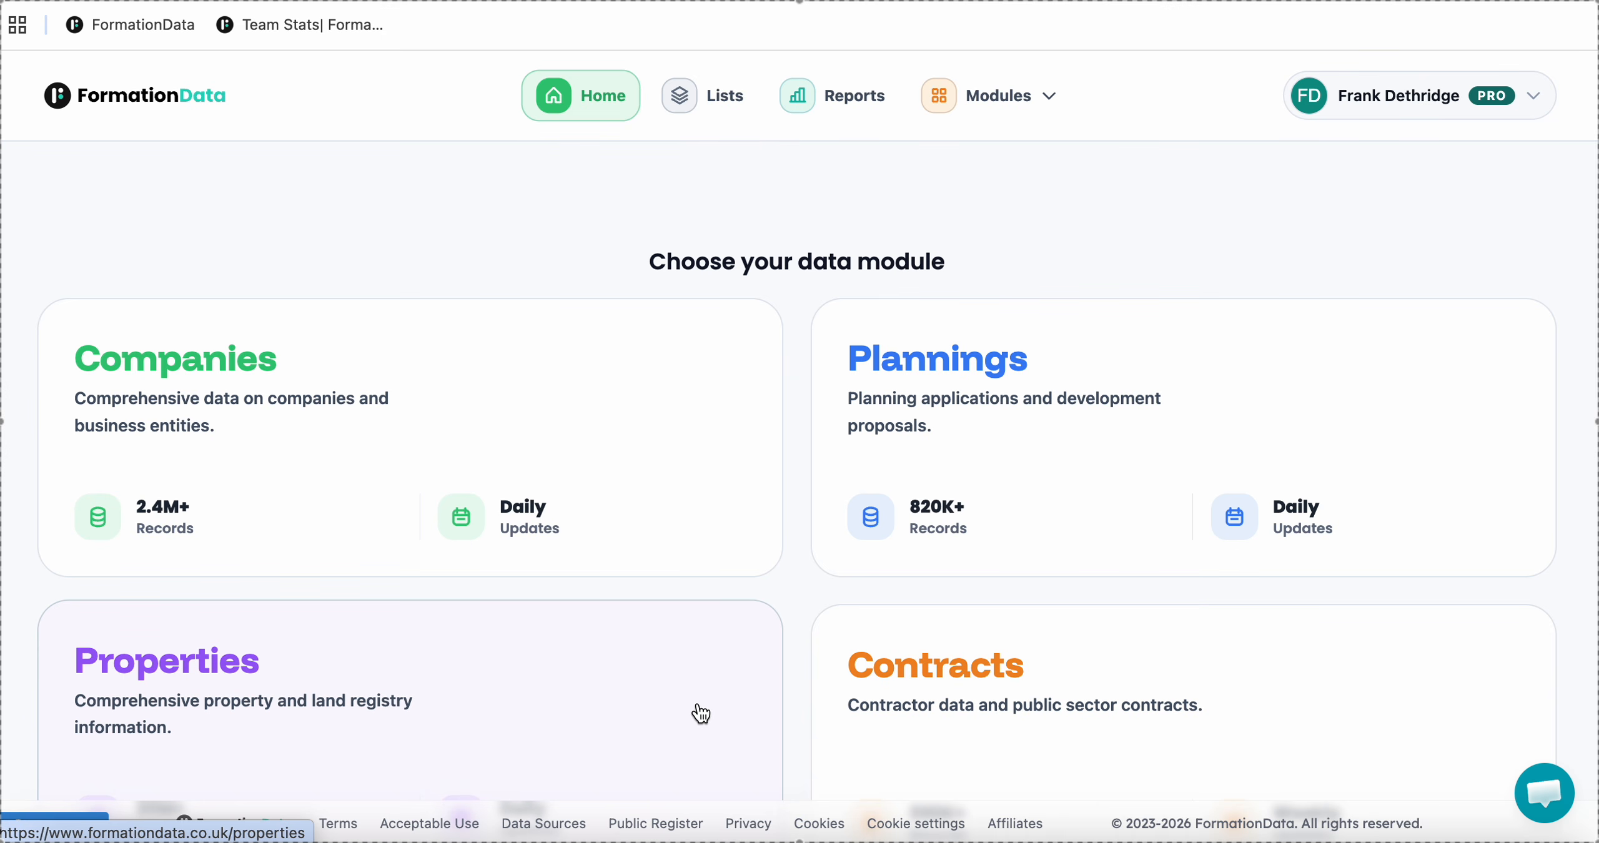
Open the Companies data module and filter companies by an incorporation date within the Last 30 Days.
left_click(284, 361)
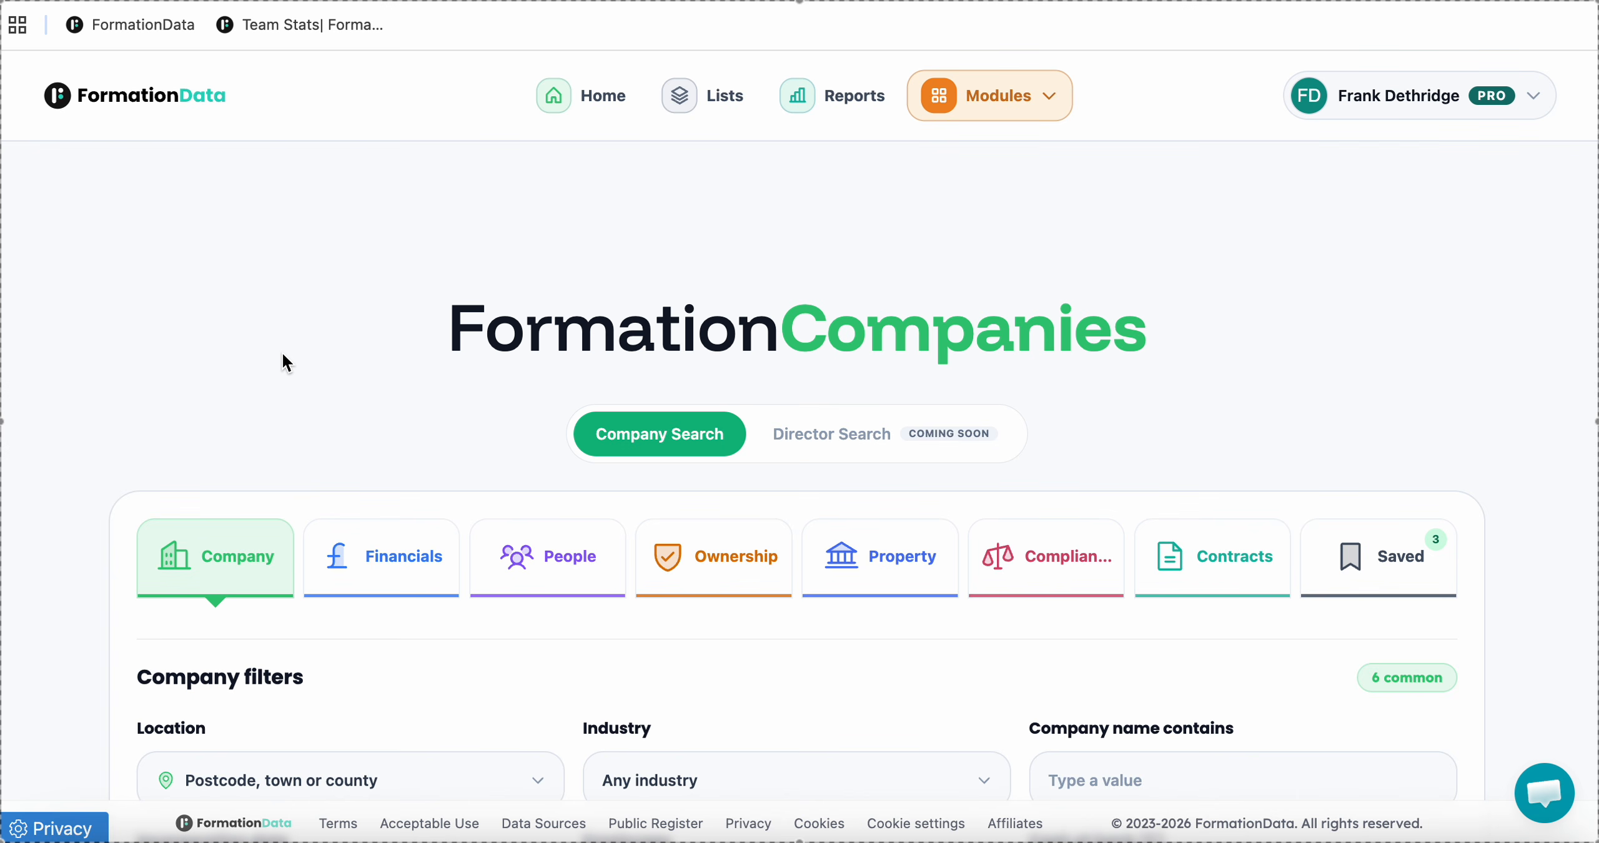
scroll(283, 354, "down", 8)
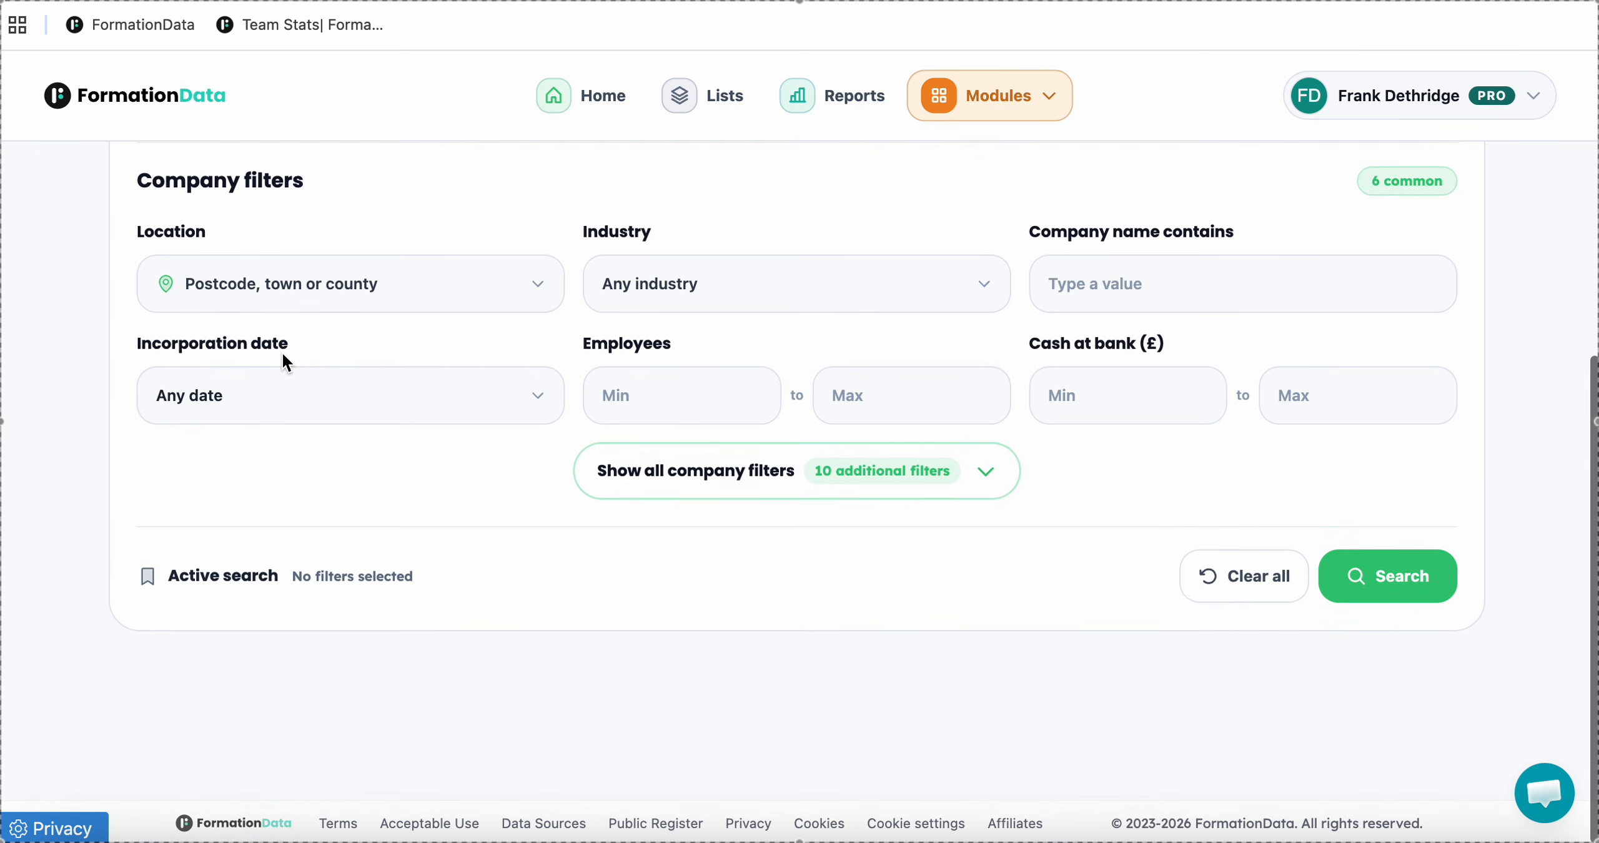
left_click(345, 395)
left_click(293, 539)
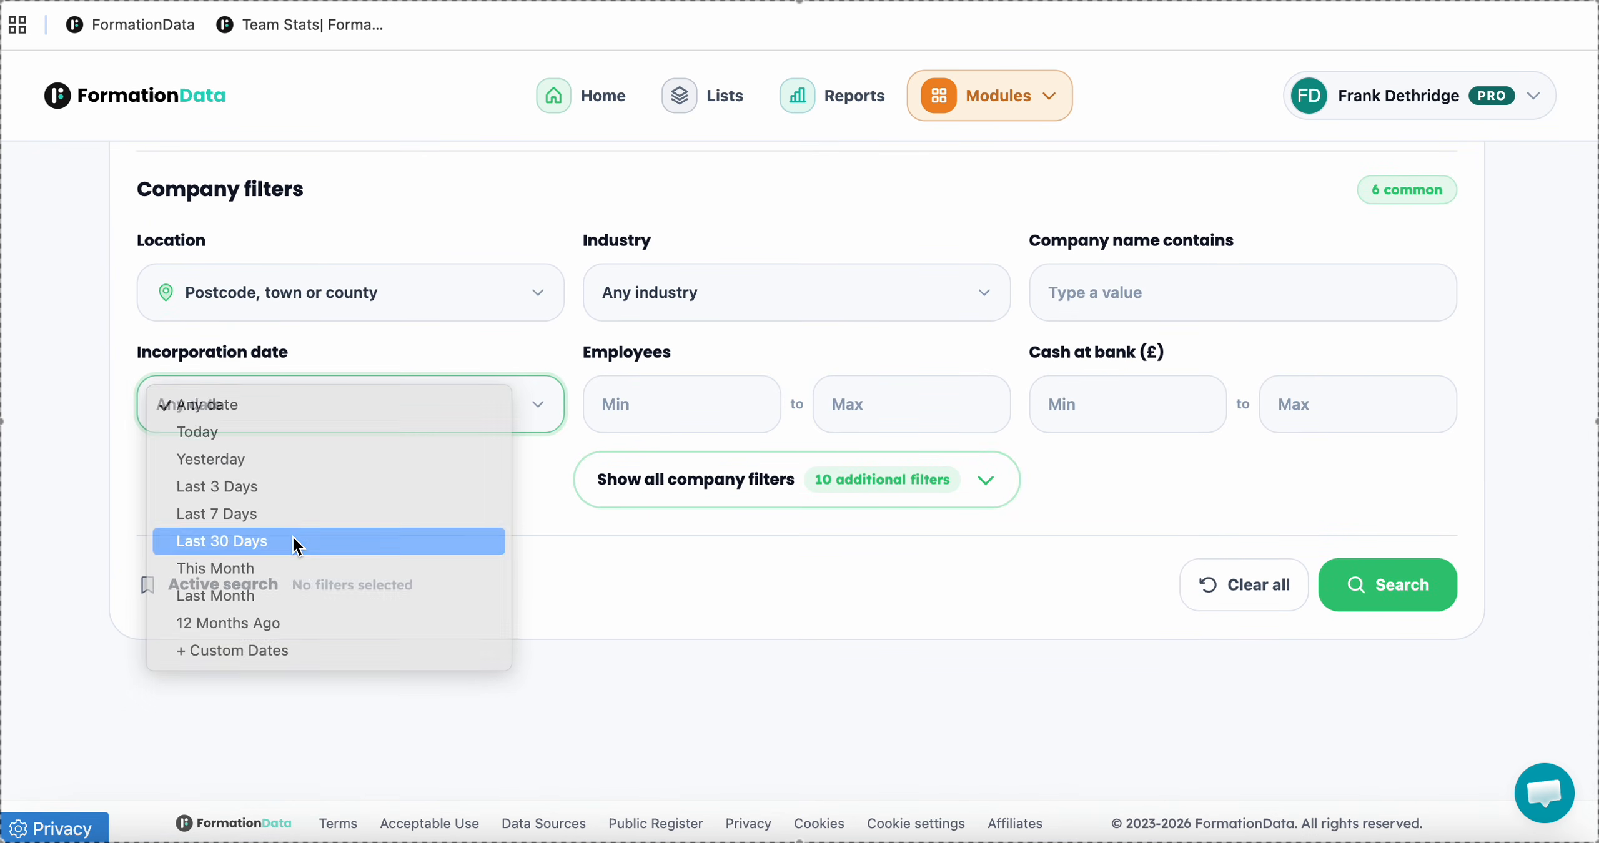
left_click(872, 294)
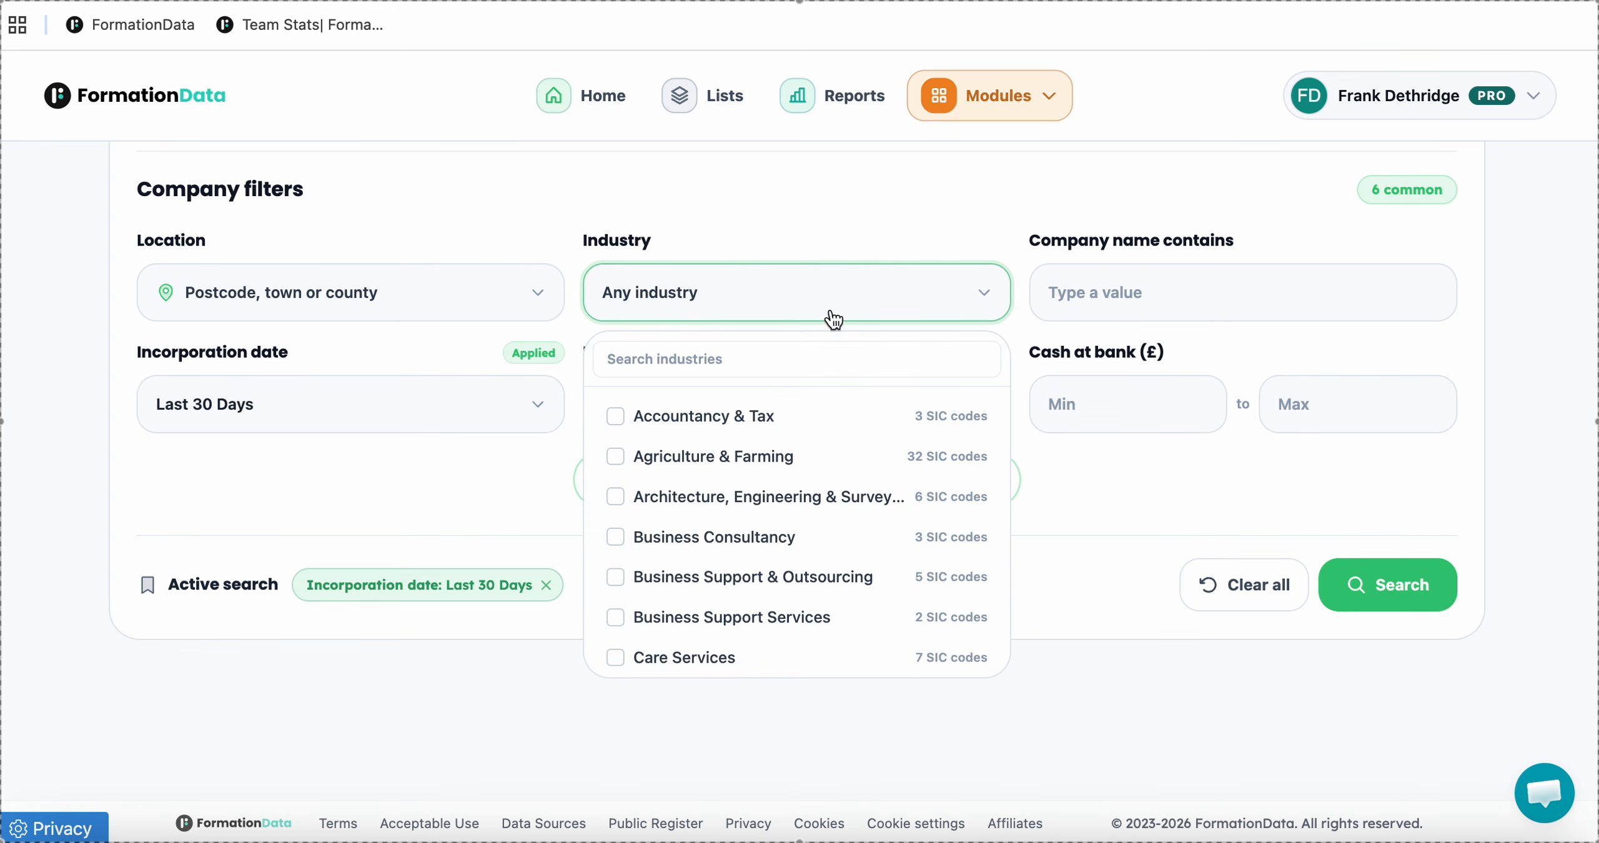
left_click(769, 361)
type("prop")
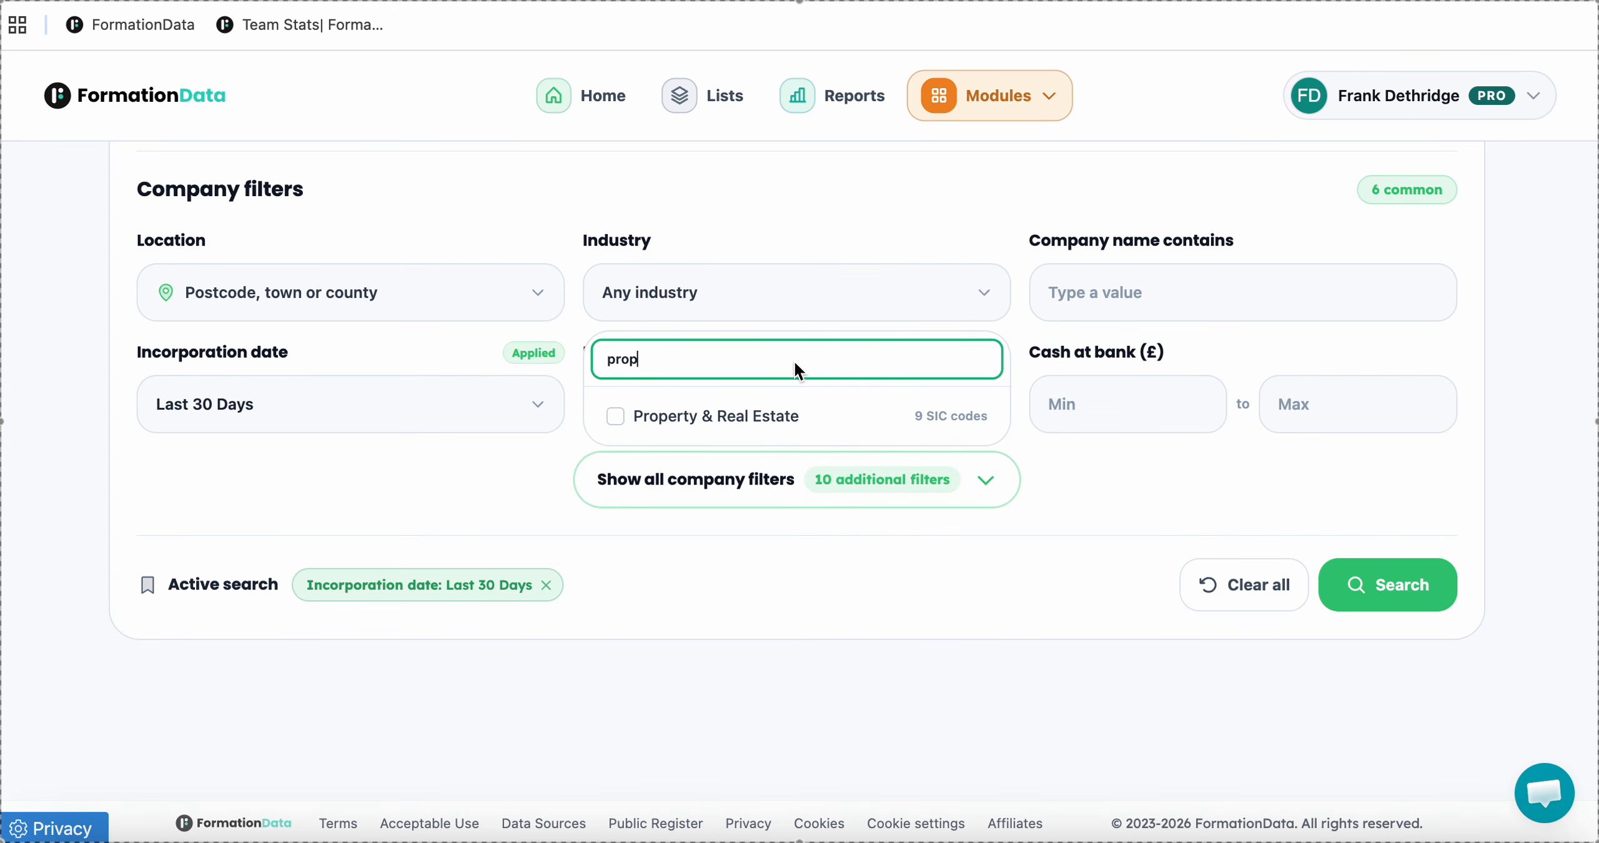
left_click(1056, 536)
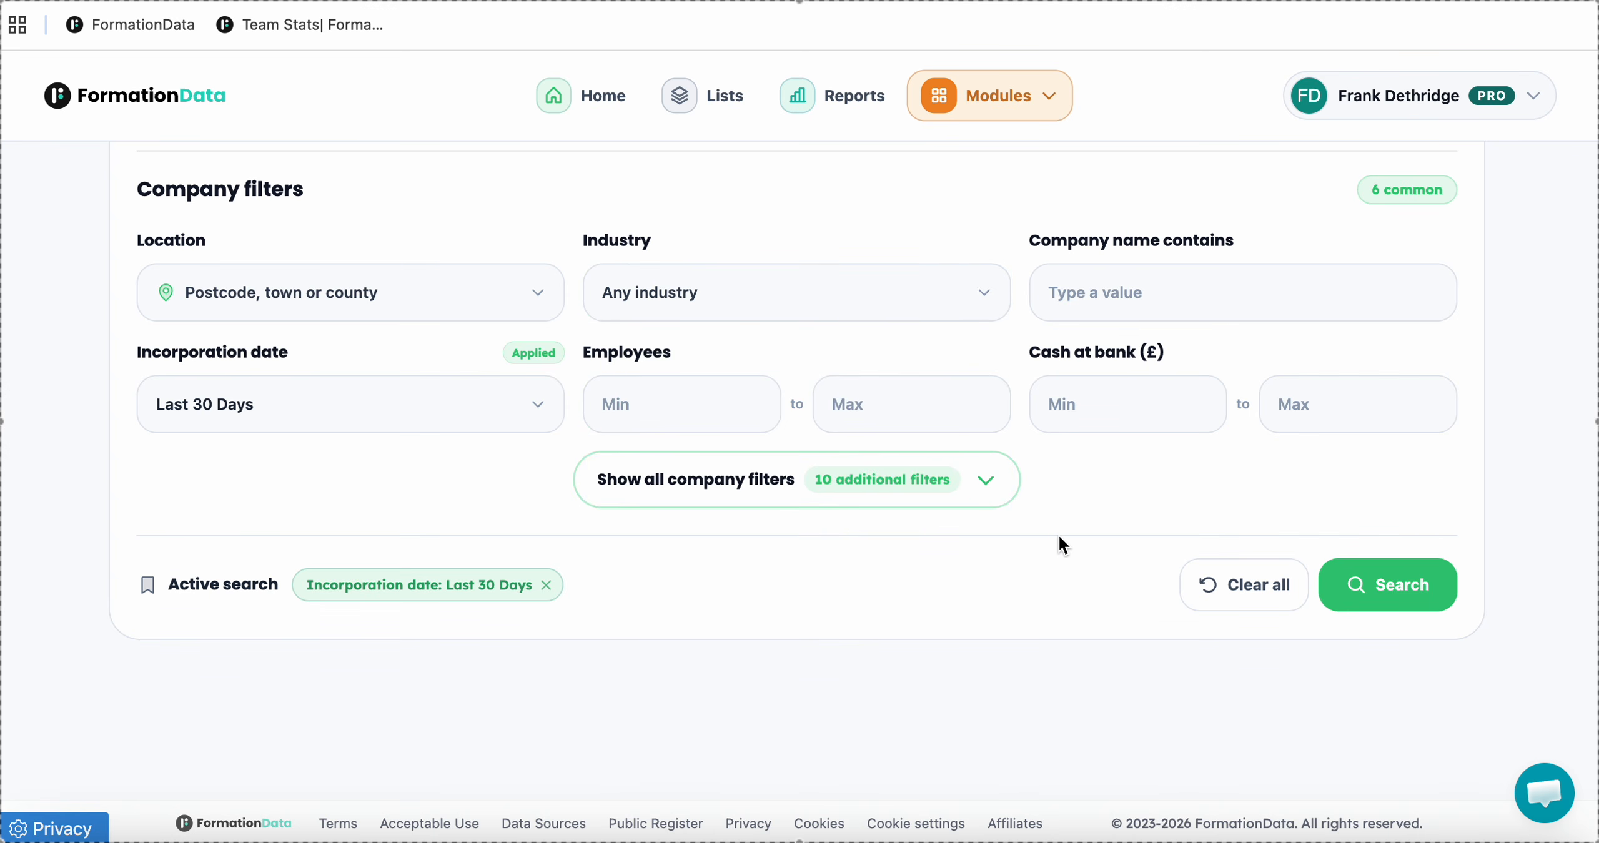
Expand the additional company filters and restrict the search to SIC code 68209.
left_click(978, 497)
scroll(958, 594, "down", 2)
scroll(956, 586, "down", 3)
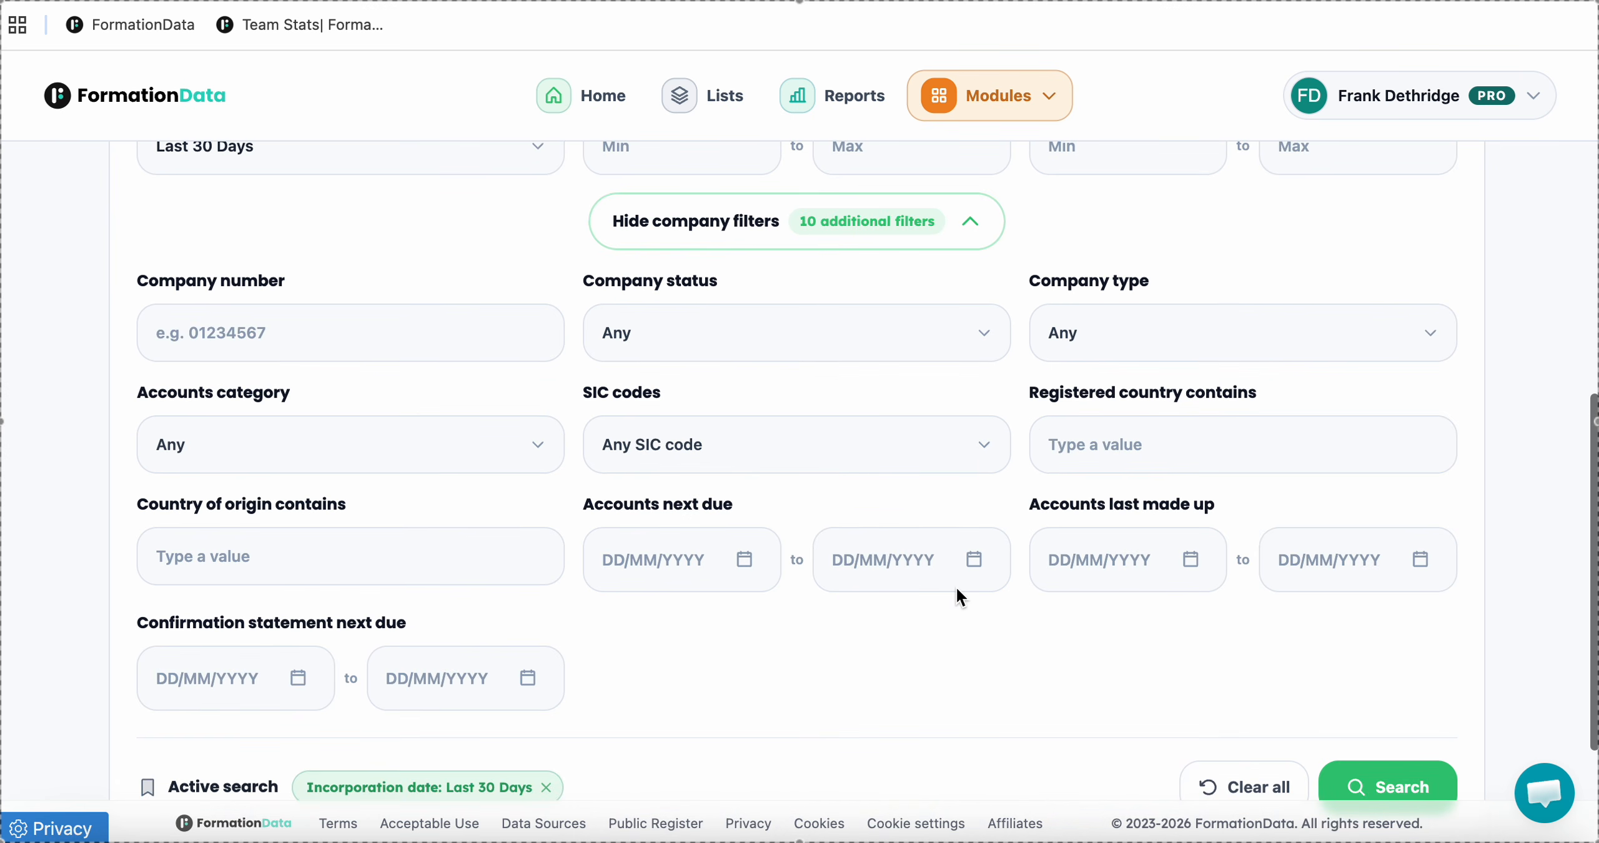
left_click(749, 446)
left_click(712, 519)
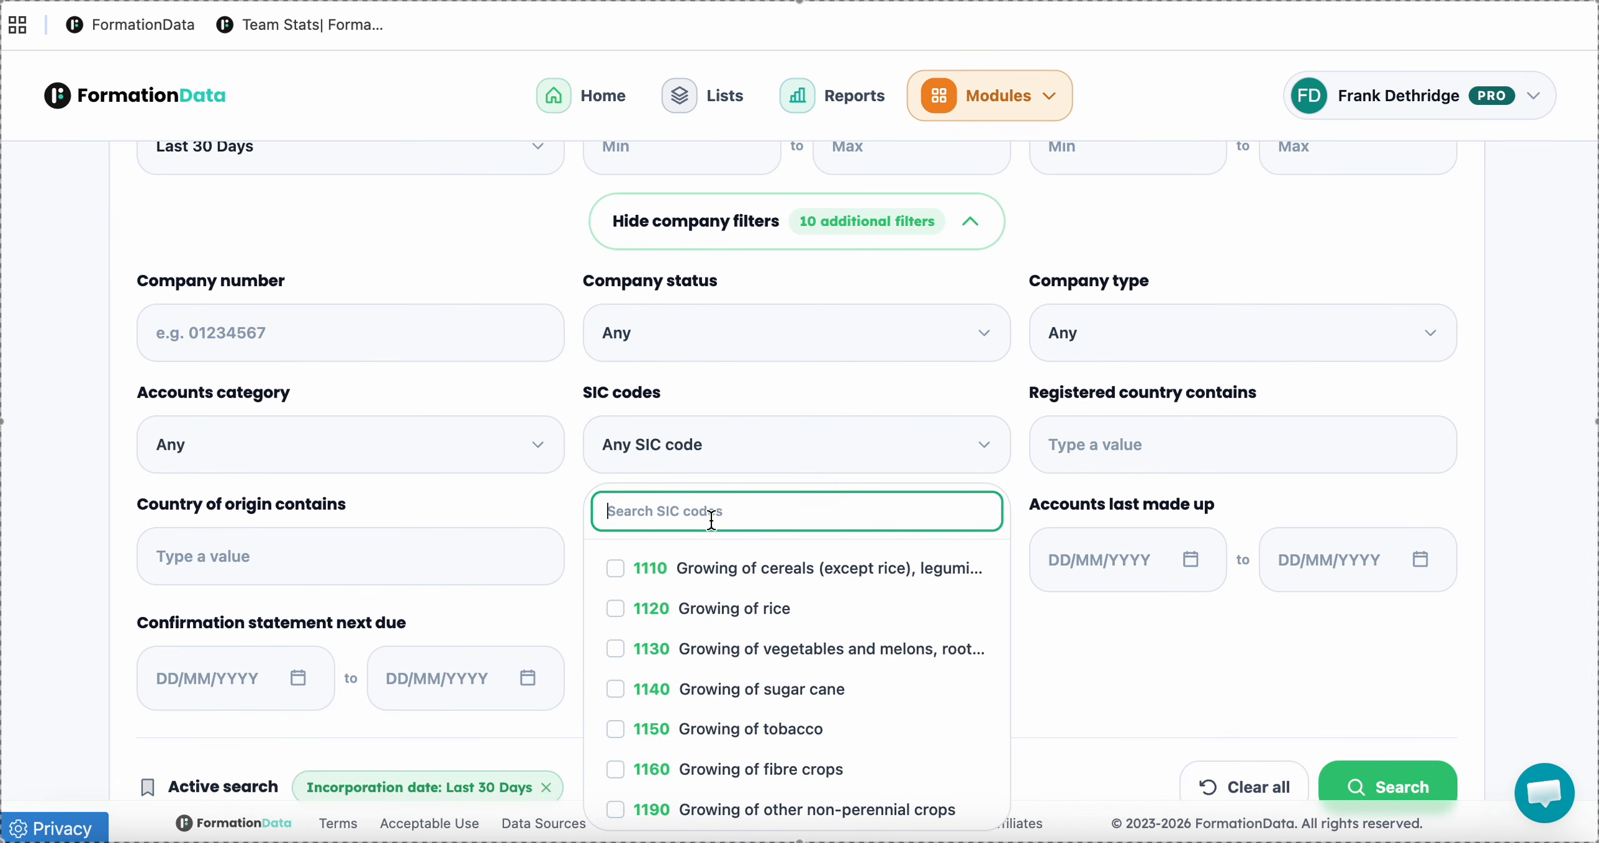
type("68209")
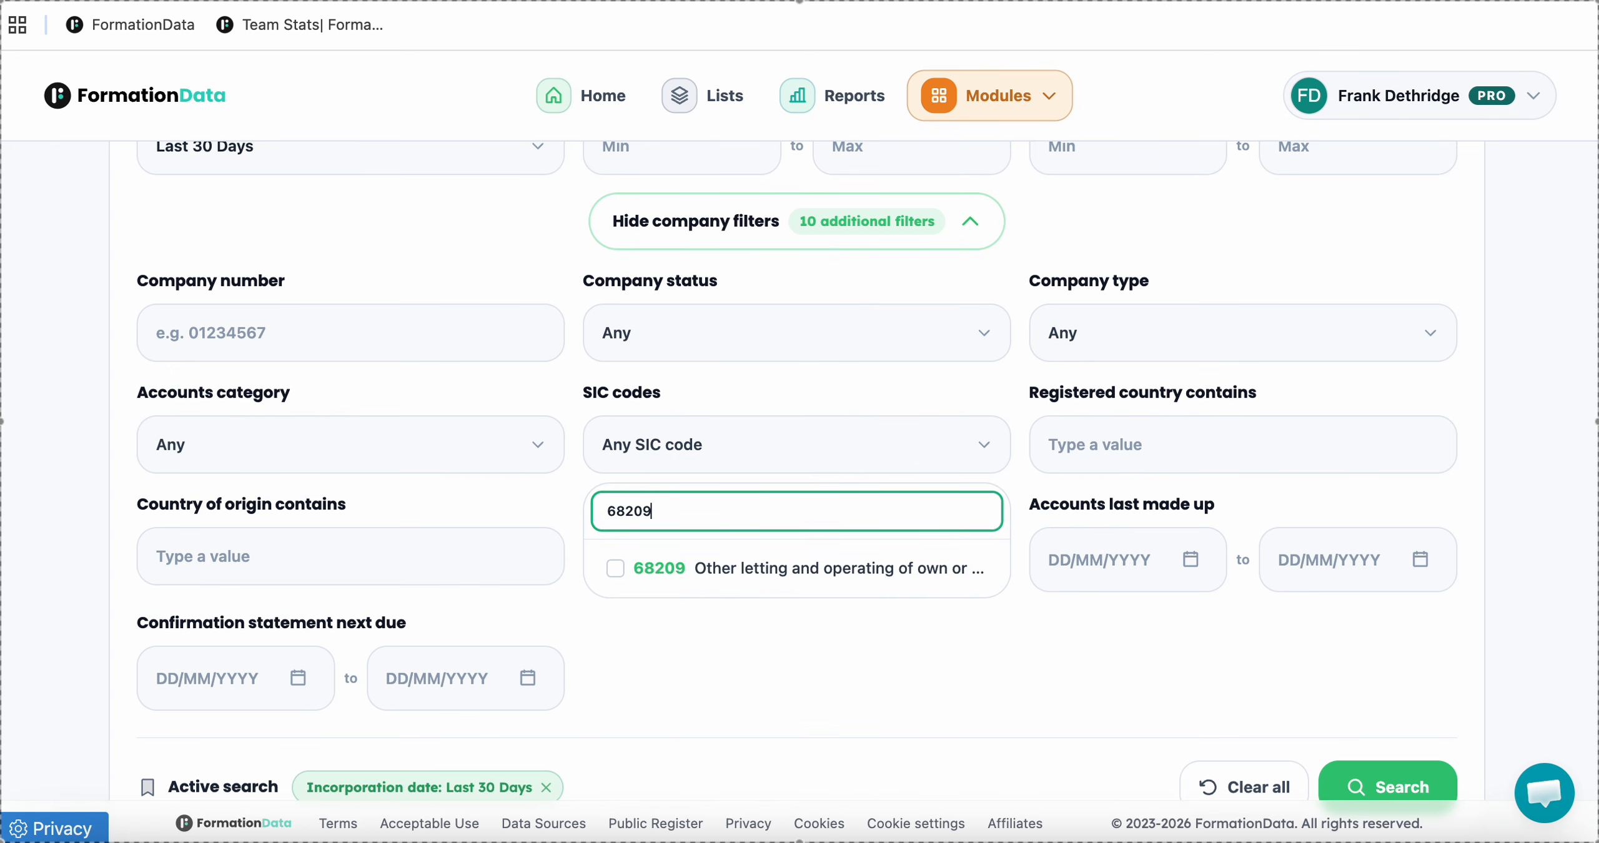
left_click(764, 586)
left_click(748, 662)
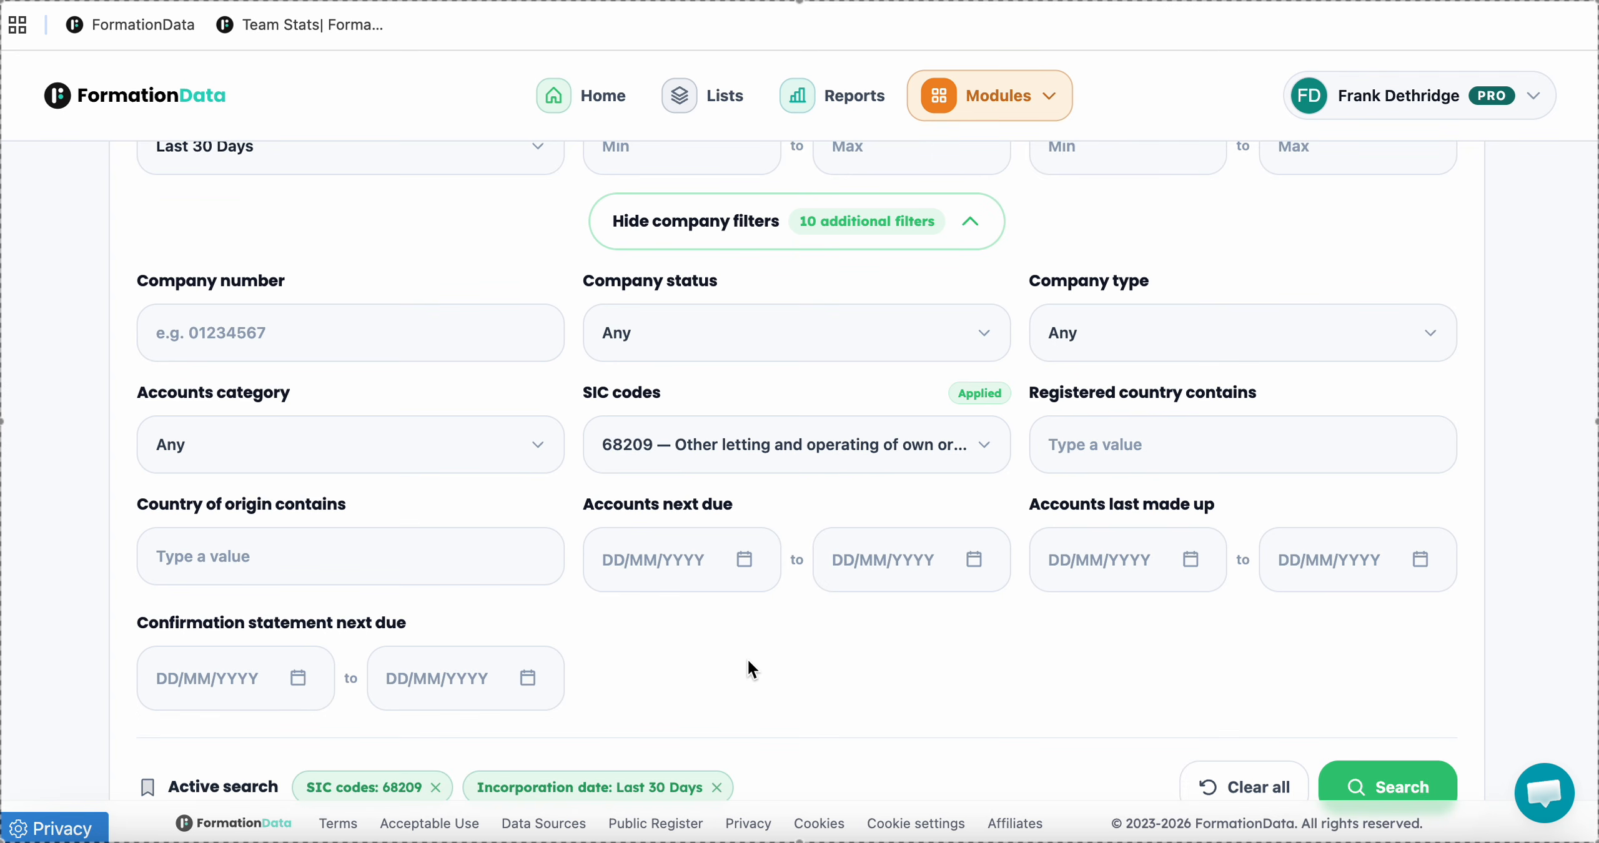
Set the owner combined wealth filter to a minimum of £100000 cash at bank and run the company search.
scroll(747, 659, "up", 10)
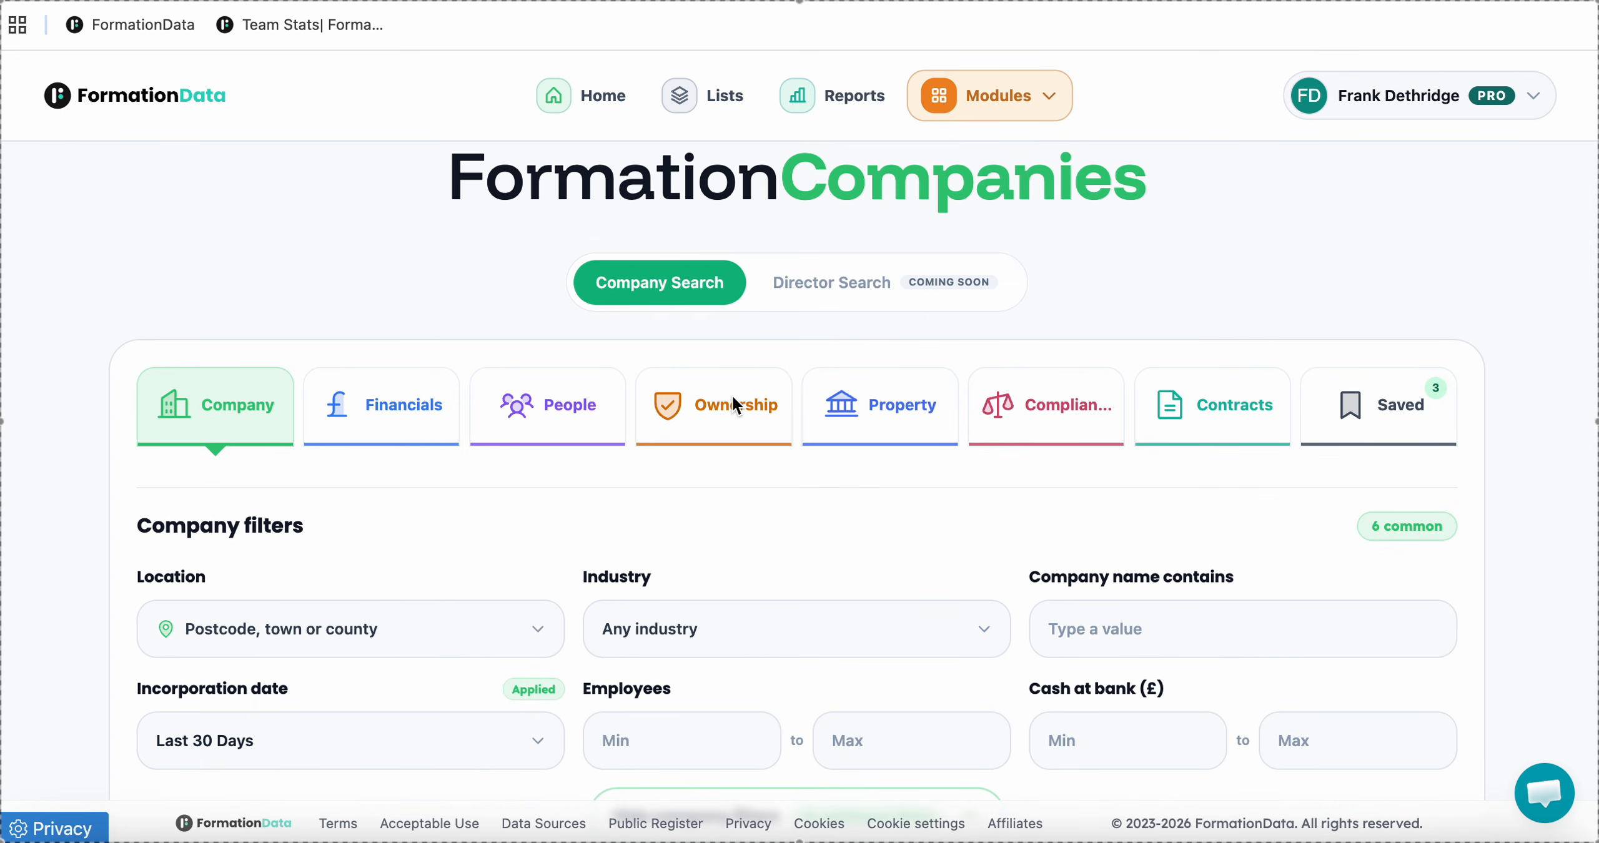
left_click(733, 400)
scroll(1018, 463, "down", 10)
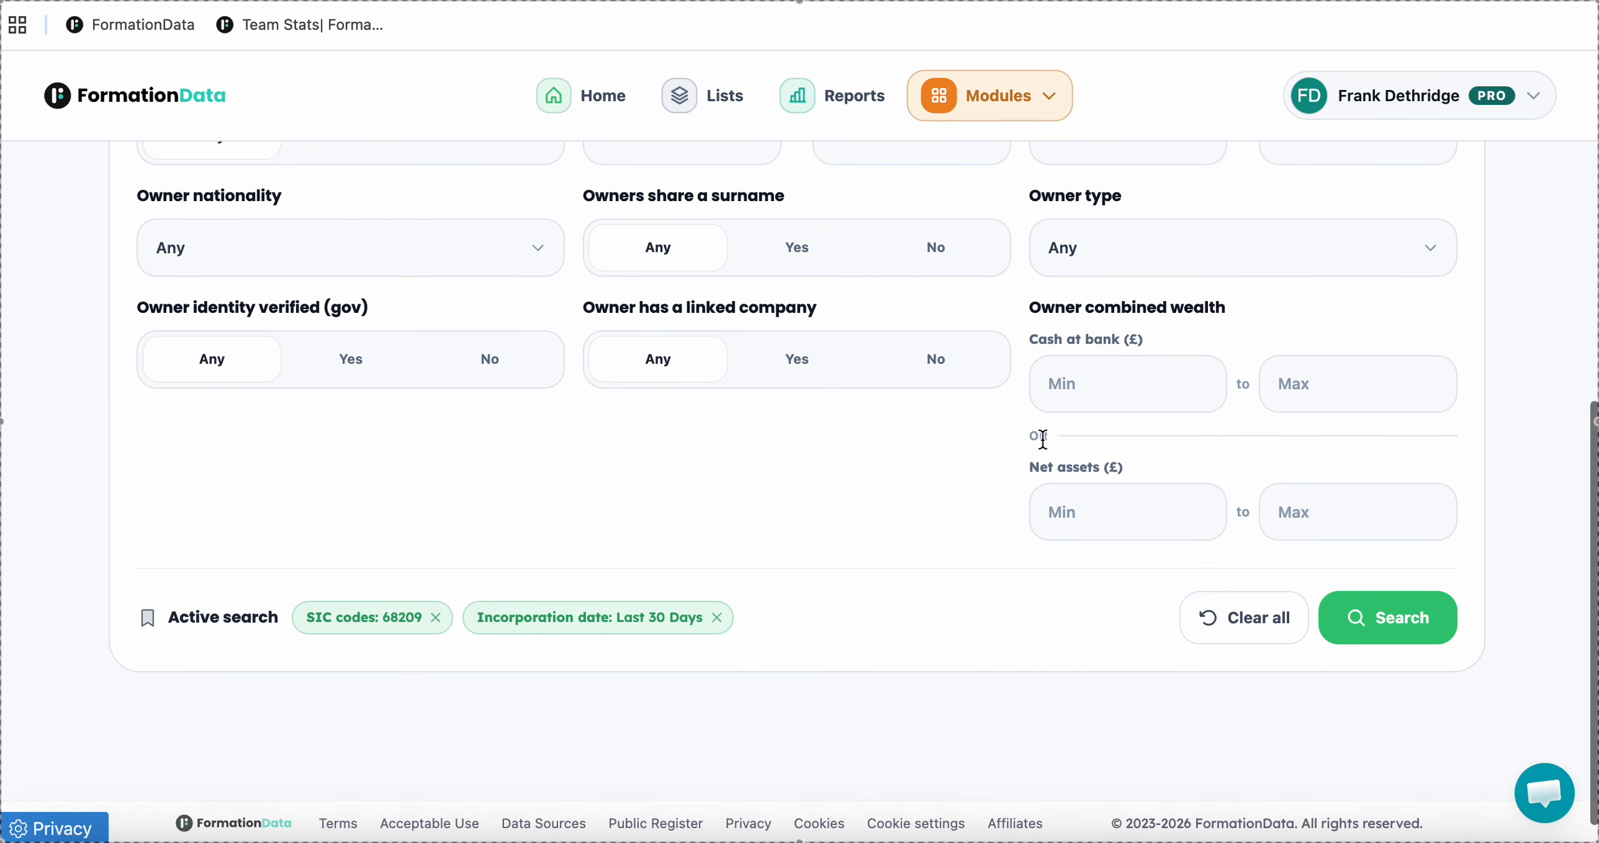
left_click(1114, 378)
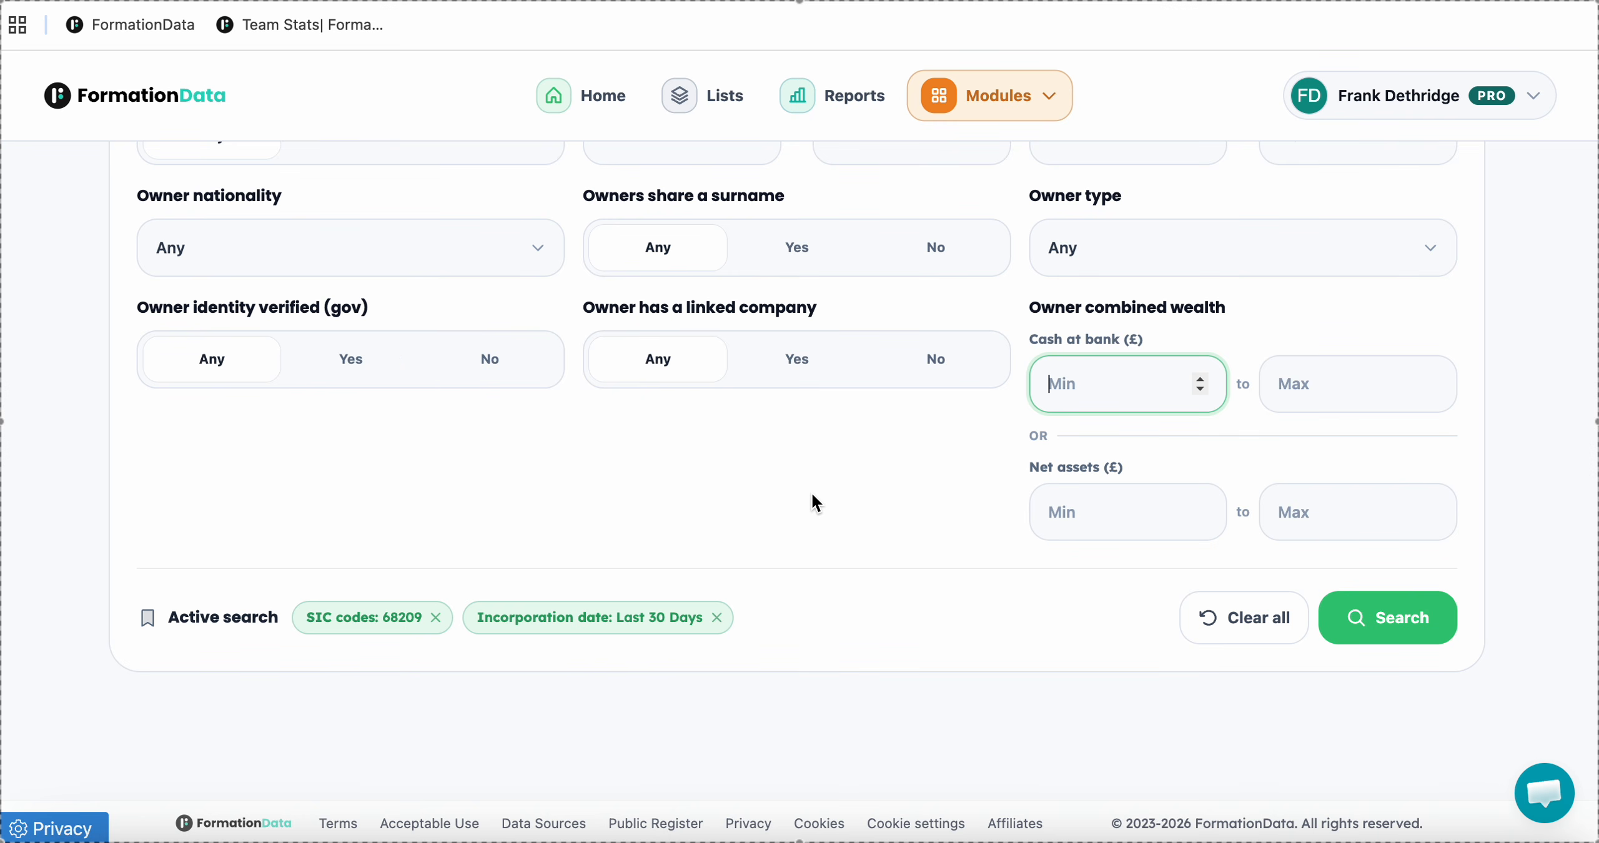
type("100000")
left_click(1379, 625)
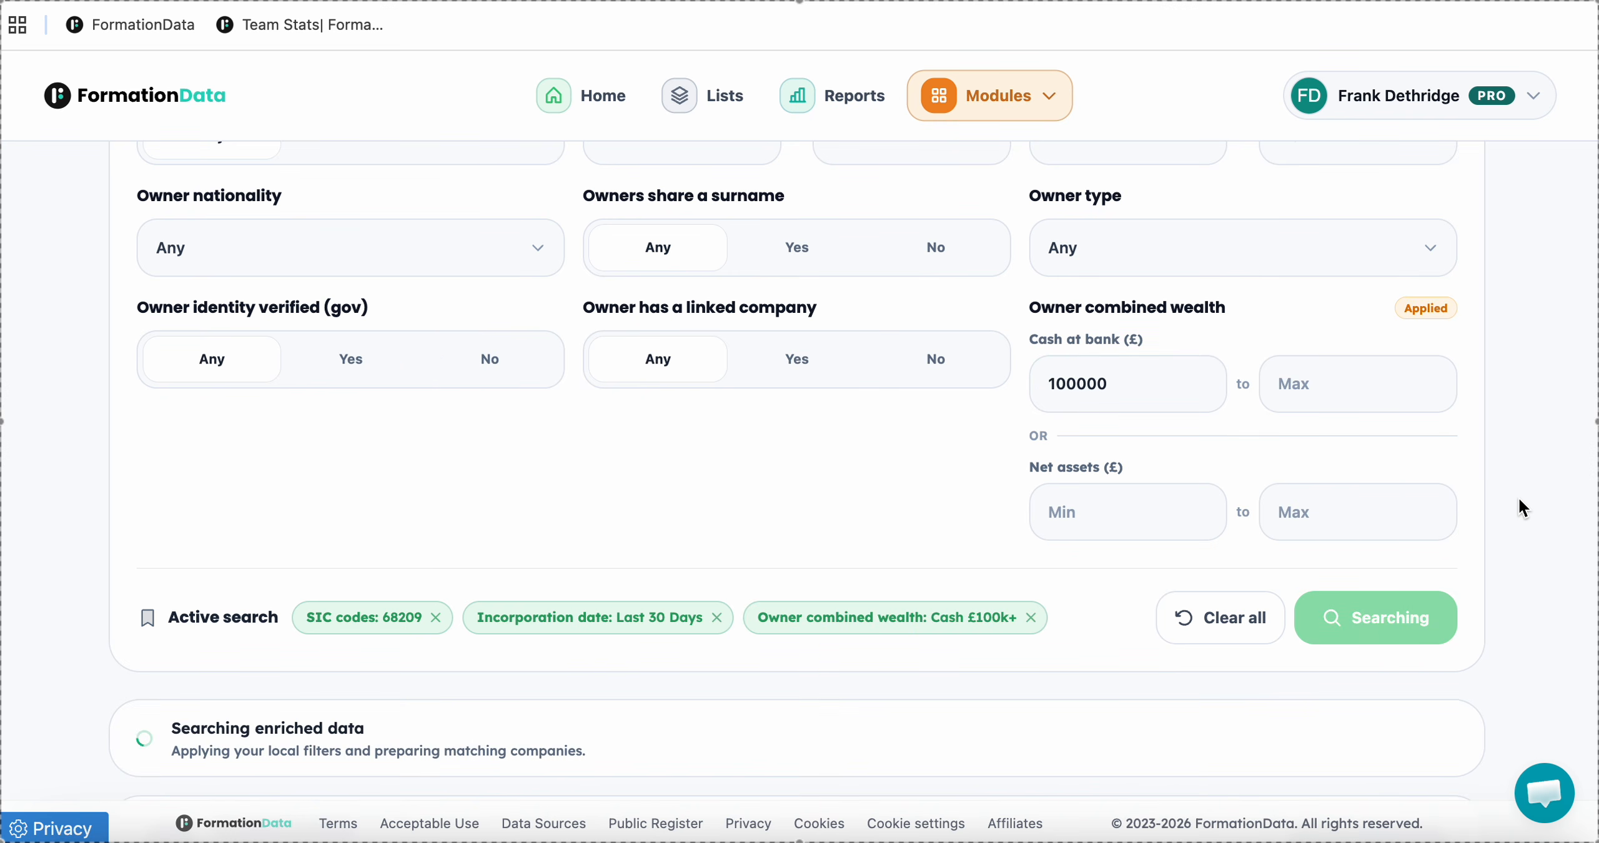
Look through the search results and open the record of Setform Developments Ltd.
scroll(1519, 497, "down", 3)
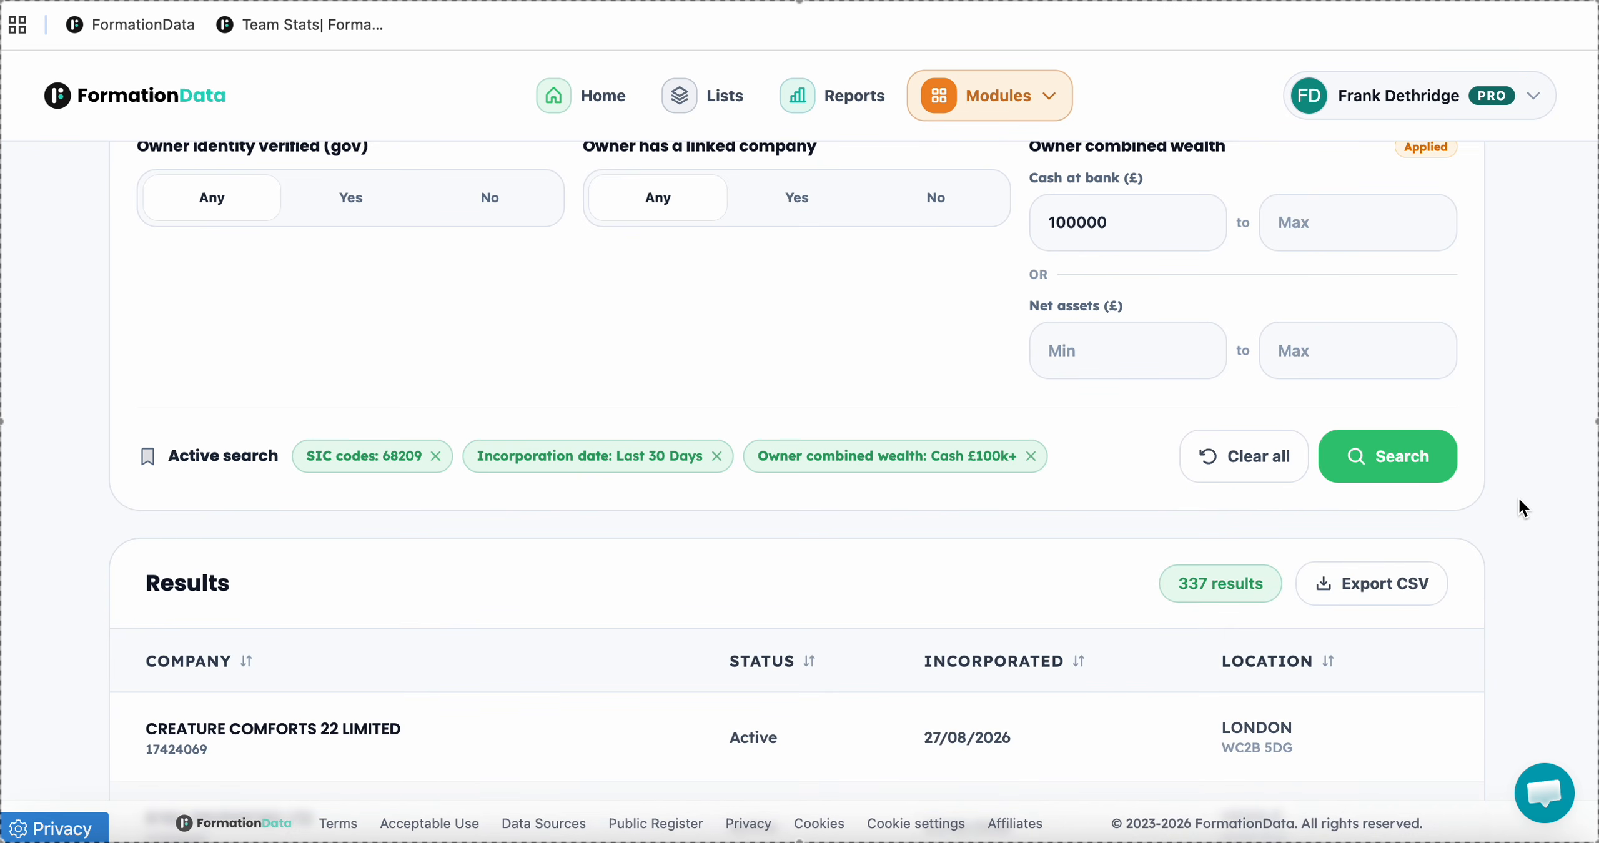
scroll(1519, 497, "down", 7)
scroll(1519, 498, "up", 1)
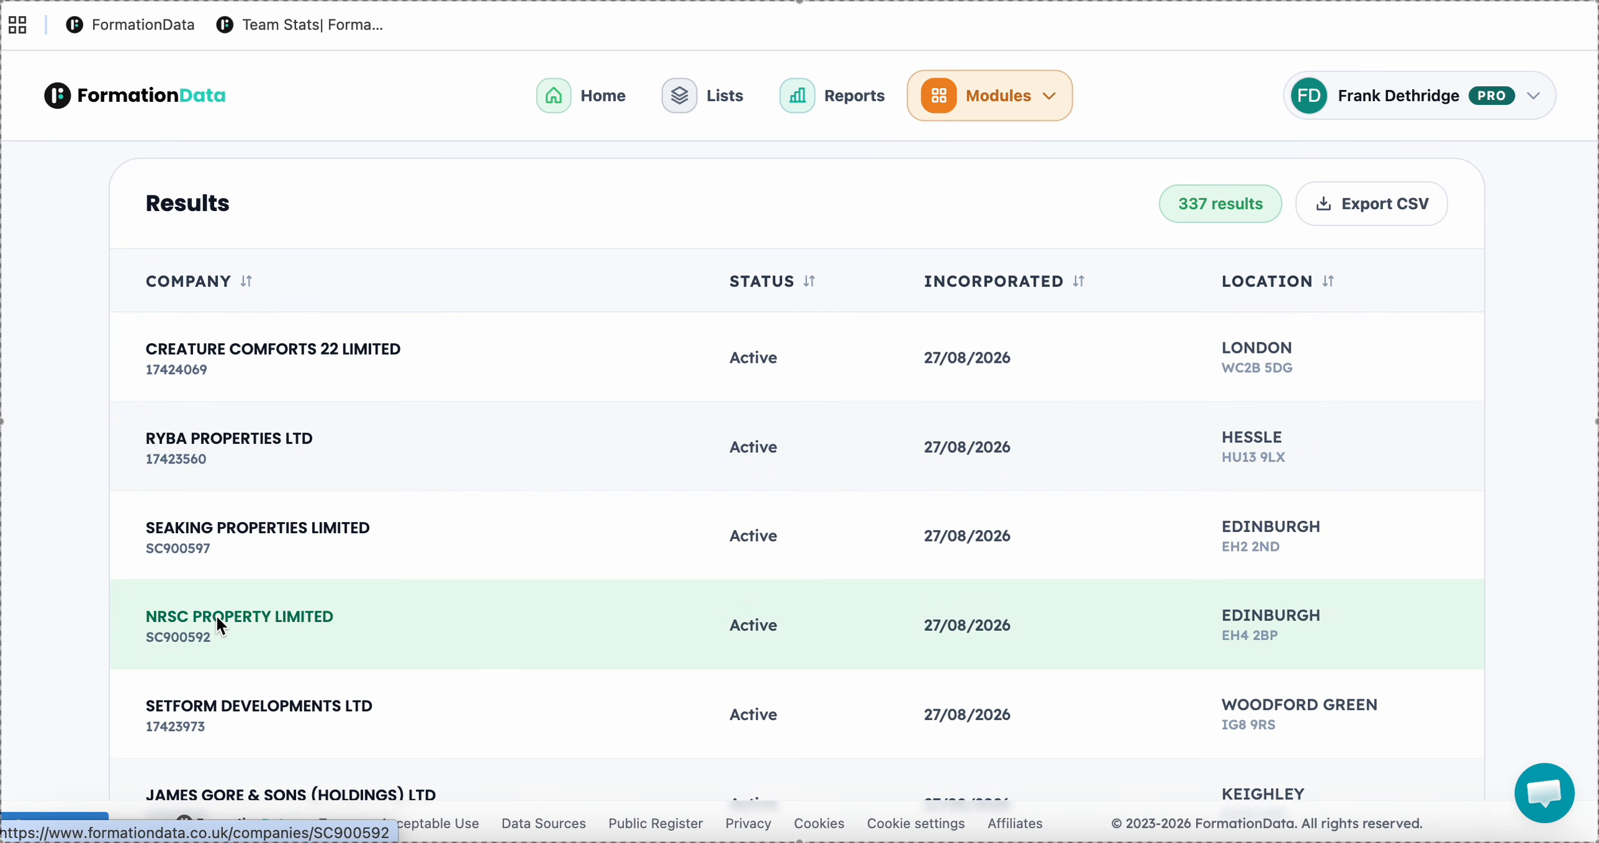
left_click(229, 708)
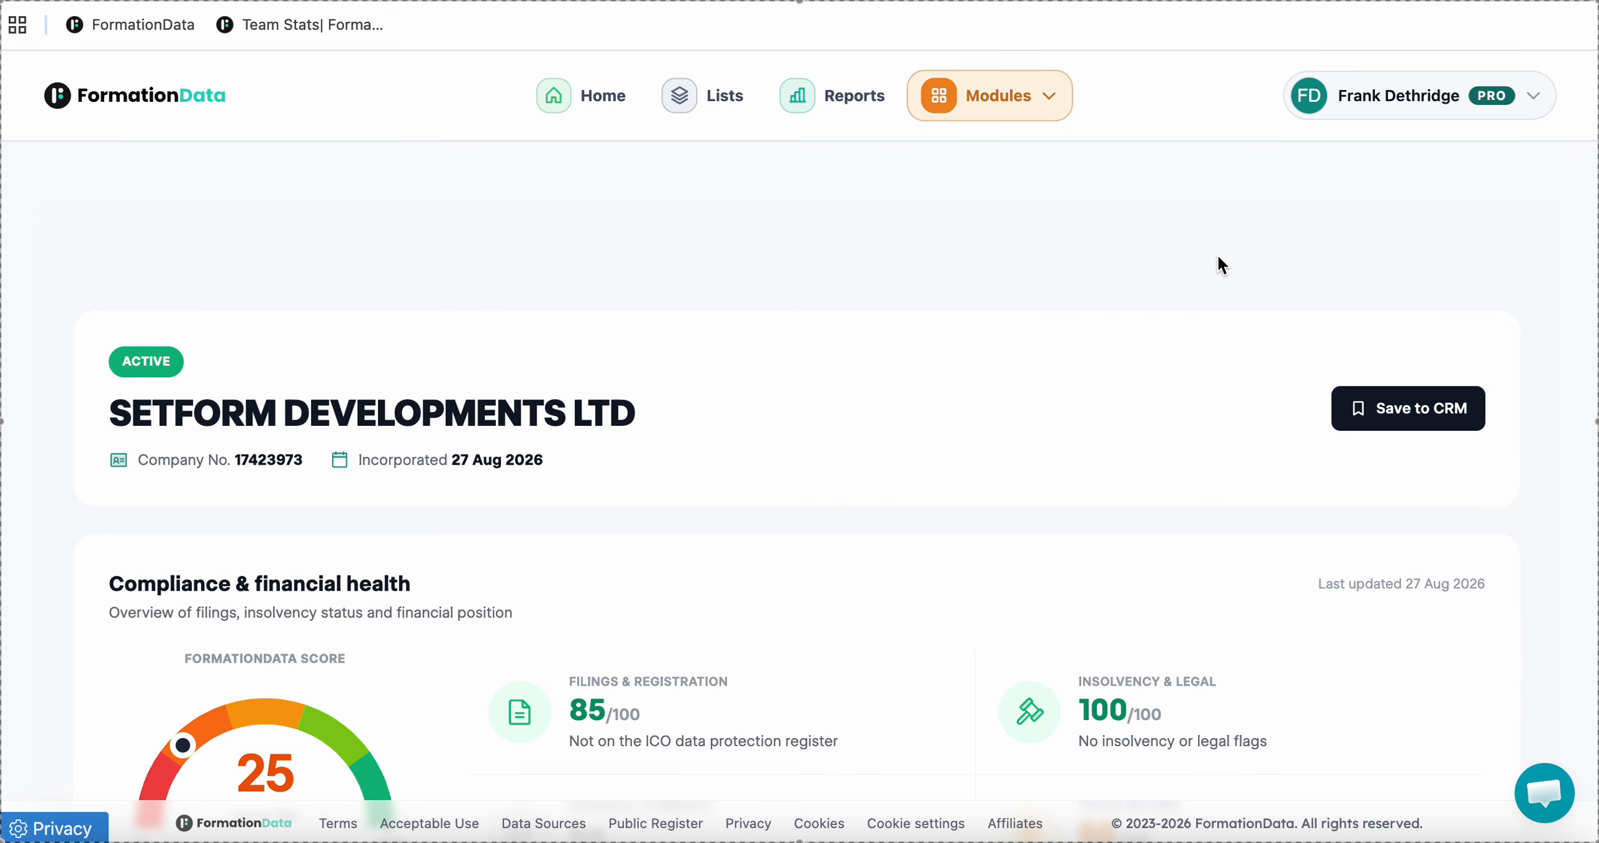
Examine the Setform Developments Ltd profile, covering its health scores, financial figures, company overview, and directors and persons with significant control.
scroll(798, 434, "down", 10)
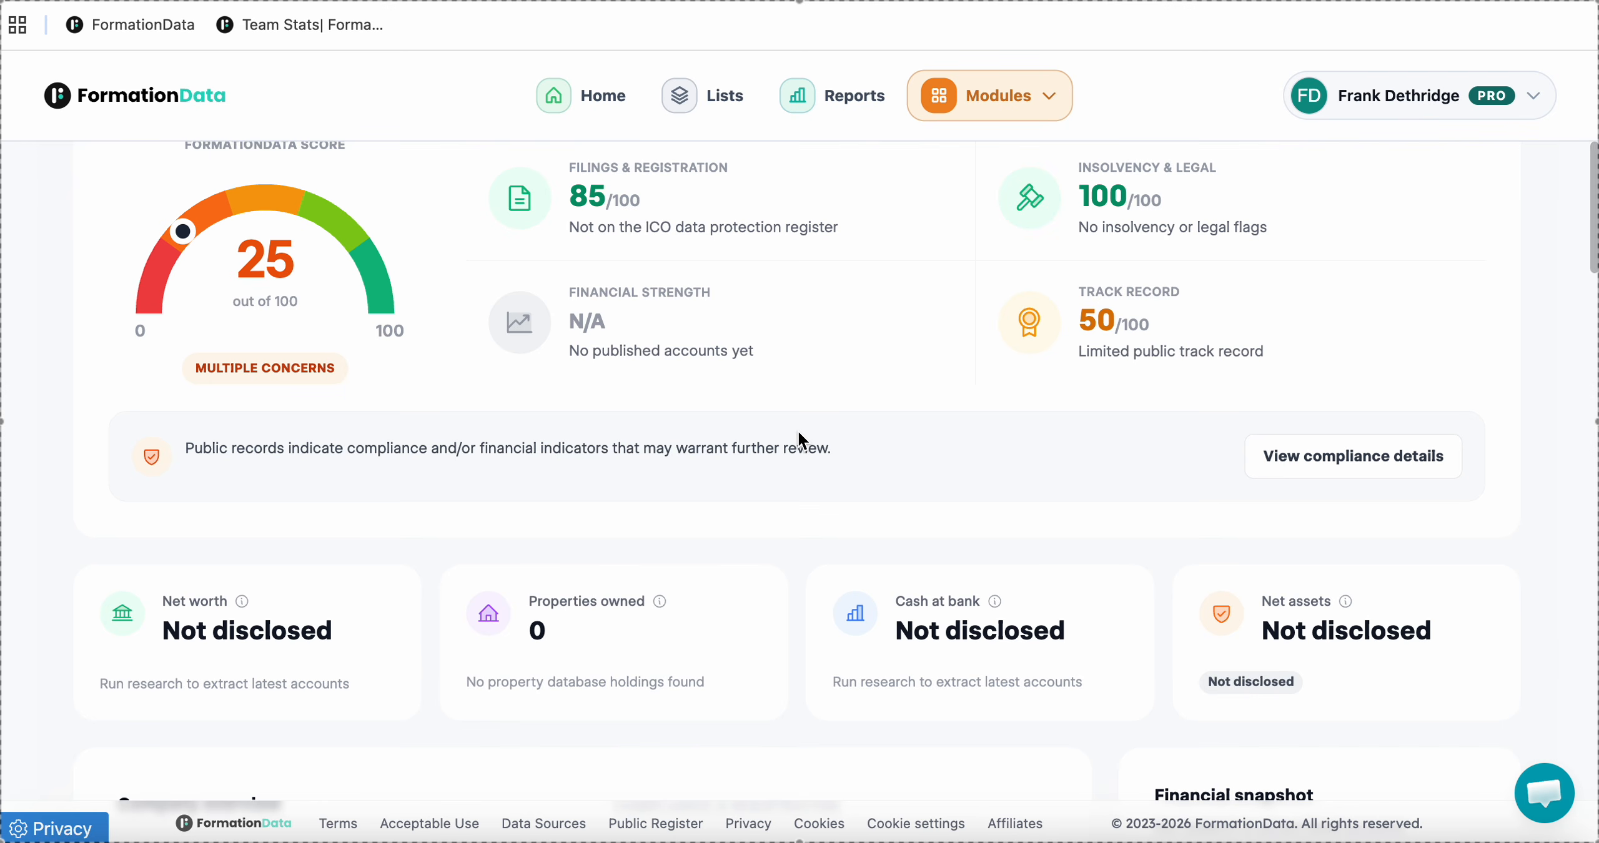
scroll(798, 433, "up", 10)
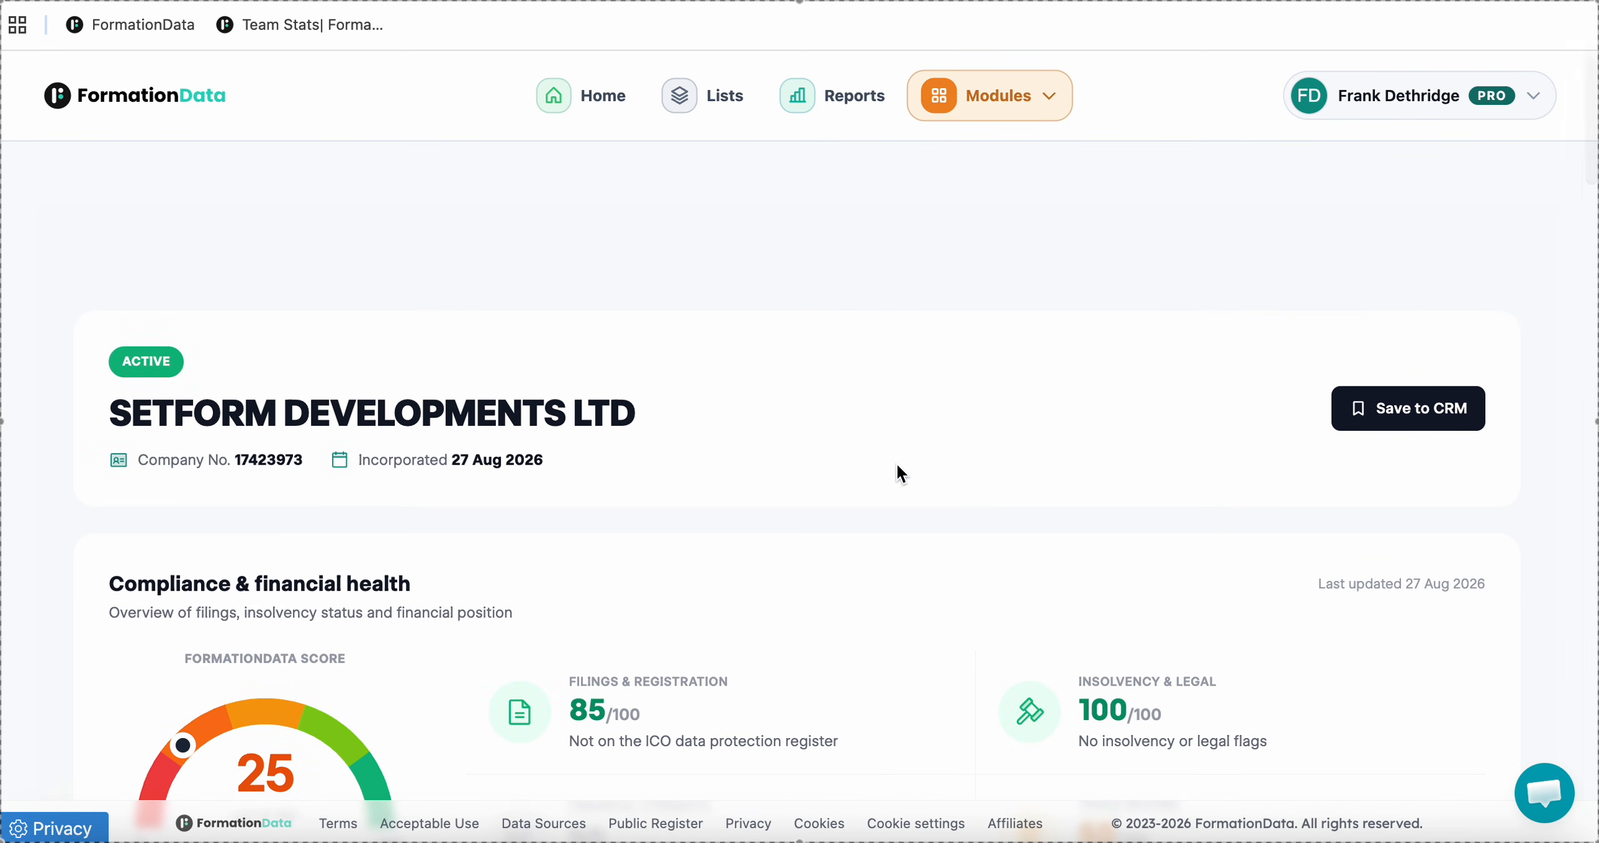
left_click(321, 0)
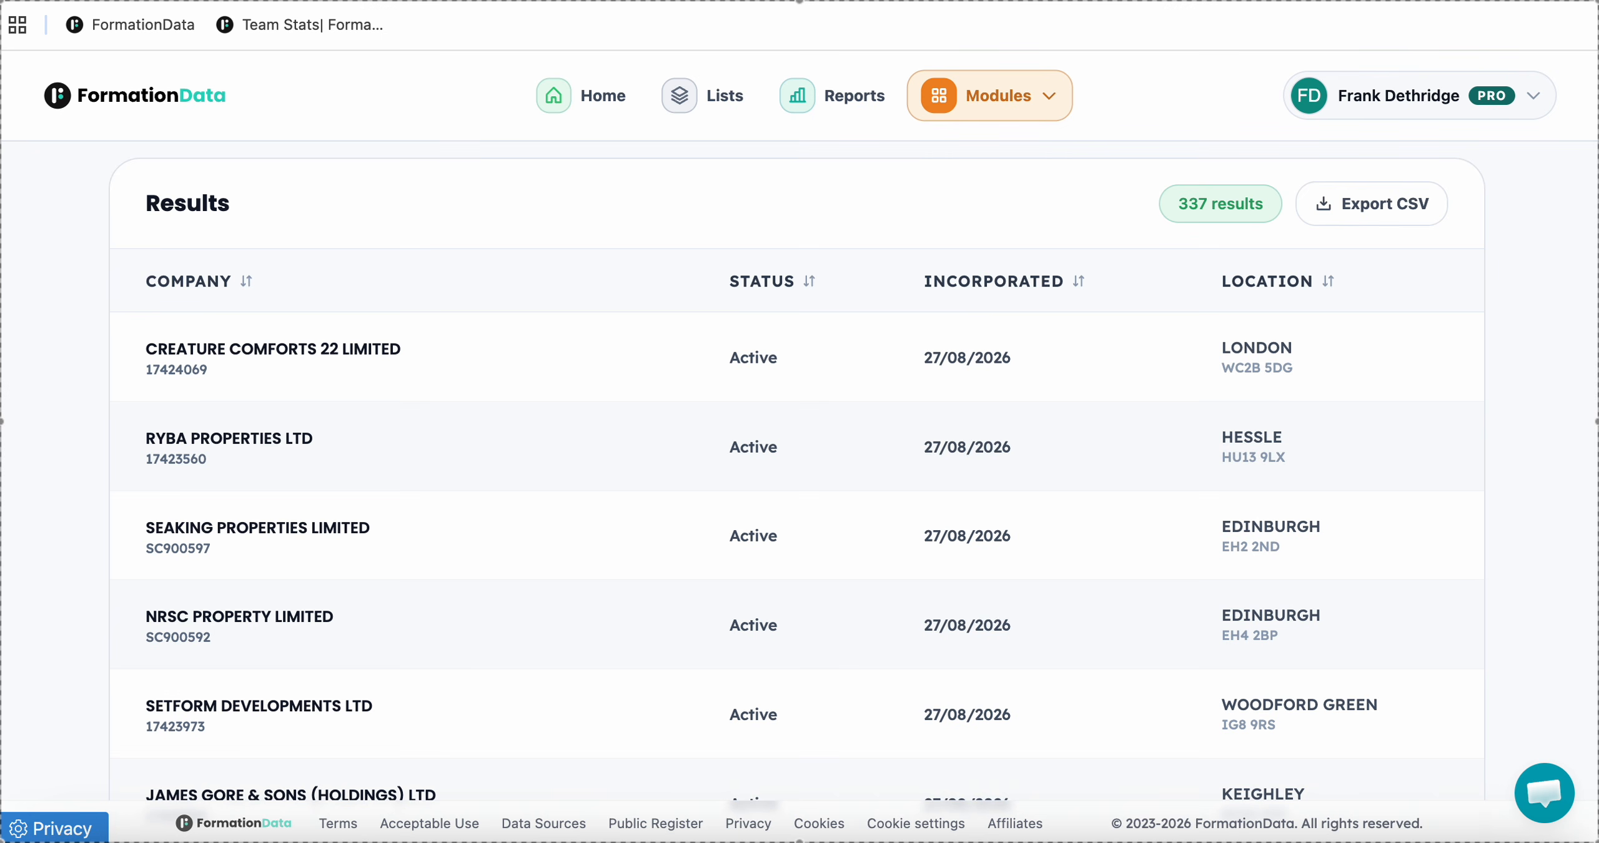
left_click(625, 0)
scroll(799, 380, "down", 7)
scroll(800, 380, "down", 5)
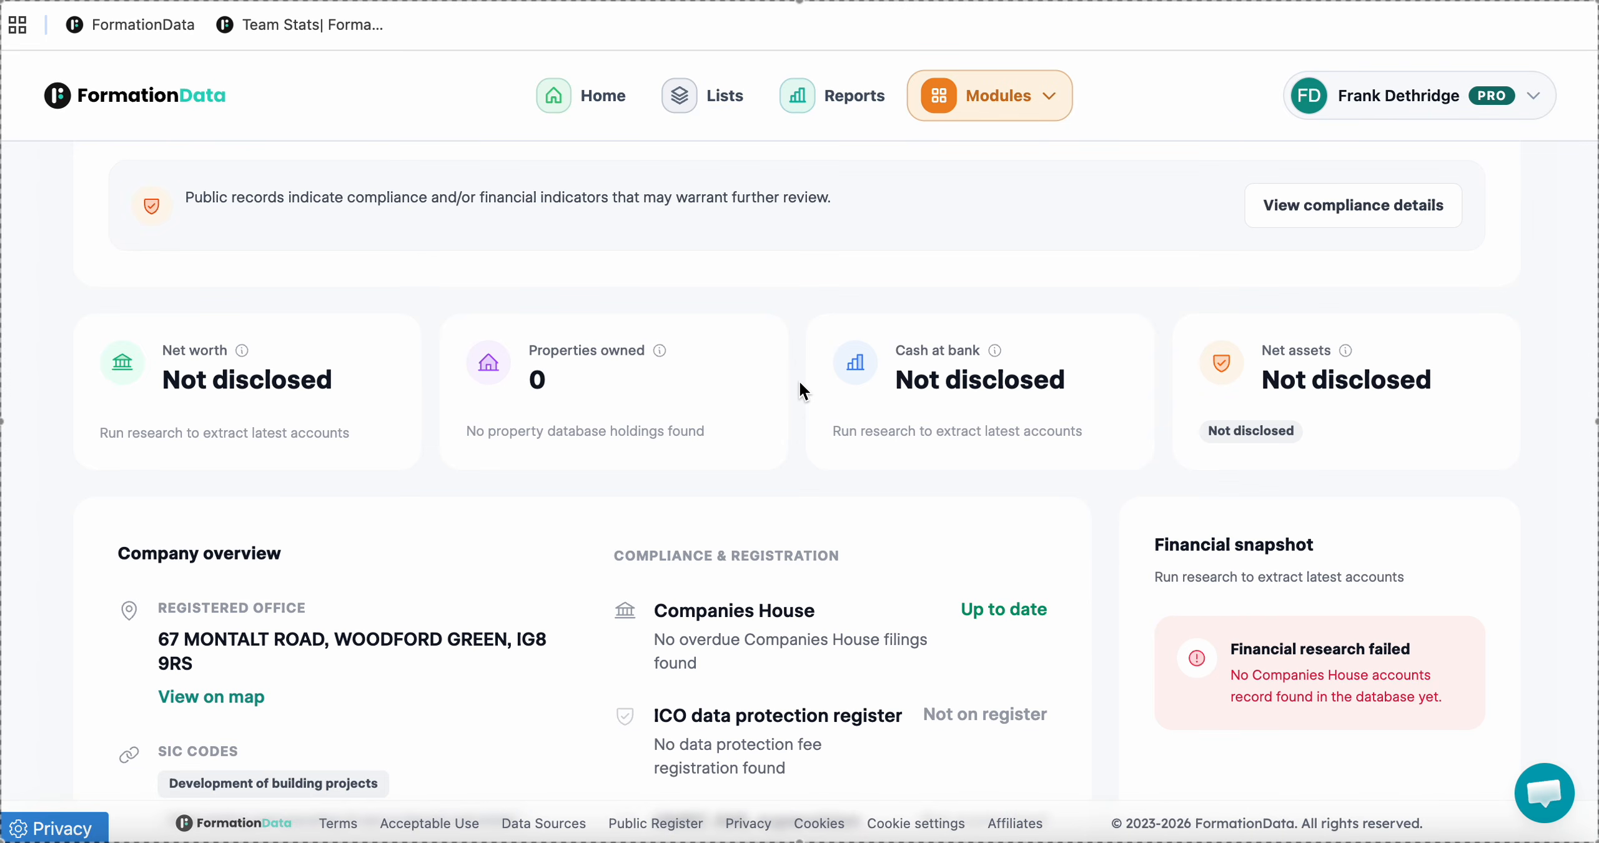
scroll(800, 382, "down", 8)
scroll(800, 383, "down", 10)
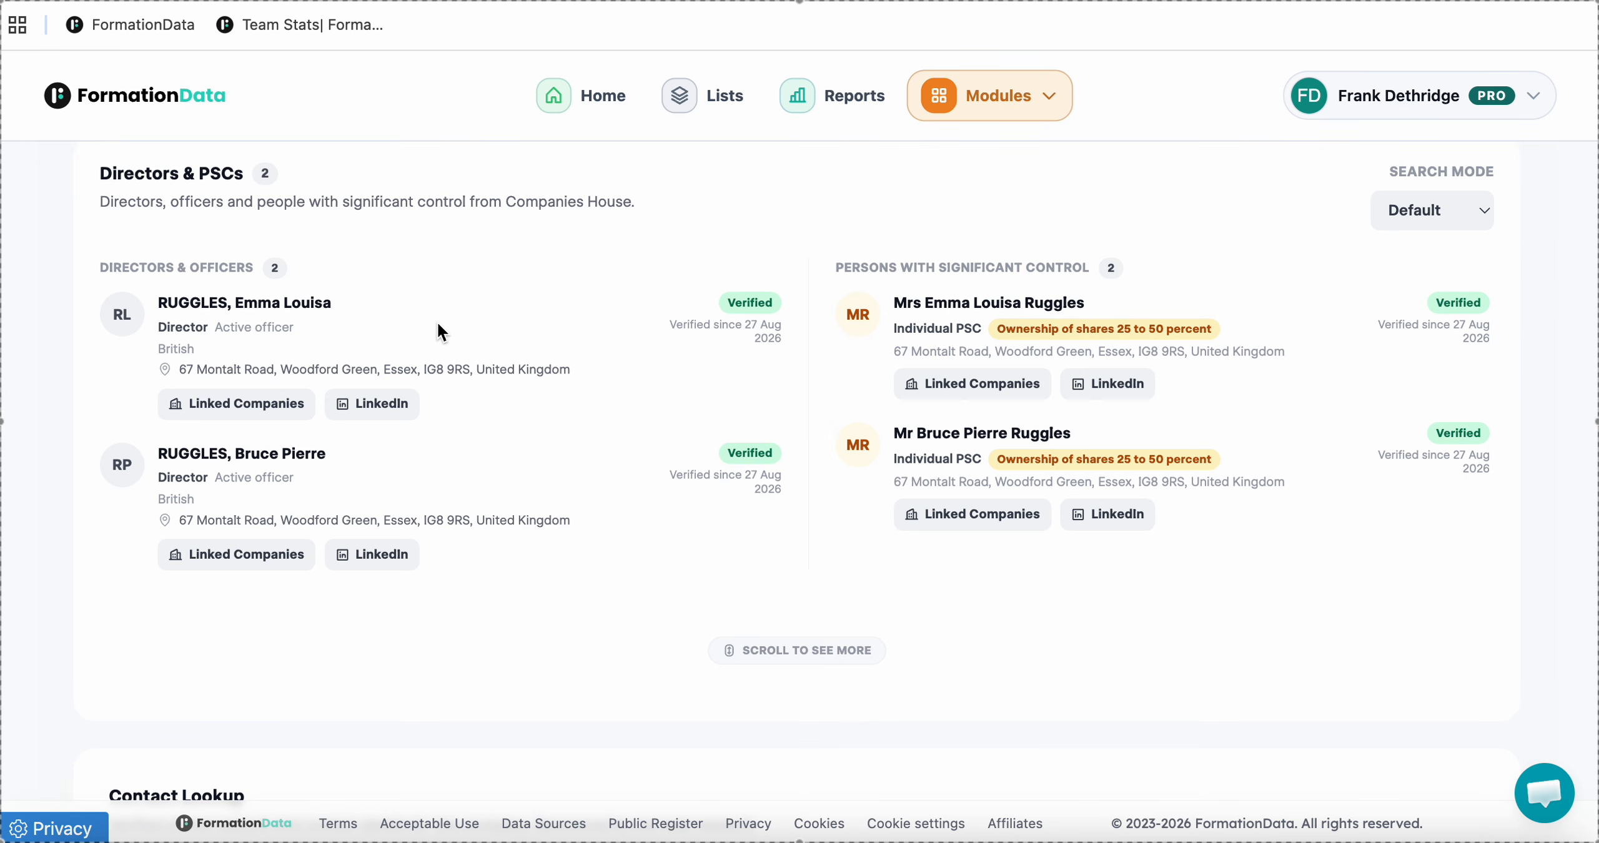
scroll(437, 321, "down", 9)
scroll(438, 325, "up", 20)
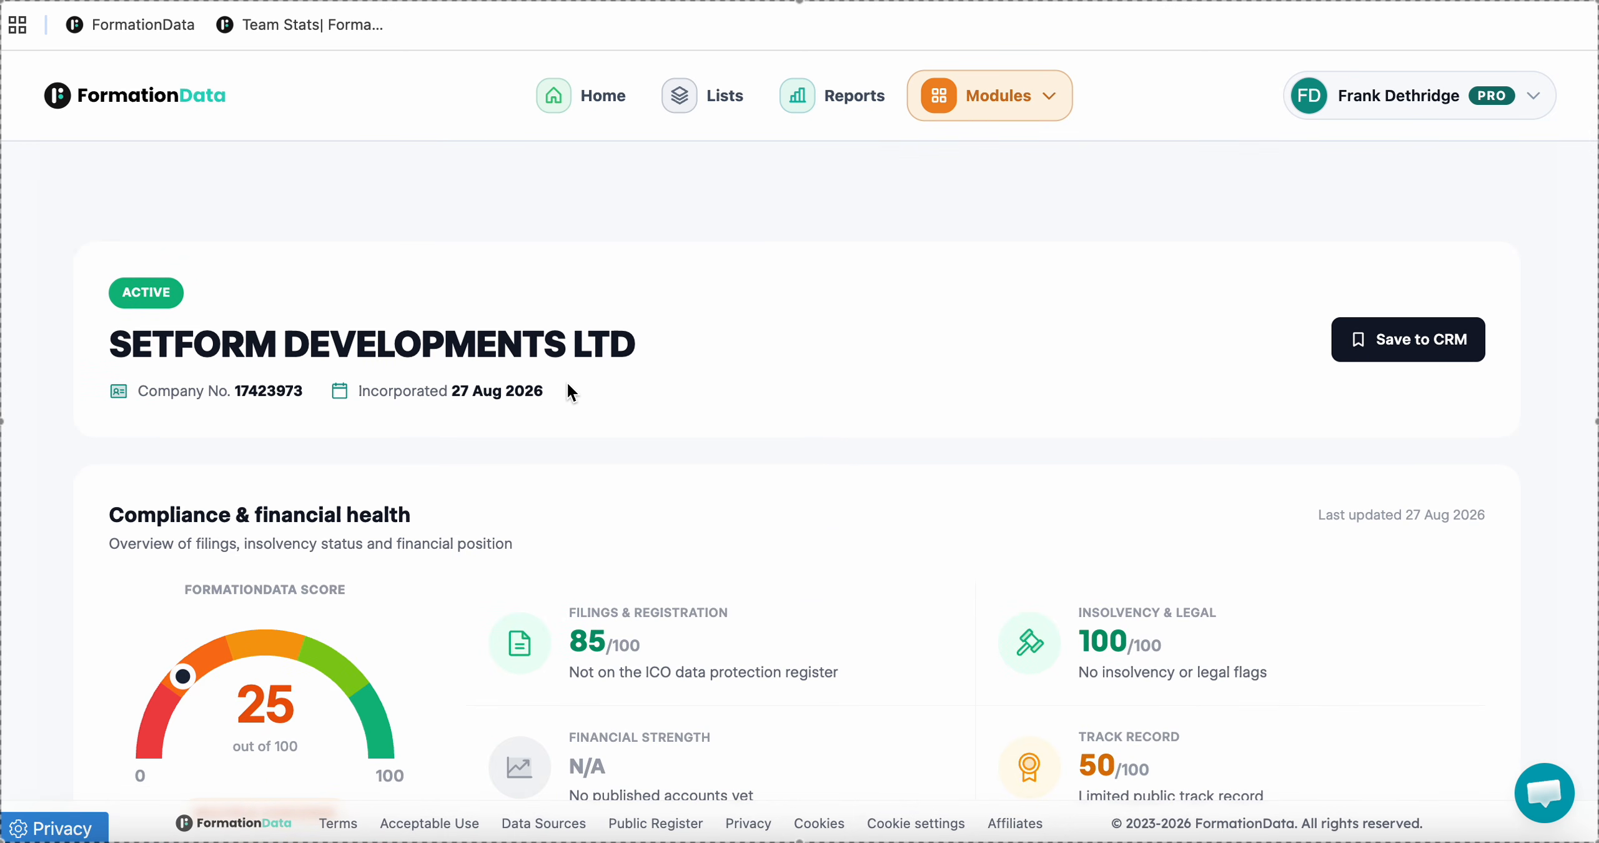
scroll(567, 387, "down", 20)
scroll(569, 391, "down", 6)
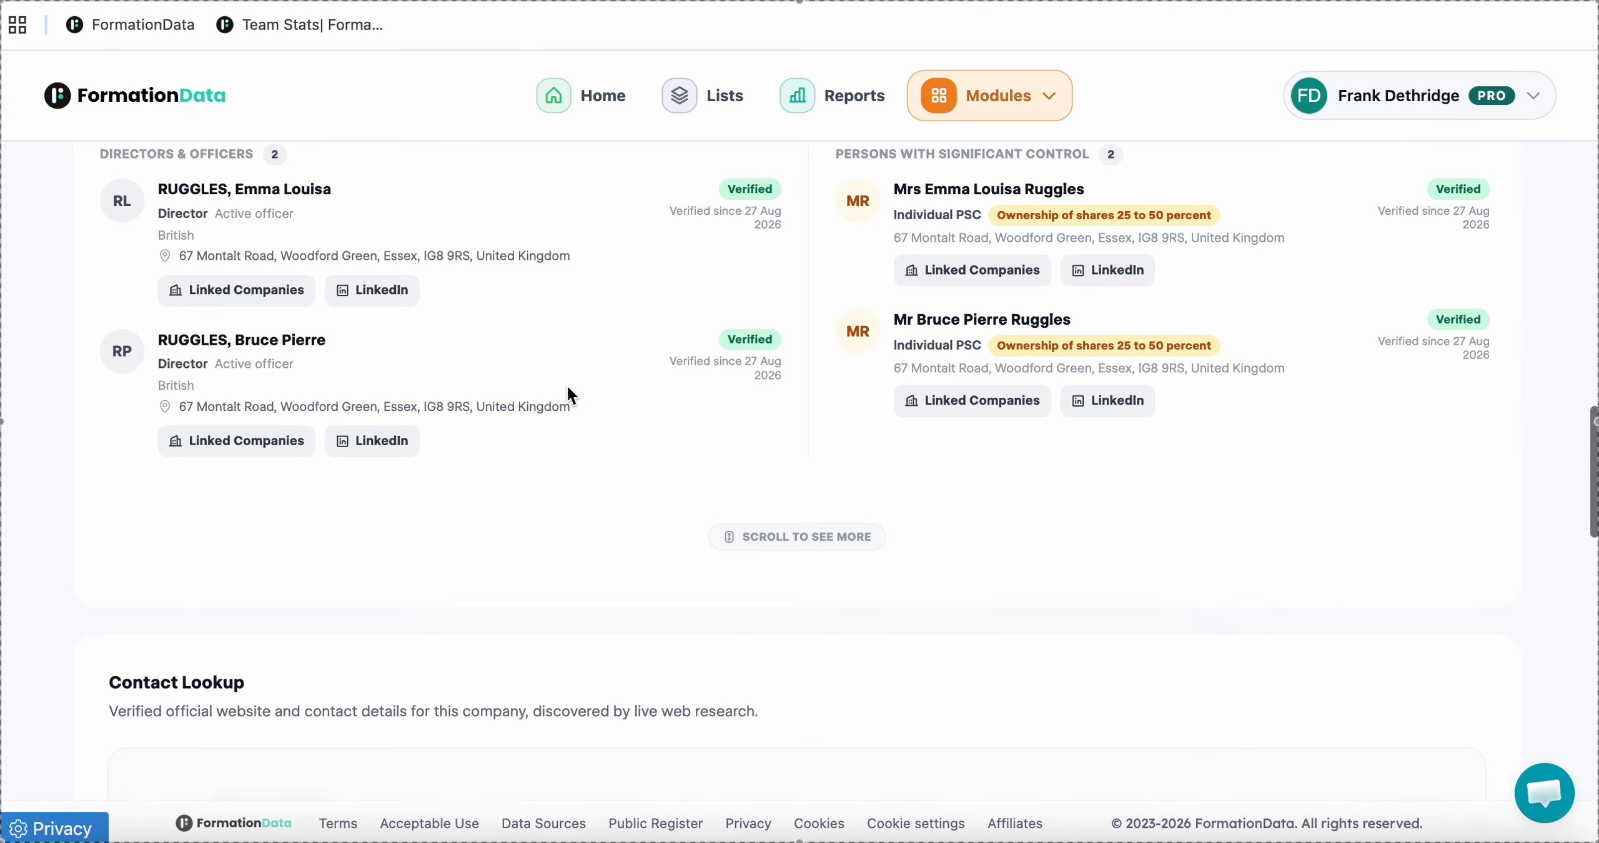
scroll(569, 391, "up", 2)
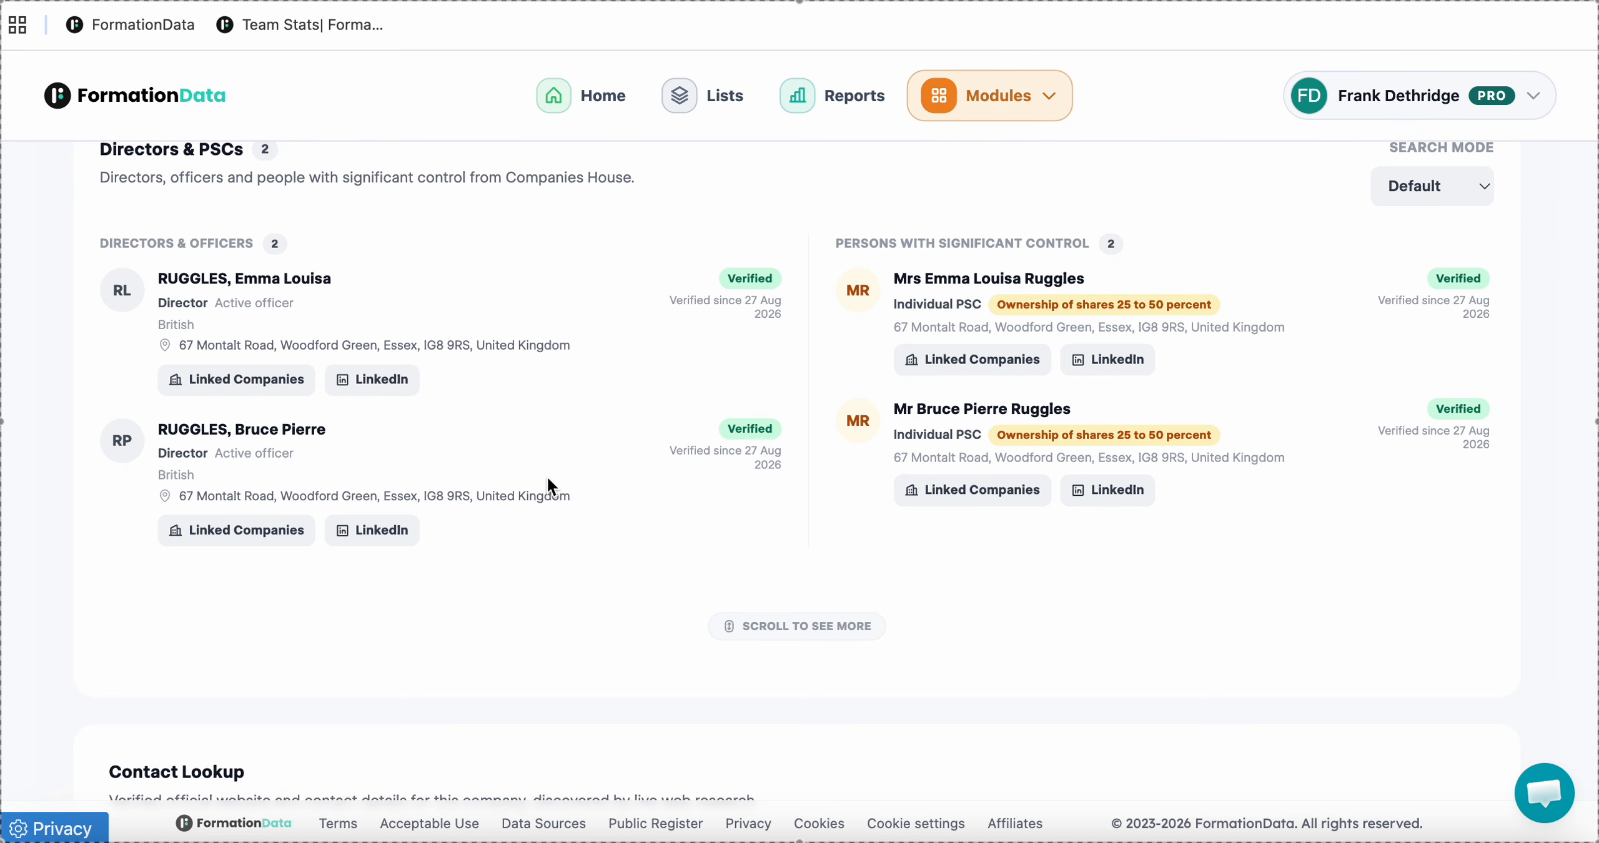
Look up both directors on LinkedIn, preview the profile of the Setform Projects Ltd owner, and return to the company record.
left_click(379, 388)
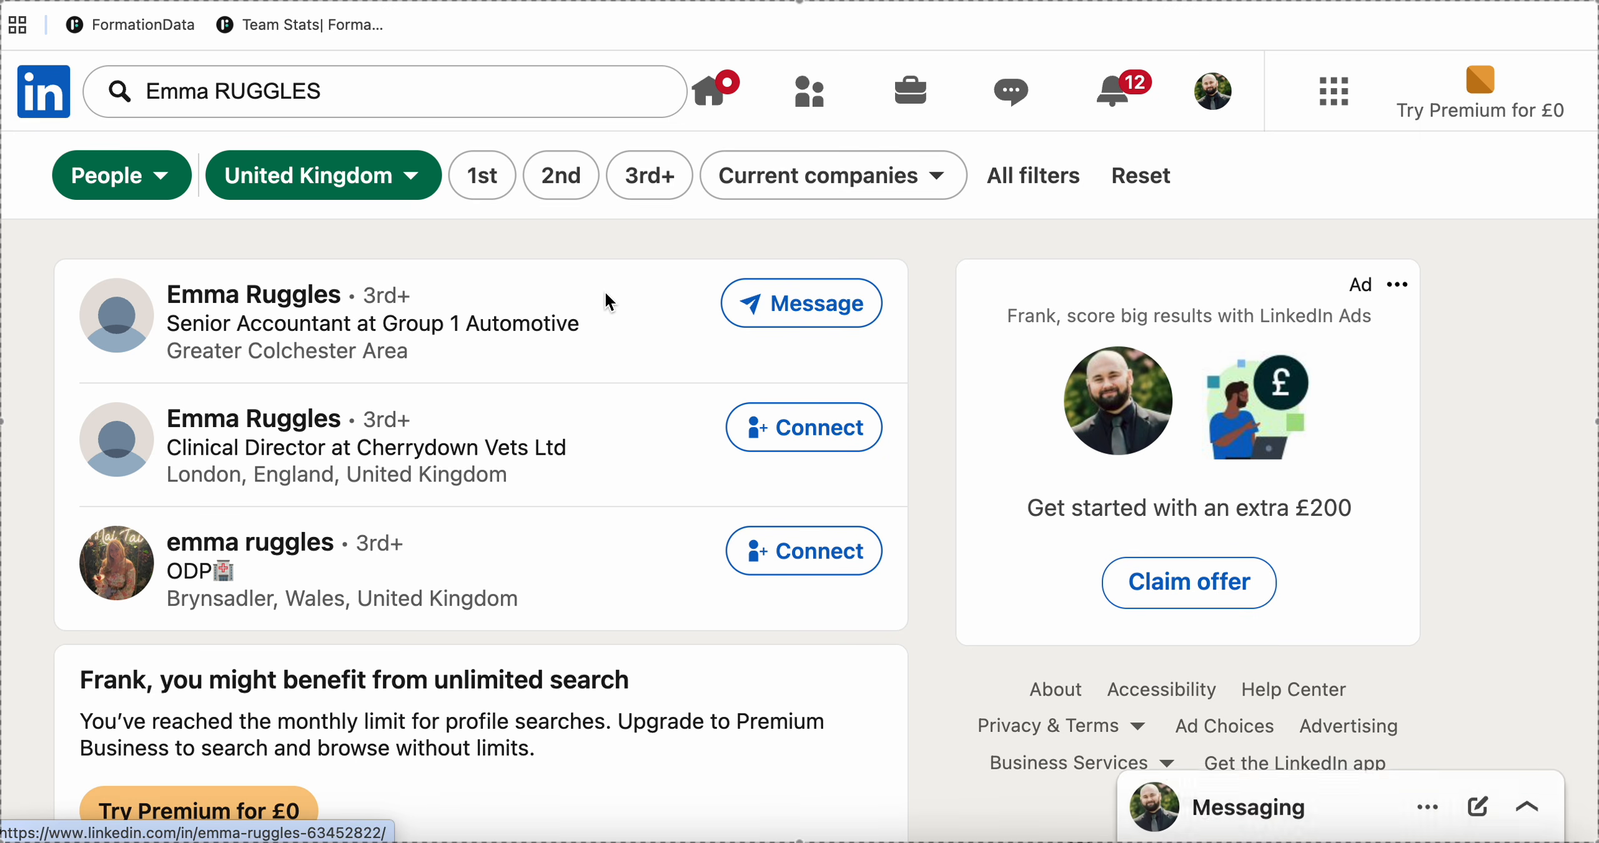
left_click(1443, 1)
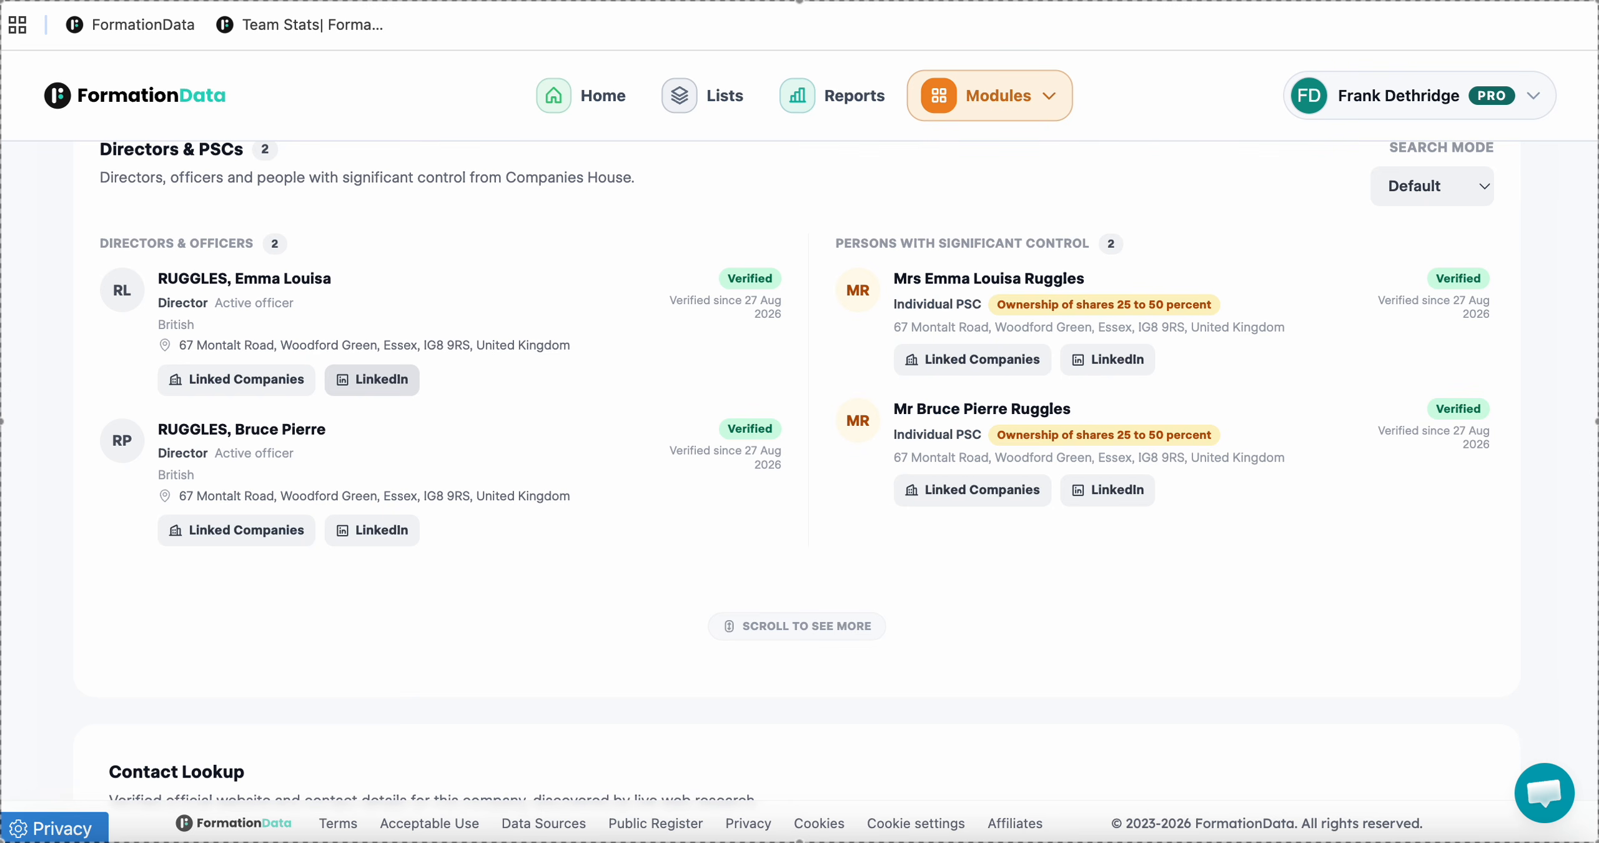
left_click(394, 524)
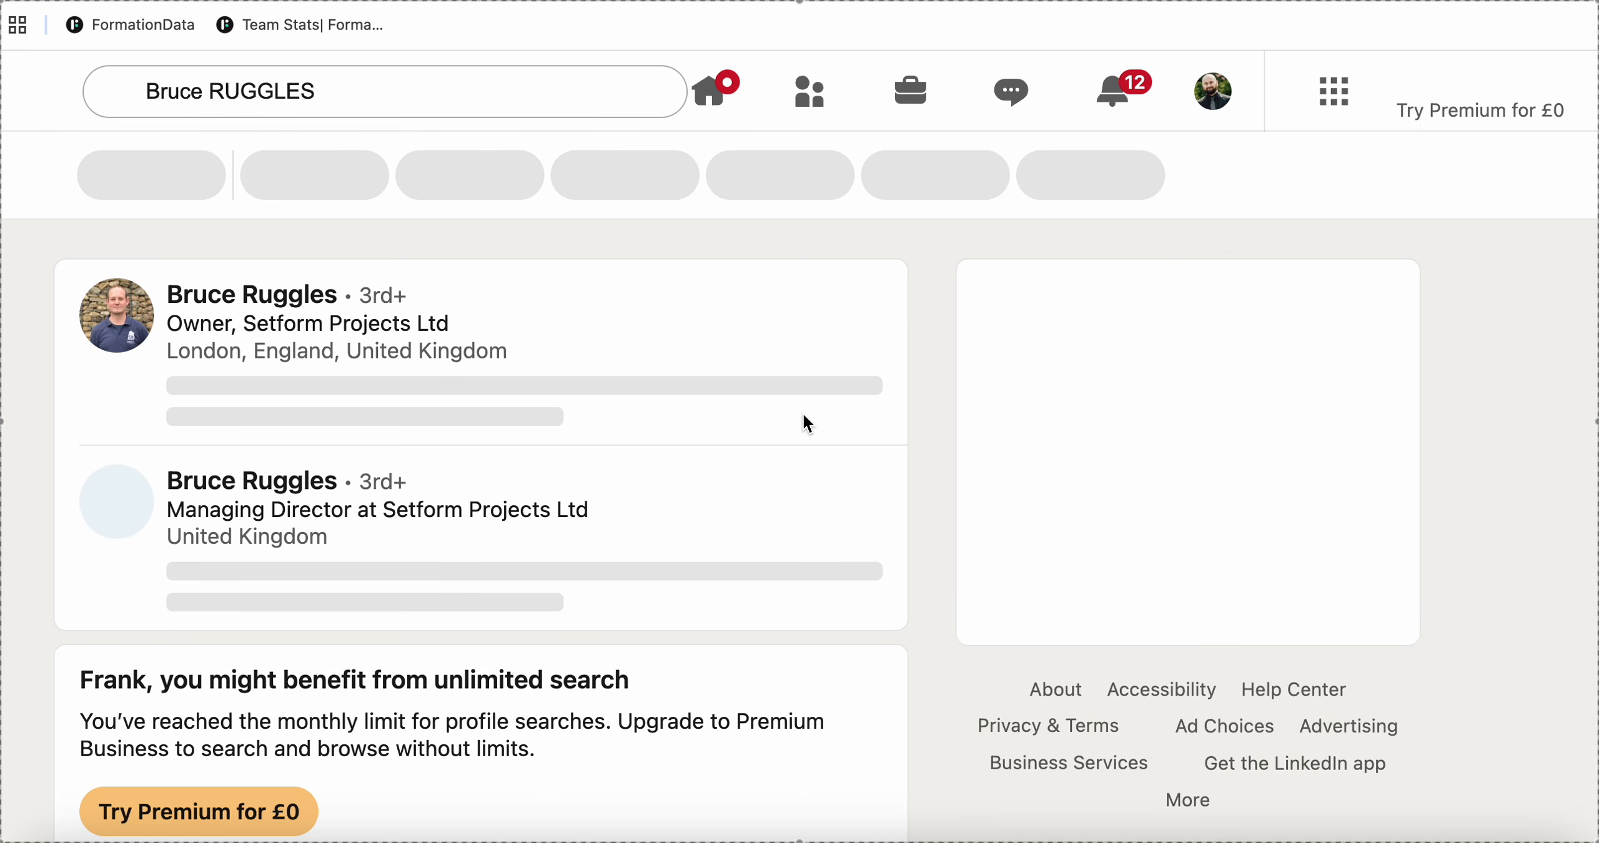
left_click(178, 314)
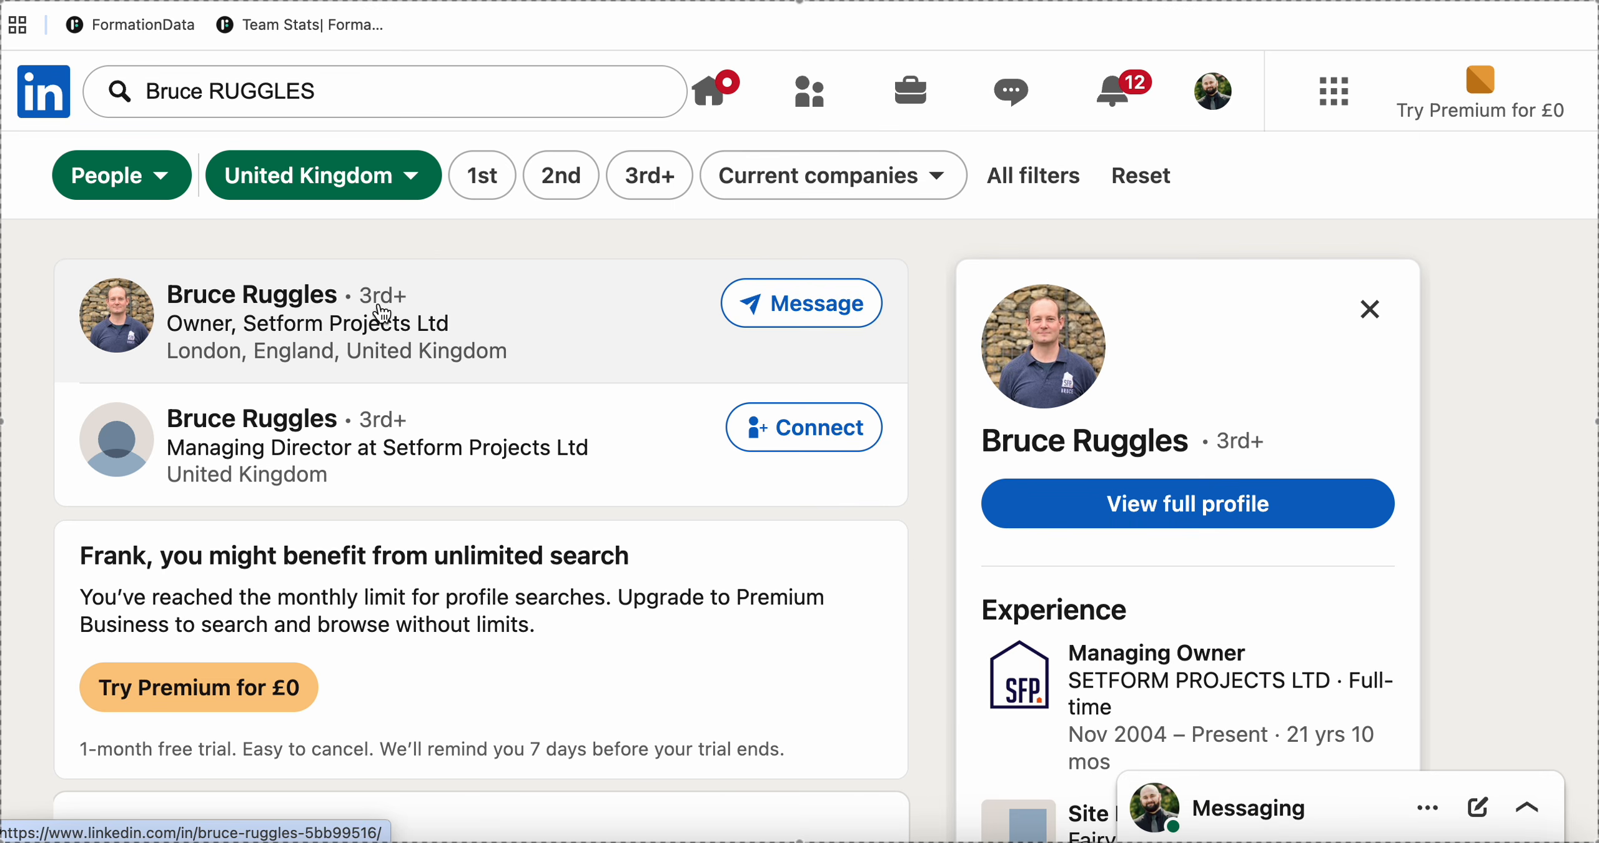
left_click(1149, 1)
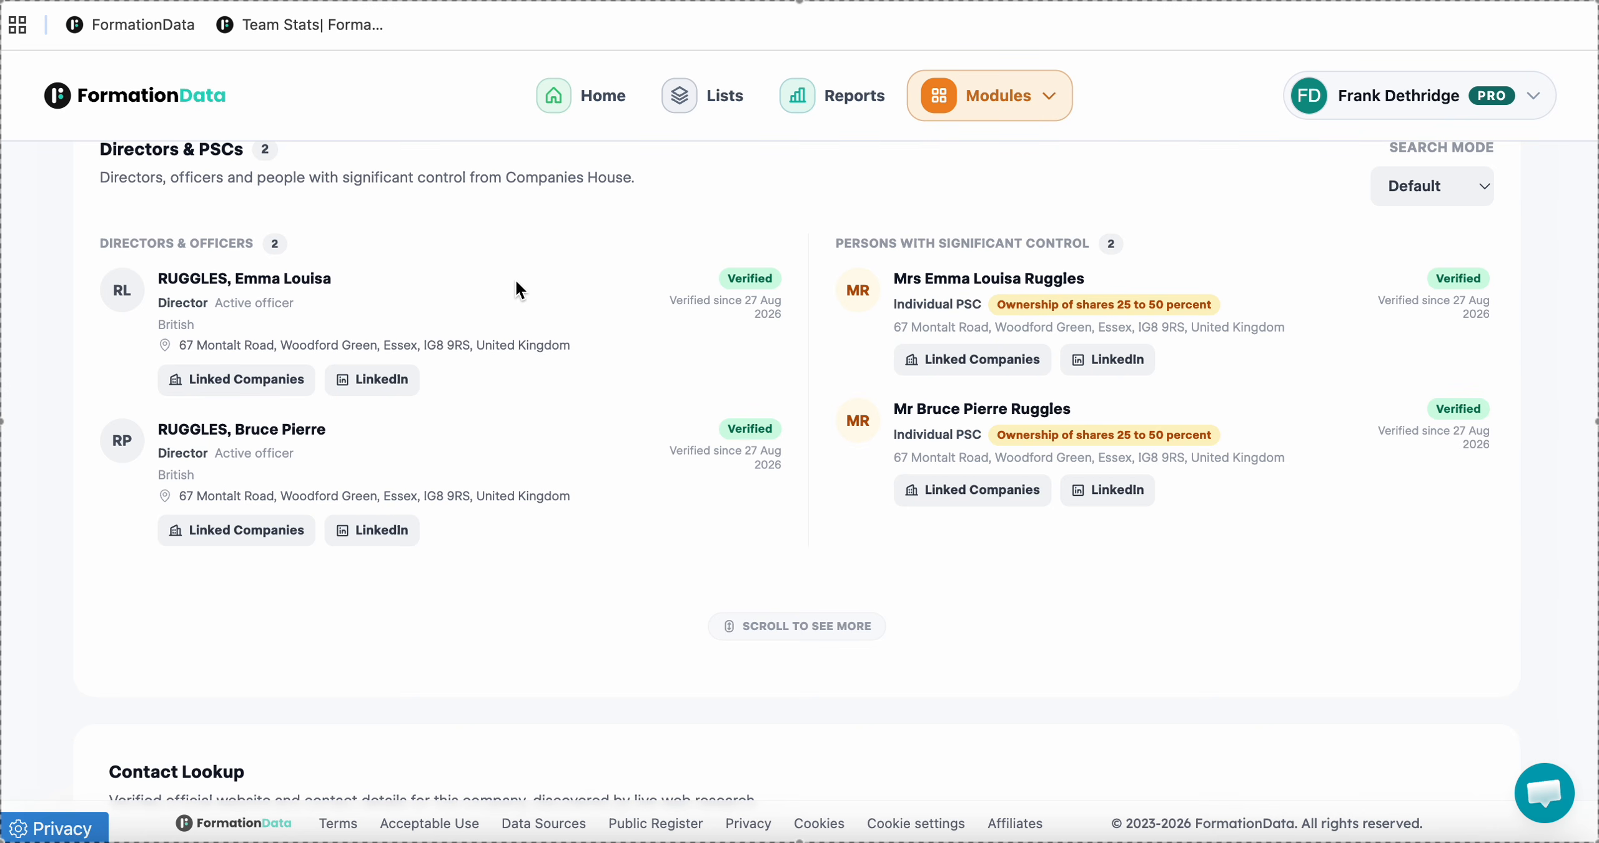
Open Setform Projects Ltd from the second director's linked companies, cross-check it with his LinkedIn profile, and examine its health scores and financial figures.
left_click(240, 539)
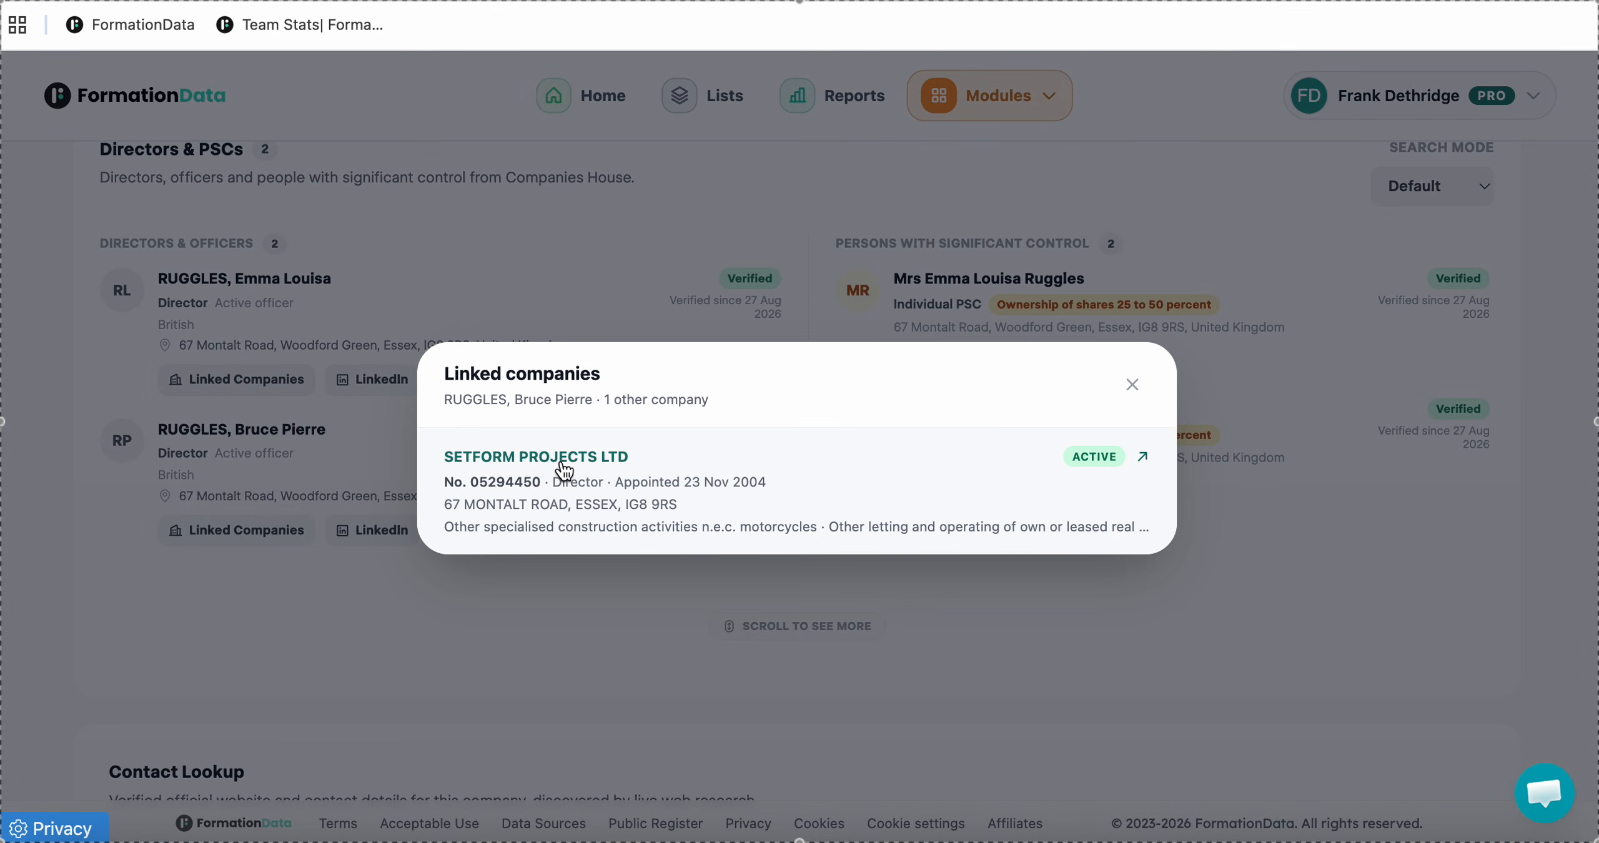
left_click(562, 463)
left_click(912, 1)
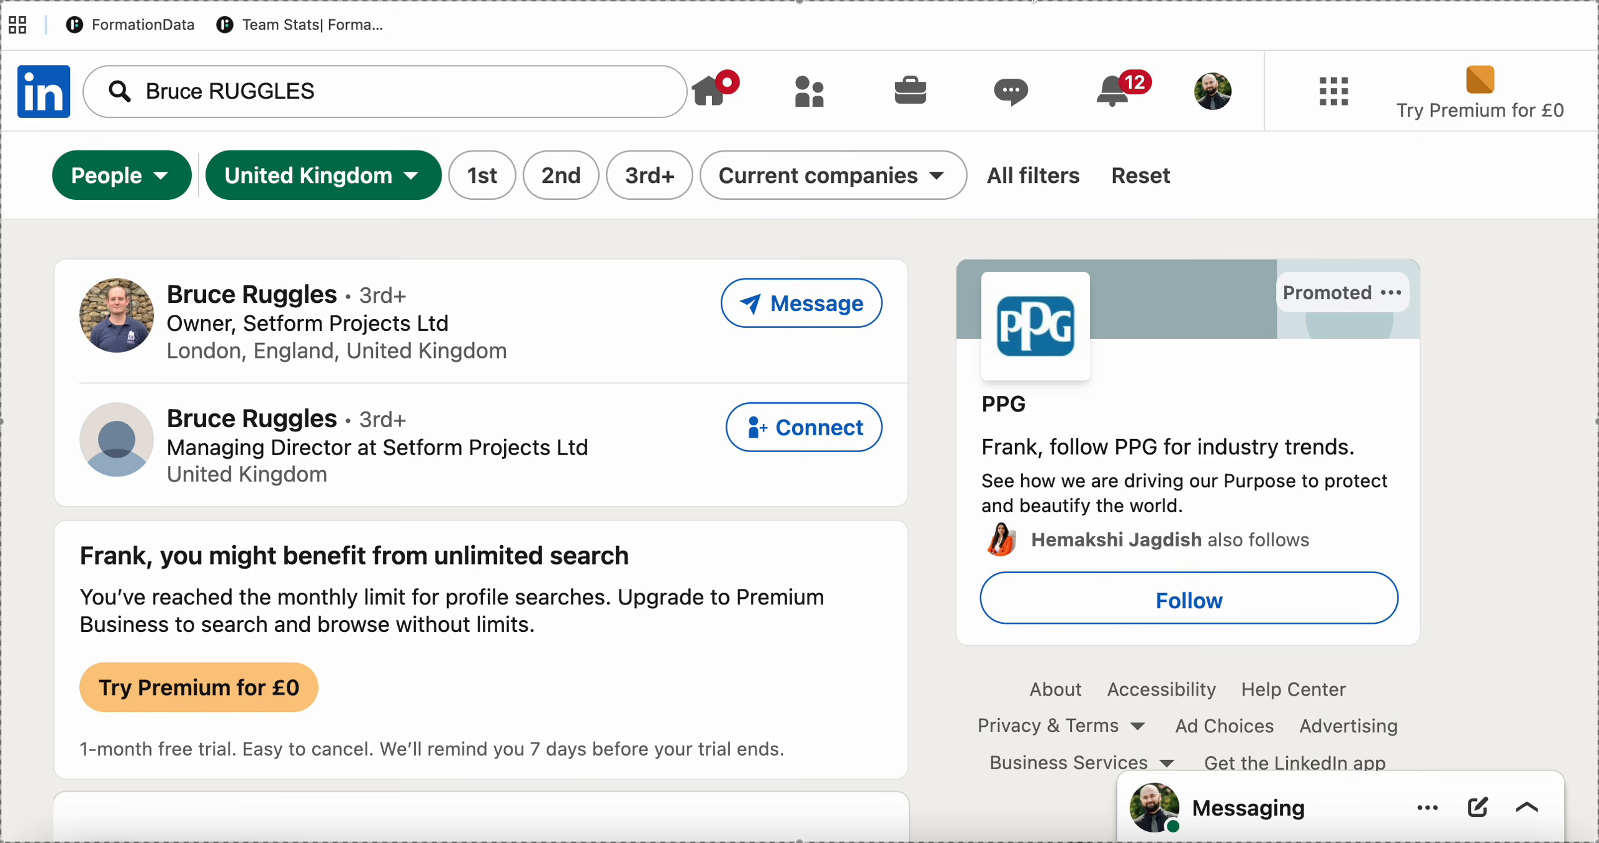
mouse_move(237, 297)
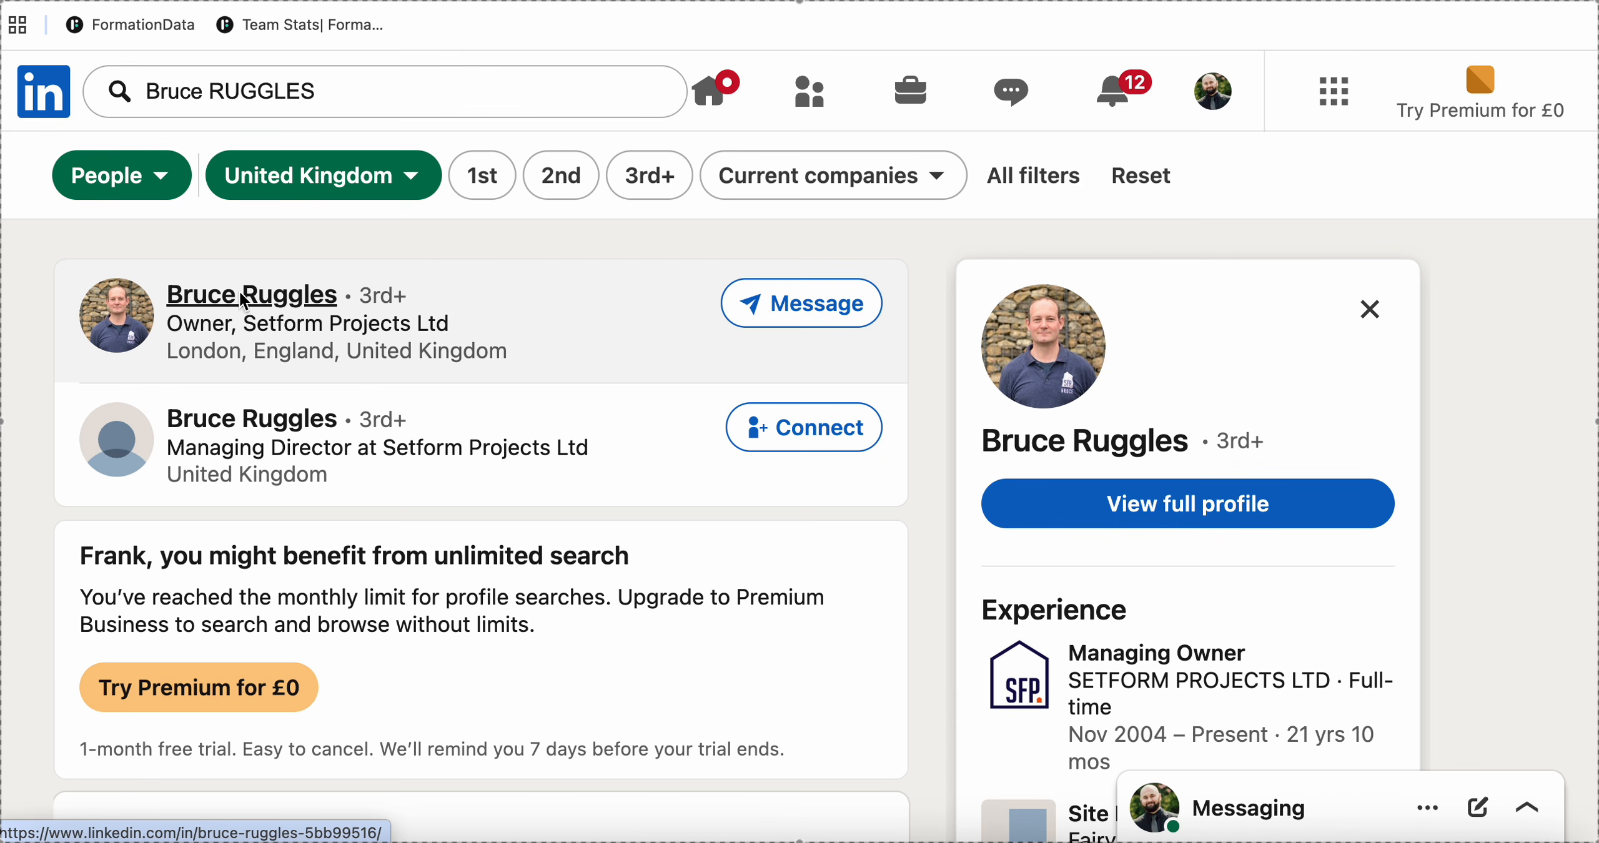
left_click(899, 1)
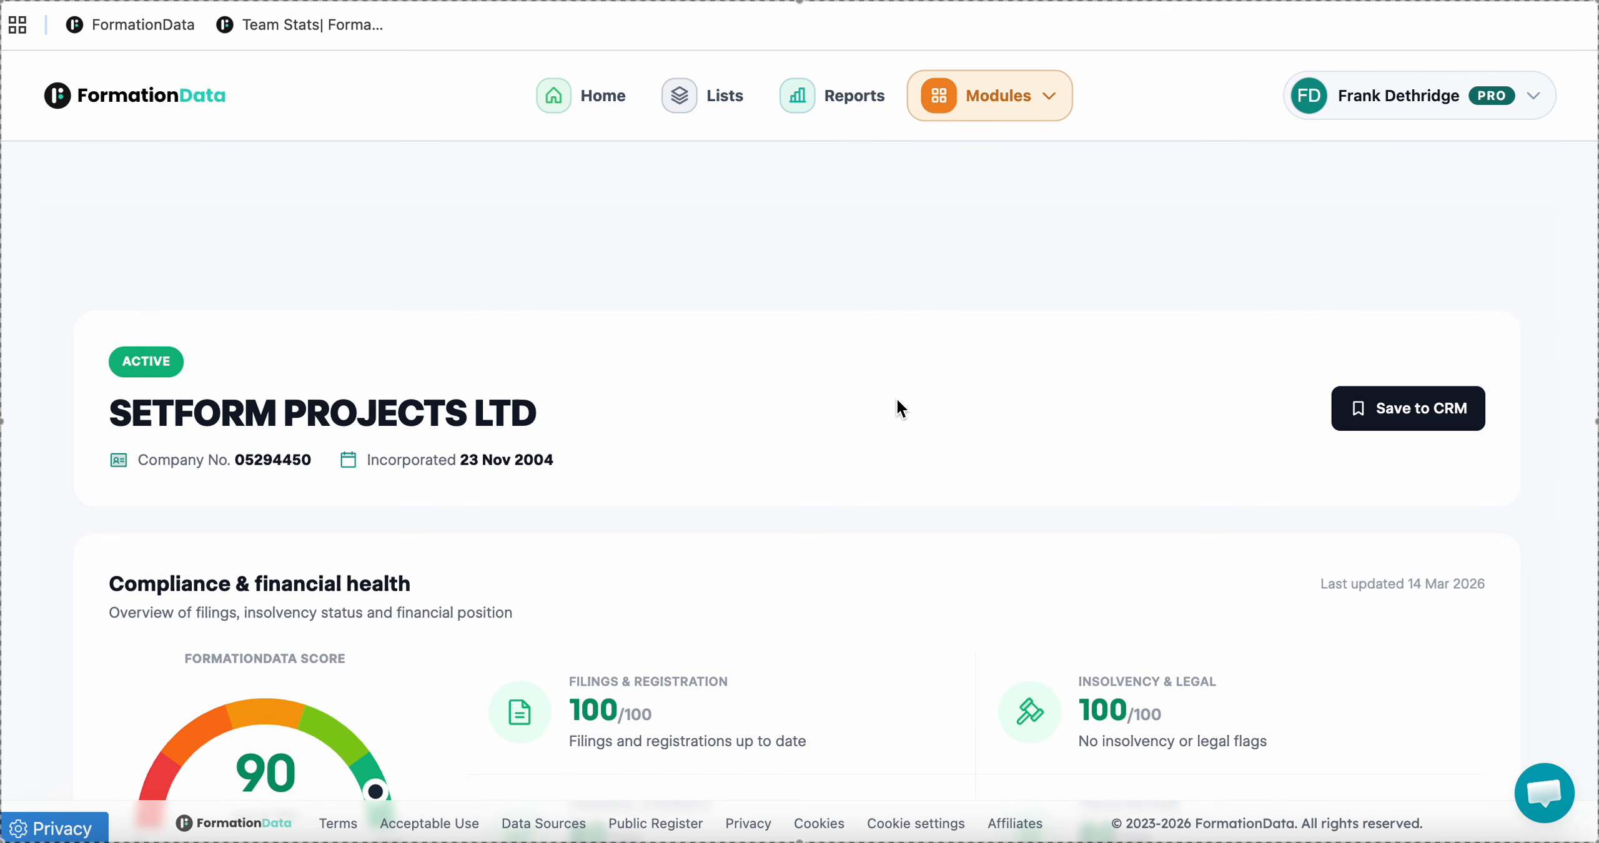
scroll(897, 401, "down", 15)
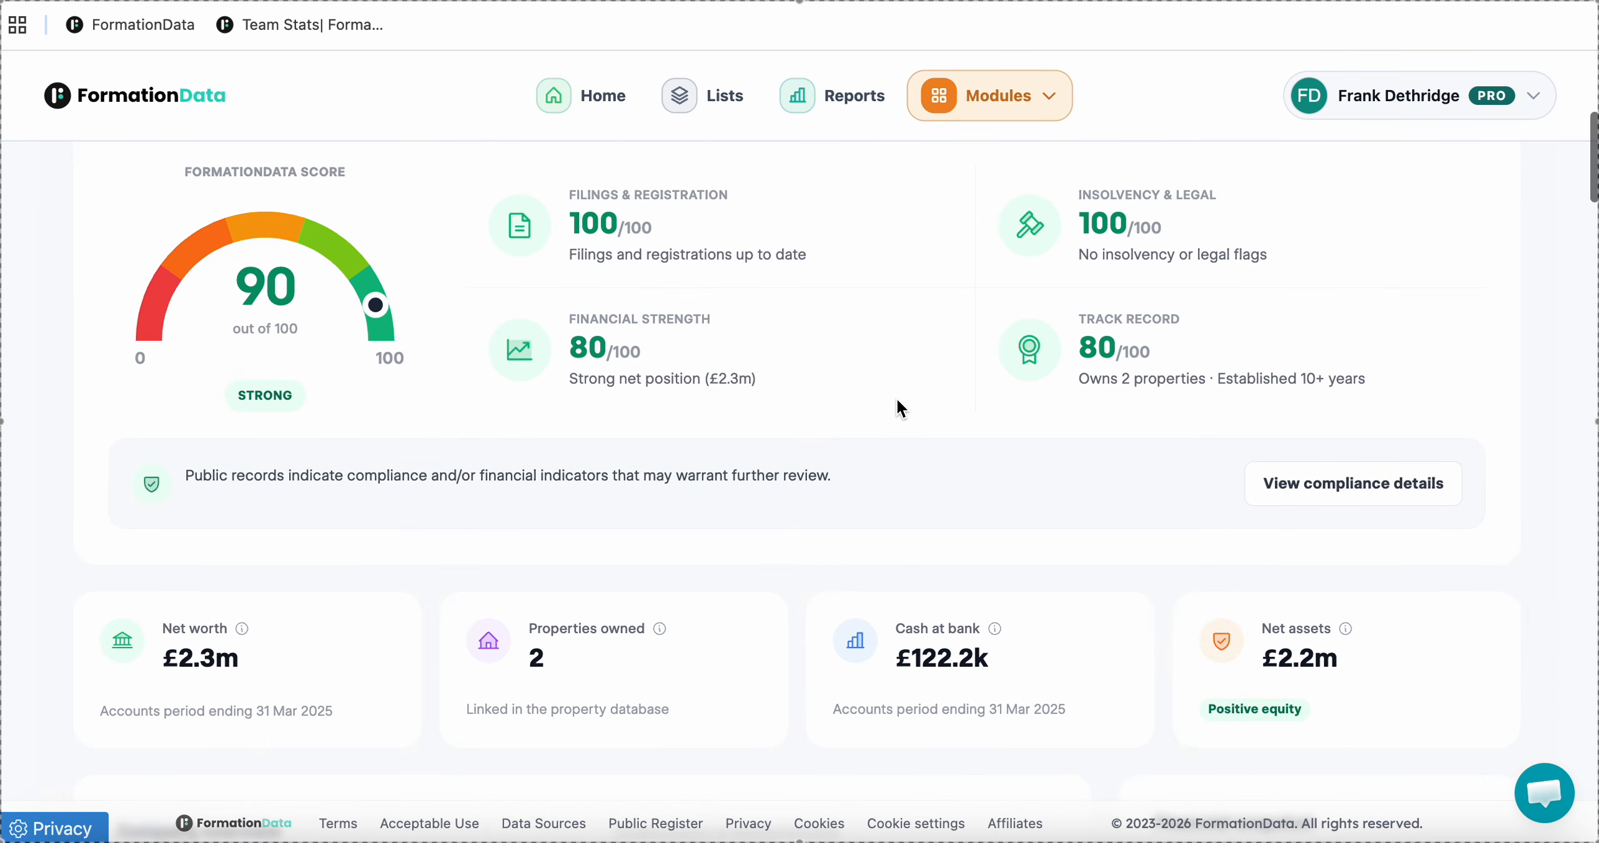
Examine the detailed financial analysis and contact lookup of Setform Projects Ltd, including emails, phones, social profiles and key people.
scroll(897, 400, "down", 6)
scroll(897, 400, "down", 8)
scroll(897, 399, "down", 1)
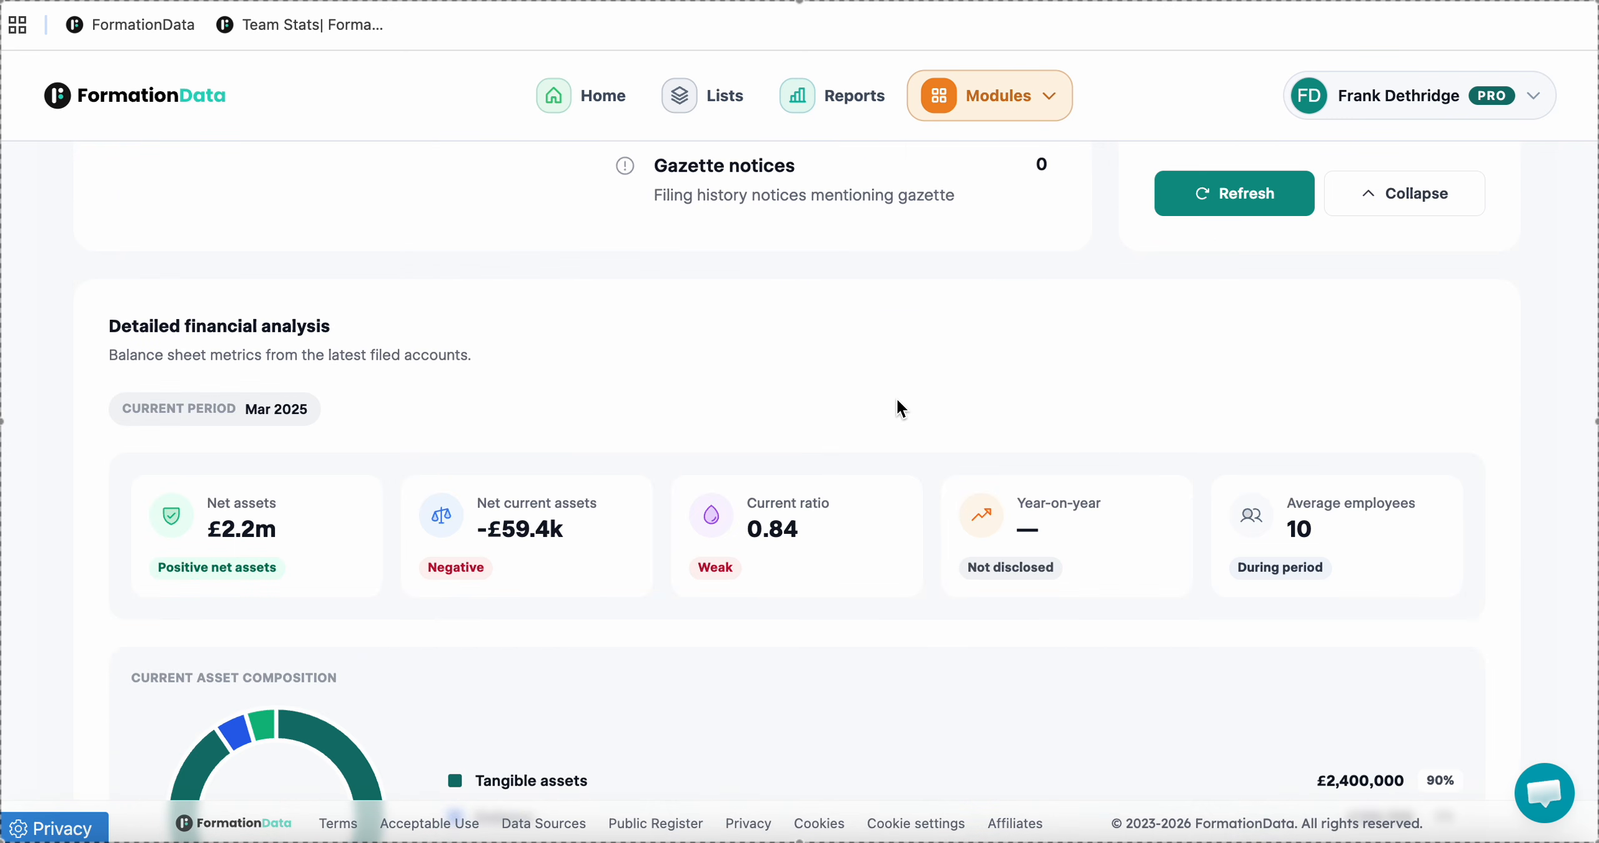
scroll(897, 400, "down", 15)
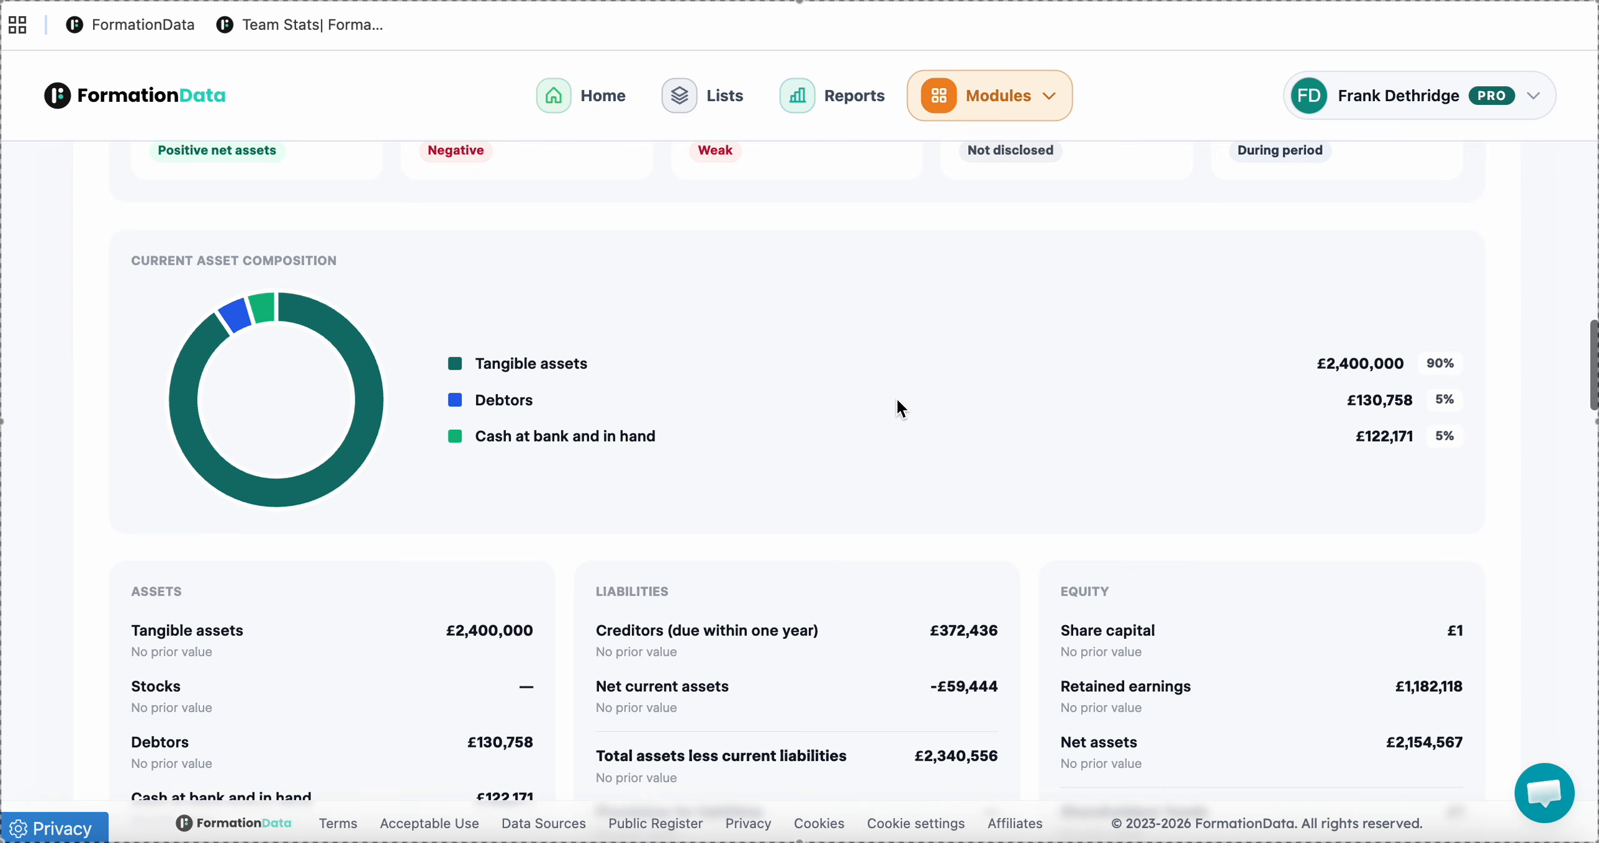
scroll(897, 401, "down", 13)
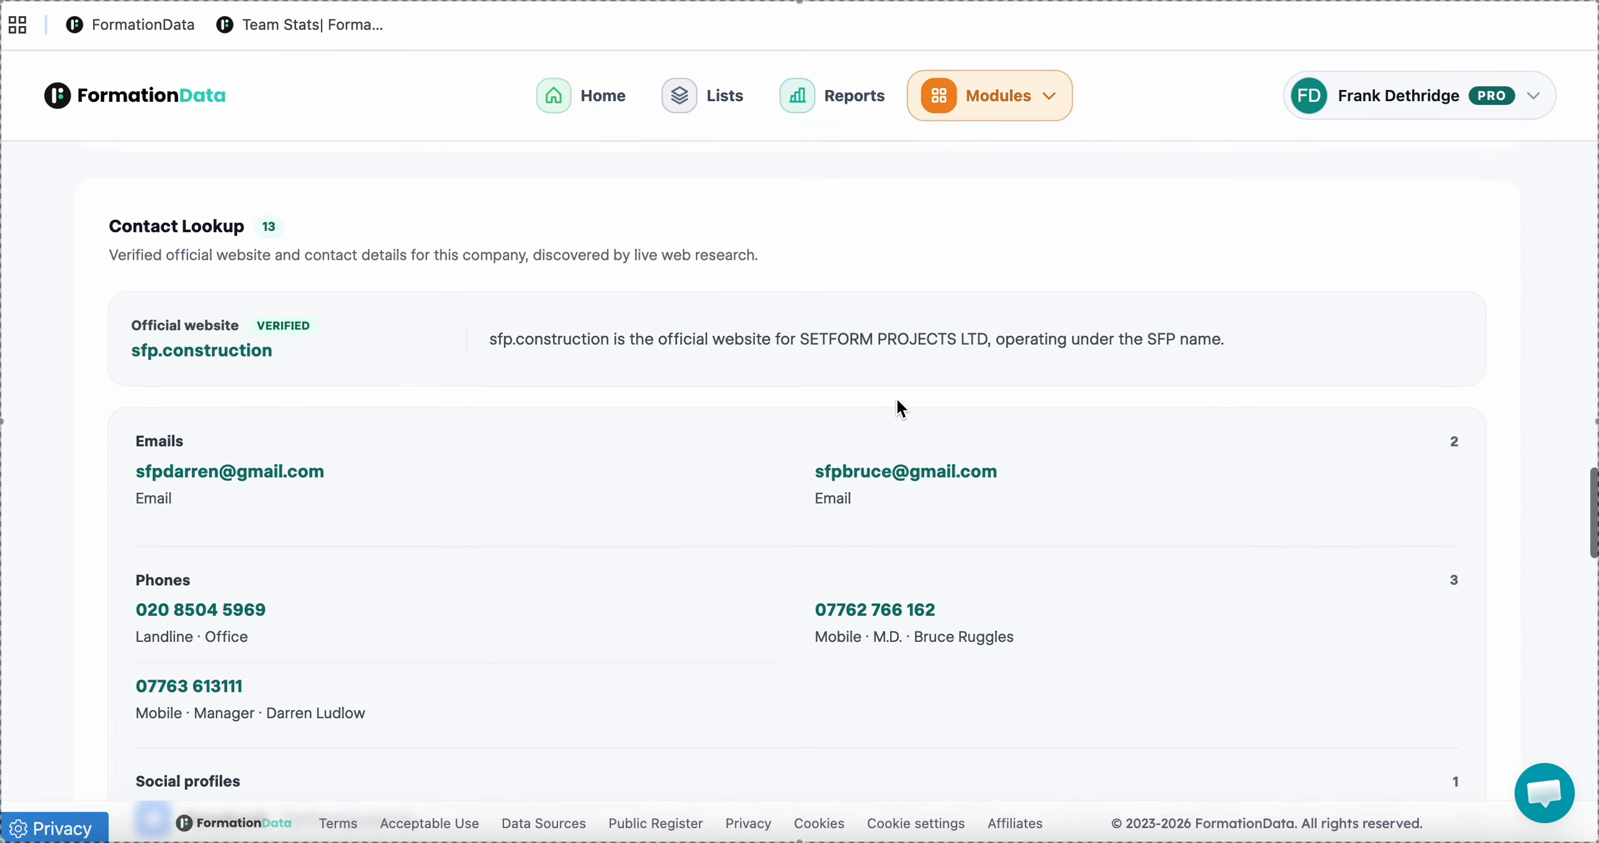
scroll(898, 405, "down", 1)
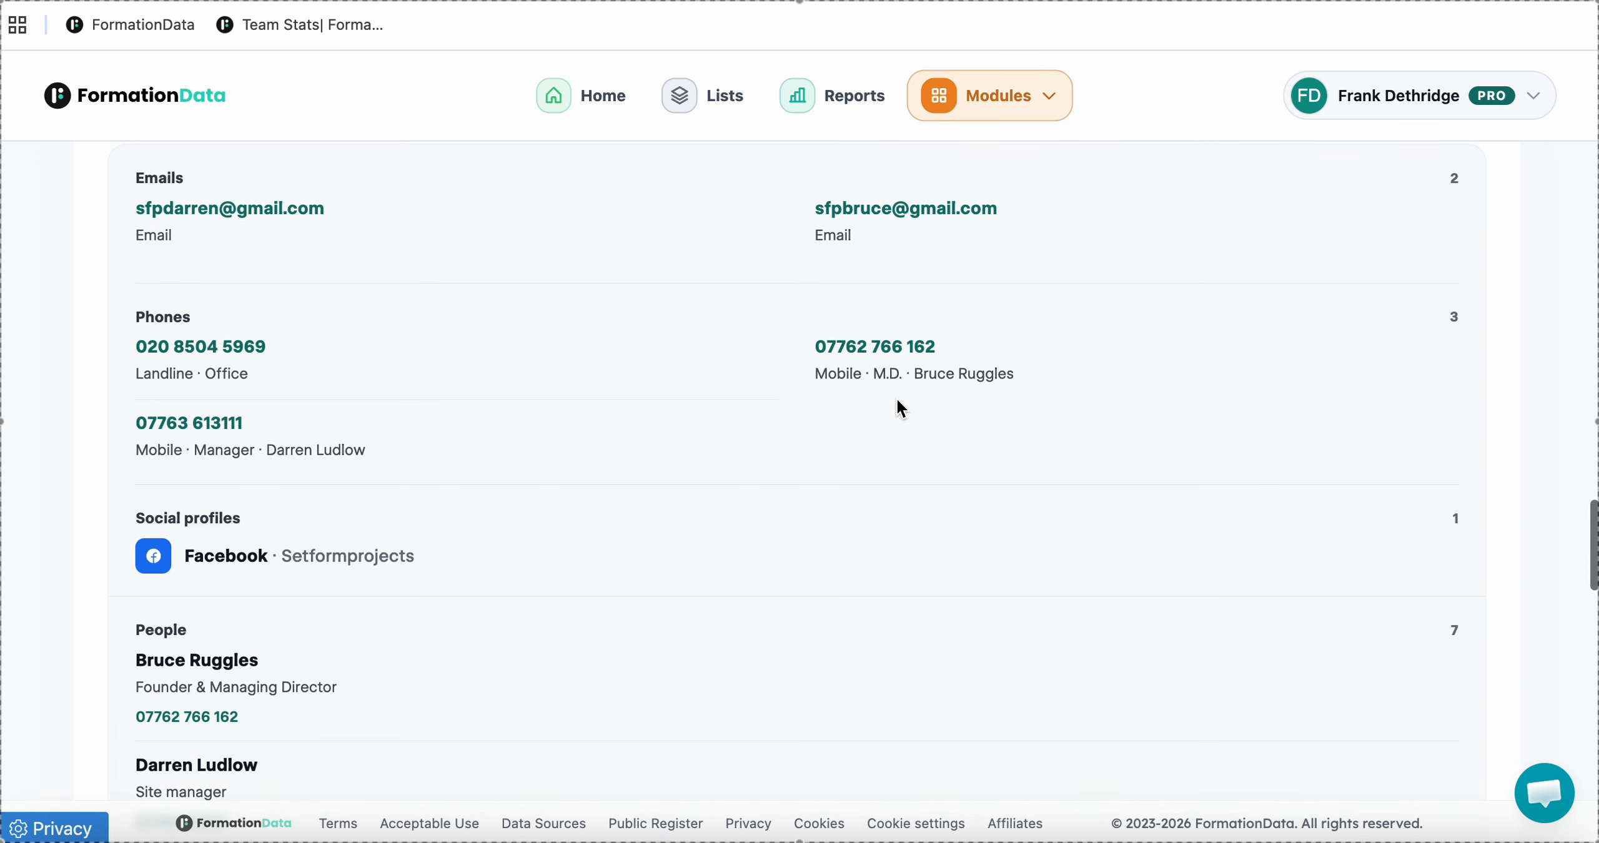
scroll(898, 405, "down", 1)
left_click_drag(1018, 311, 774, 264)
left_click(1111, 242)
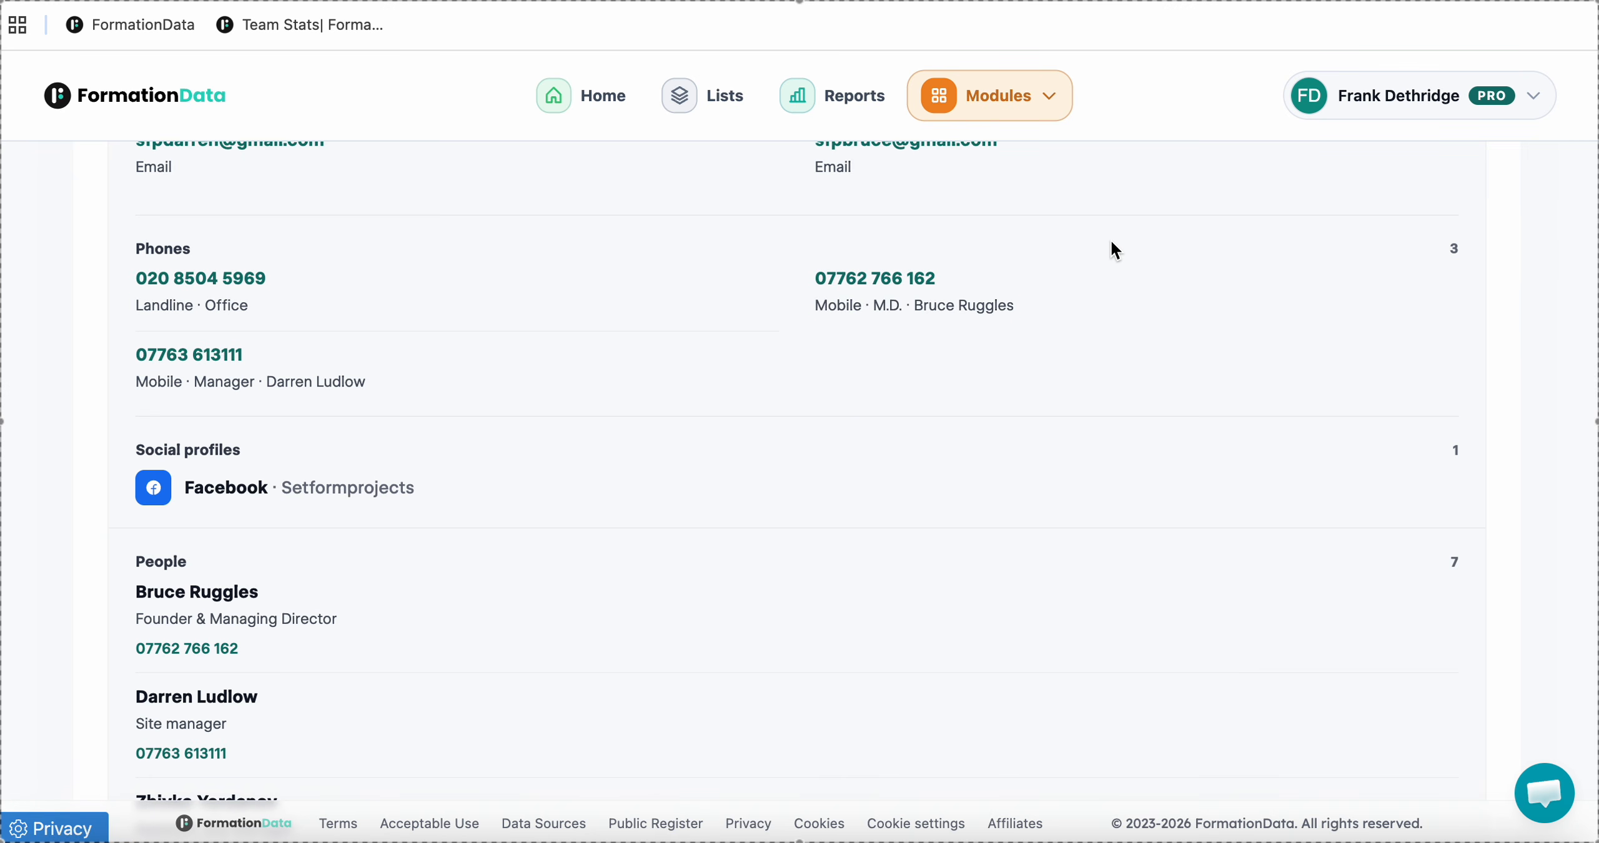
Review the headline financial figures, company overview, SIC codes and current asset composition of Setform Projects Ltd.
scroll(1111, 240, "up", 15)
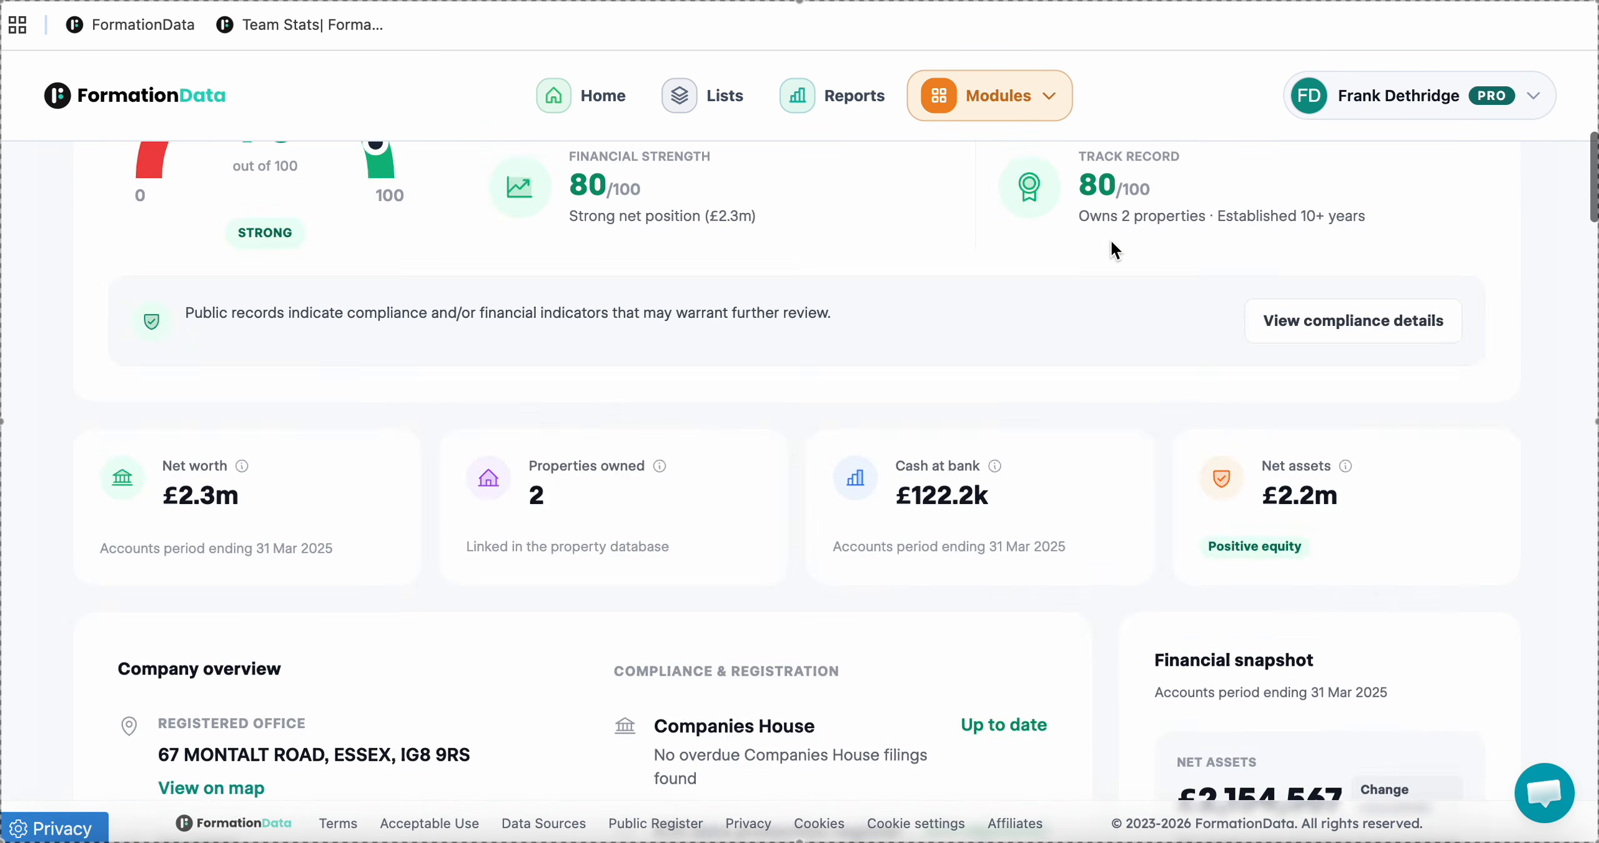
scroll(1110, 240, "down", 10)
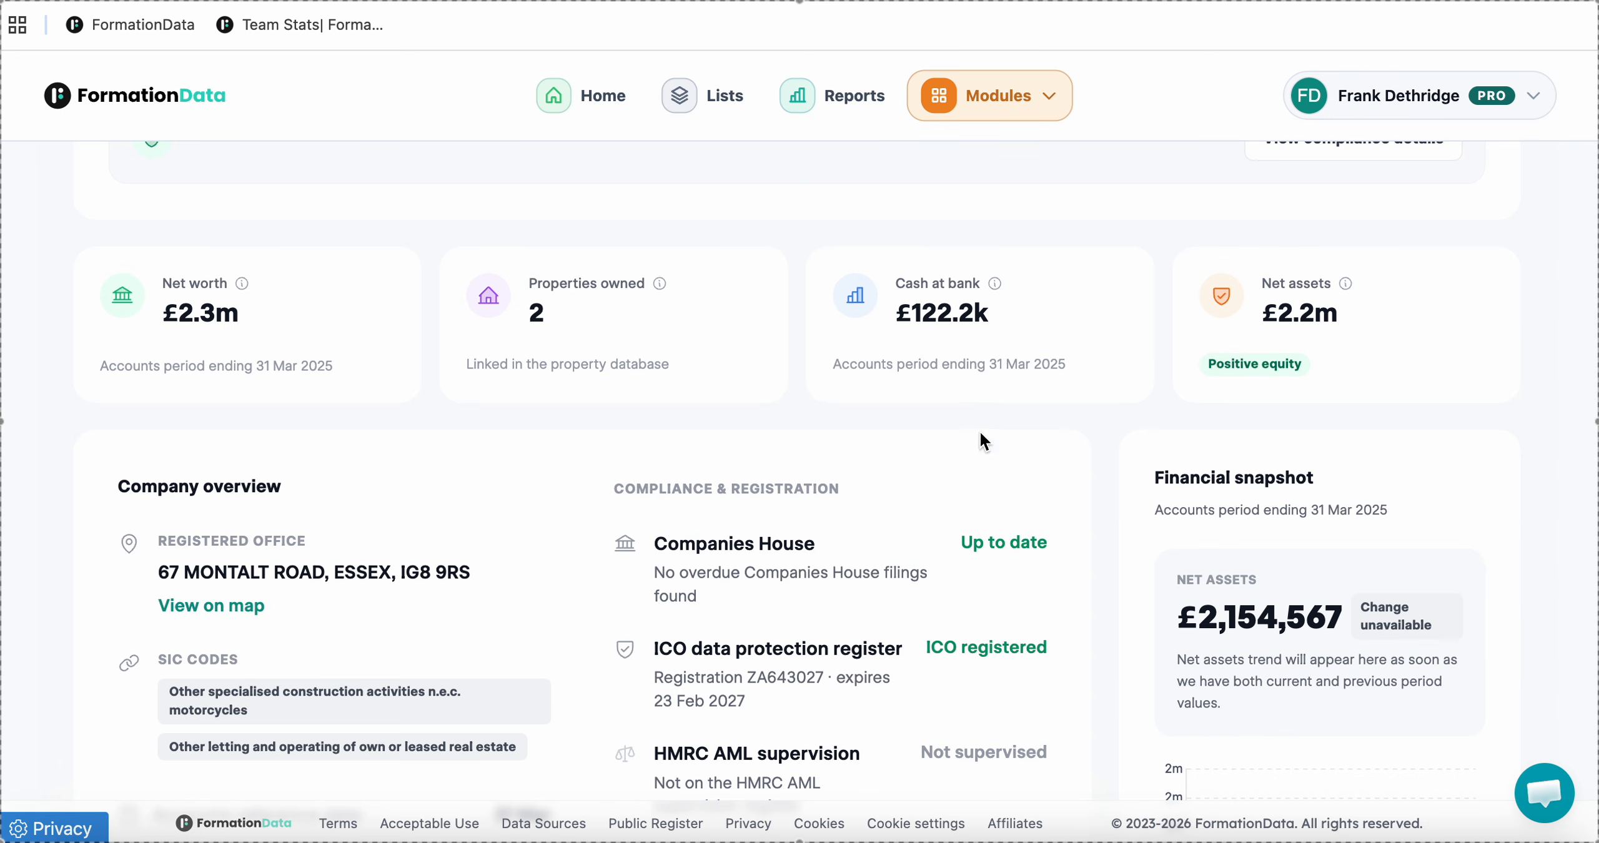
left_click_drag(1039, 330, 862, 269)
left_click(727, 195)
left_click_drag(261, 335, 134, 280)
left_click(446, 227)
scroll(446, 226, "down", 8)
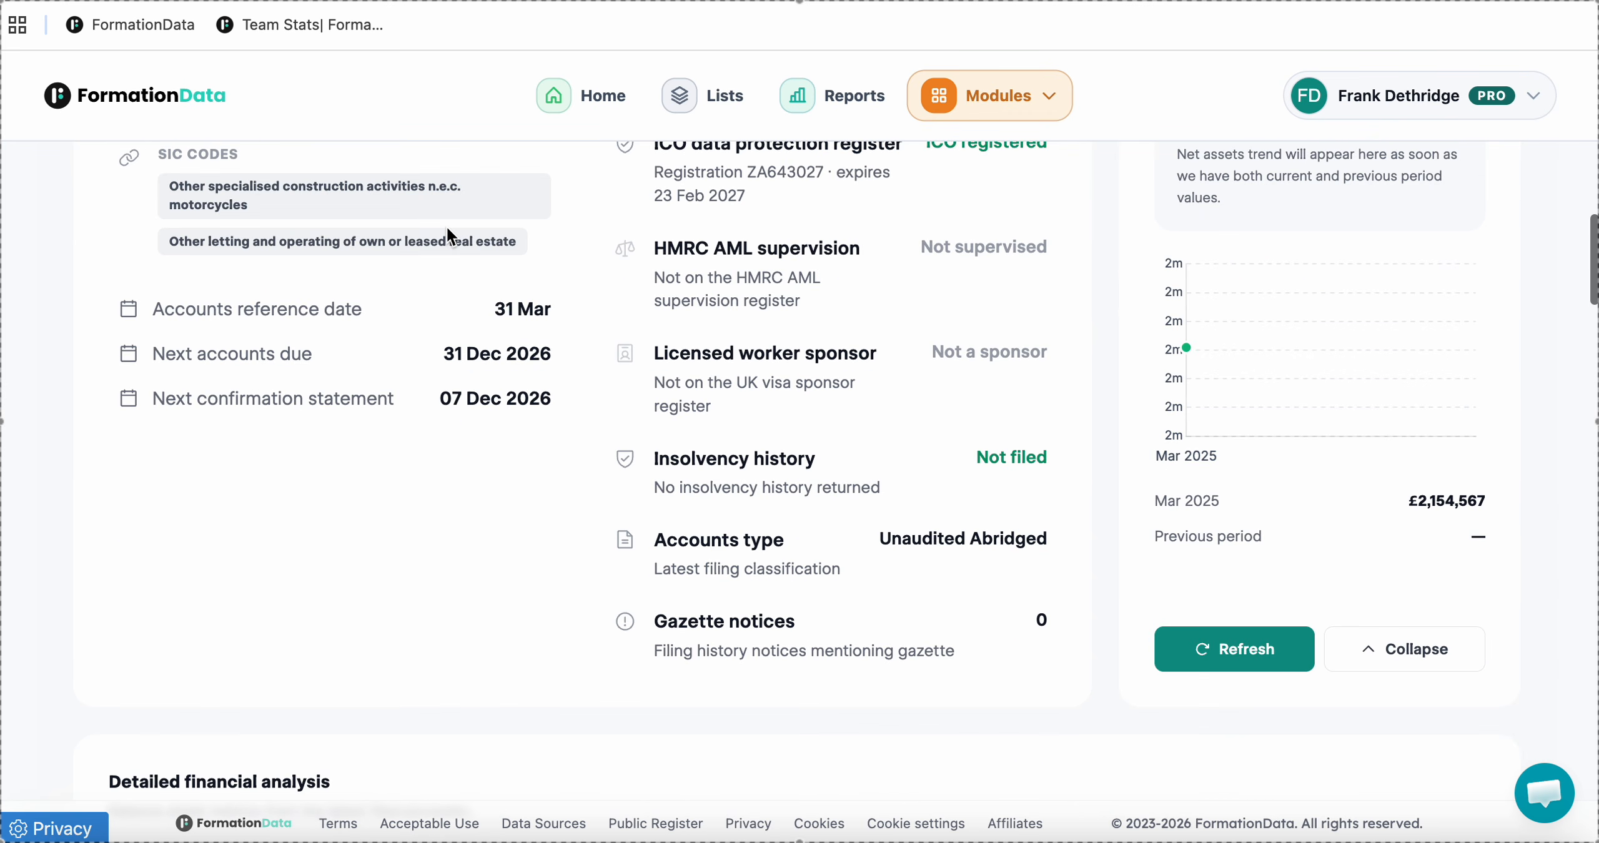
scroll(554, 635, "down", 10)
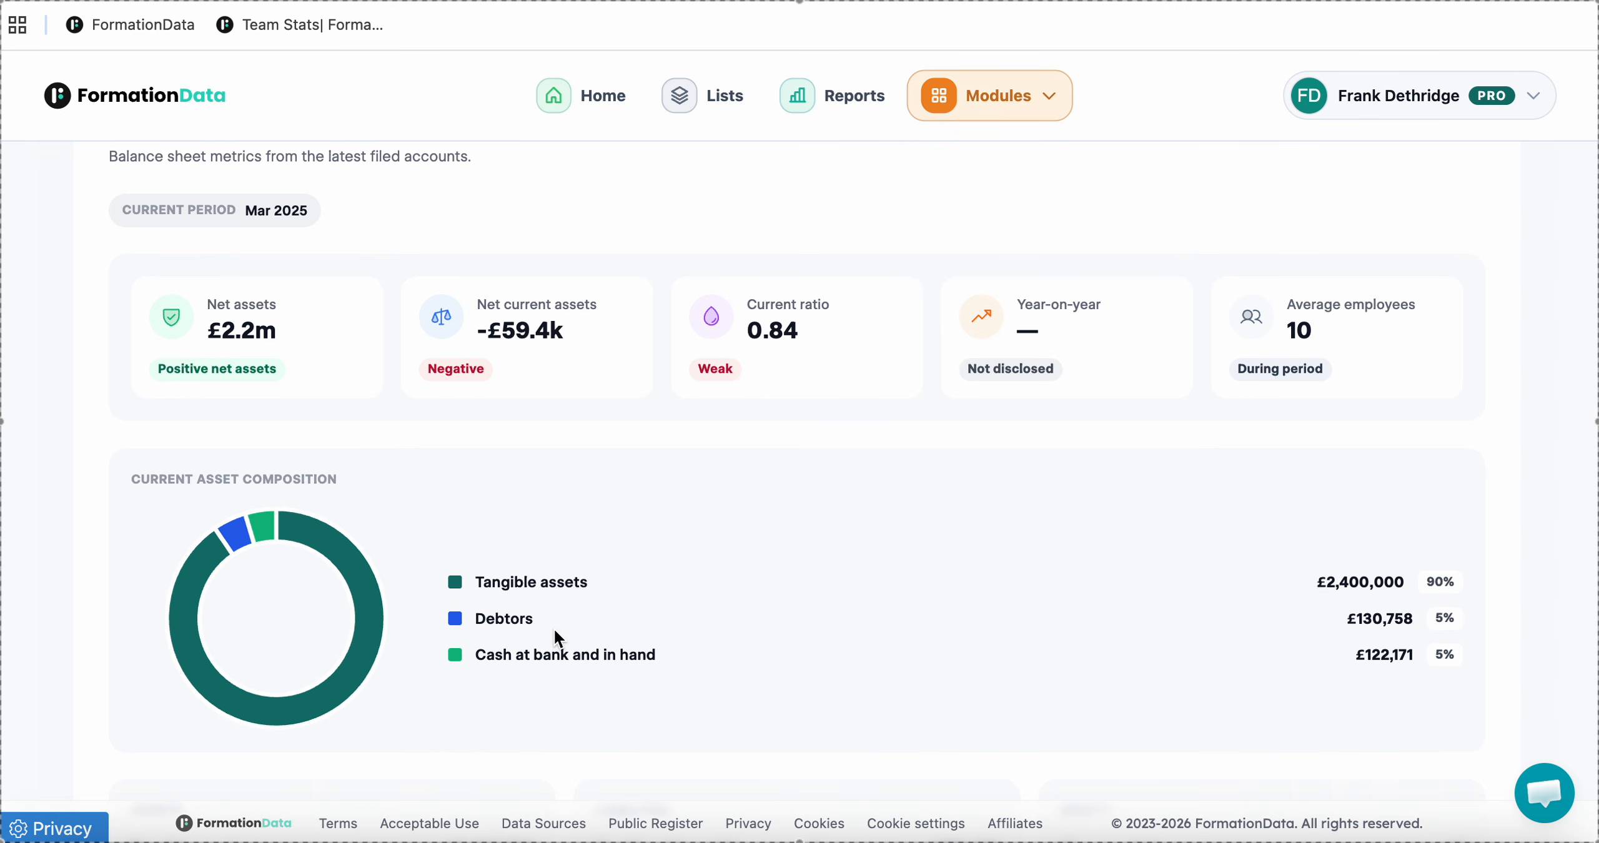
scroll(553, 627, "down", 8)
scroll(554, 627, "up", 18)
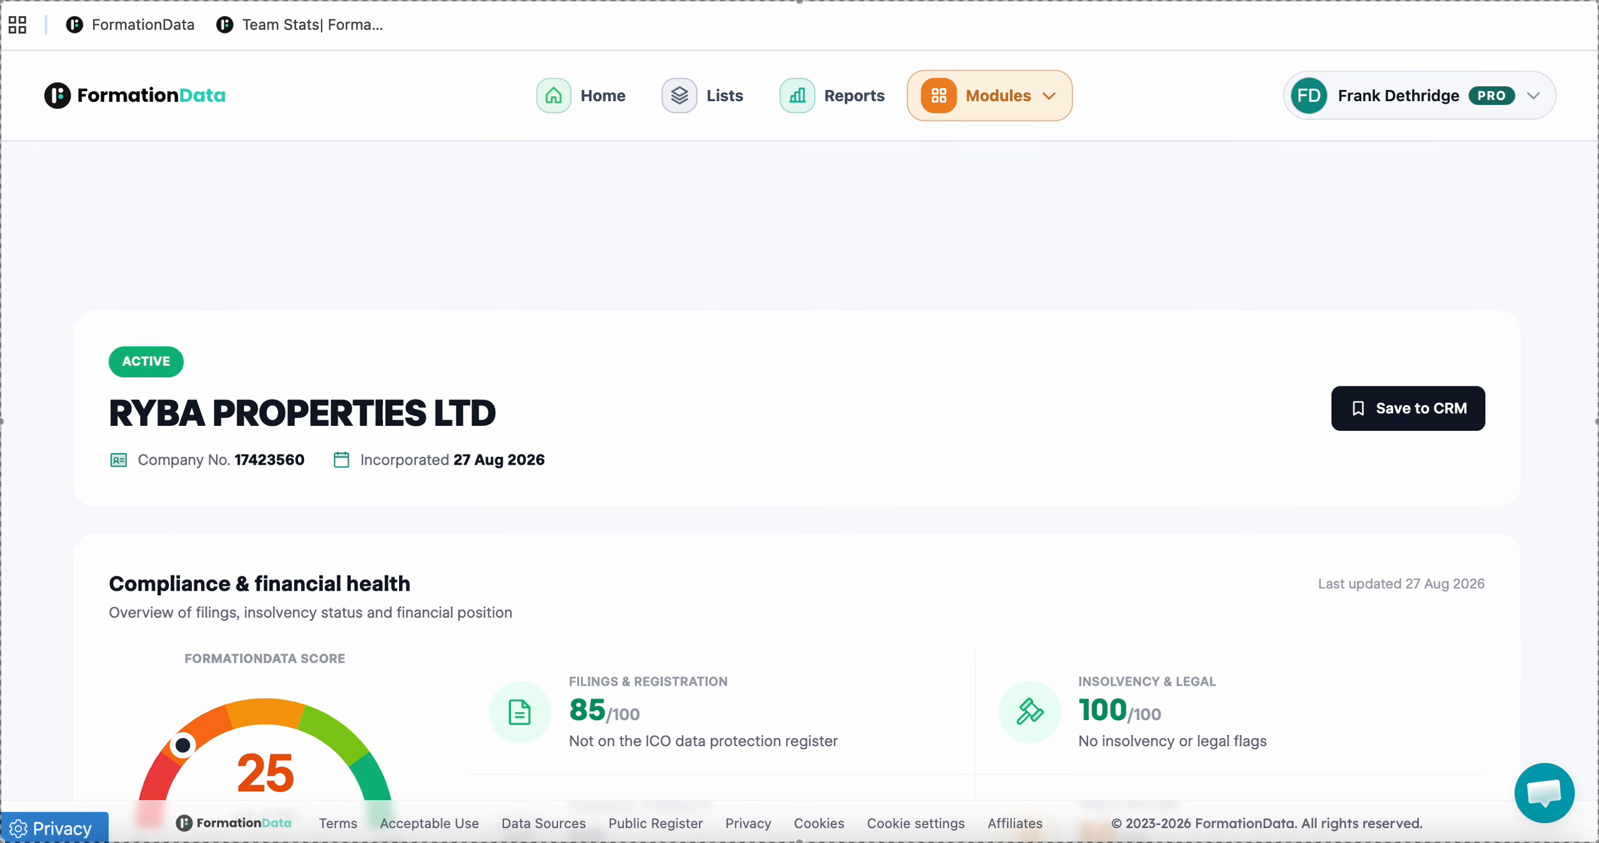
Look up the director of Ryba Properties Ltd on LinkedIn, preview the Kingston upon Hull profile, and return to the company record.
scroll(643, 320, "down", 15)
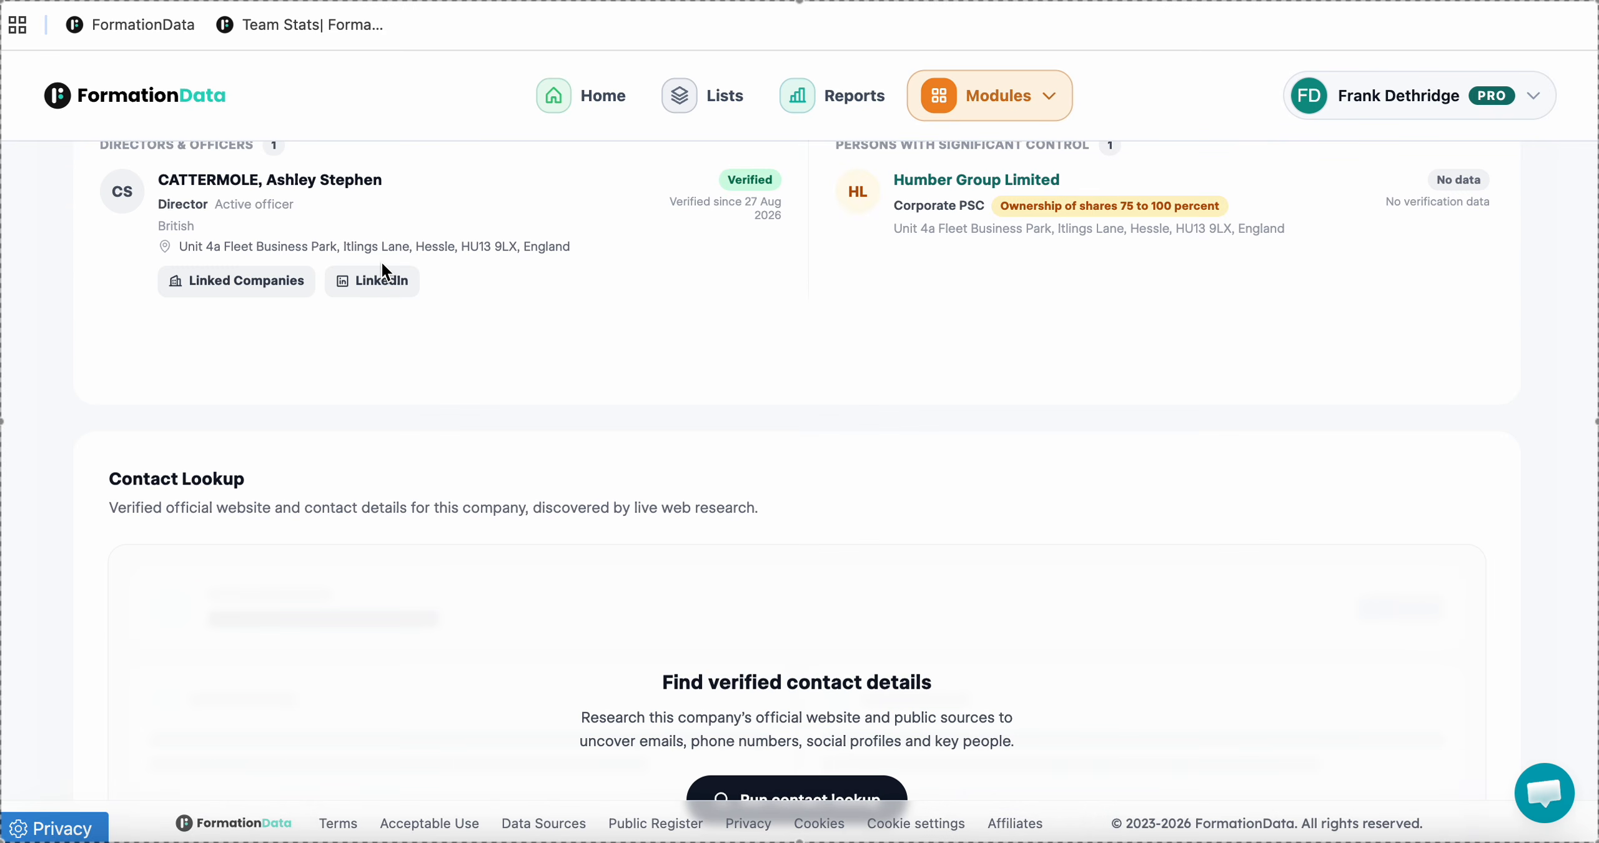
left_click(383, 282)
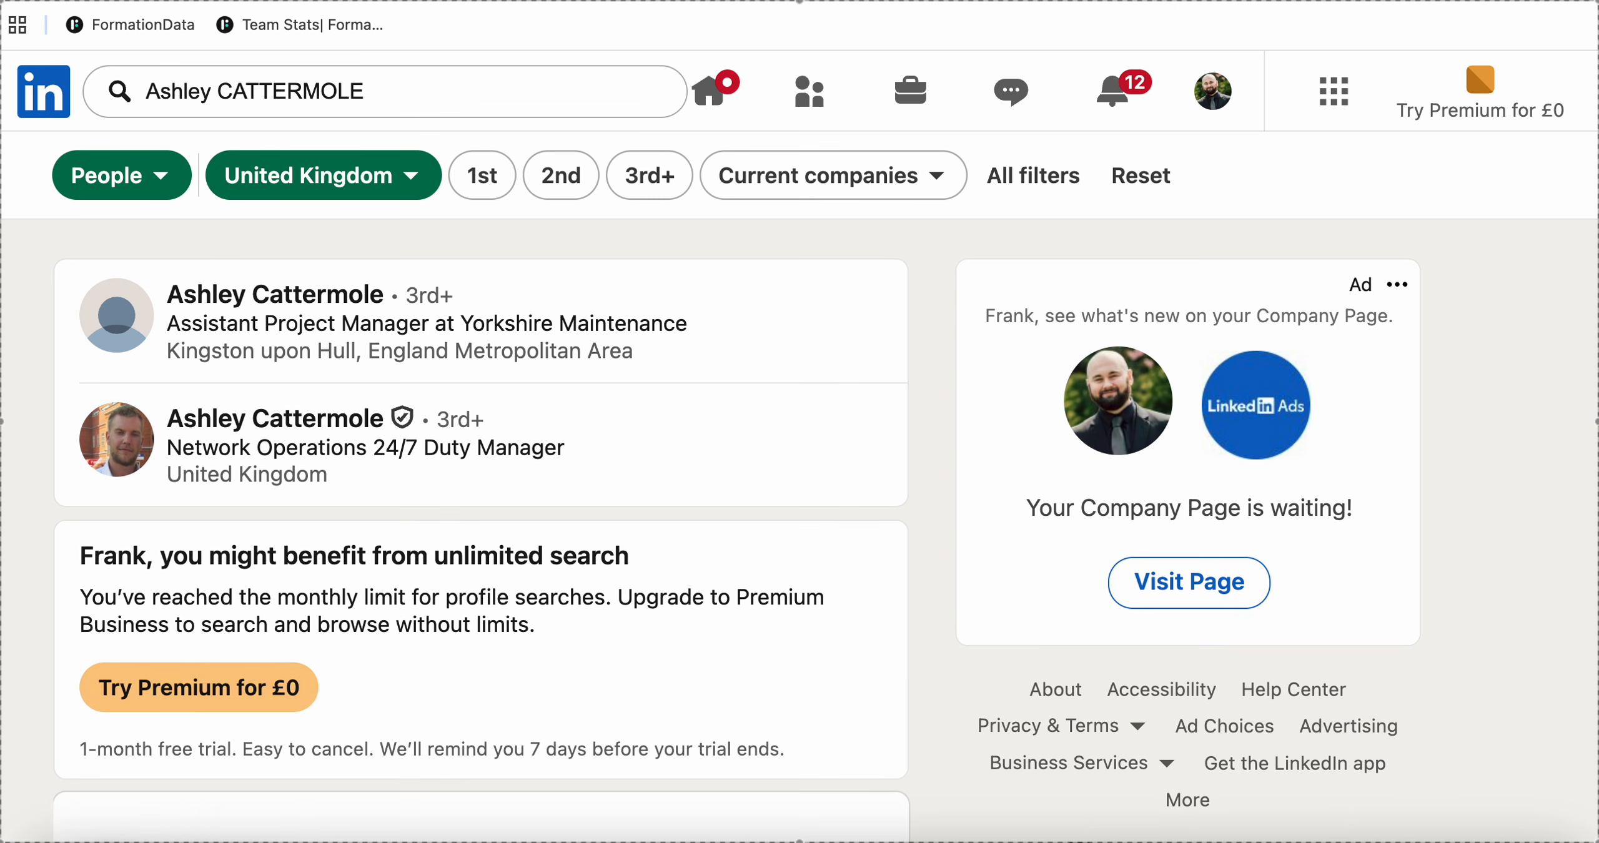
left_click(439, 307)
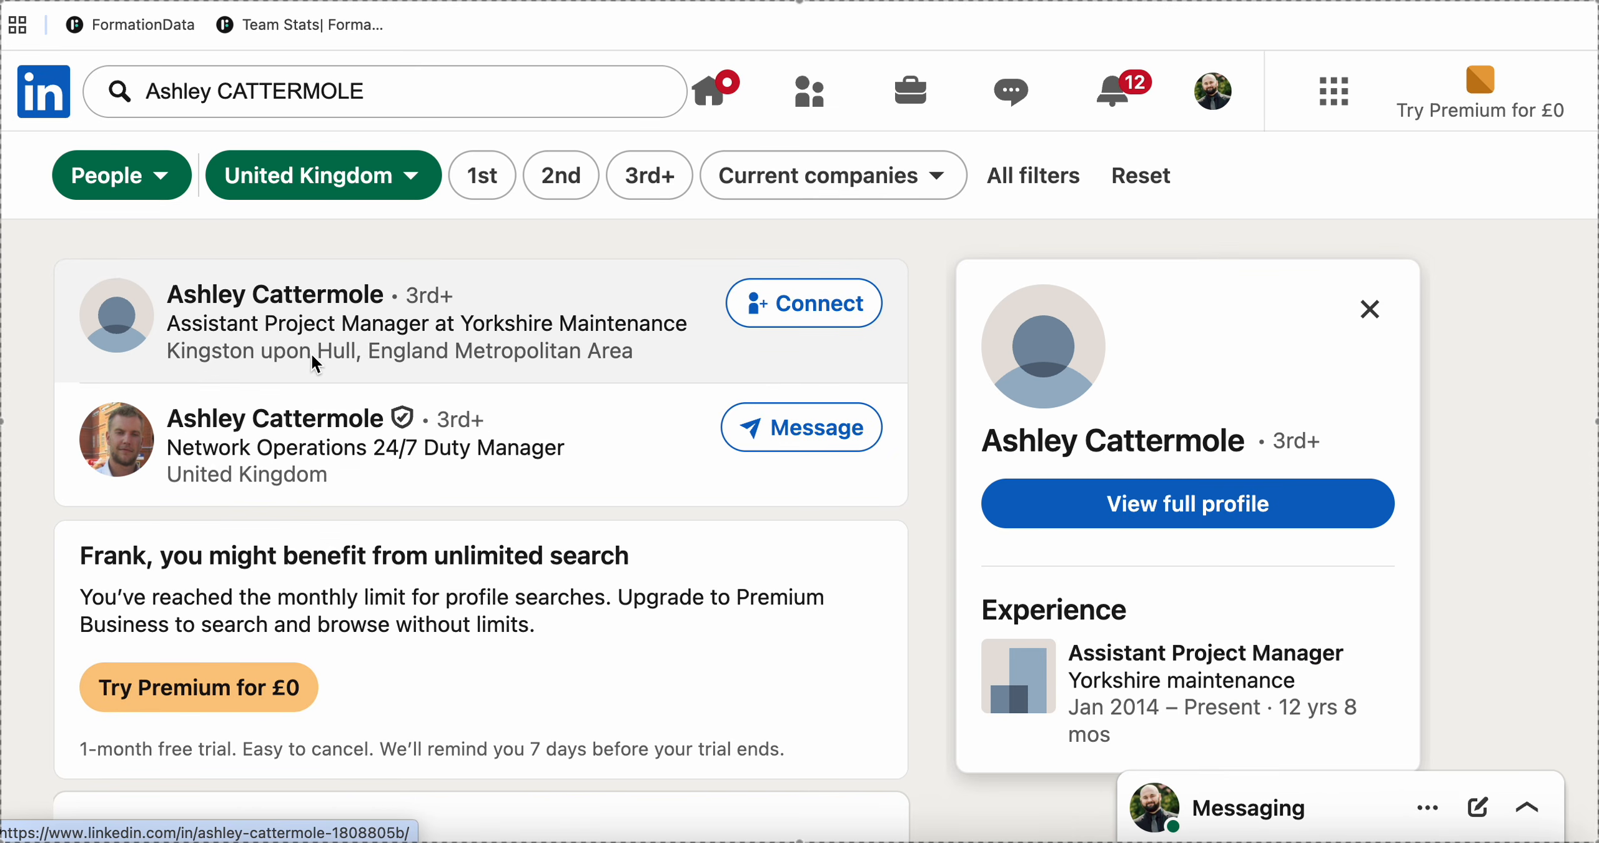
key("super+Left")
key("super+Left")
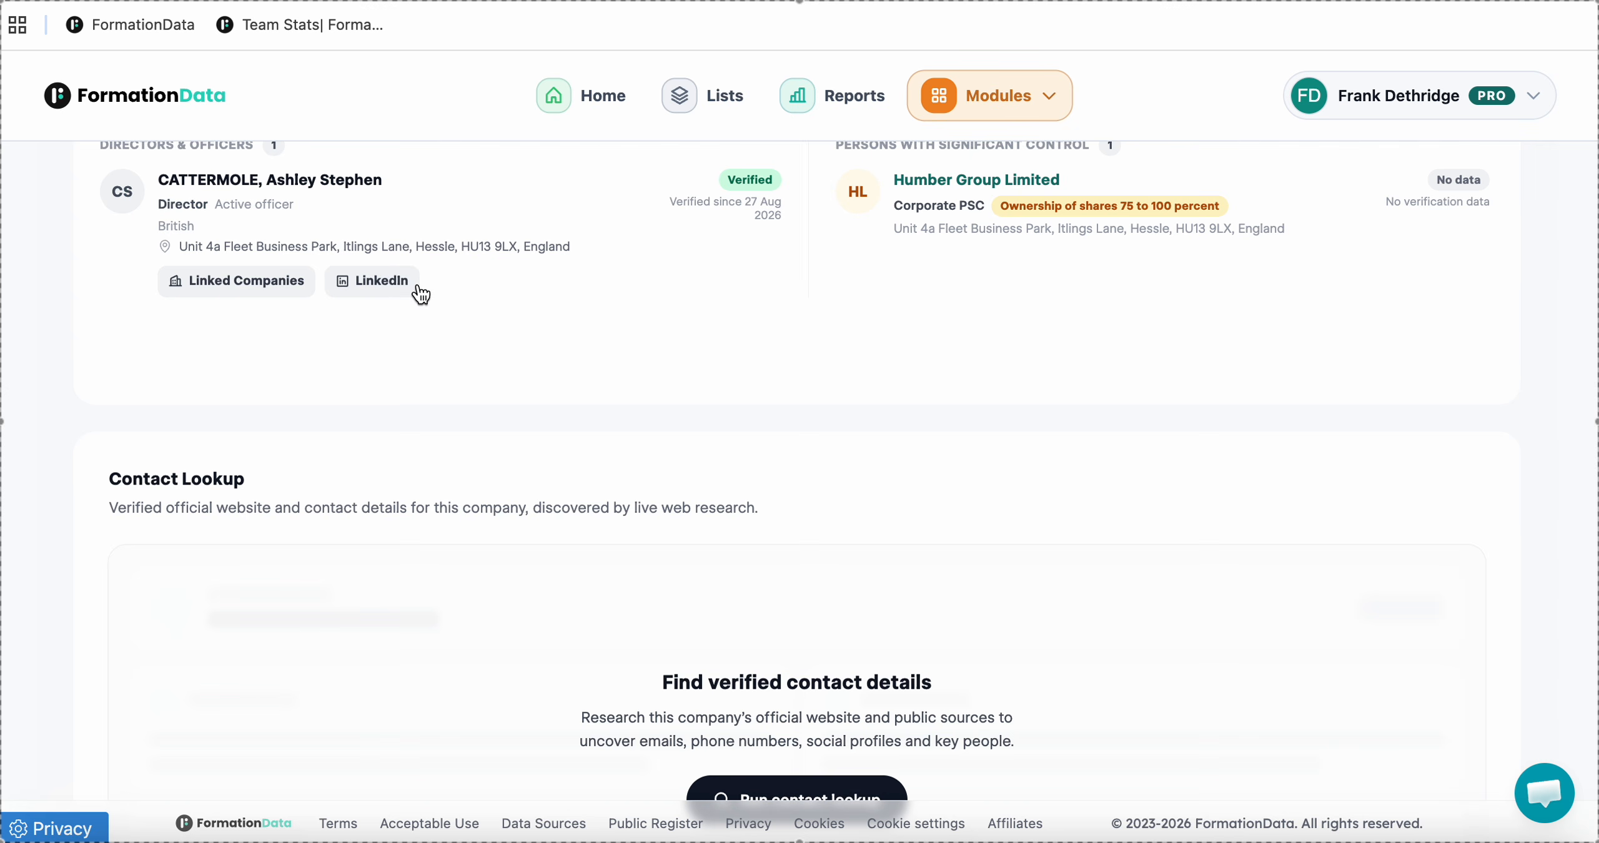
Open Humber FMS Limited from the Ryba Properties director's linked companies, check its scores and financial figures, and leave the record.
left_click(258, 292)
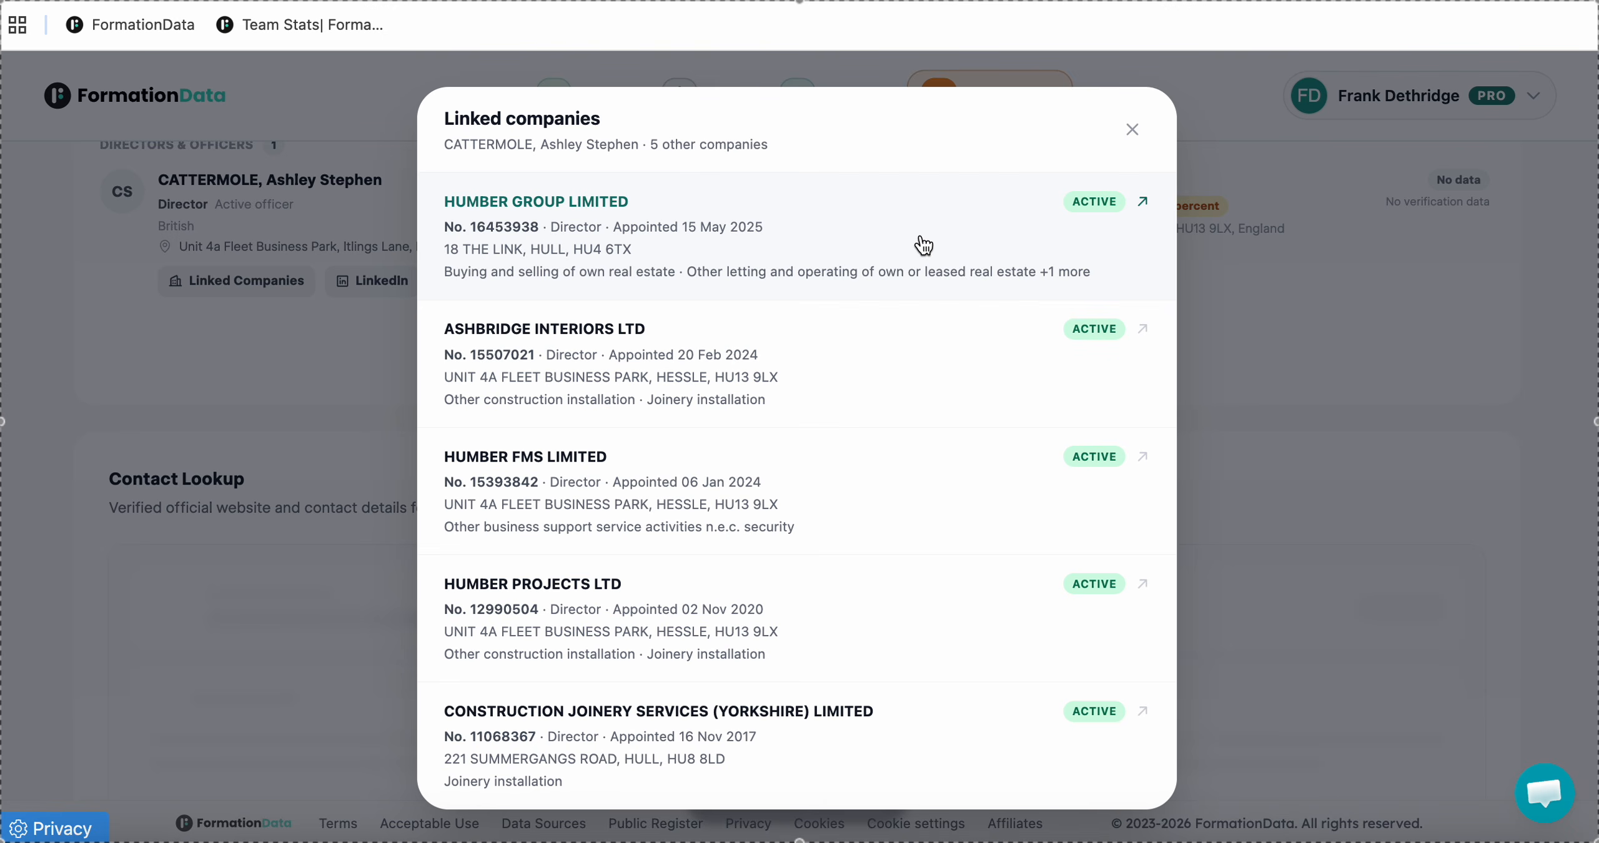
left_click(579, 456)
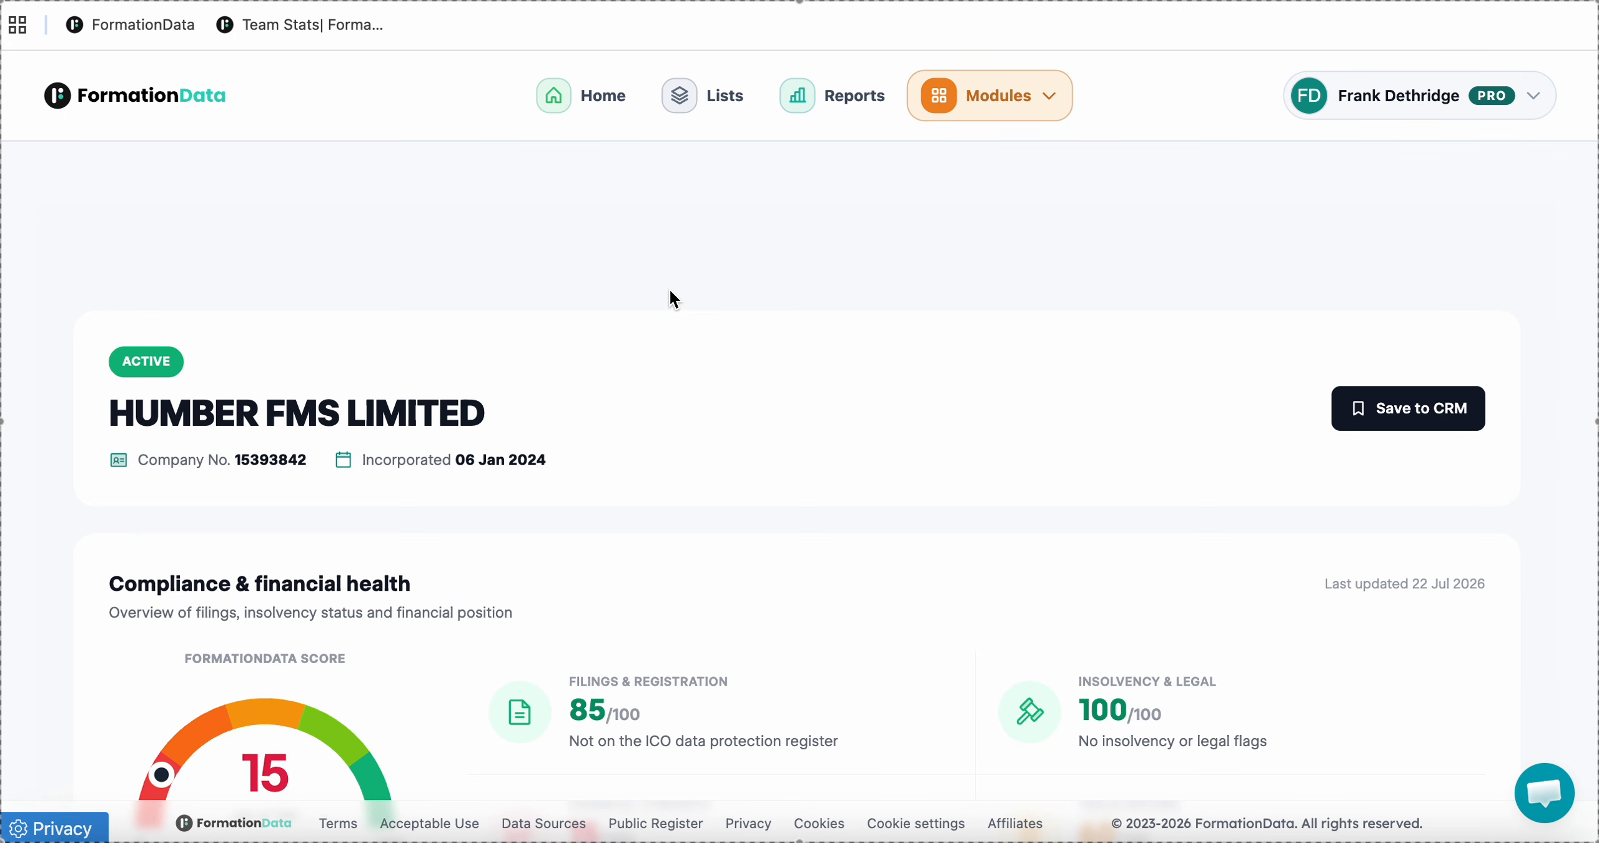
scroll(670, 291, "down", 8)
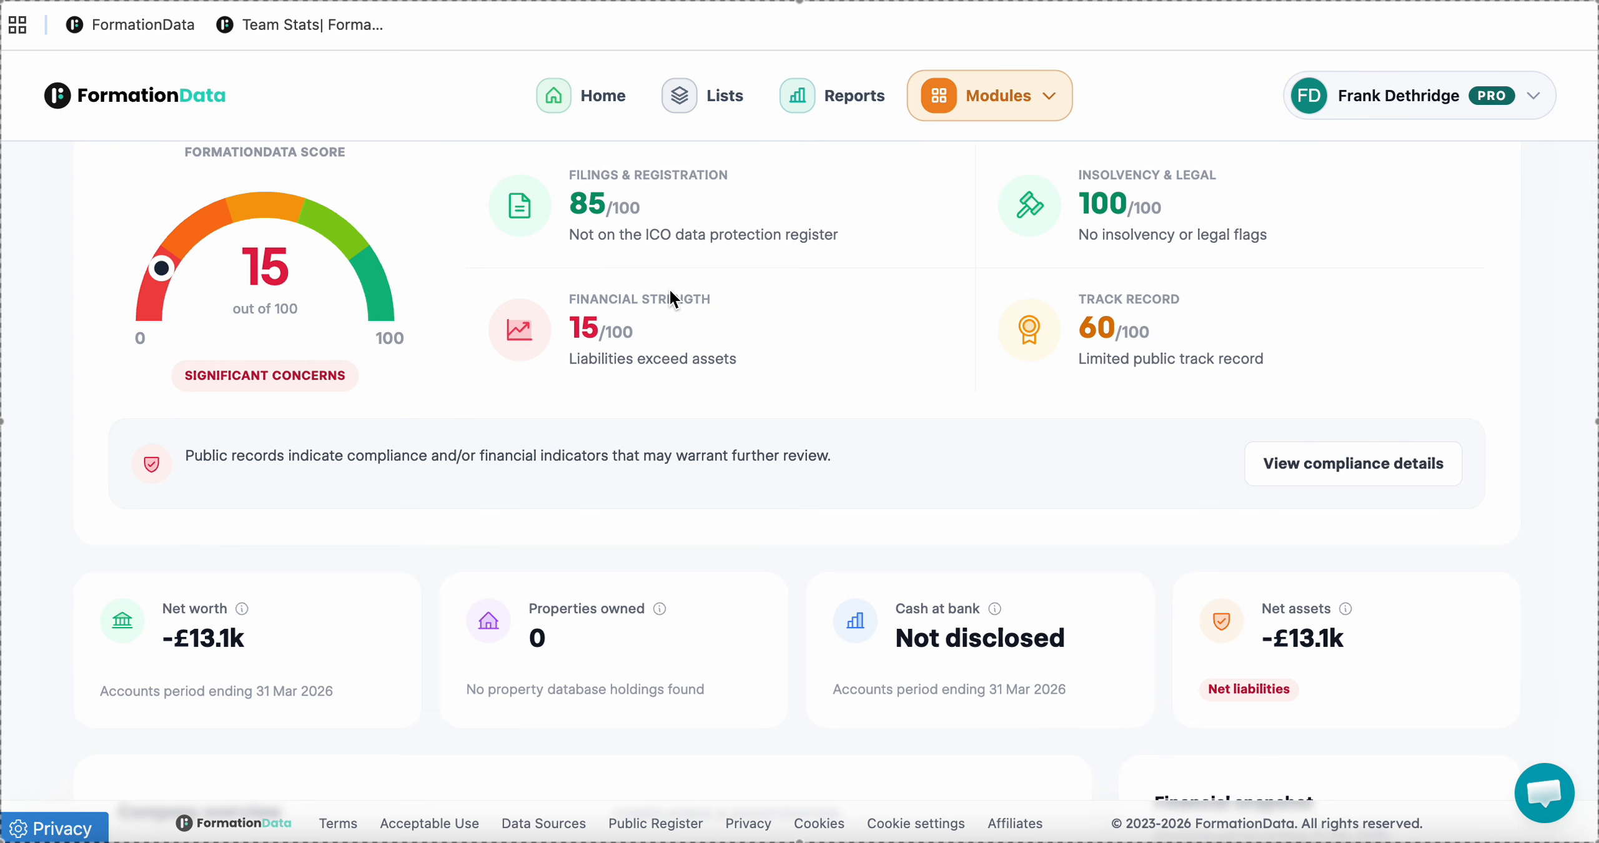
scroll(669, 298, "up", 7)
left_click(35, 1)
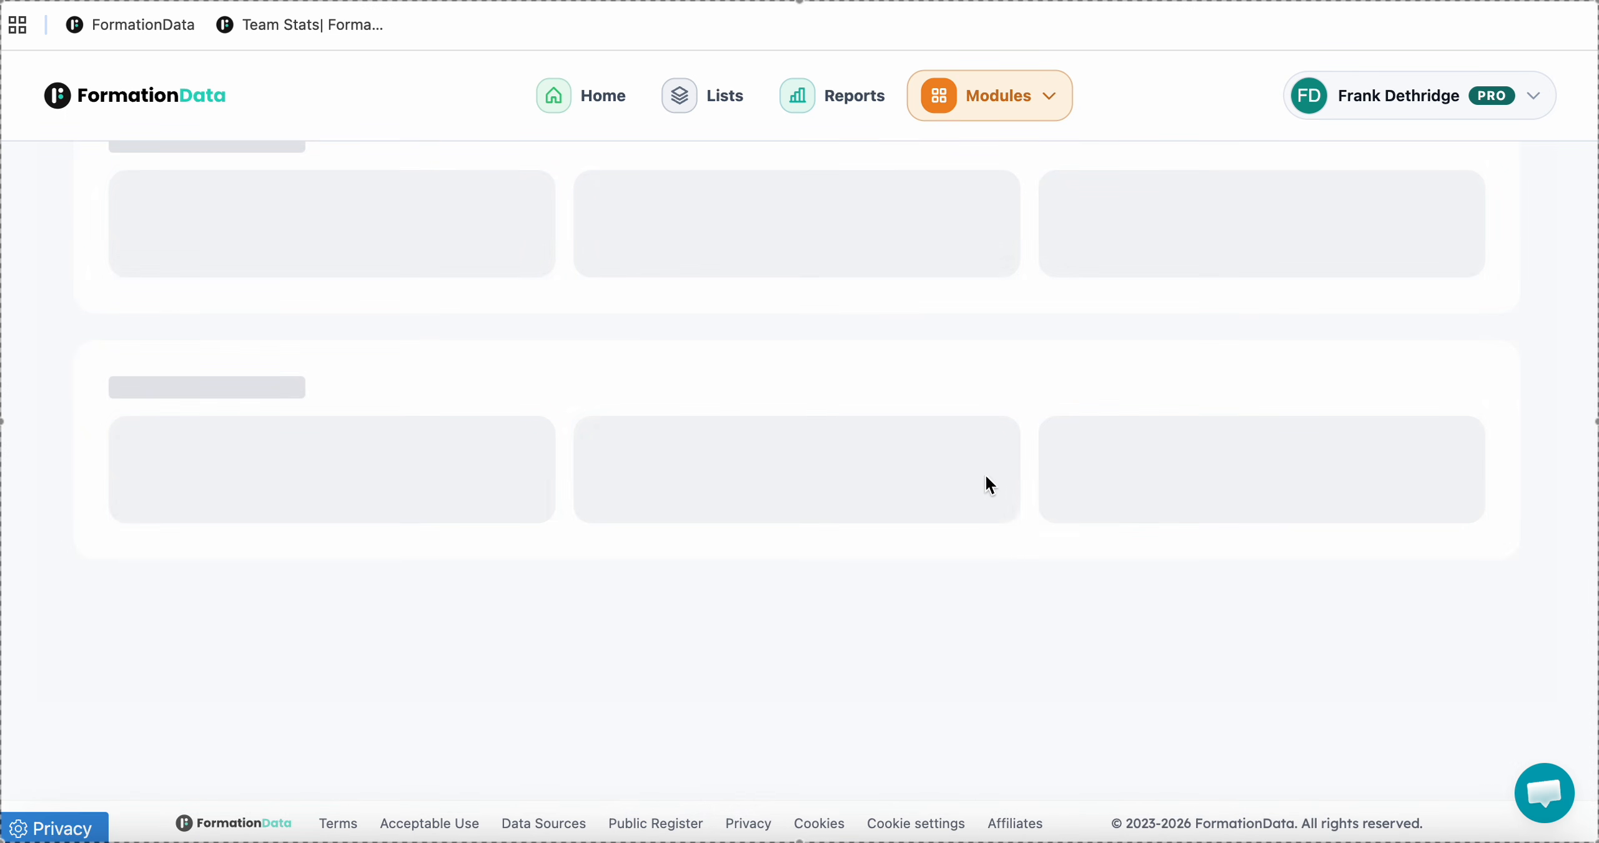
Check the Ryba Properties Ltd company overview and open Humber Projects Ltd from its director's linked companies.
scroll(240, 415, "up", 10)
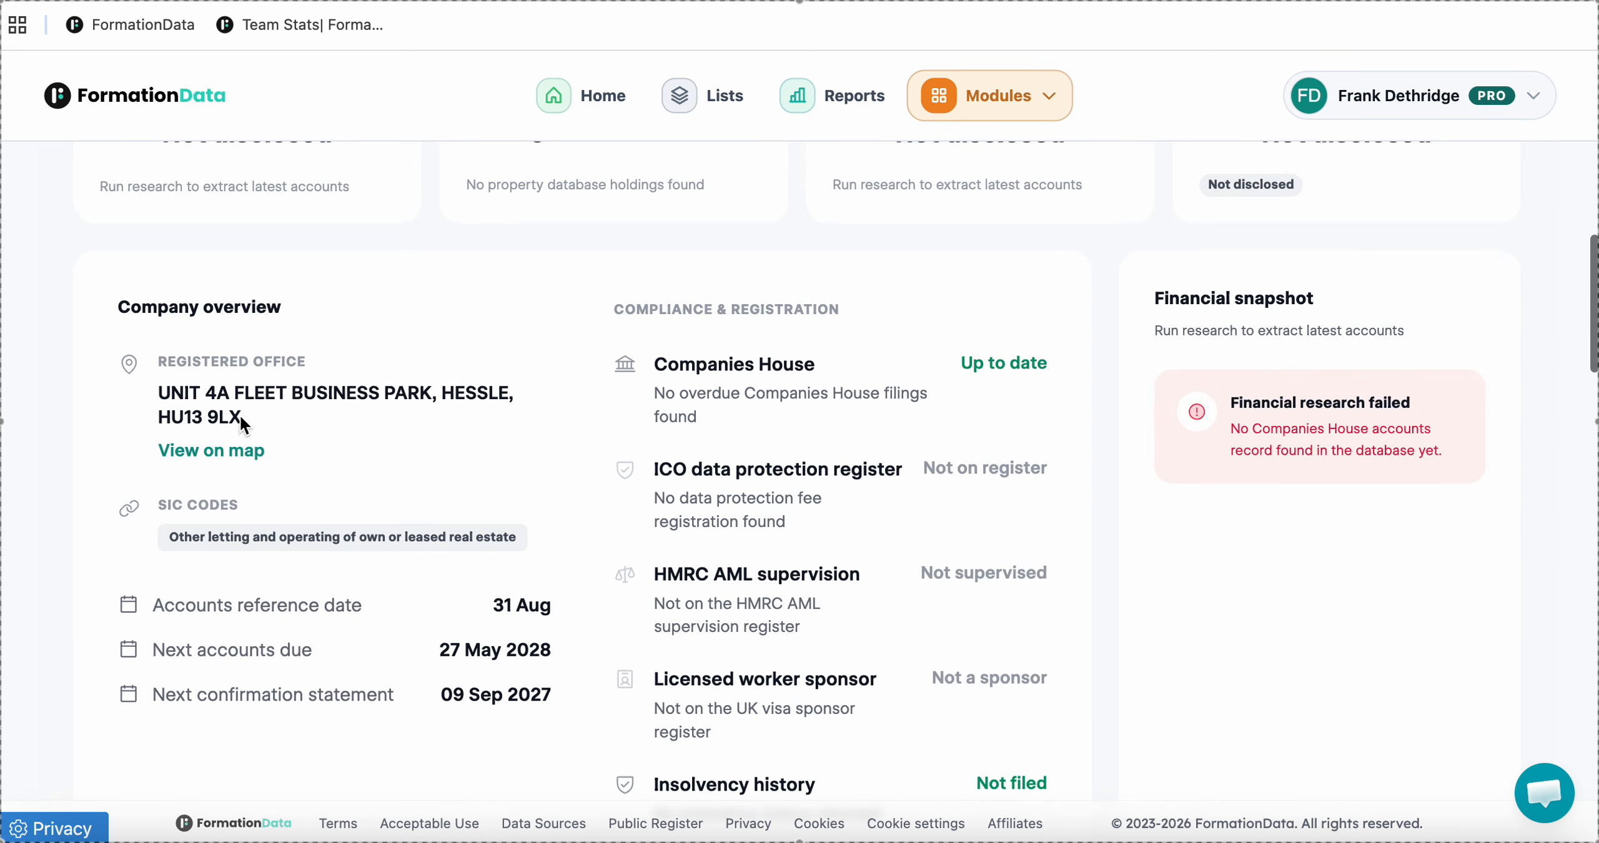
scroll(240, 415, "down", 10)
left_click(252, 493)
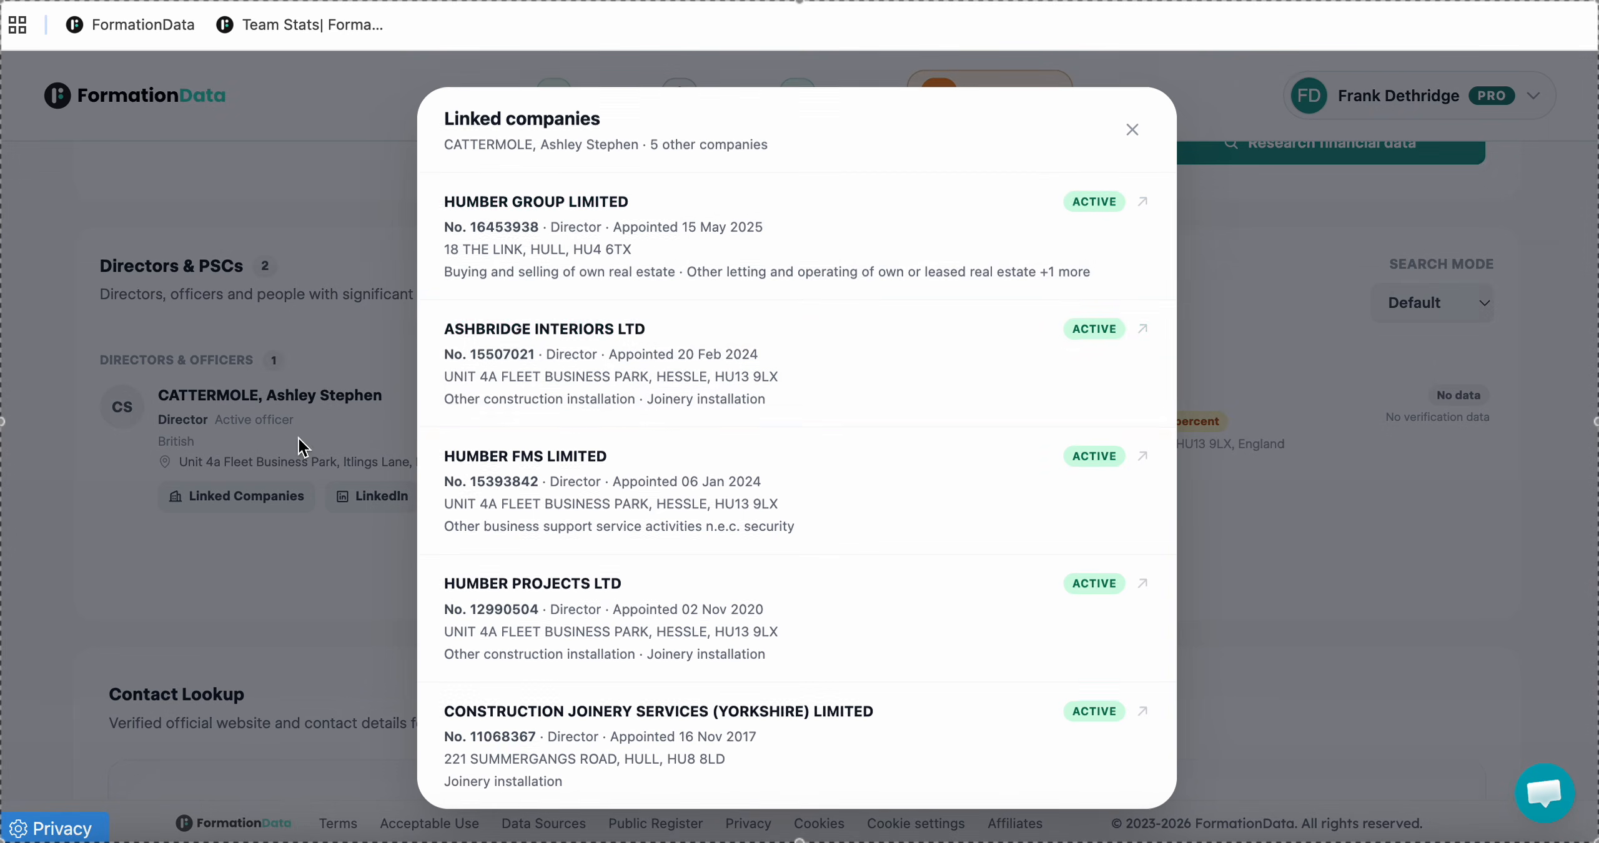
left_click(692, 342)
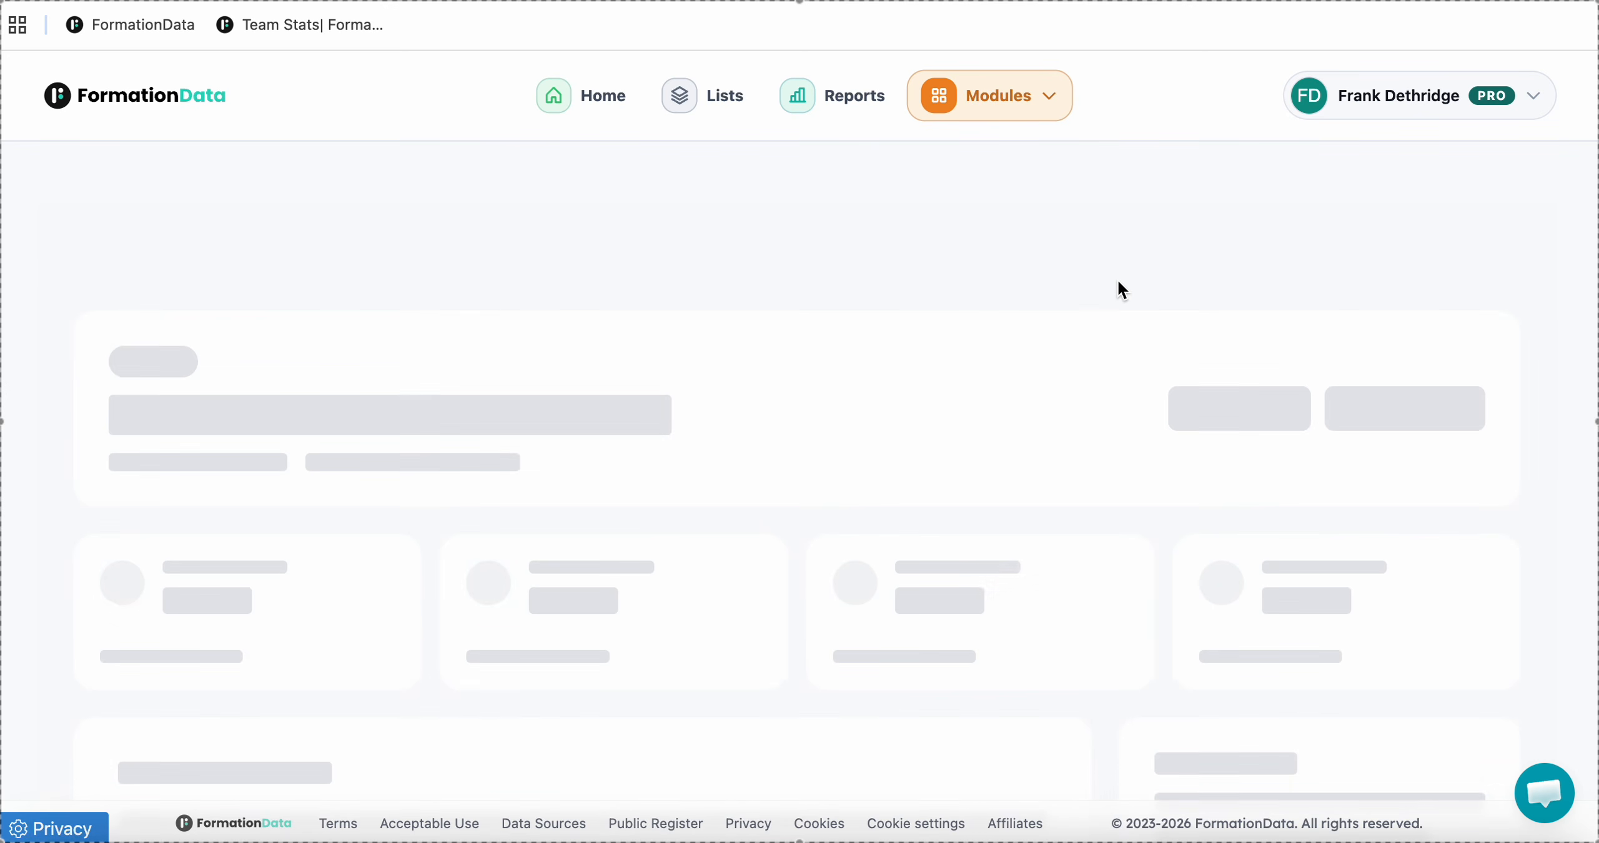
Examine the Humber Projects Ltd profile, covering its company overview, directors and persons with significant control, and contact details.
scroll(1117, 289, "down", 15)
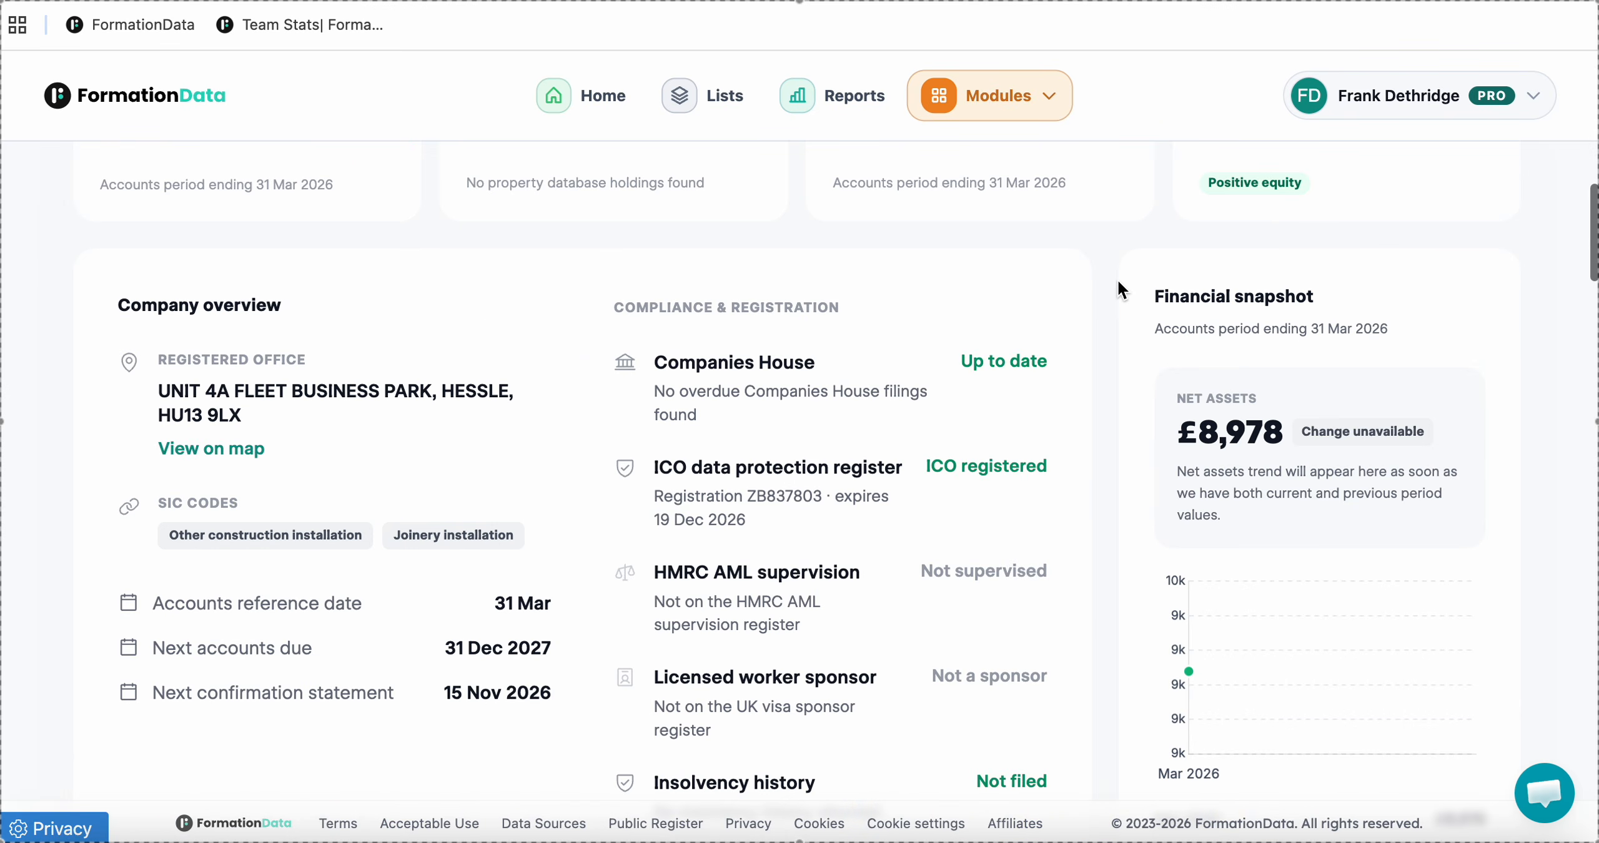
scroll(1117, 284, "down", 15)
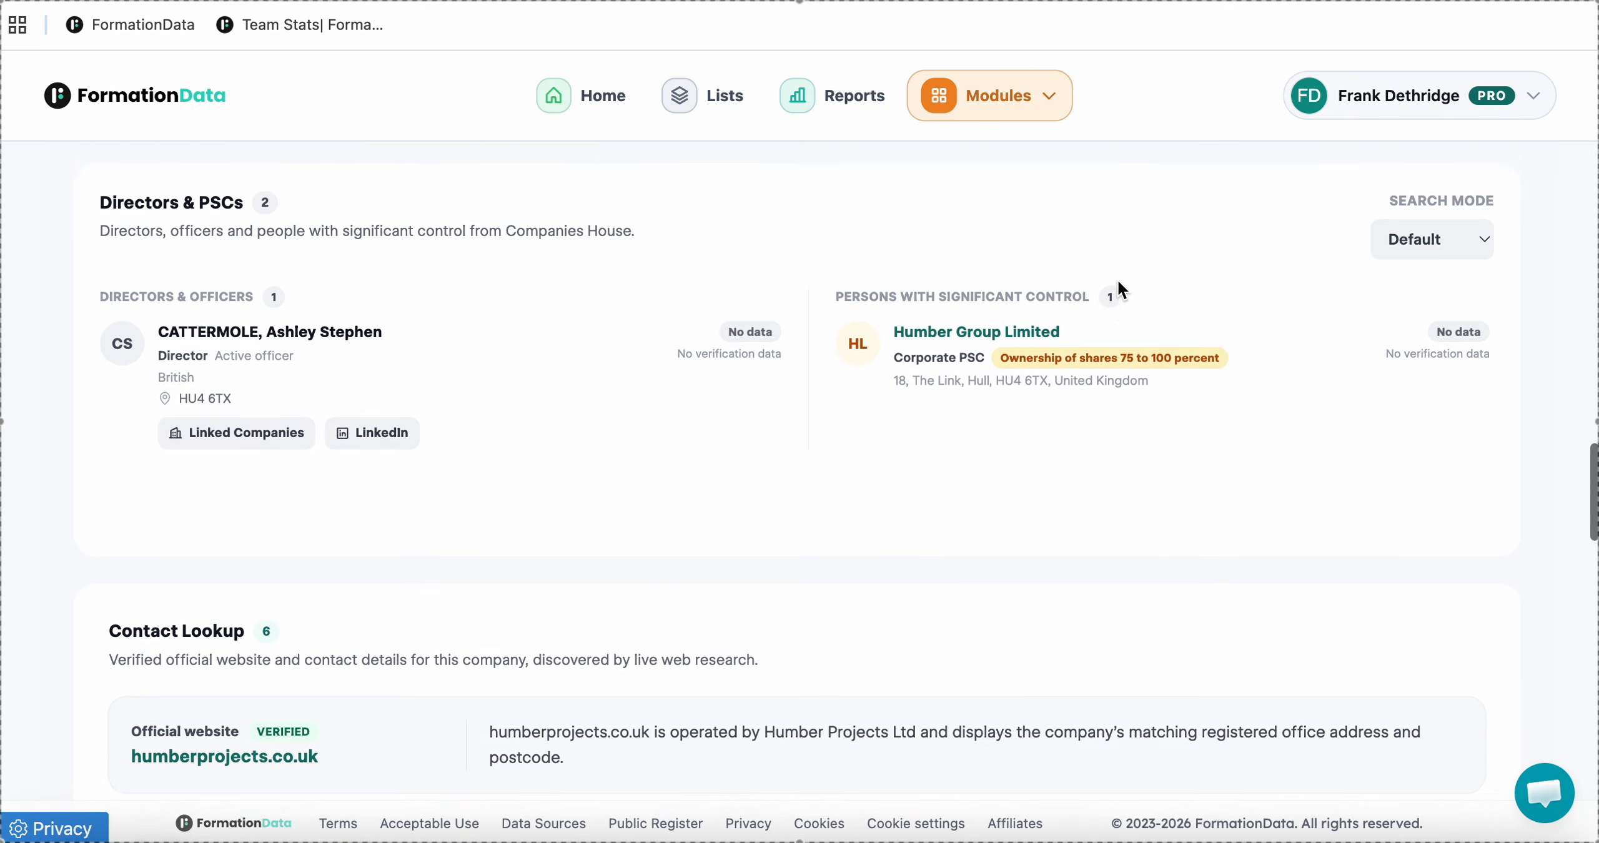
scroll(868, 300, "down", 10)
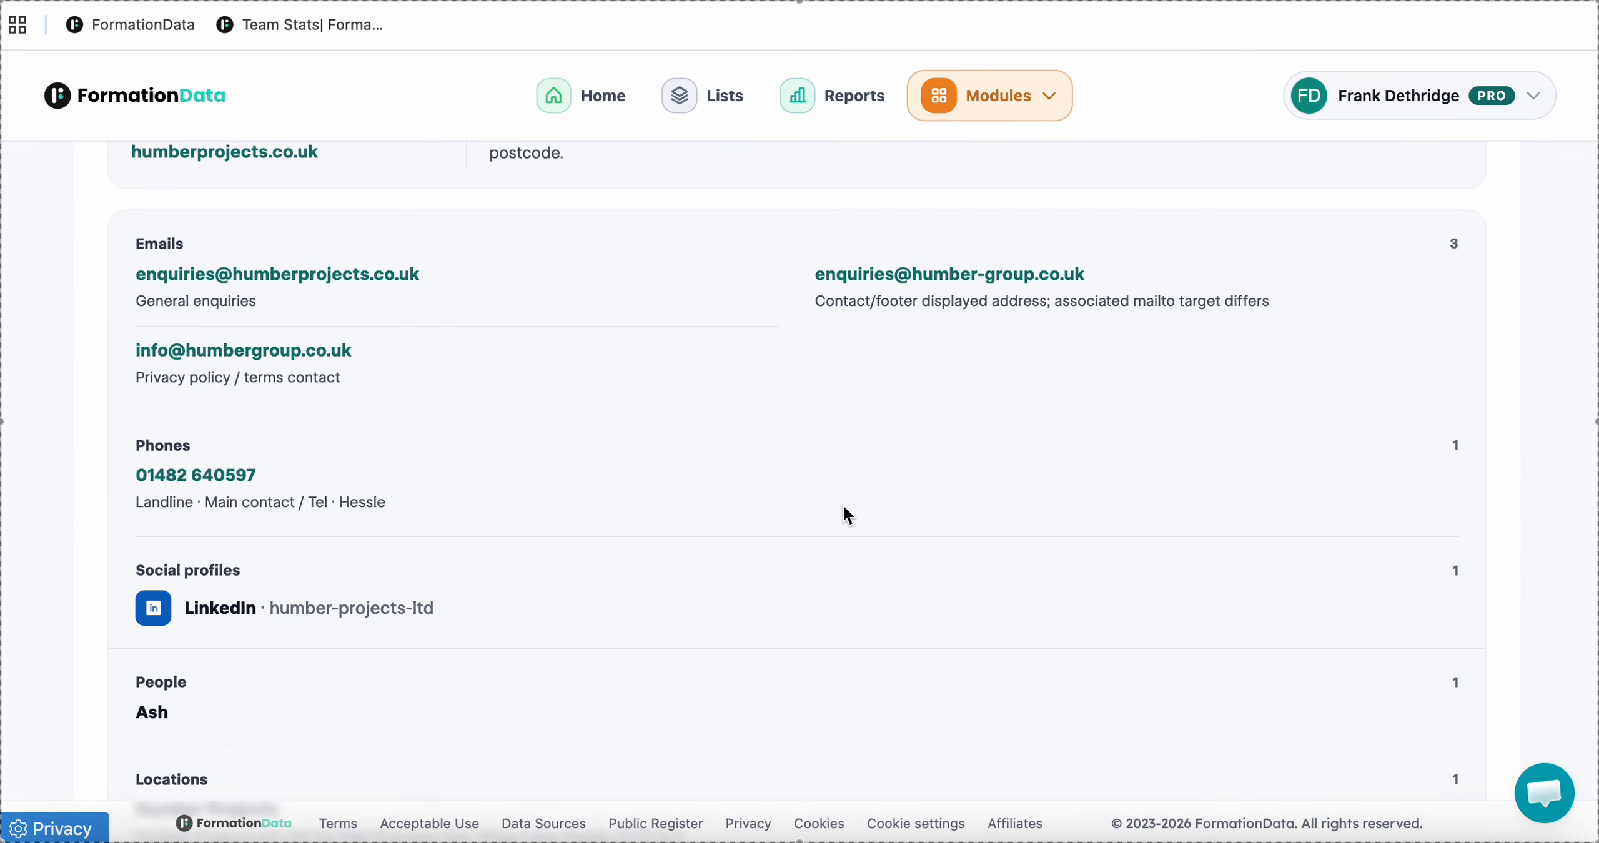
scroll(844, 507, "down", 7)
scroll(844, 507, "up", 4)
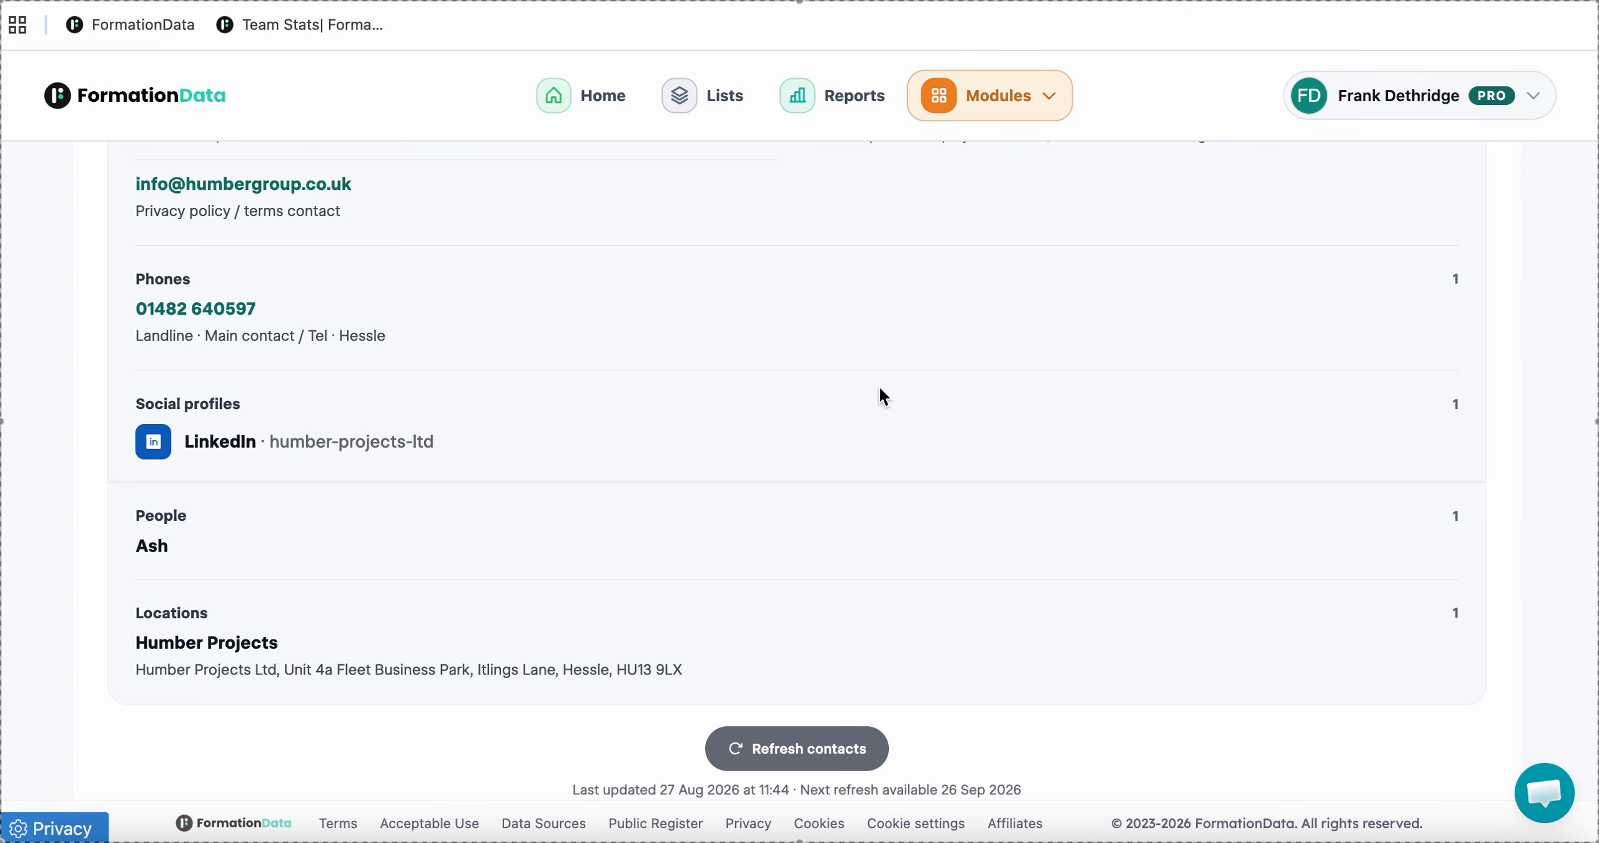
scroll(879, 389, "up", 20)
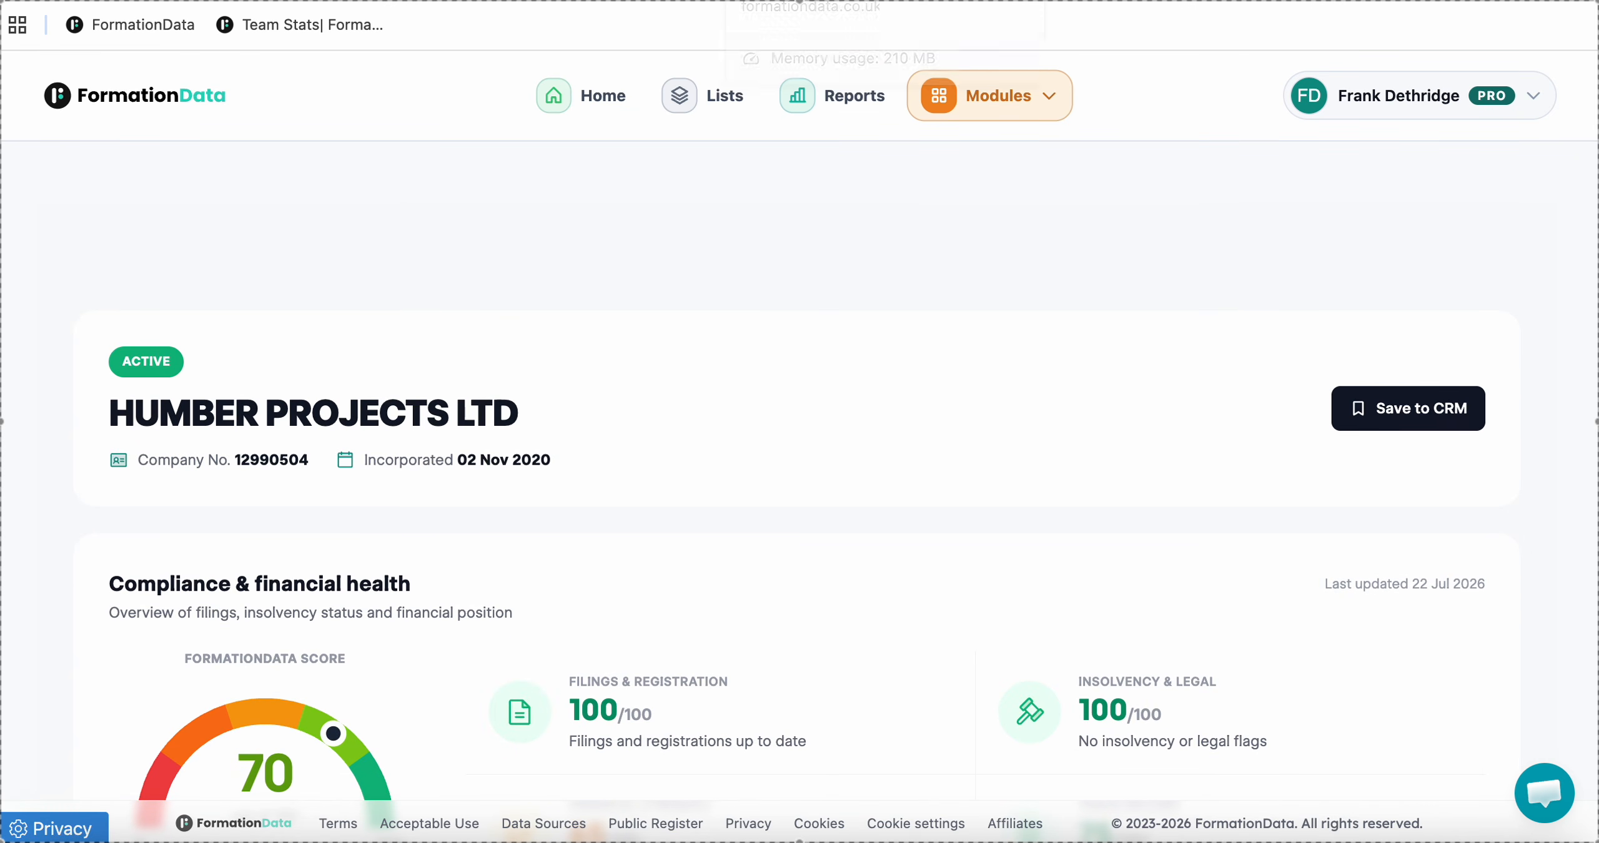
Return to the search results by way of the Creature Comforts 22 Limited record and review the company filters and active search criteria.
left_click(812, 1)
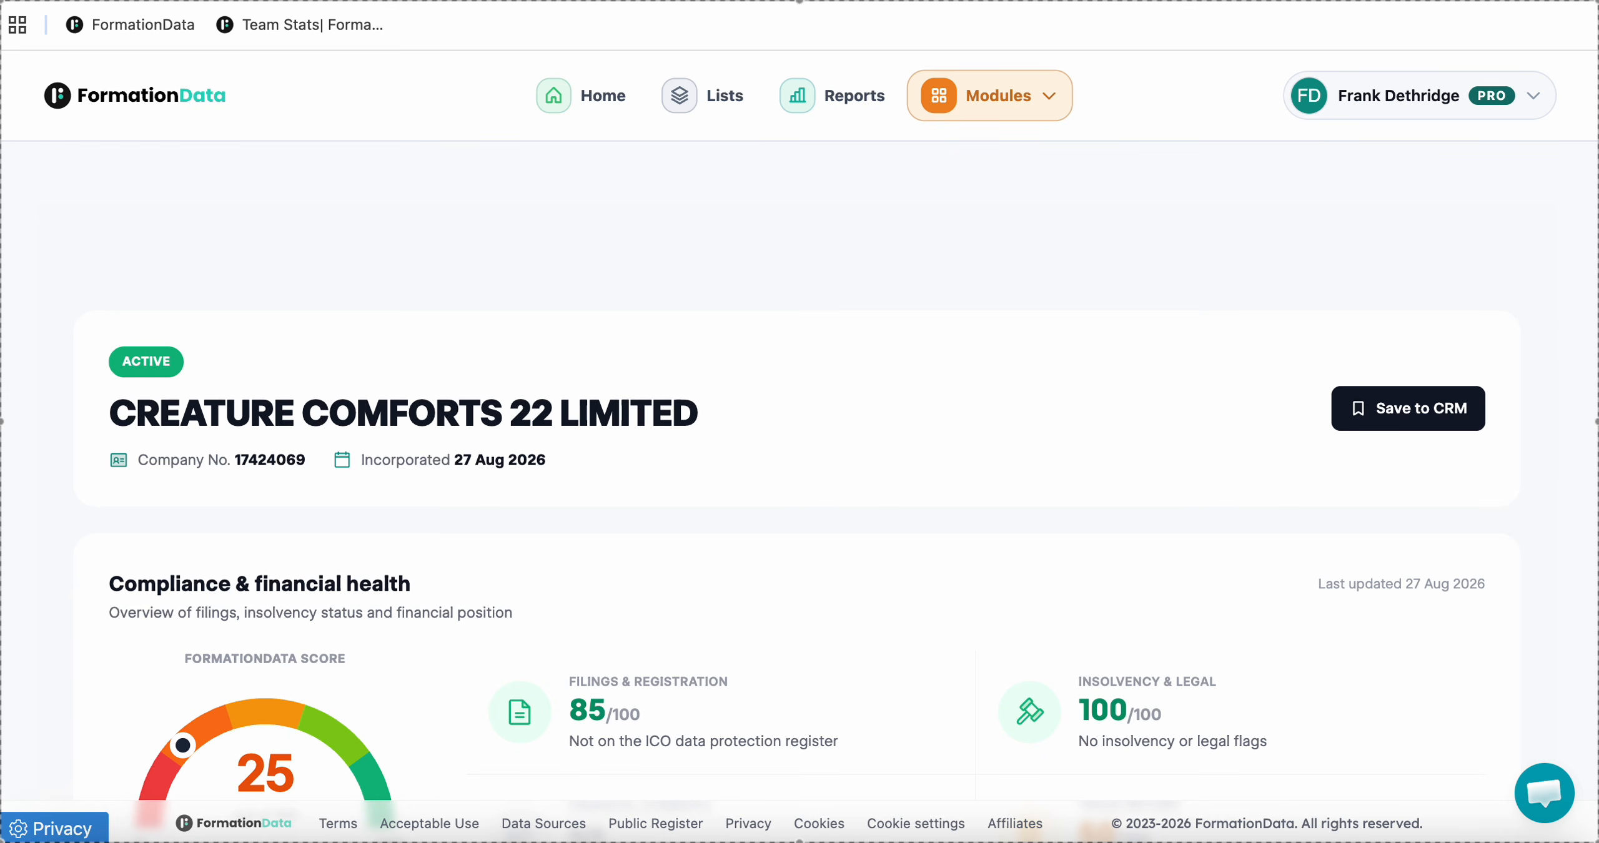
left_click(749, 1)
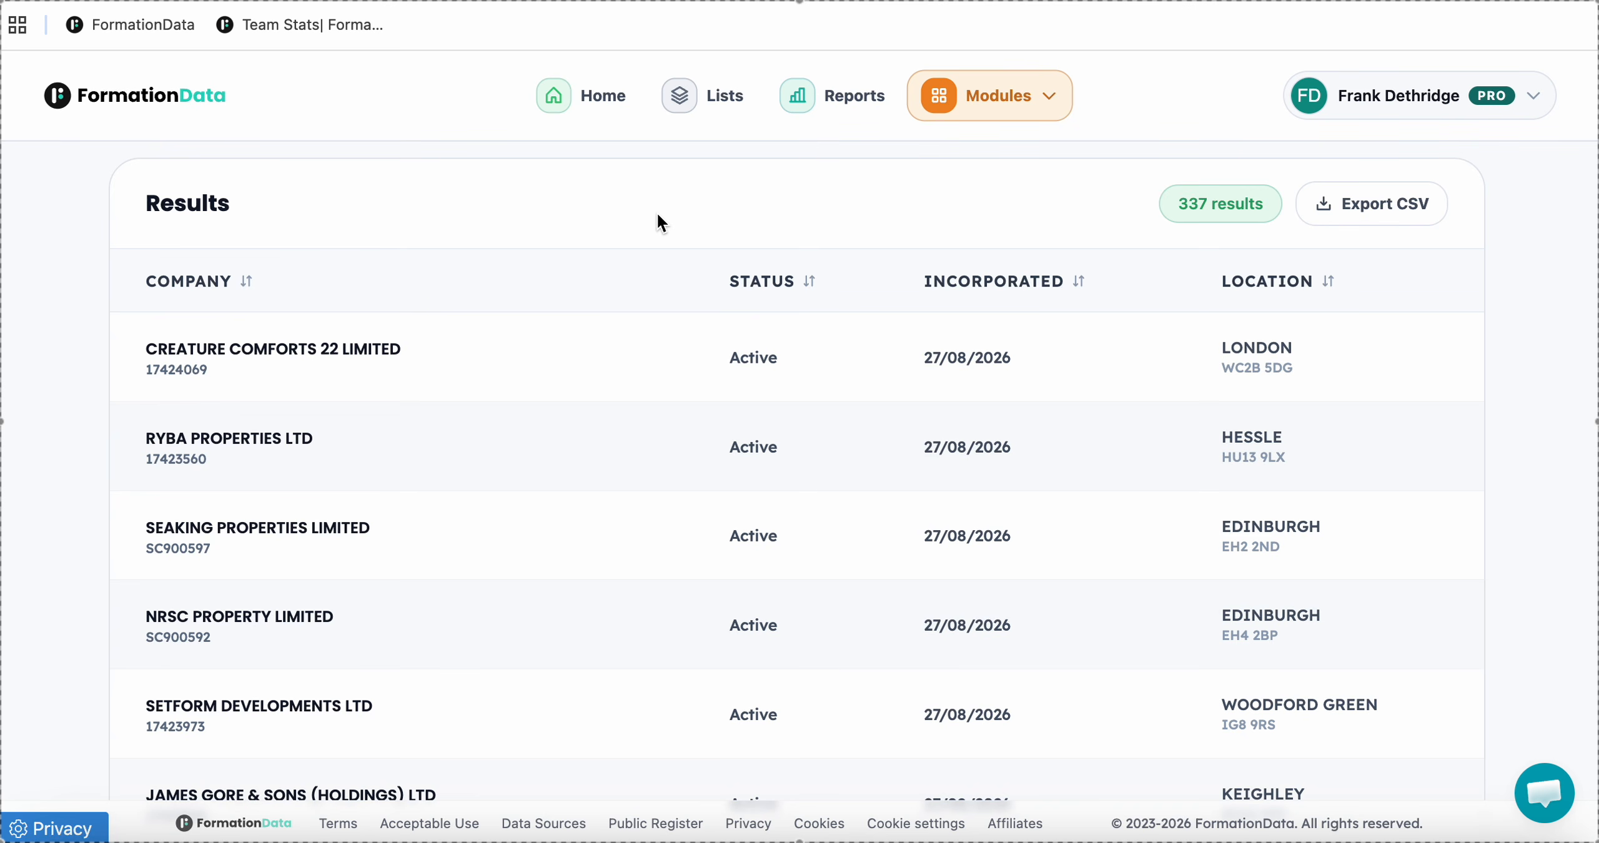
scroll(657, 215, "up", 15)
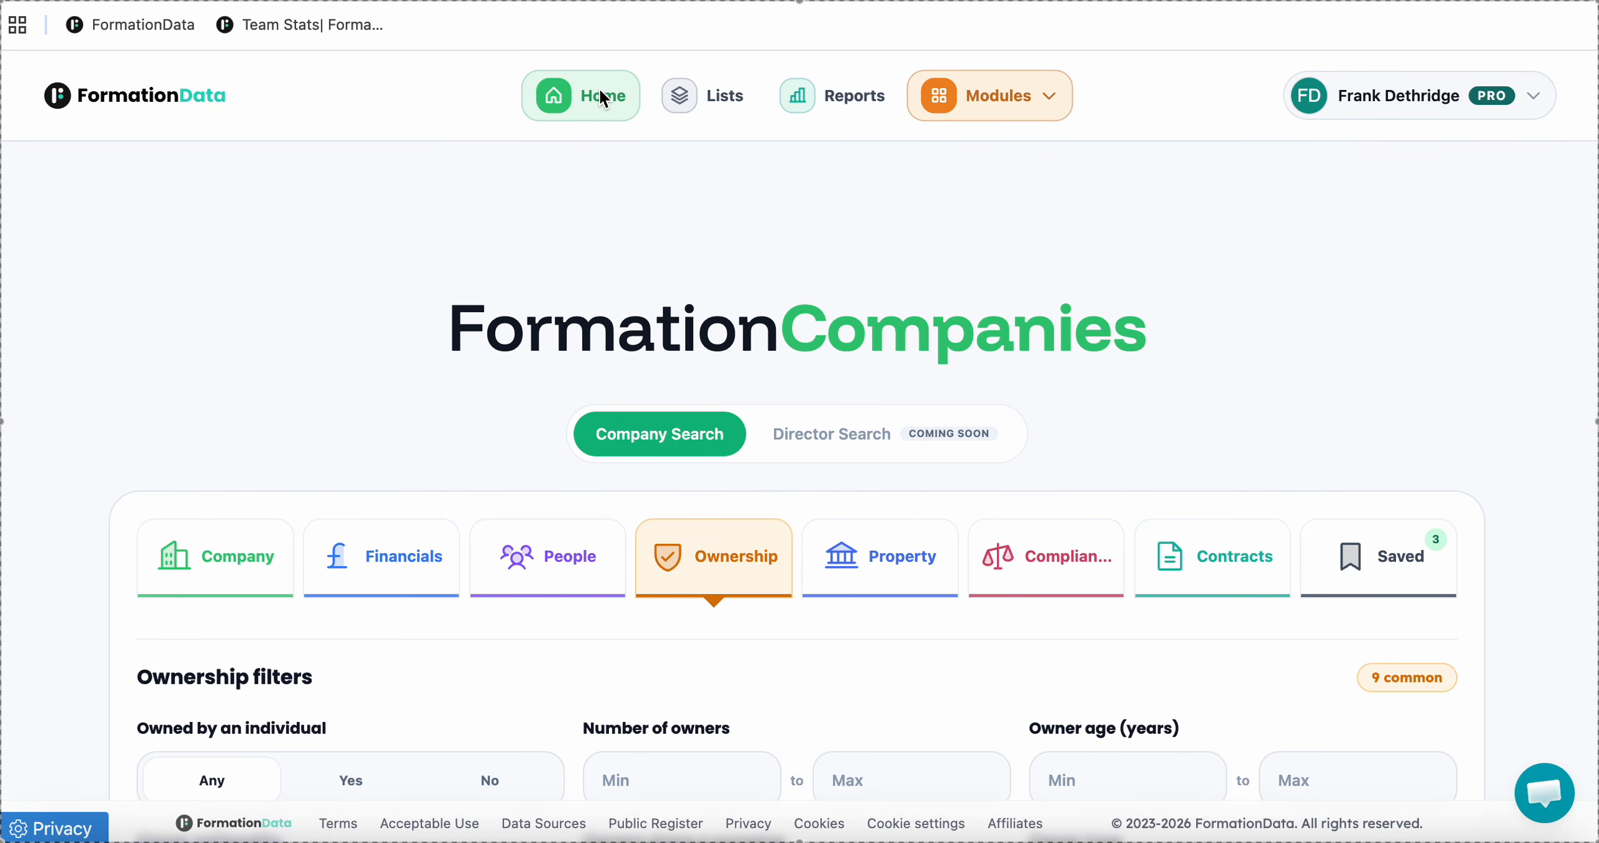
scroll(367, 328, "down", 3)
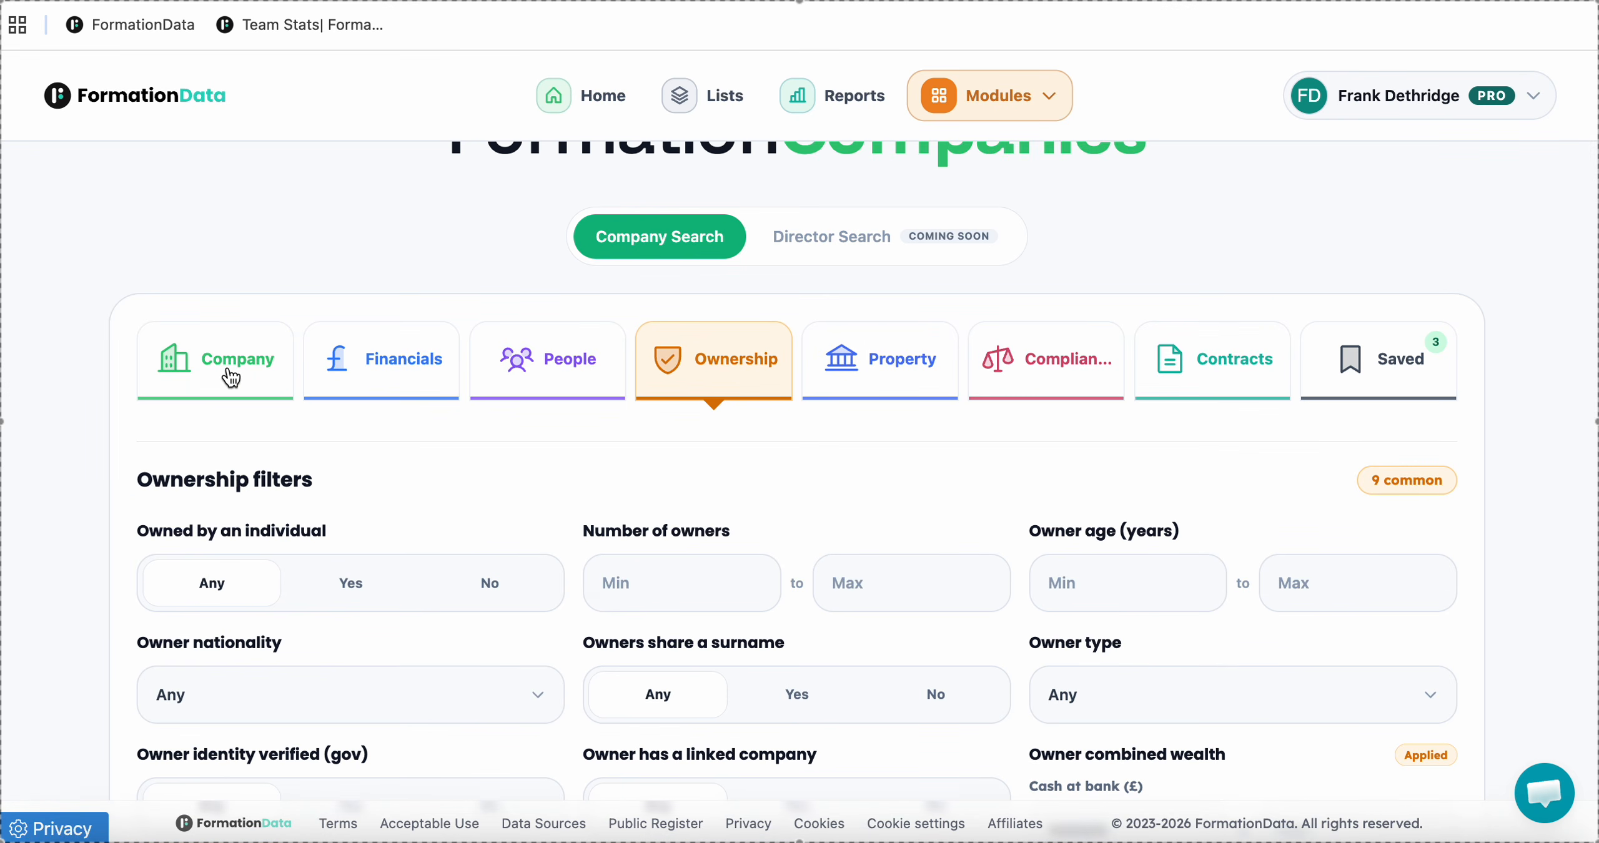
left_click(221, 362)
scroll(667, 436, "down", 7)
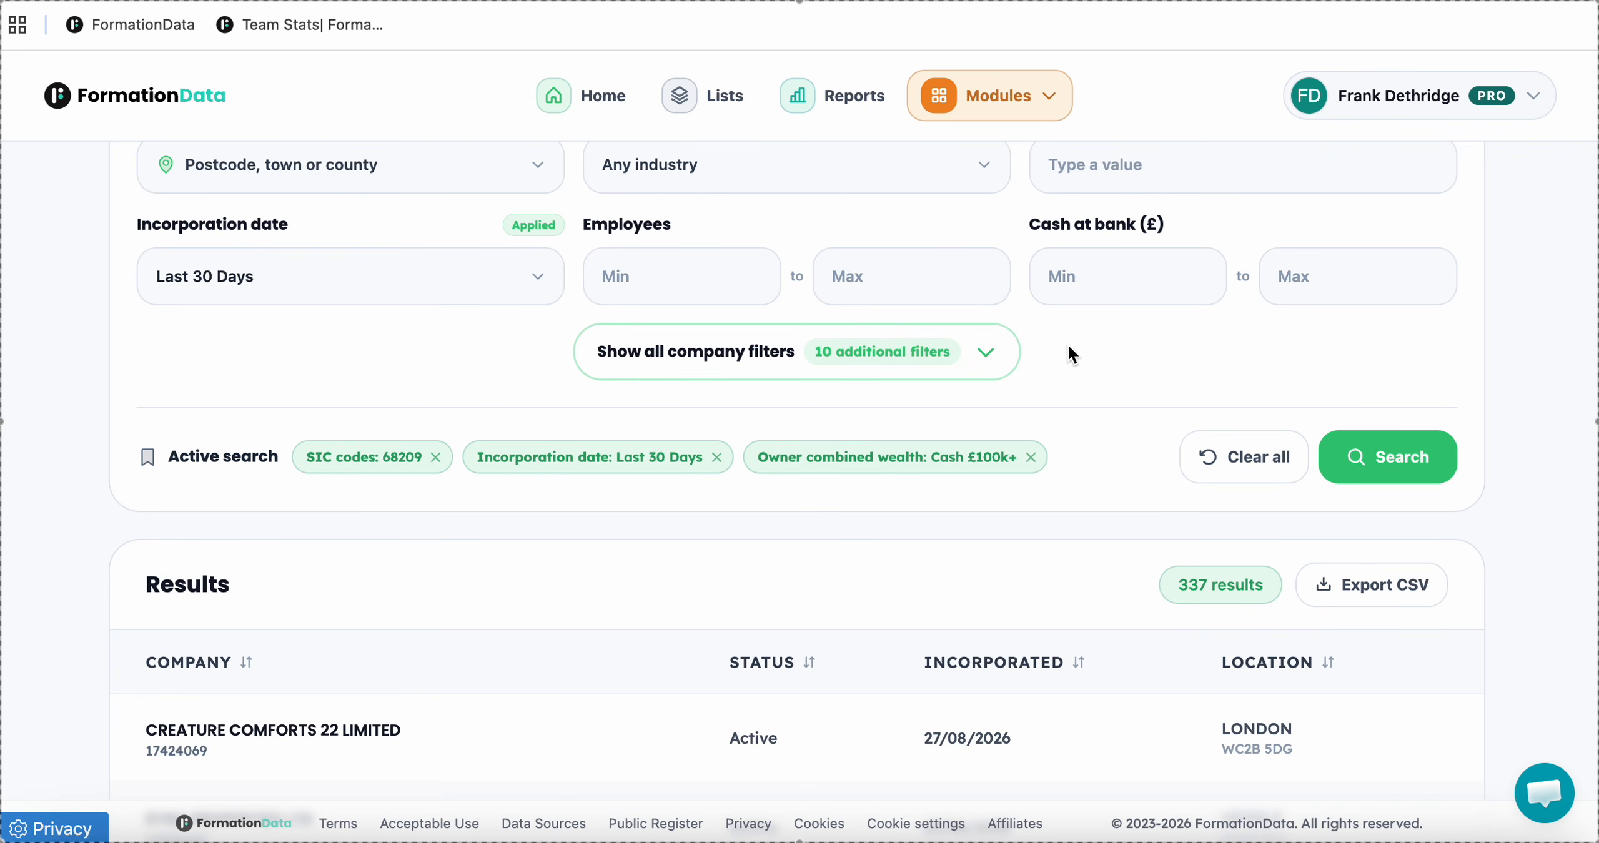
scroll(545, 413, "up", 8)
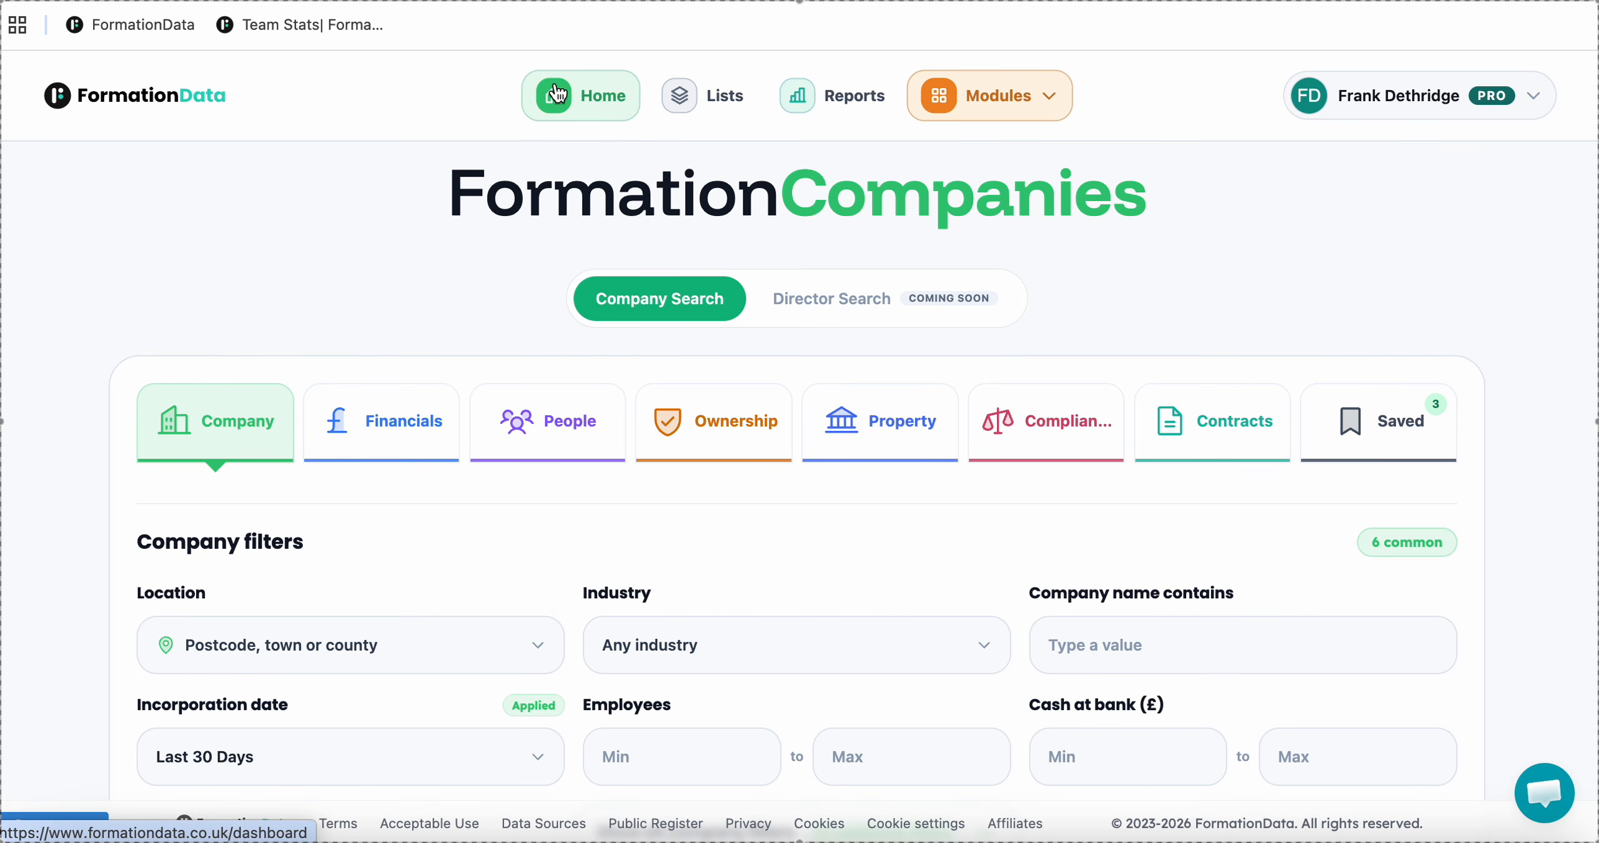
Go to the home page and look through the available data modules, from Companies to Probate.
left_click(581, 95)
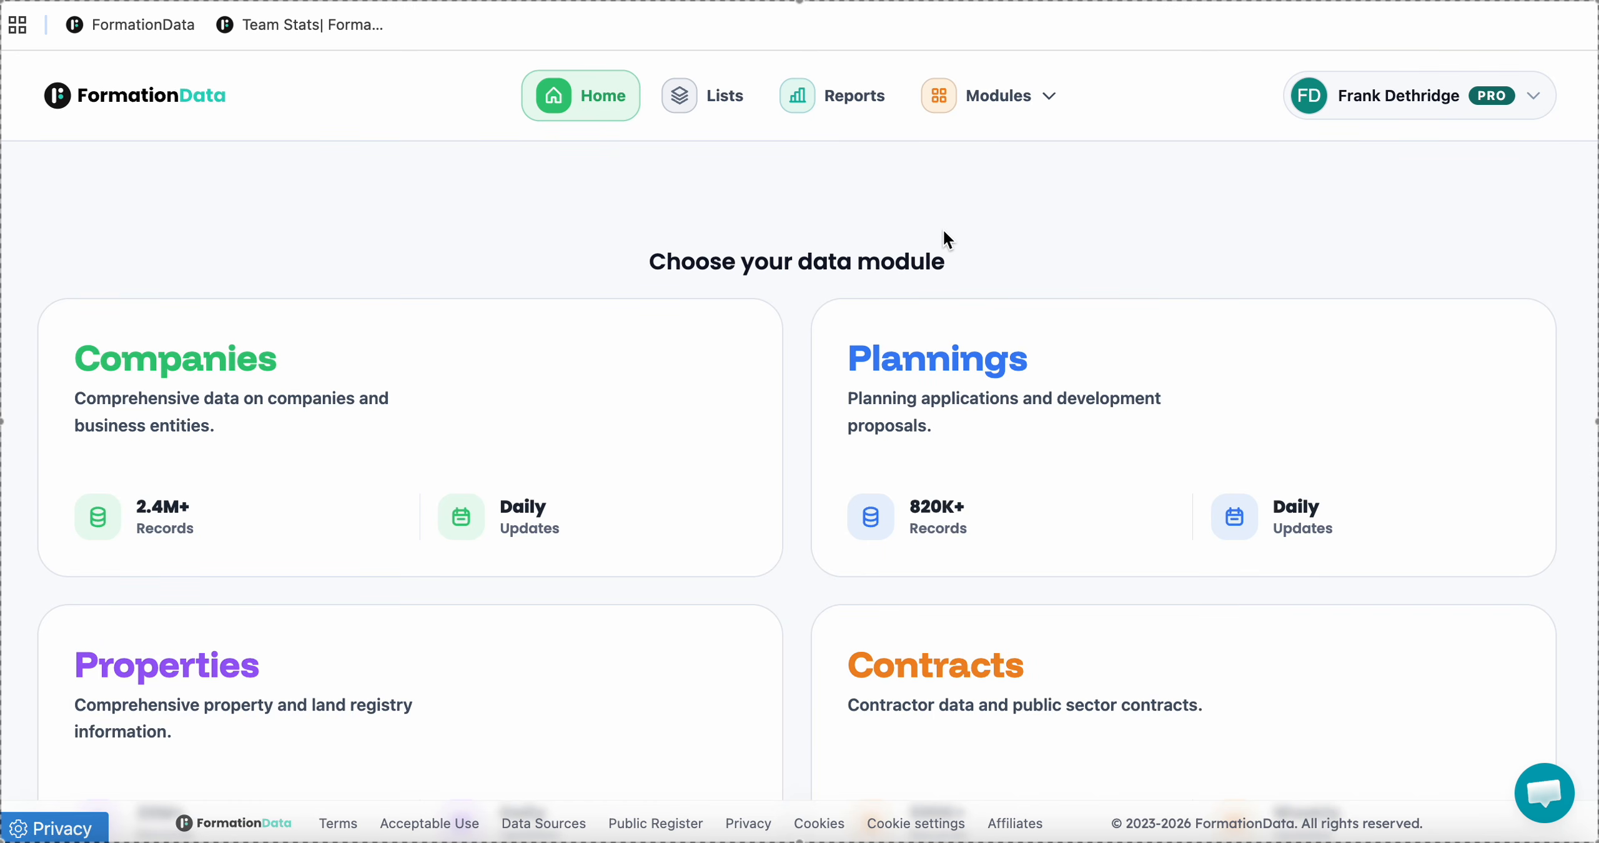
scroll(942, 229, "down", 8)
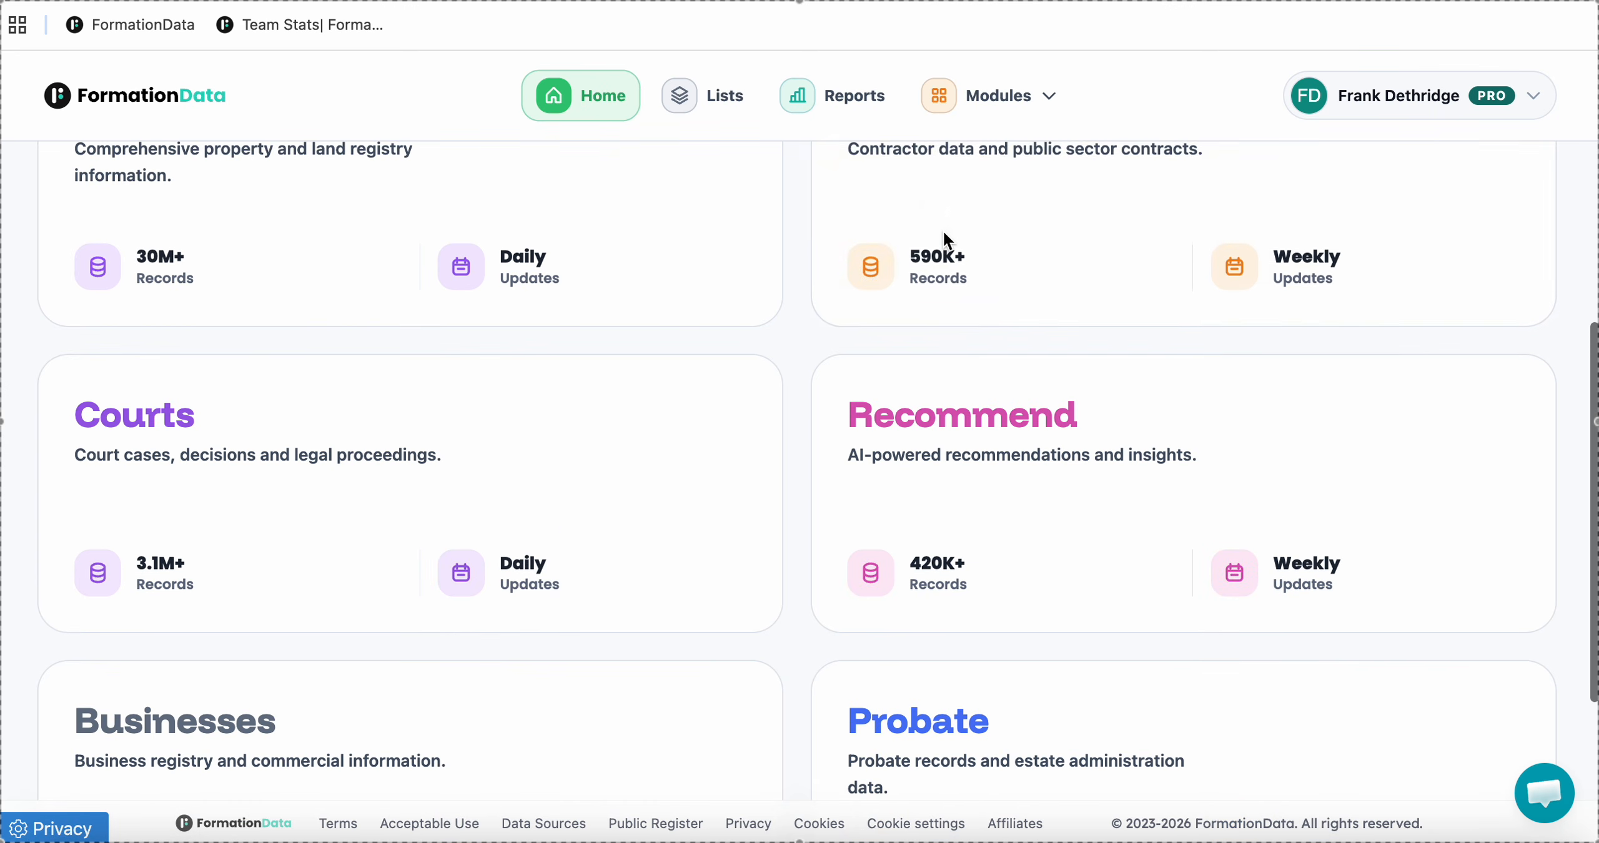
scroll(742, 459, "down", 5)
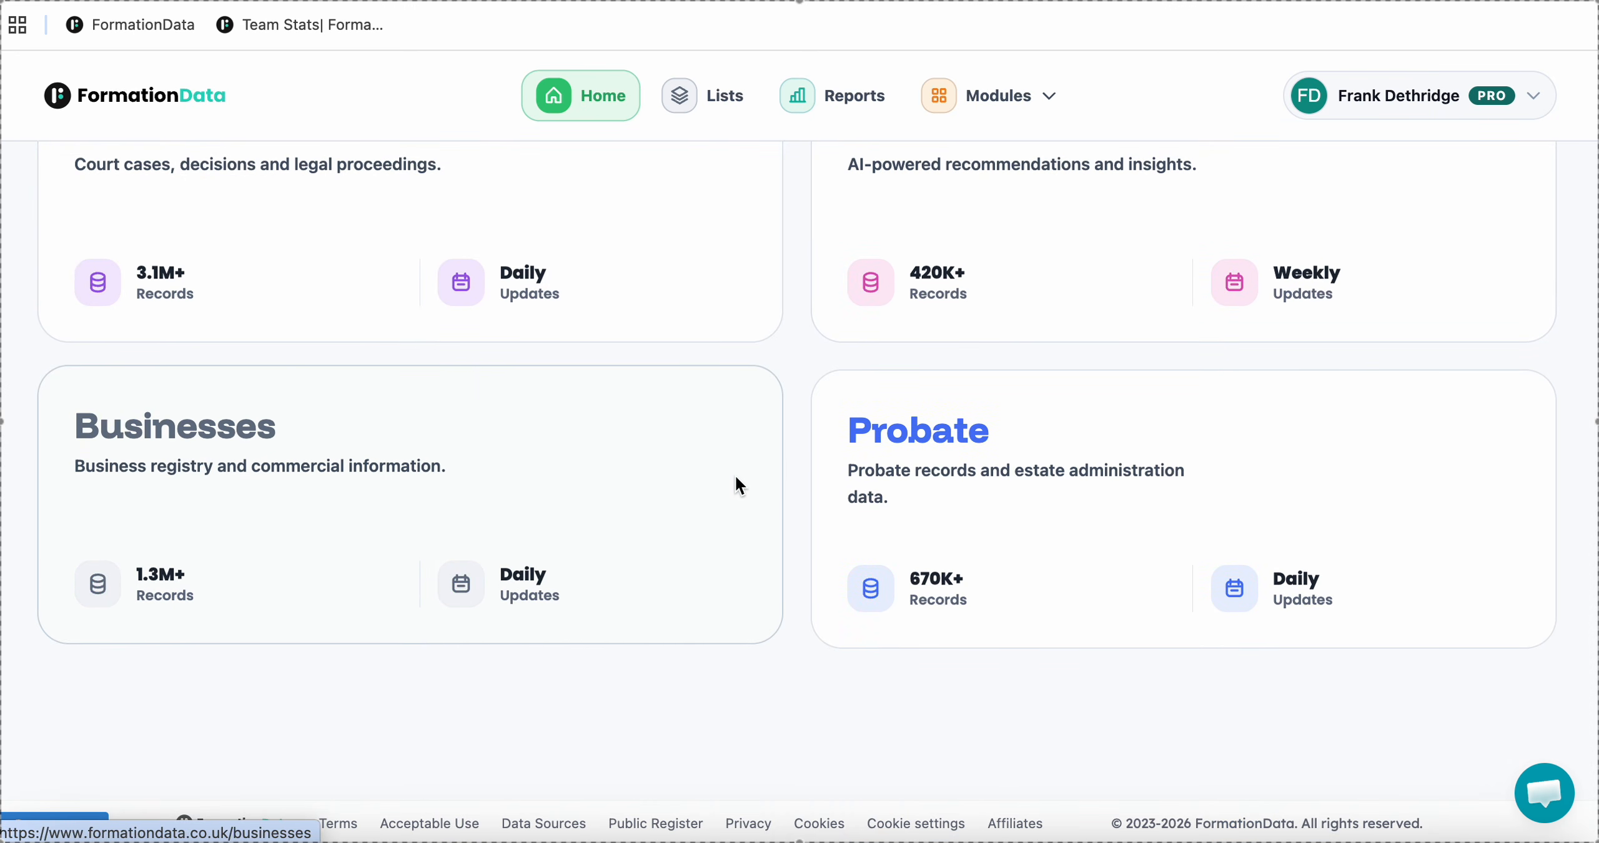
Open the Properties module and filter the property search to towns starting with Northampton.
scroll(884, 488, "up", 3)
scroll(881, 487, "up", 6)
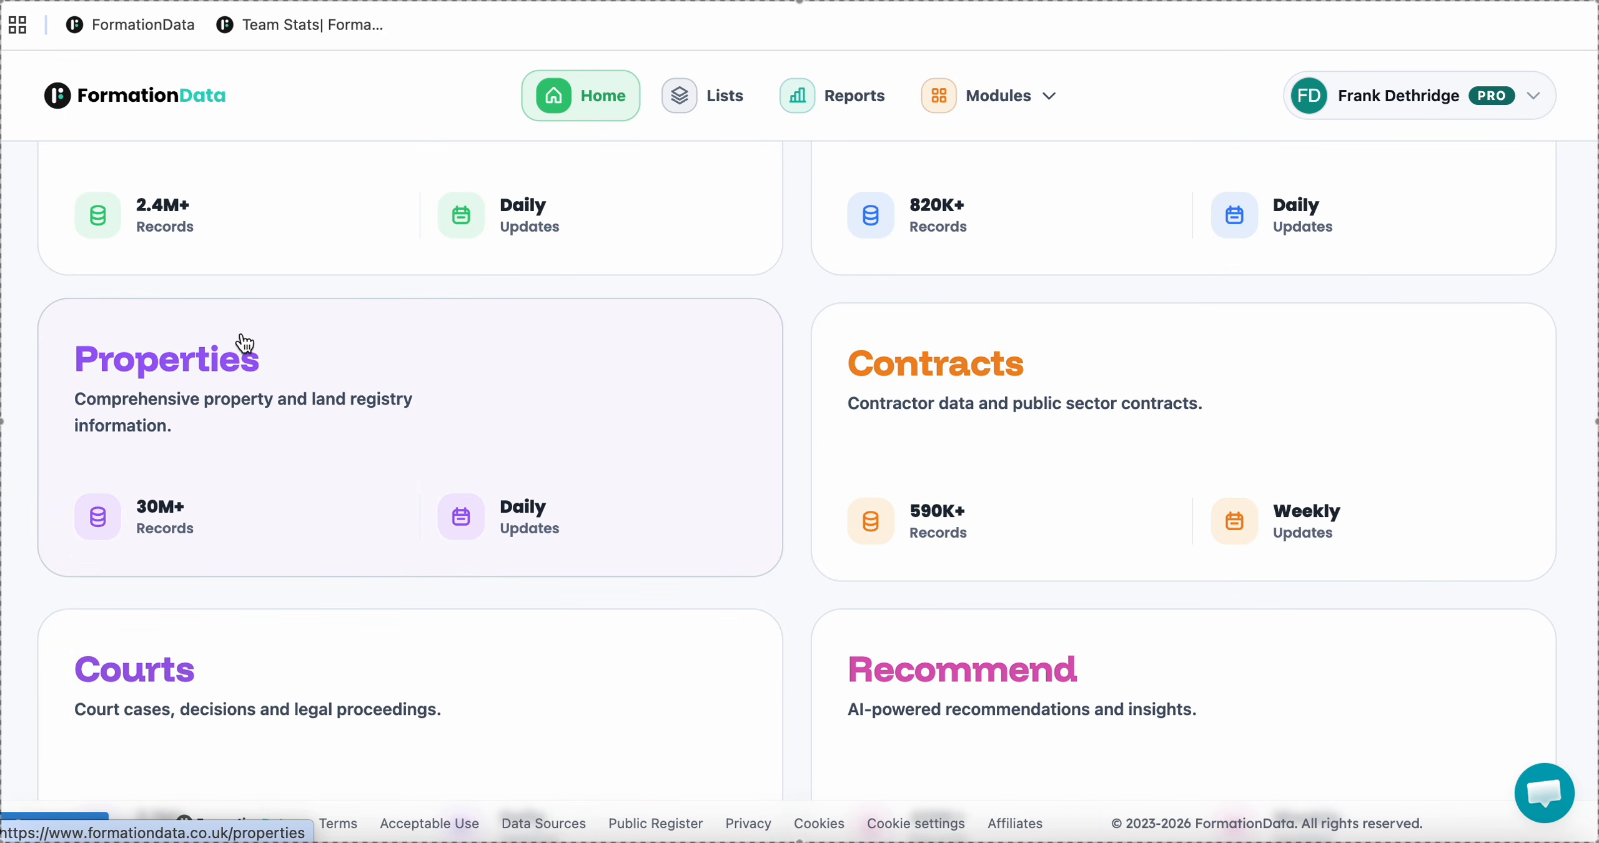
left_click(245, 342)
scroll(687, 413, "down", 4)
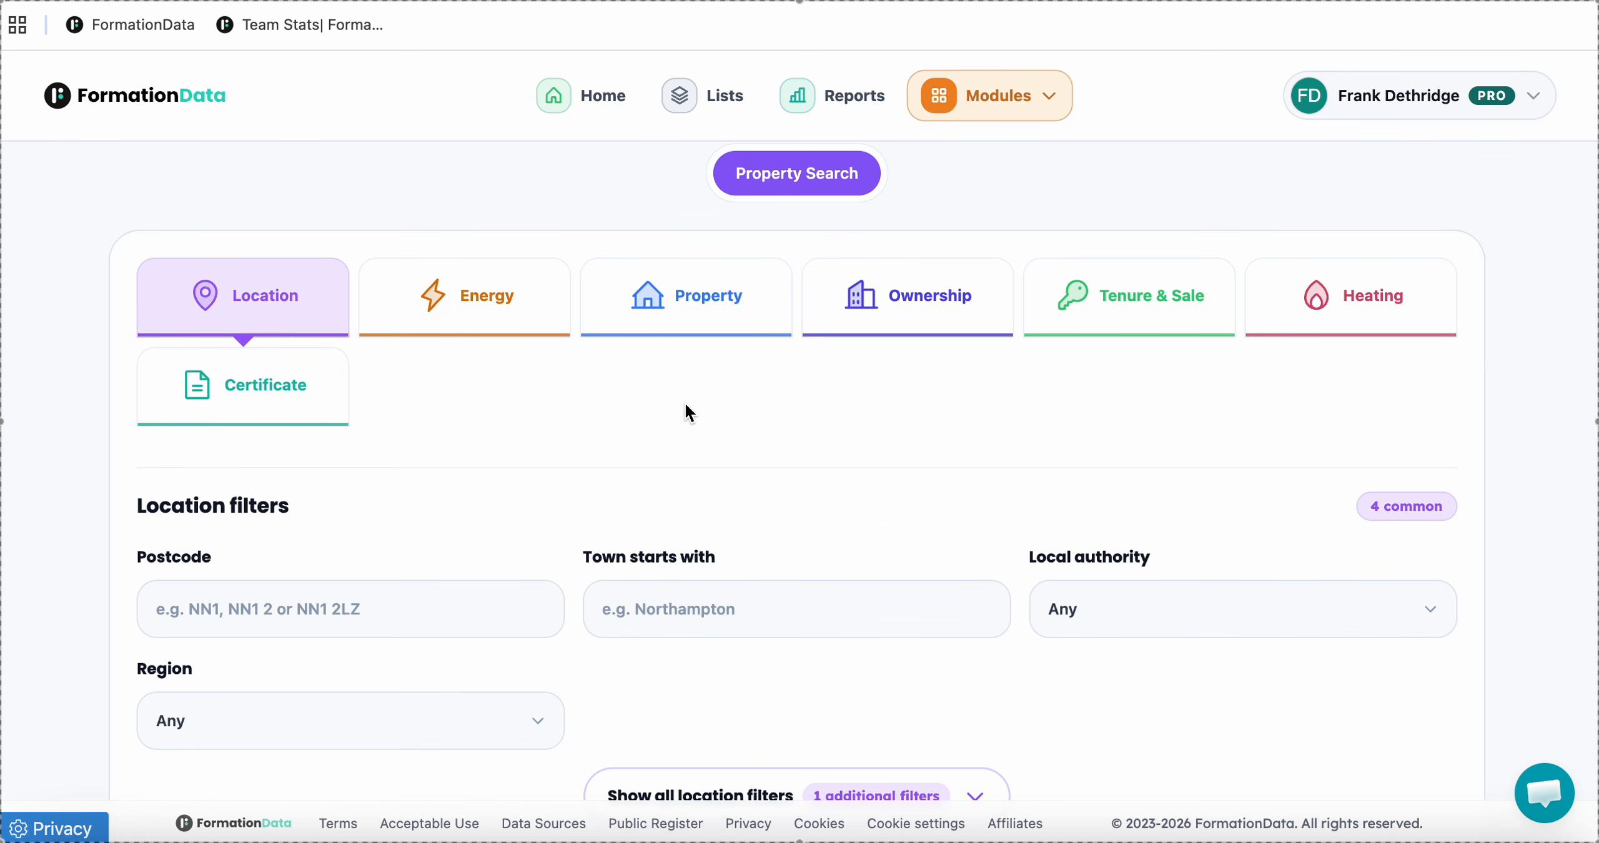
scroll(684, 407, "down", 4)
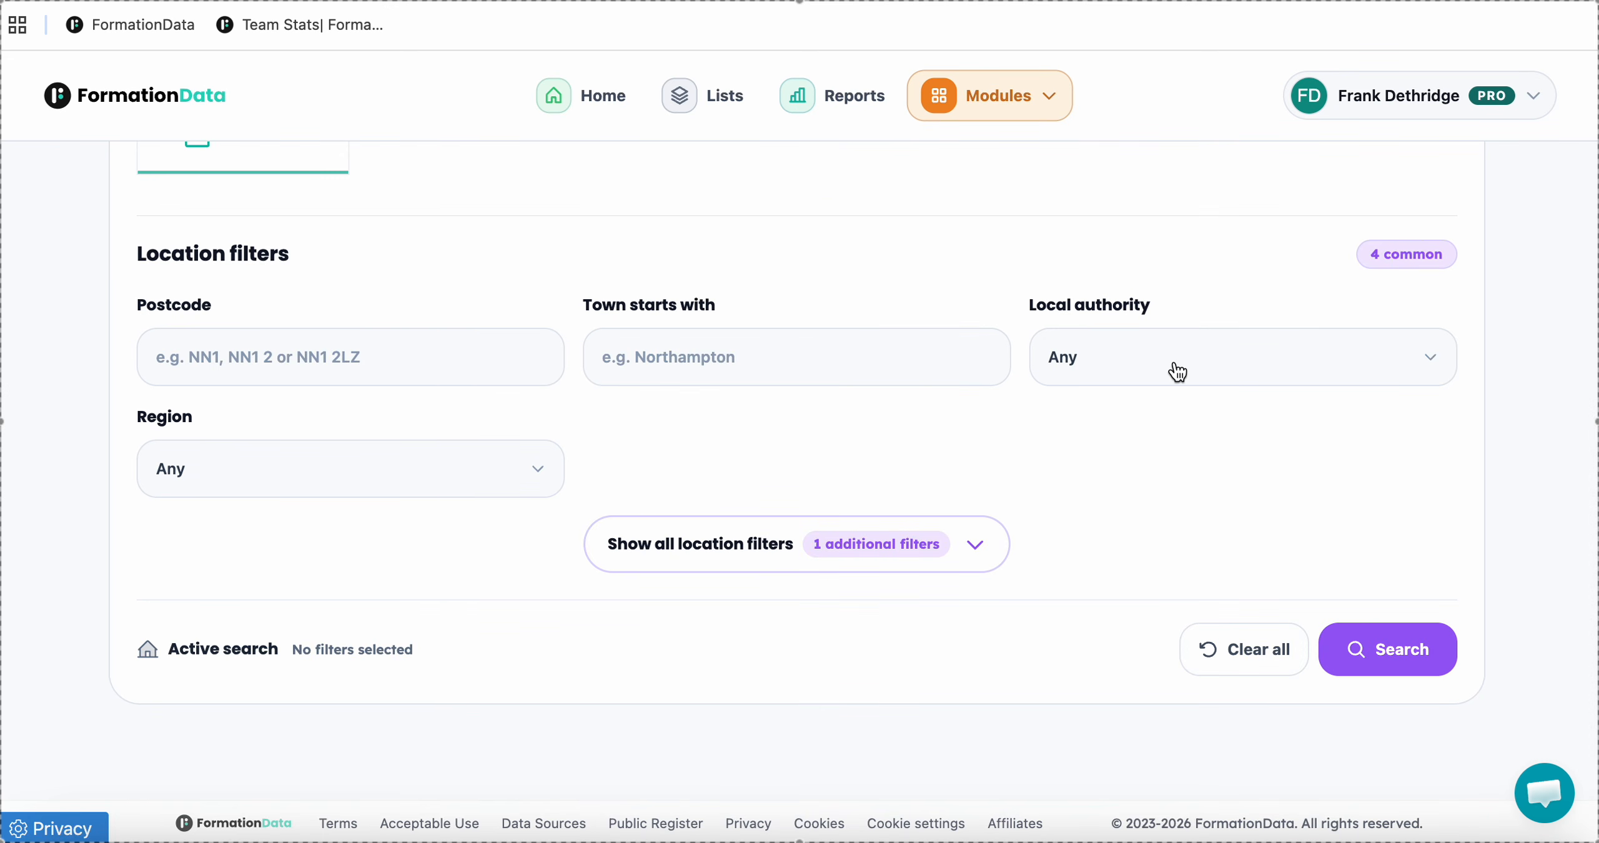
left_click(873, 361)
type("Northampton")
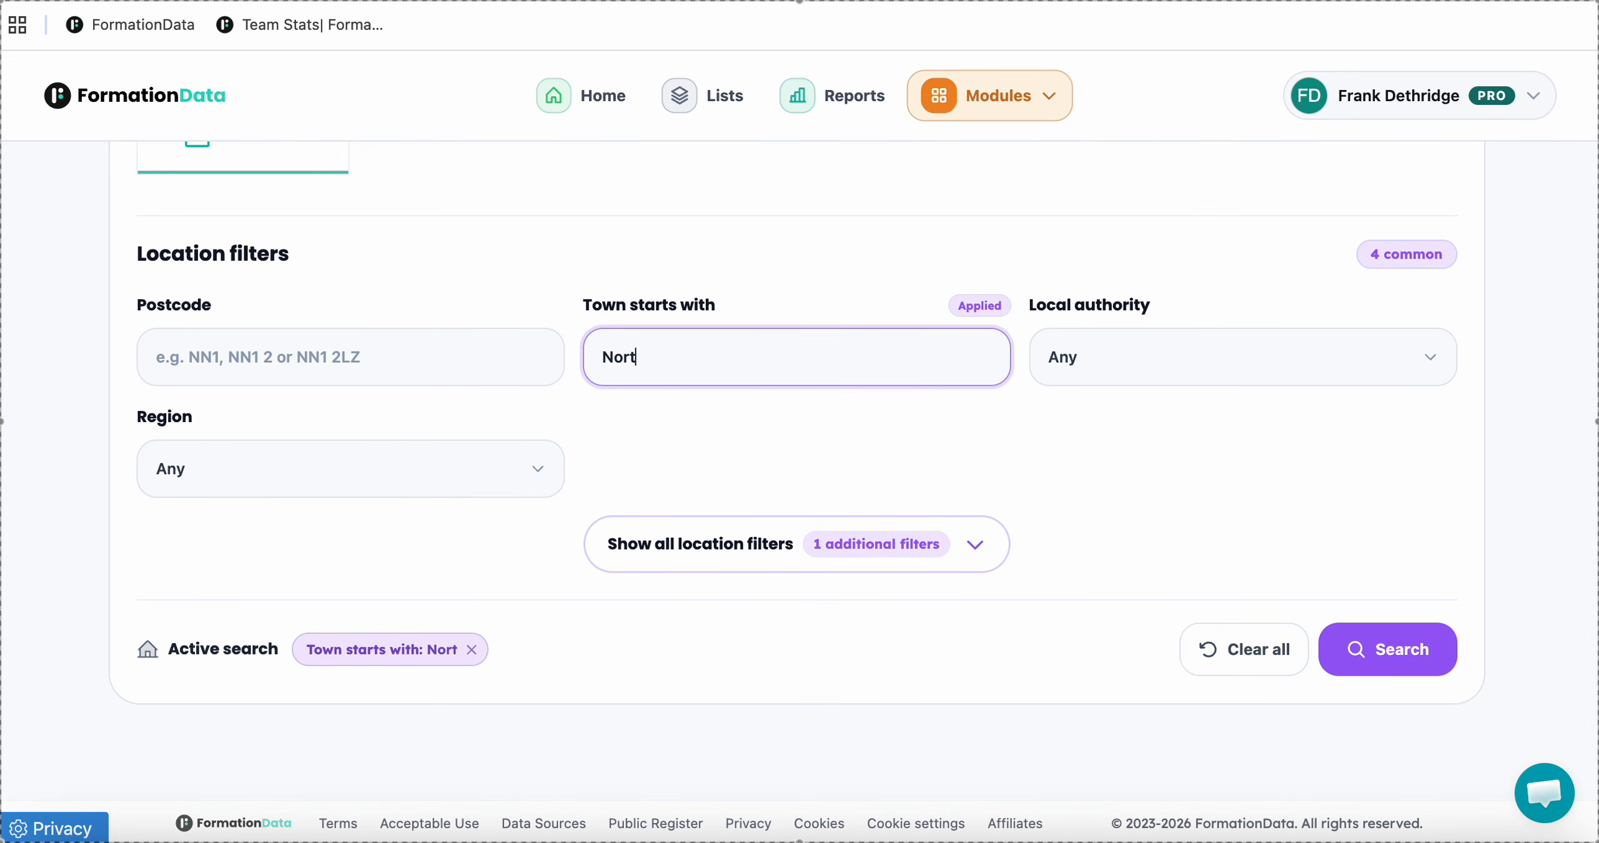
left_click(1112, 363)
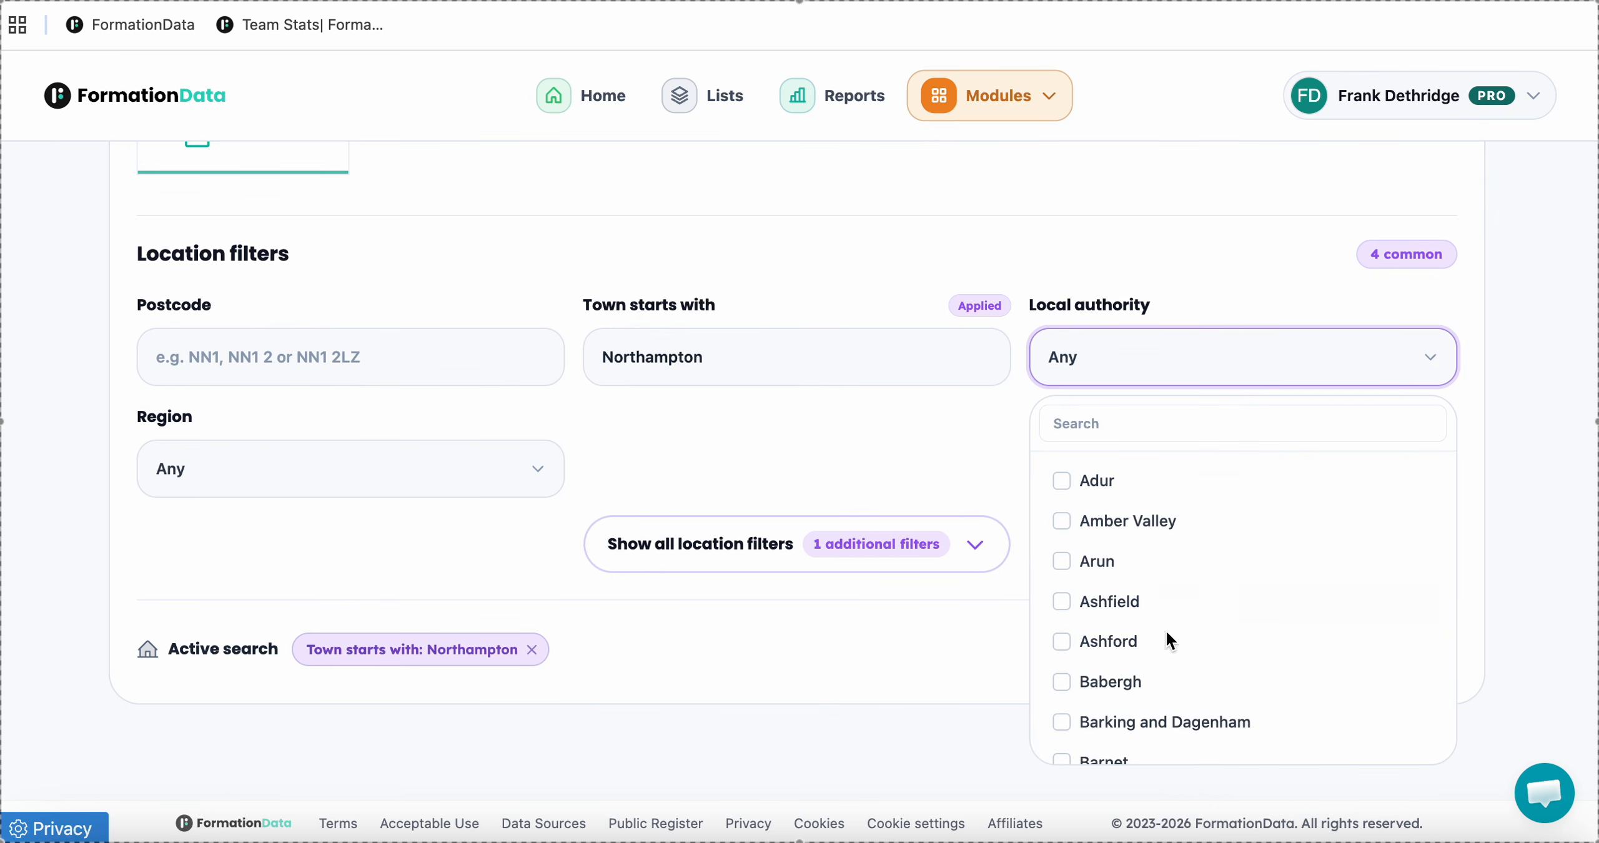
left_click(809, 268)
Limit the ownership filters to company-owned properties with an owner portfolio size of 10+ properties.
scroll(810, 267, "up", 6)
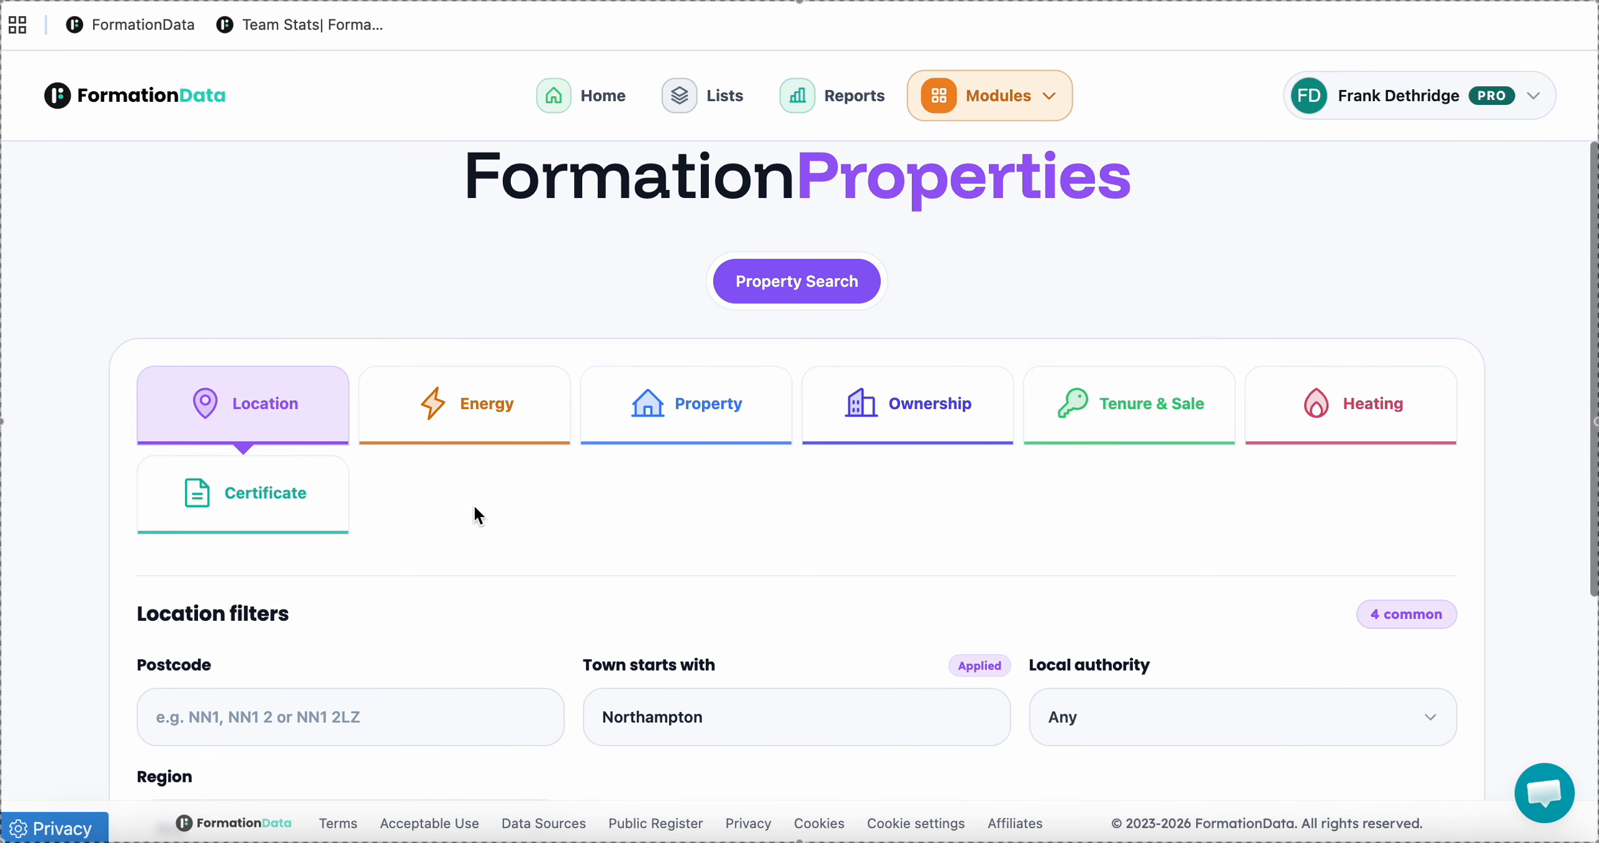
scroll(773, 546, "down", 2)
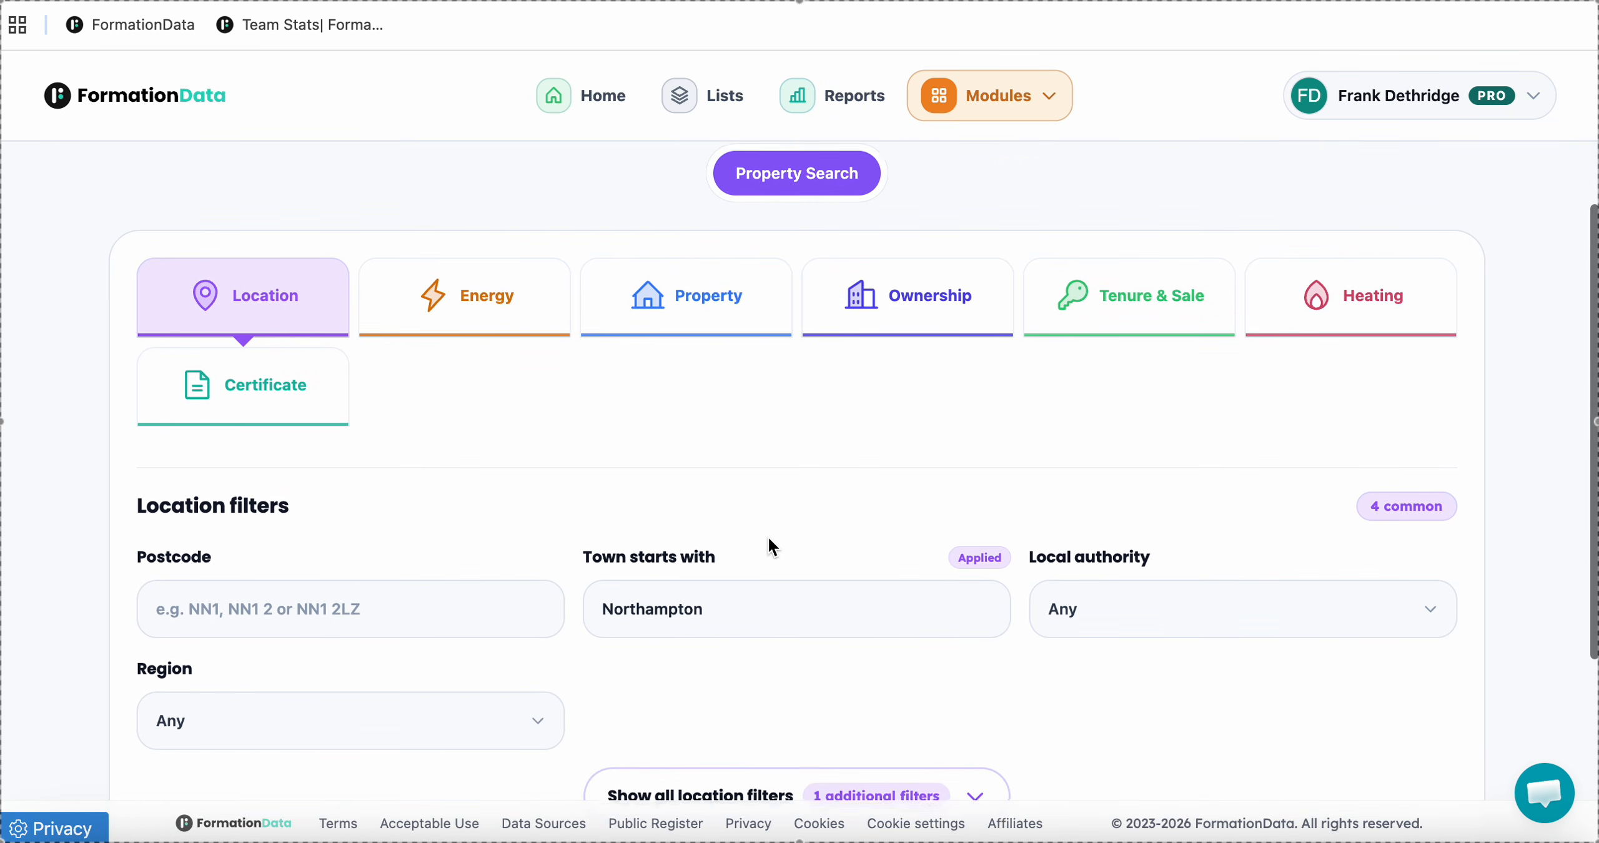
left_click(953, 300)
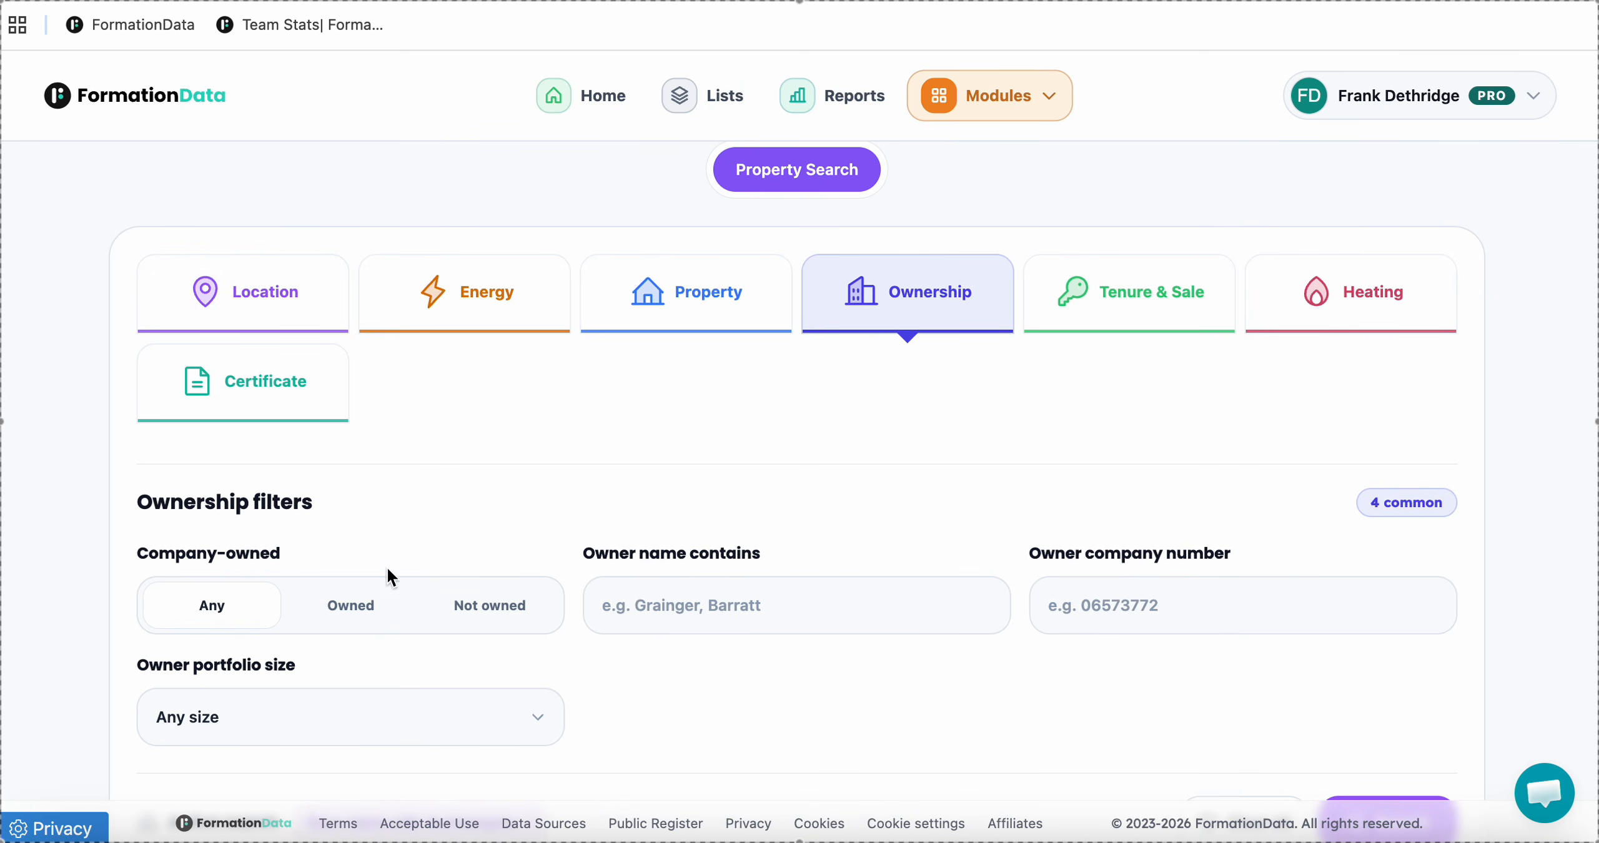
left_click(351, 609)
scroll(667, 421, "down", 4)
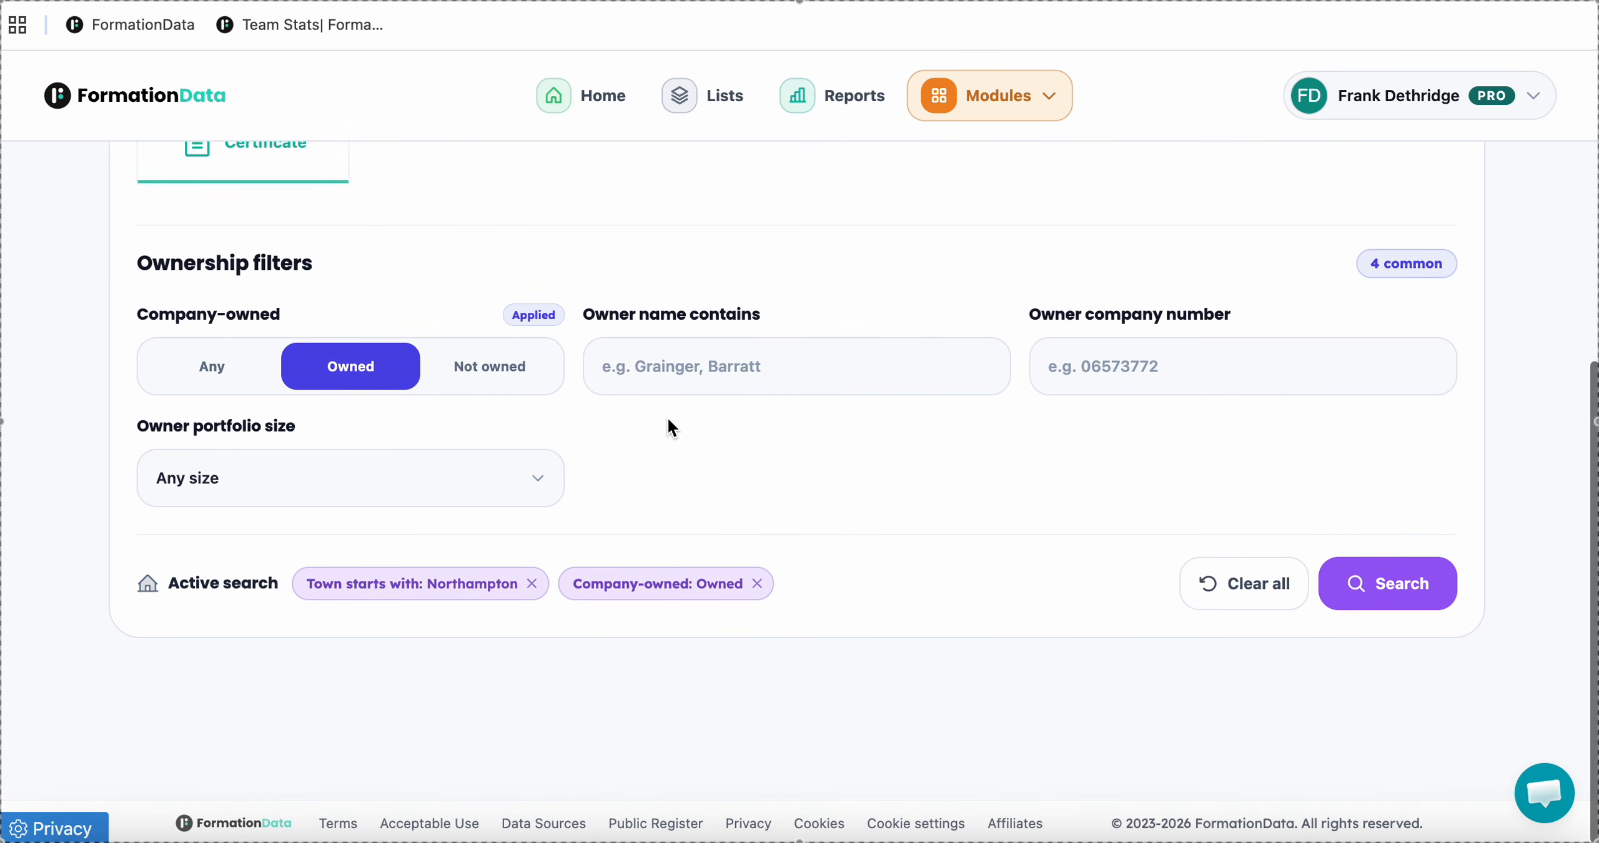
left_click(512, 479)
left_click(347, 507)
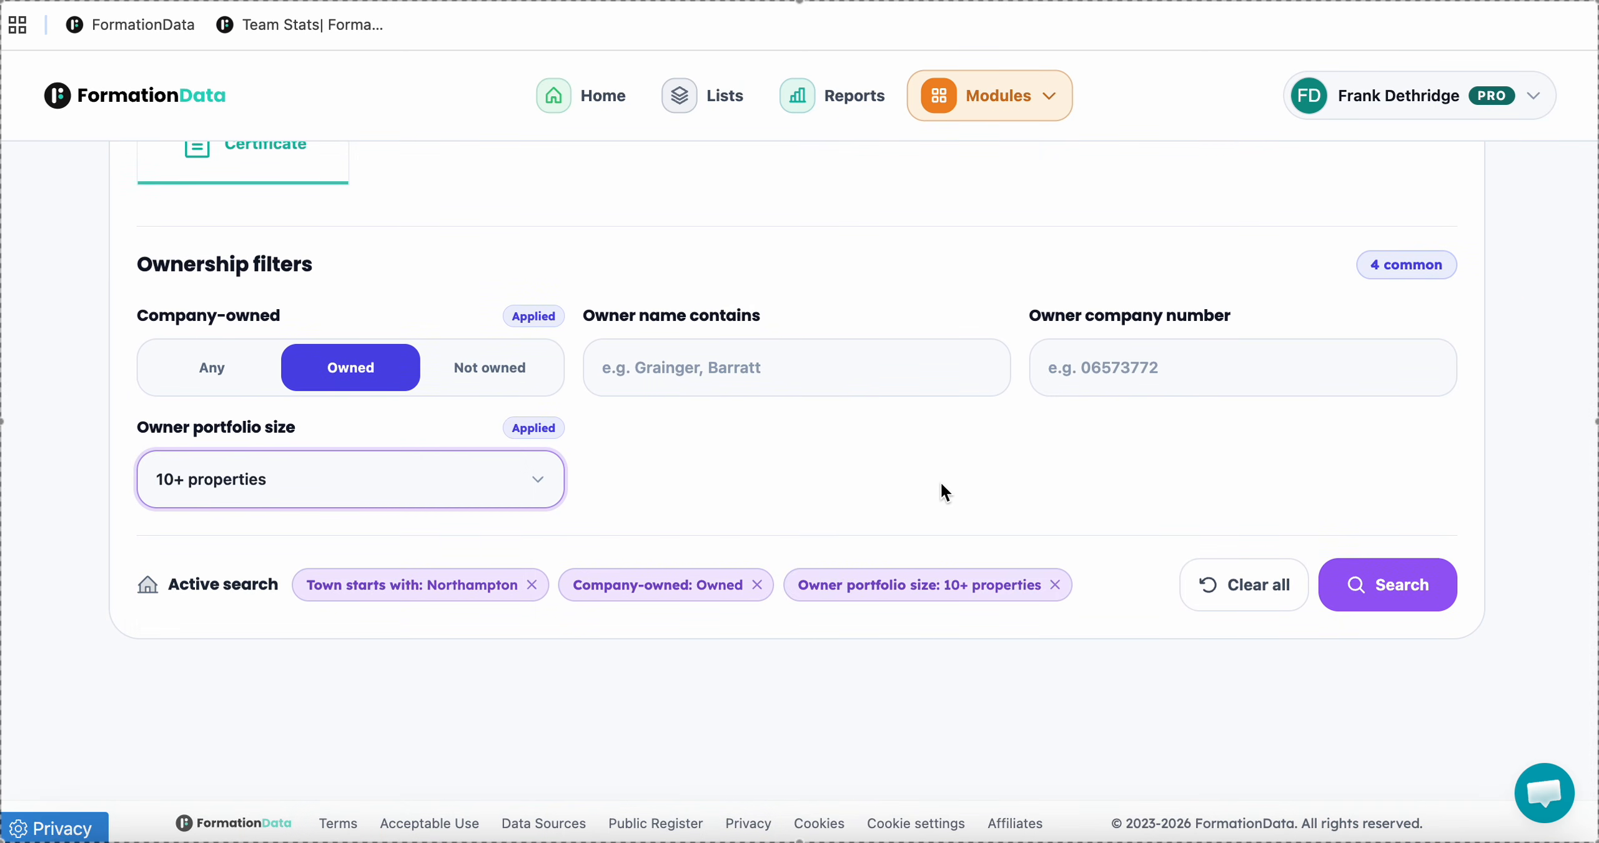
Set the tenure filter to Rented (private) and run the property search.
scroll(975, 482, "up", 5)
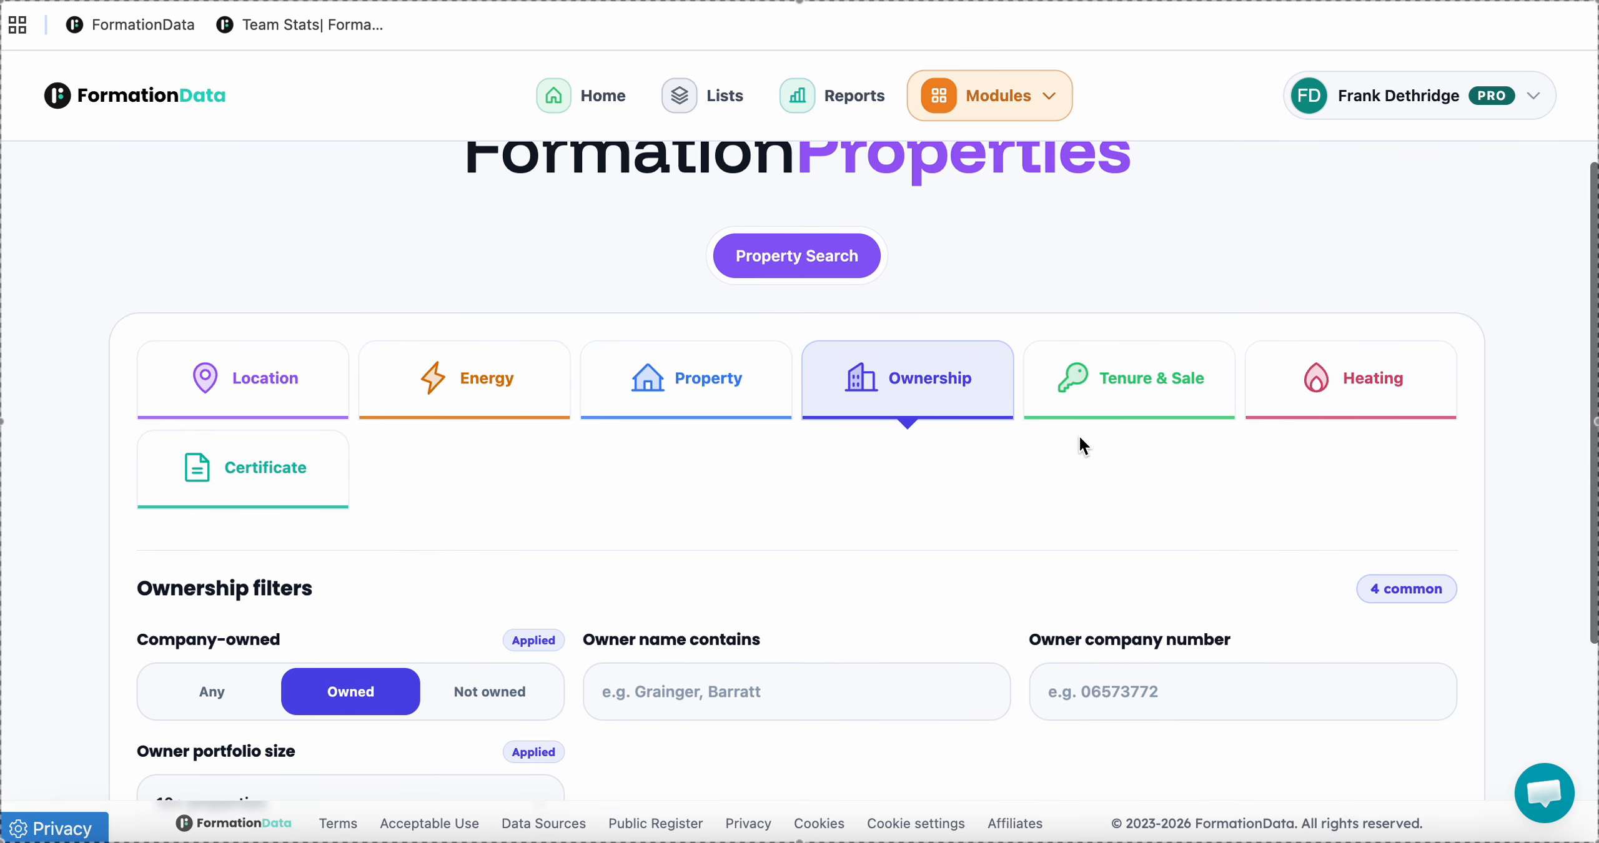
left_click(1155, 382)
scroll(248, 476, "down", 3)
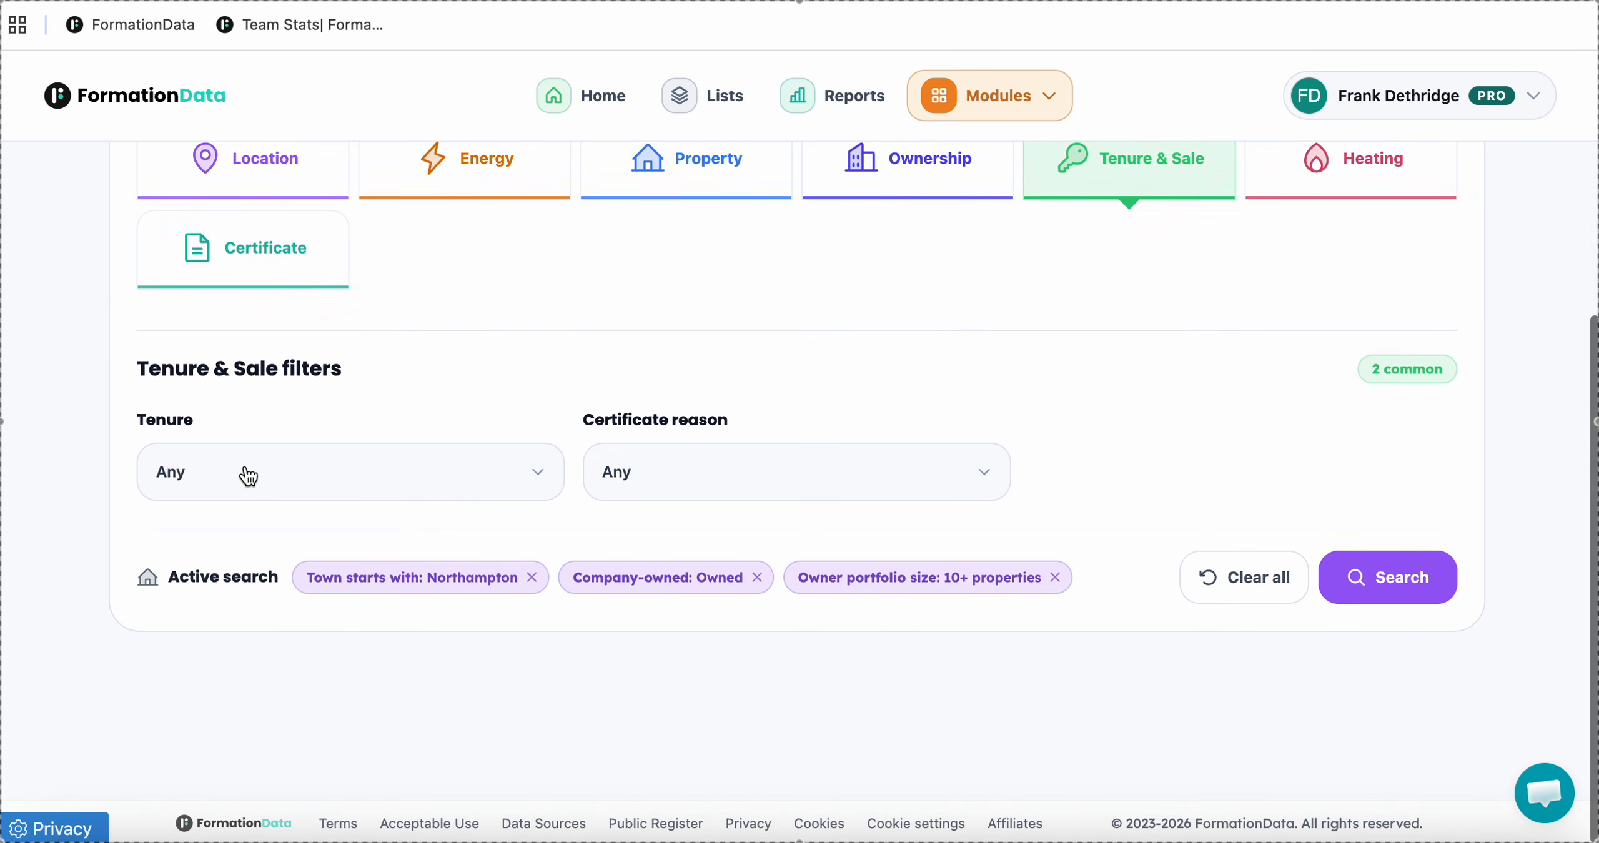
left_click(296, 478)
left_click(276, 601)
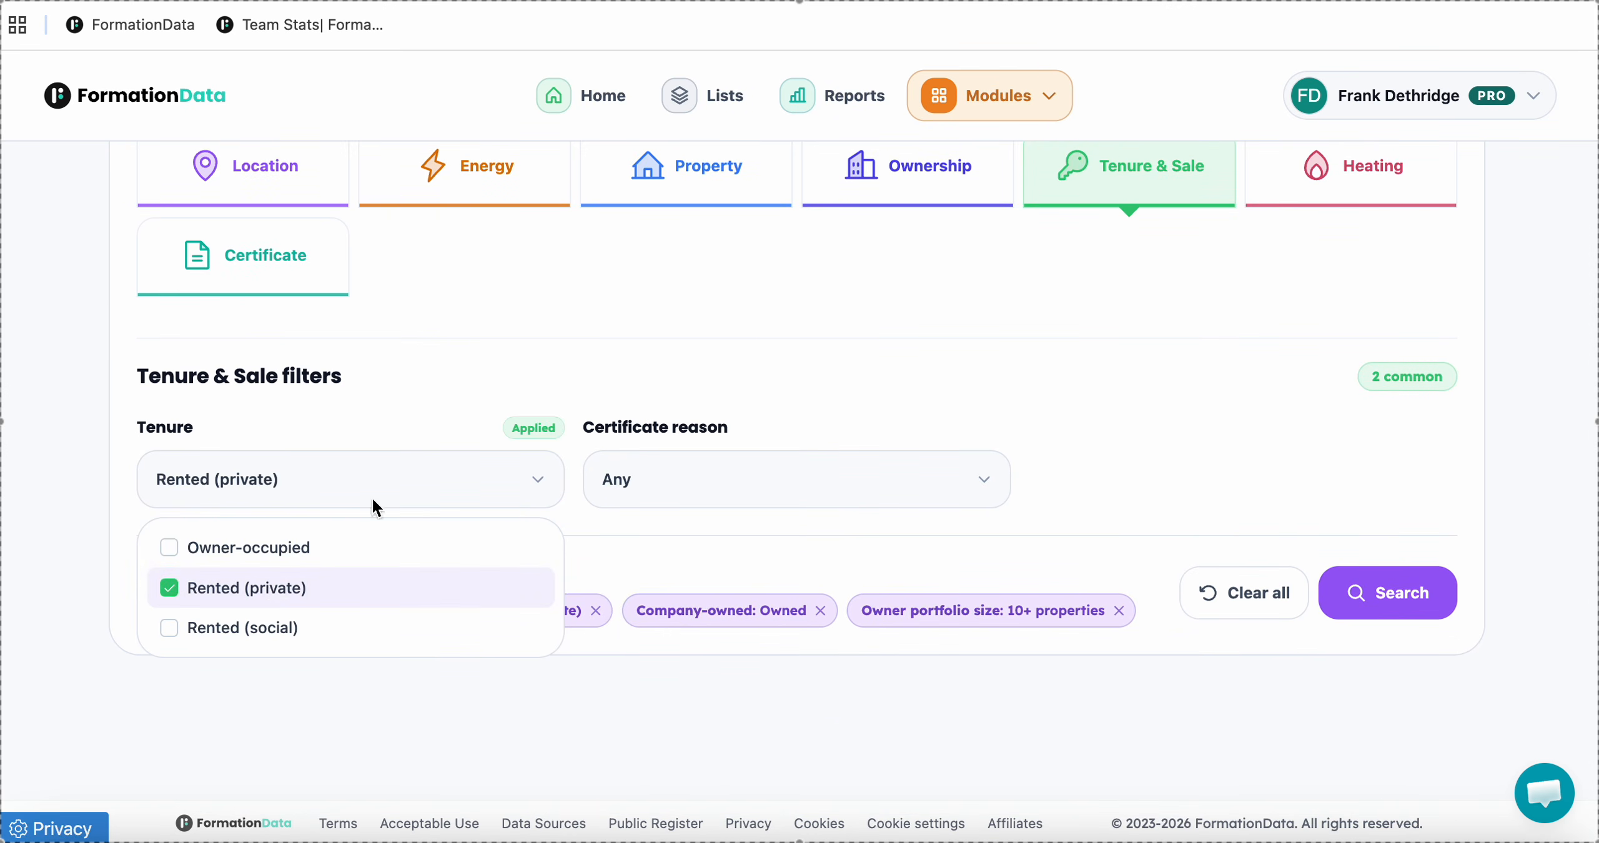
left_click(1022, 354)
left_click(1422, 585)
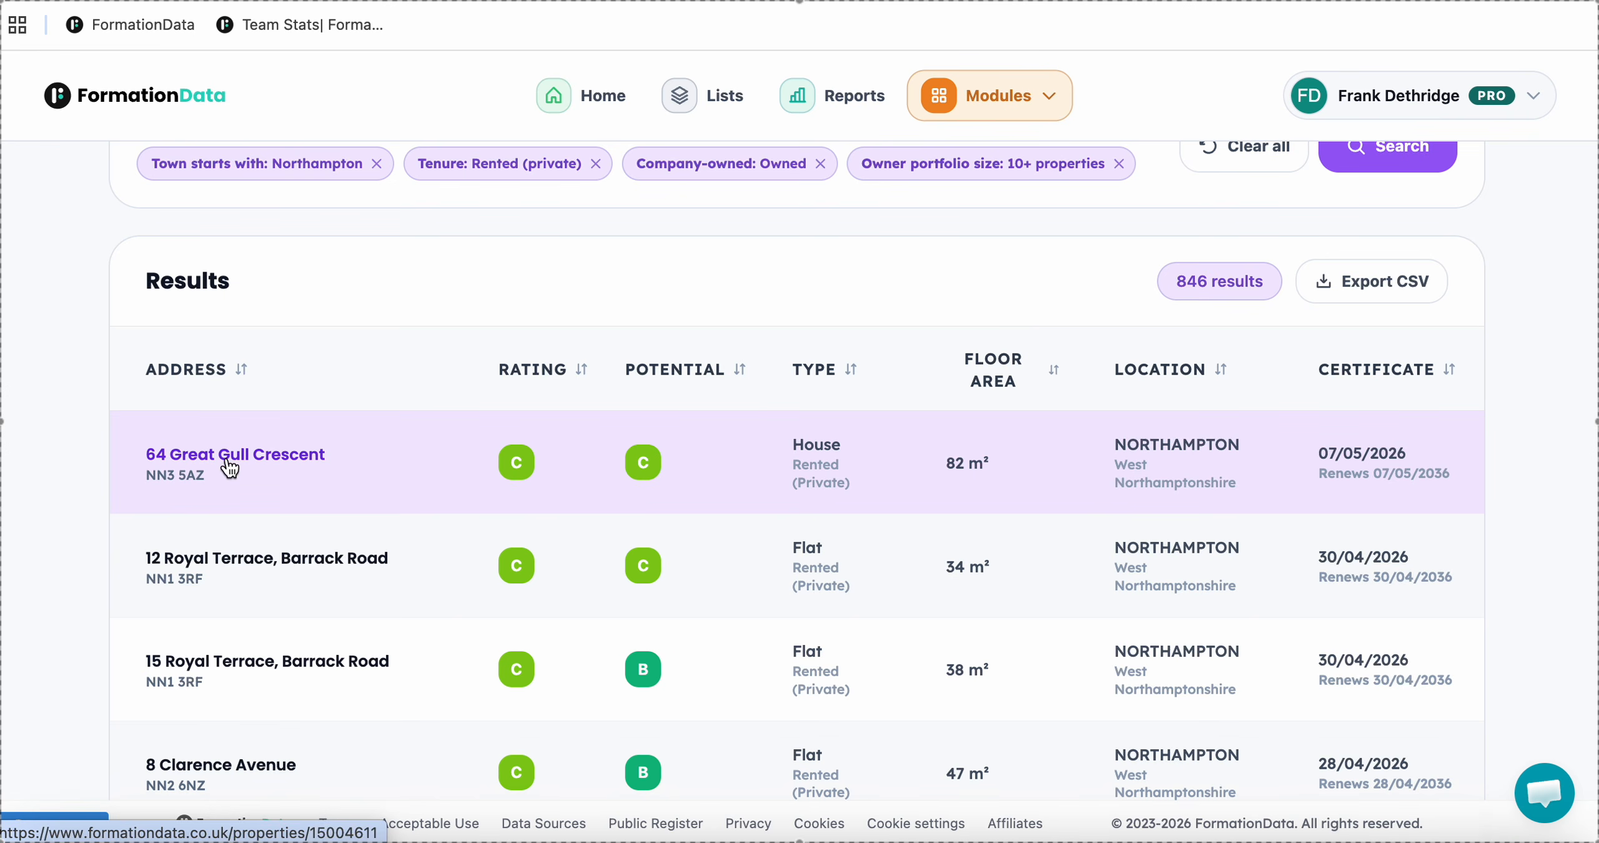
Open the first property in the results and go from its ownership section to the Infiniti Systems Limited company record.
left_click(228, 462)
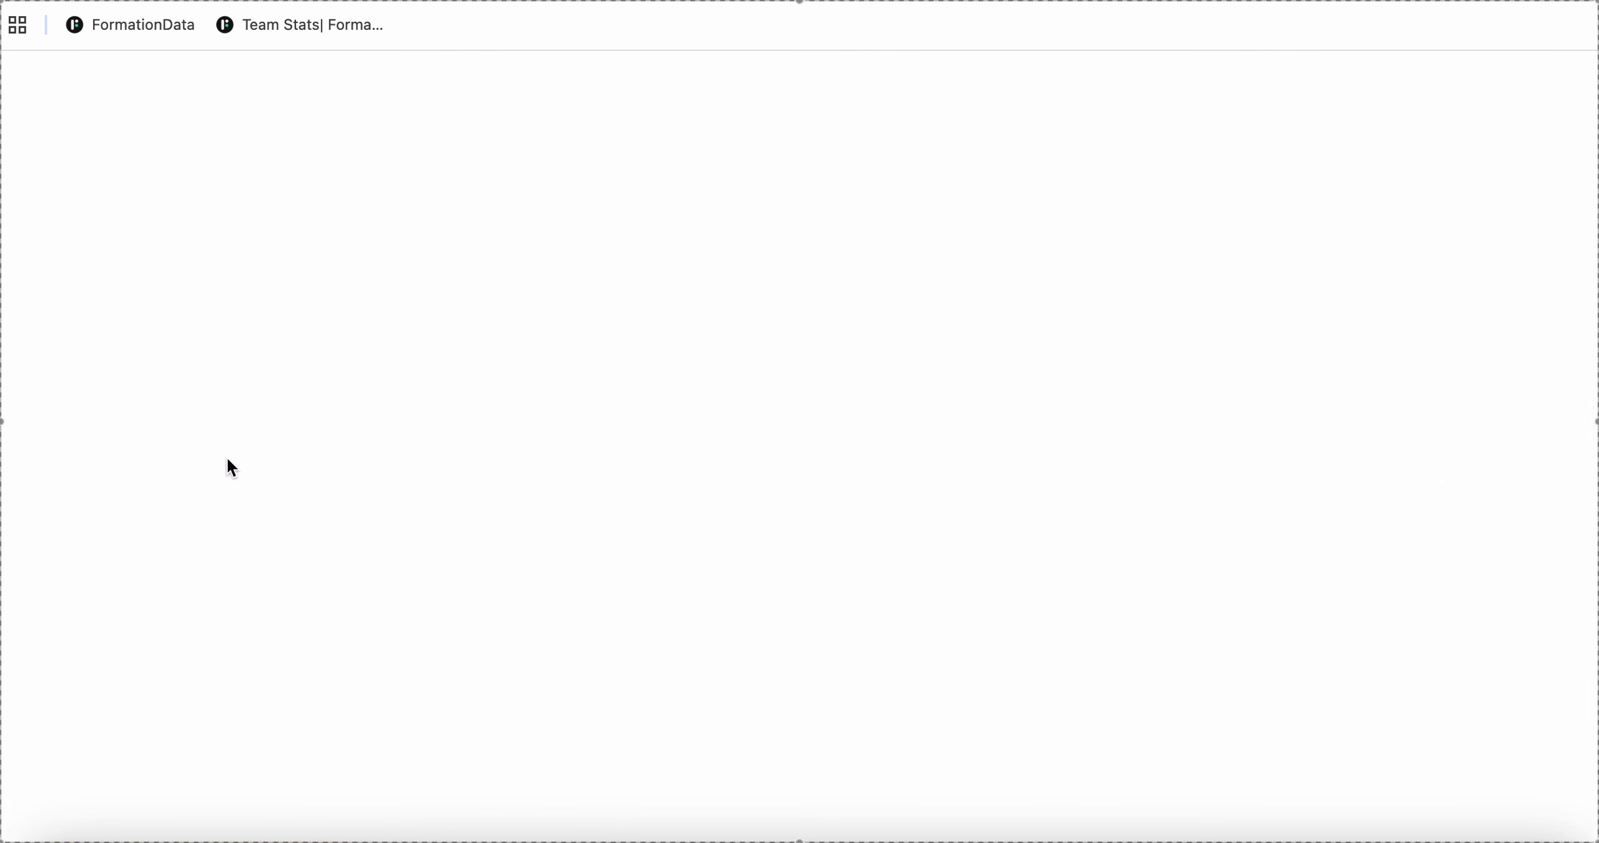
scroll(987, 270, "down", 5)
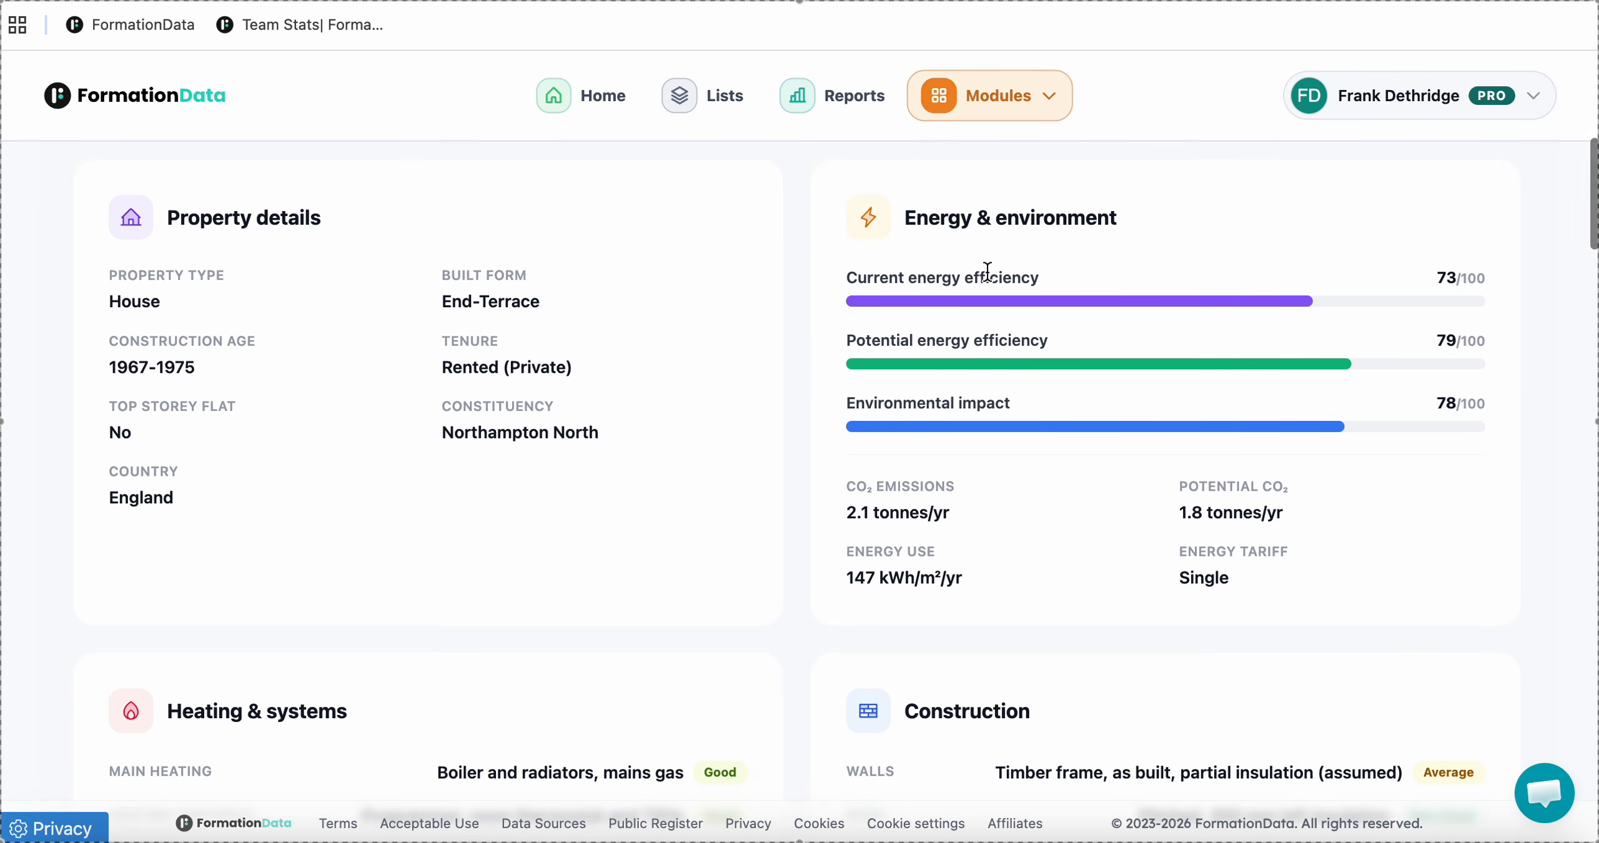
scroll(675, 415, "down", 10)
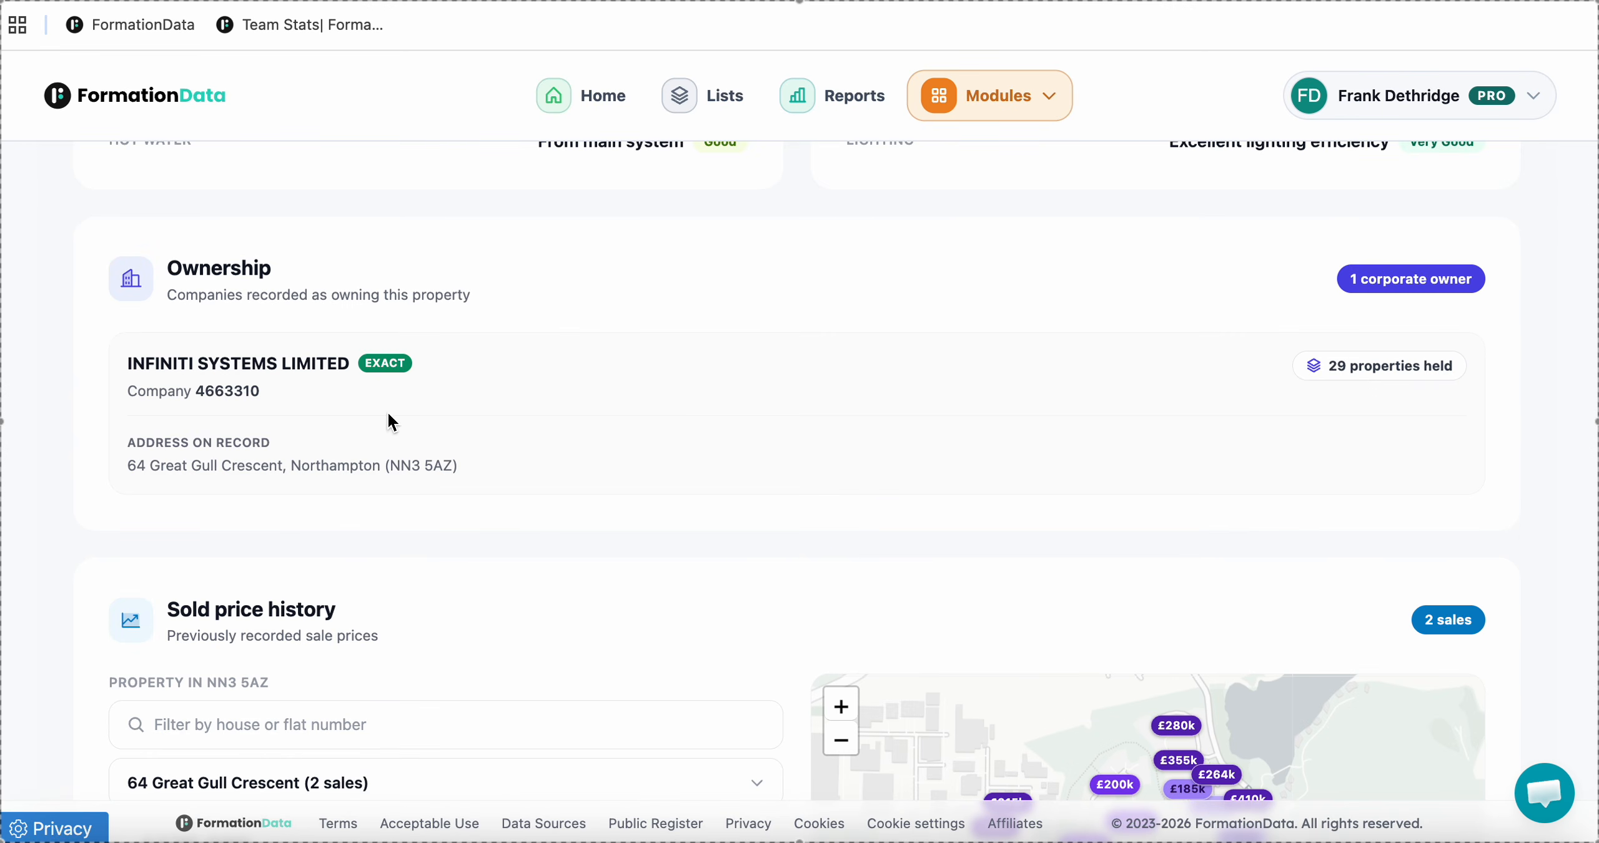
left_click(268, 364)
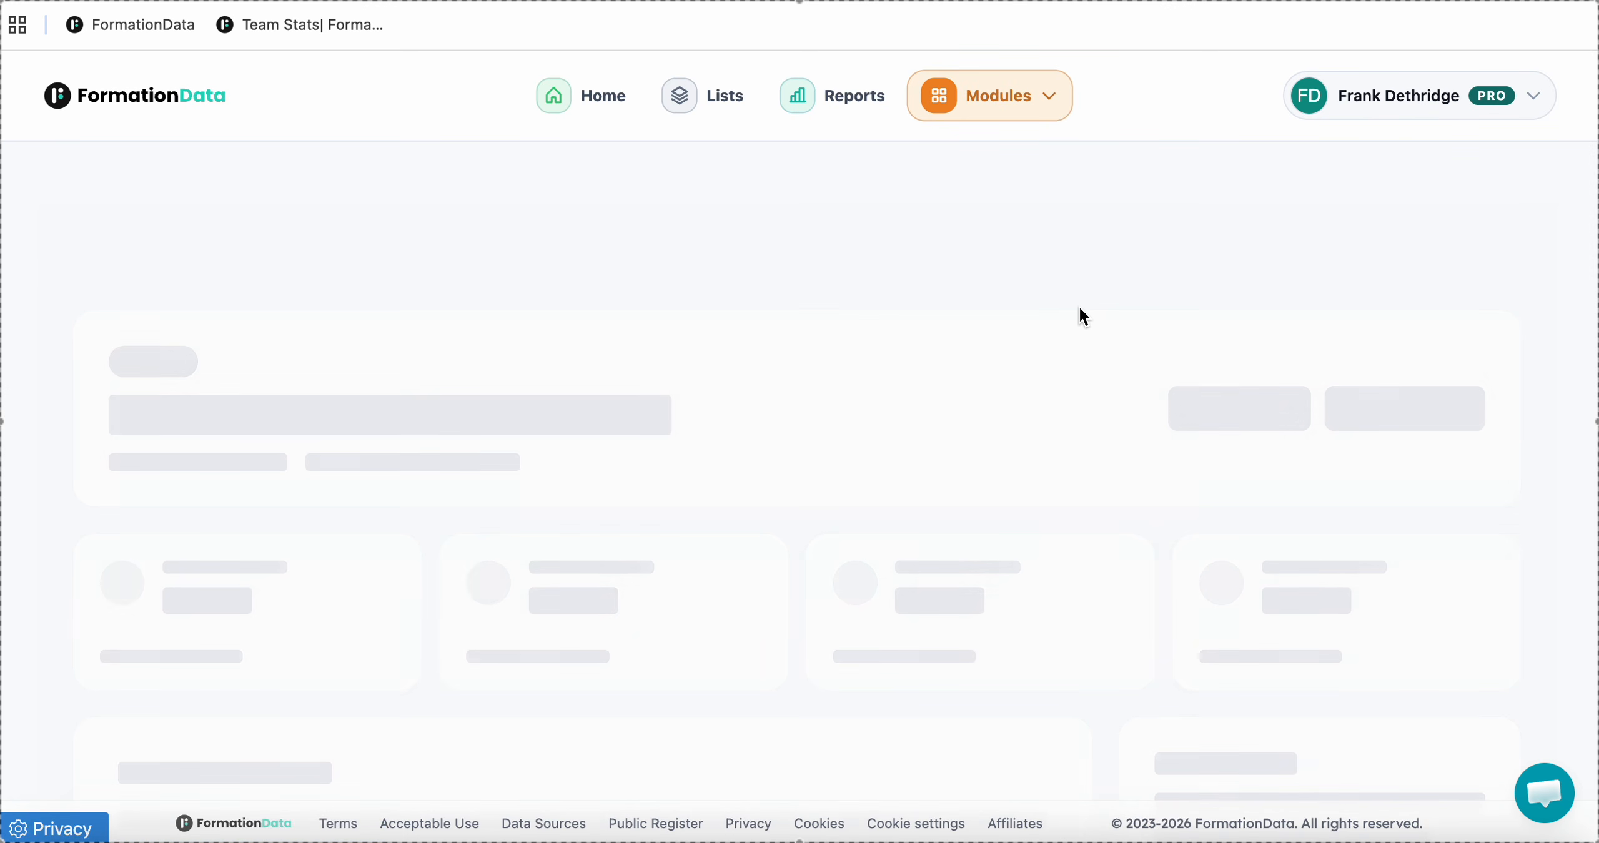
Examine the Infiniti Systems Limited score, company overview and key figures, including net worth, cash at bank and properties owned.
scroll(1079, 306, "down", 10)
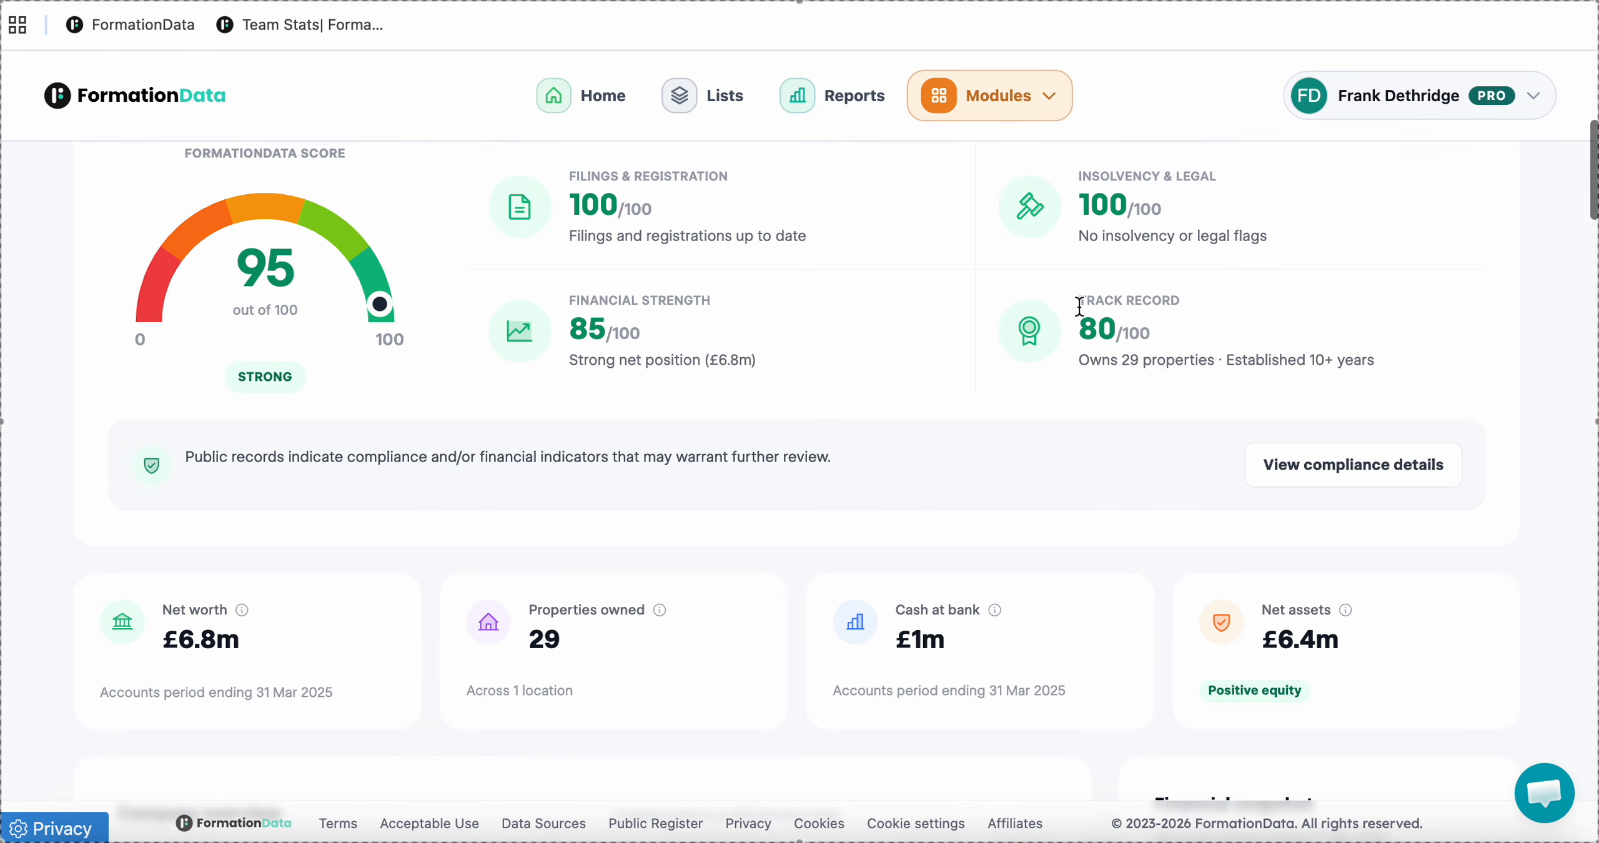
scroll(1079, 306, "down", 5)
scroll(1080, 306, "up", 5)
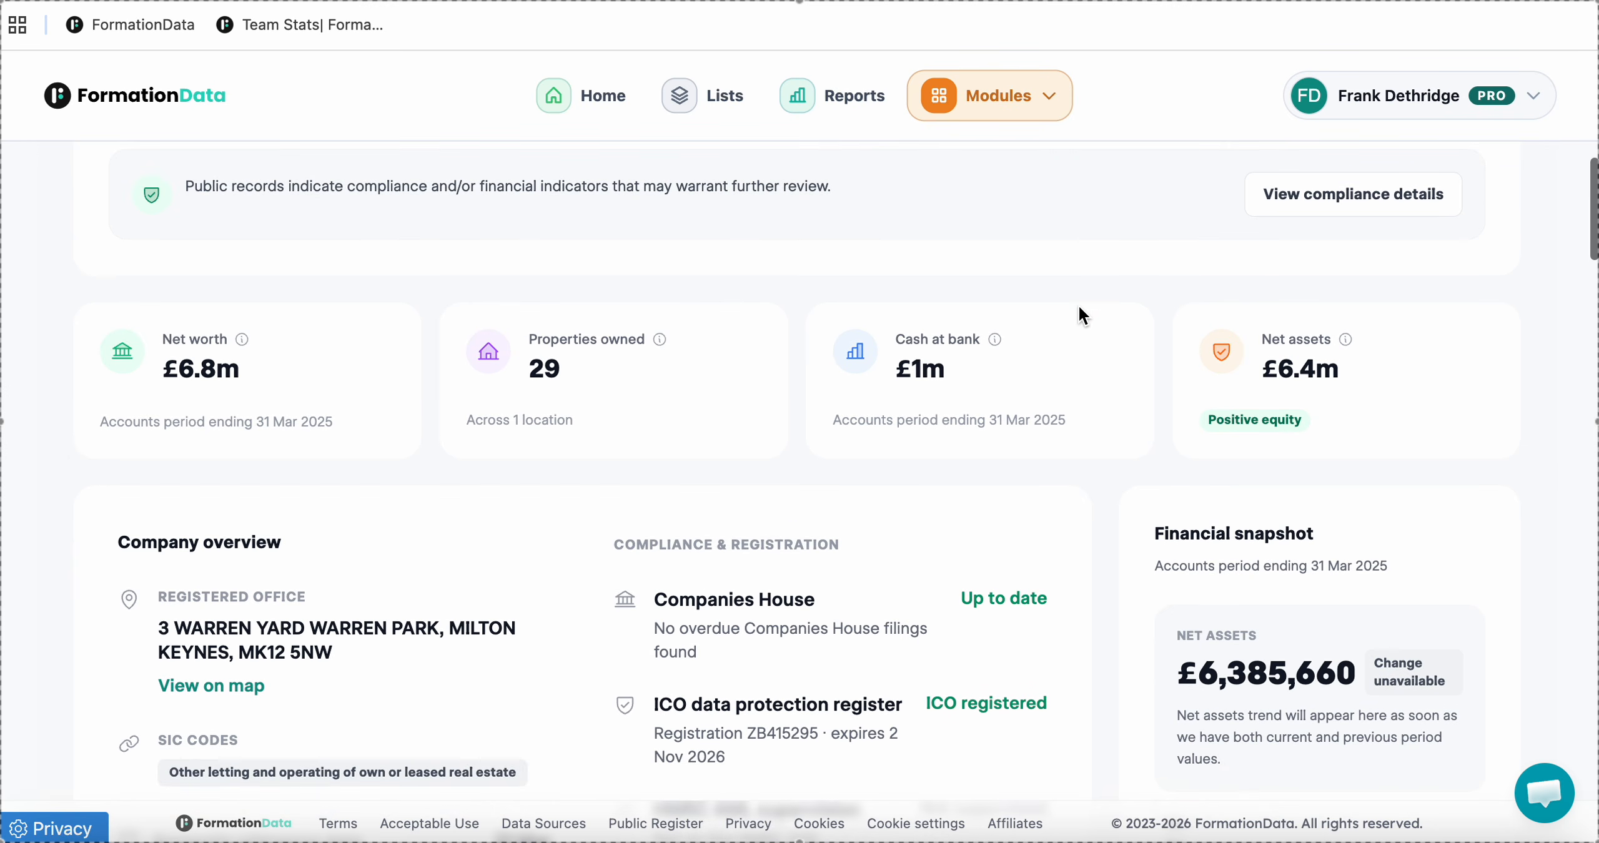
scroll(1079, 306, "down", 10)
scroll(1079, 307, "up", 12)
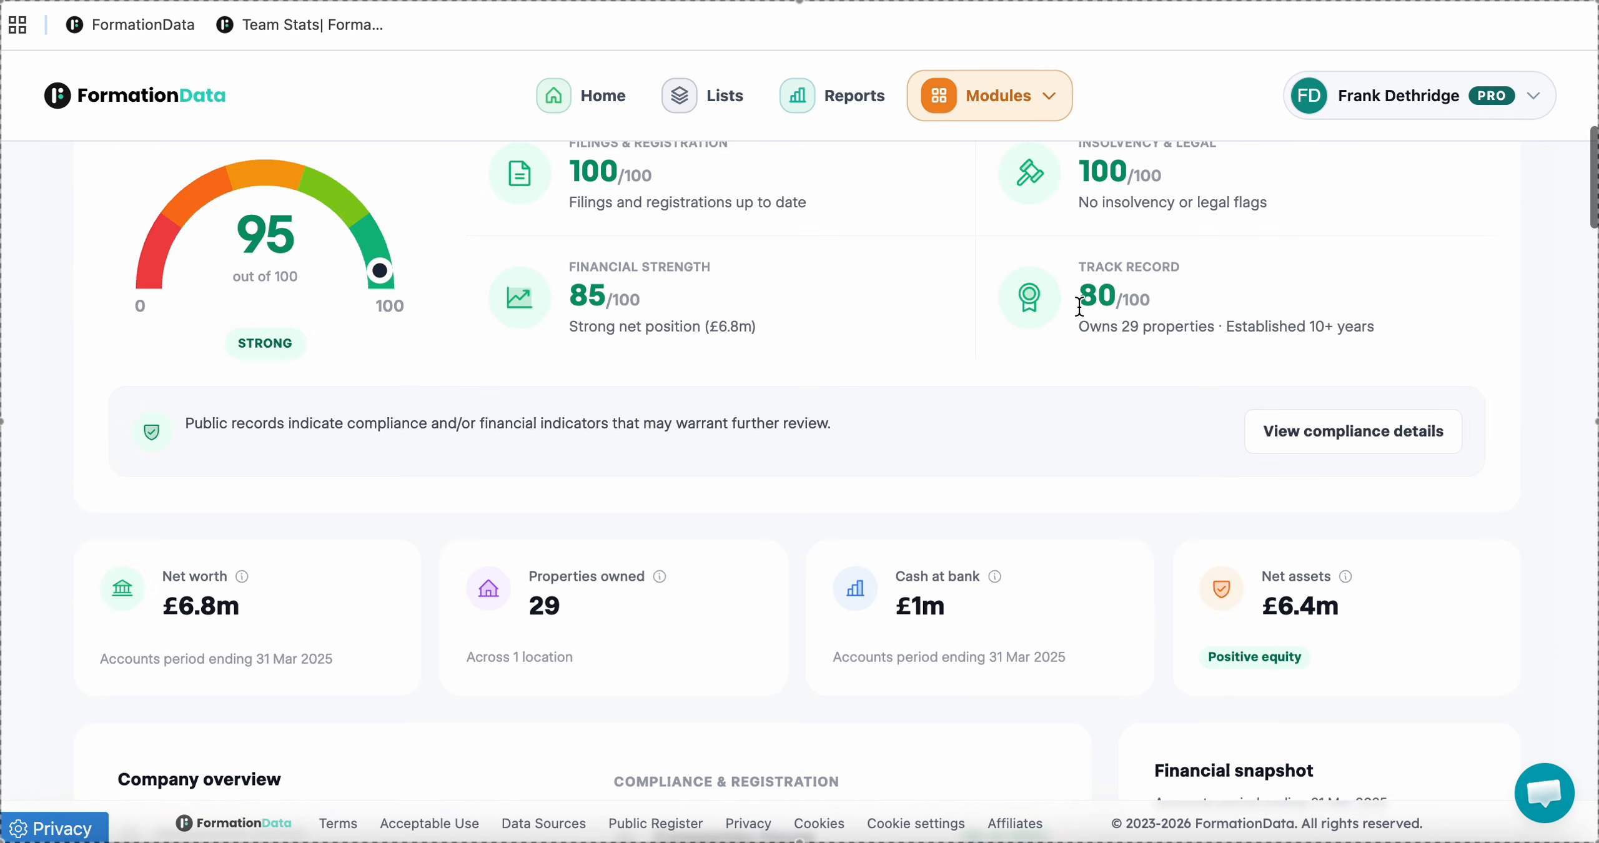
scroll(1079, 306, "down", 1)
triple_click(837, 425)
left_click(1034, 281)
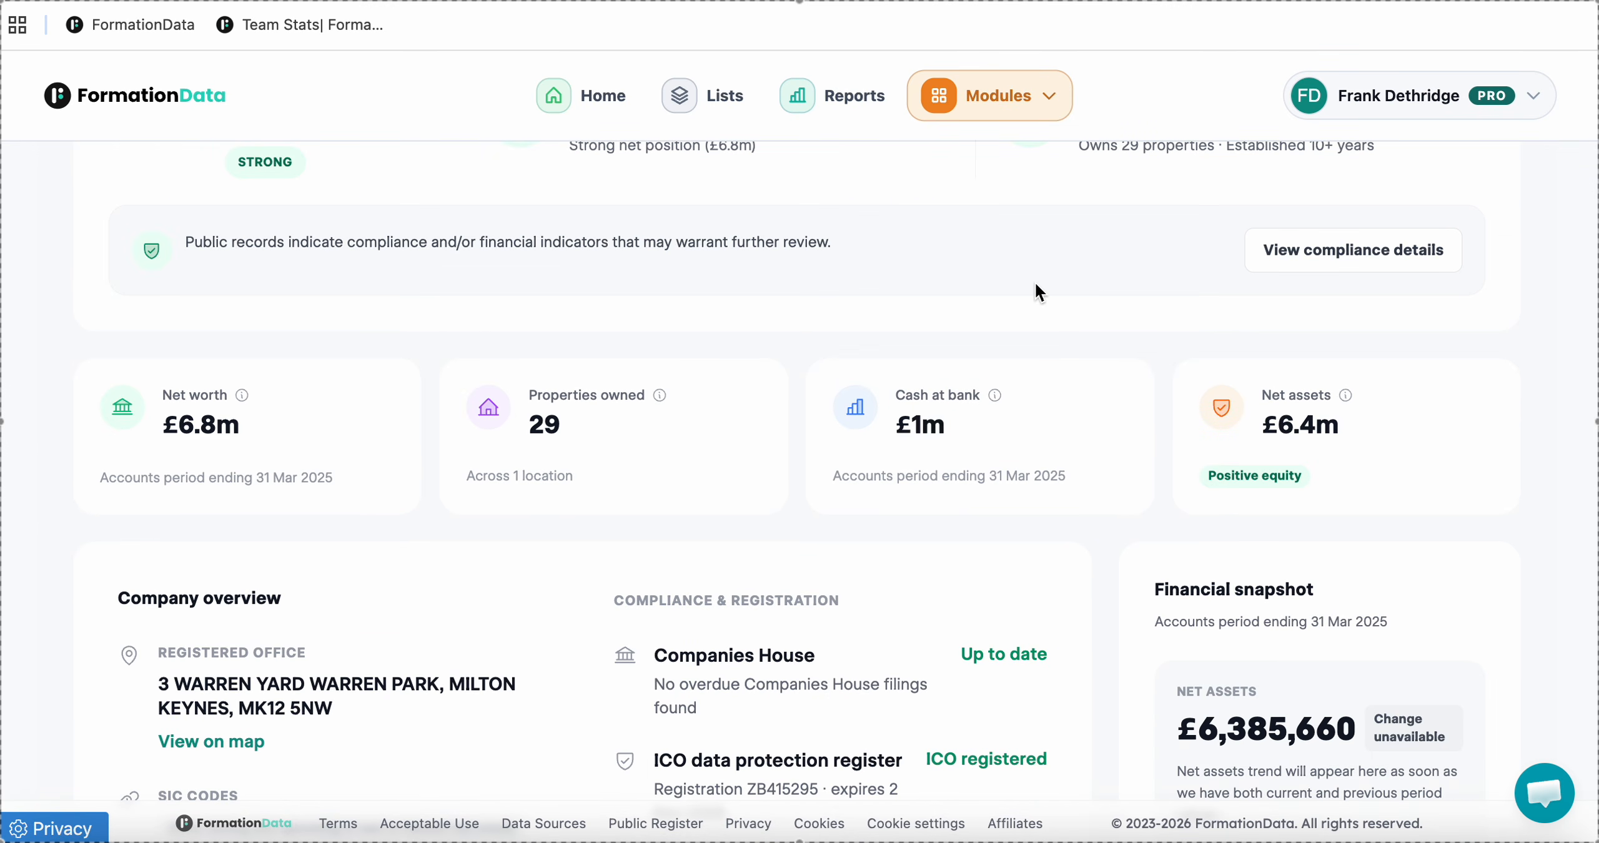
double_click(537, 425)
Look through the list of property holdings linked to Infiniti Systems Limited.
scroll(712, 377, "down", 20)
scroll(712, 377, "down", 10)
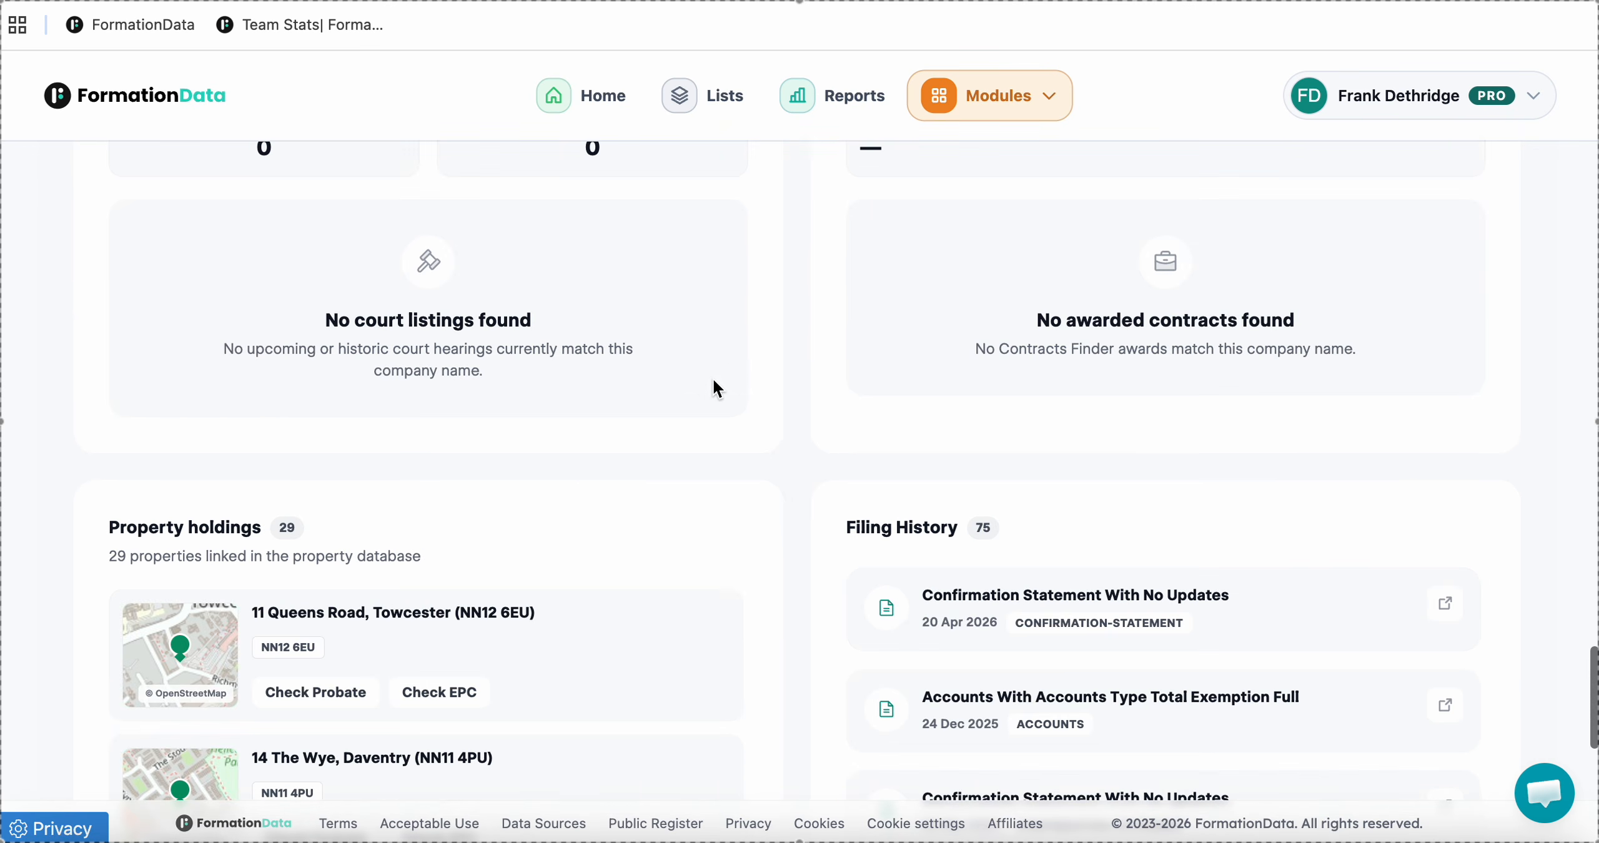
scroll(361, 400, "down", 2)
scroll(361, 400, "down", 5)
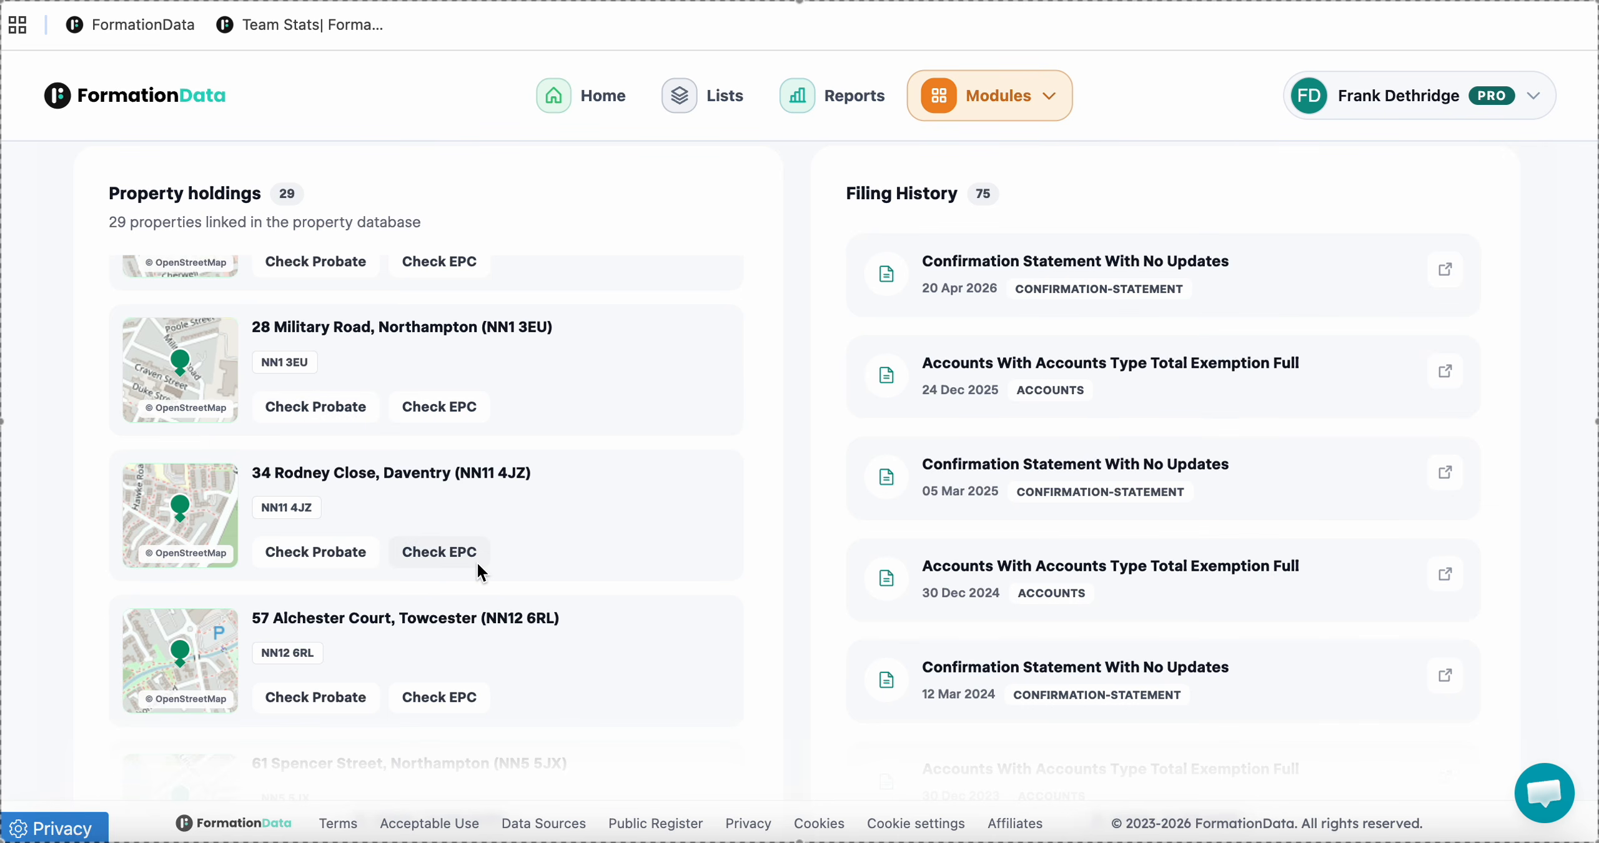
scroll(478, 562, "down", 10)
scroll(477, 563, "down", 6)
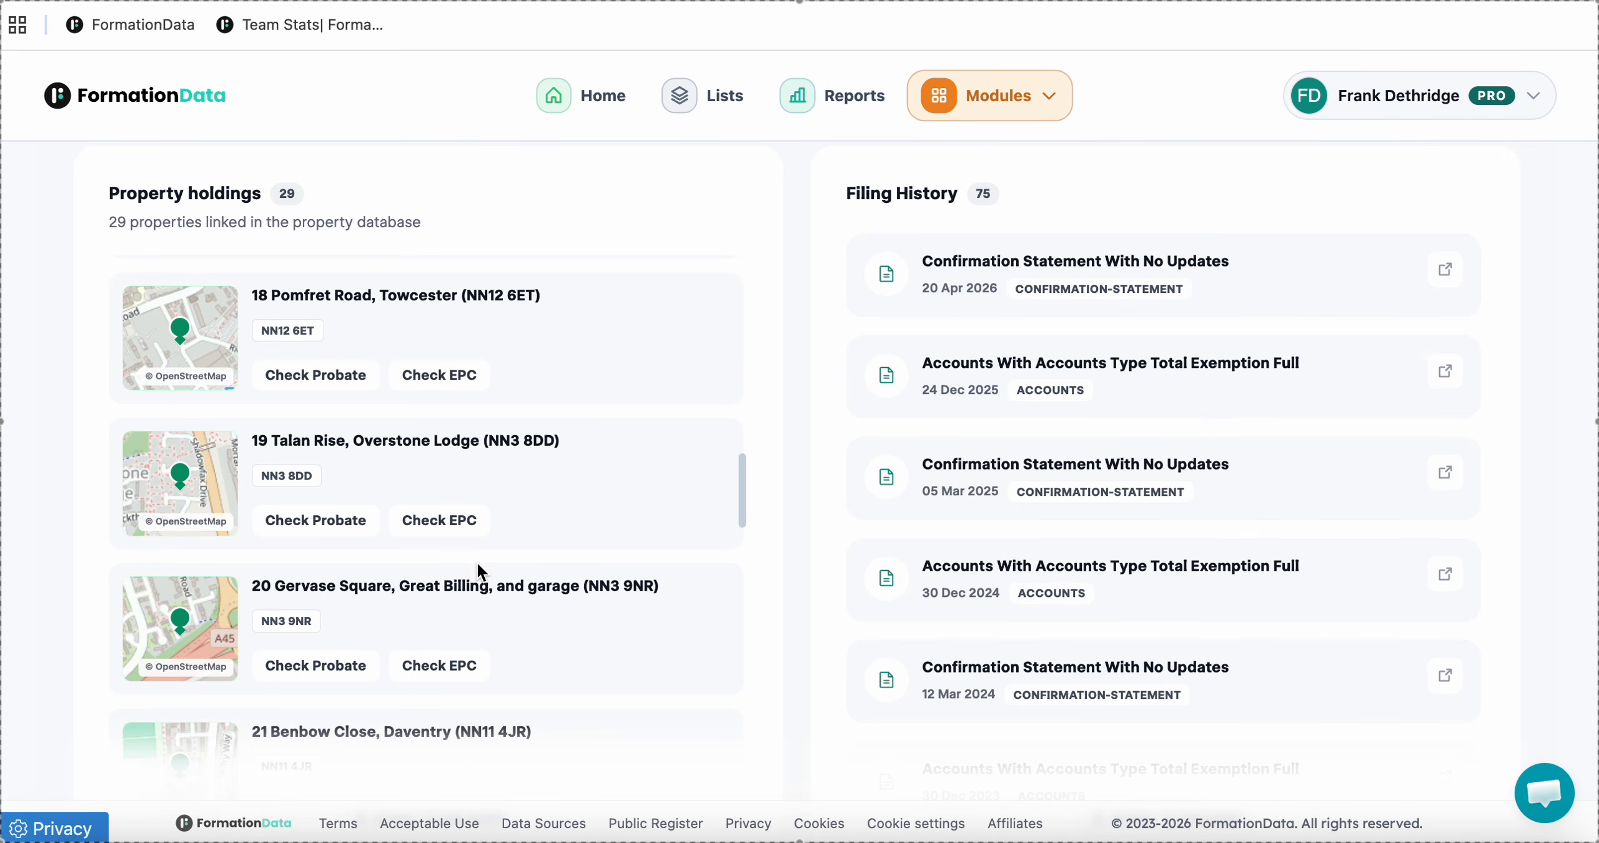
scroll(477, 562, "down", 6)
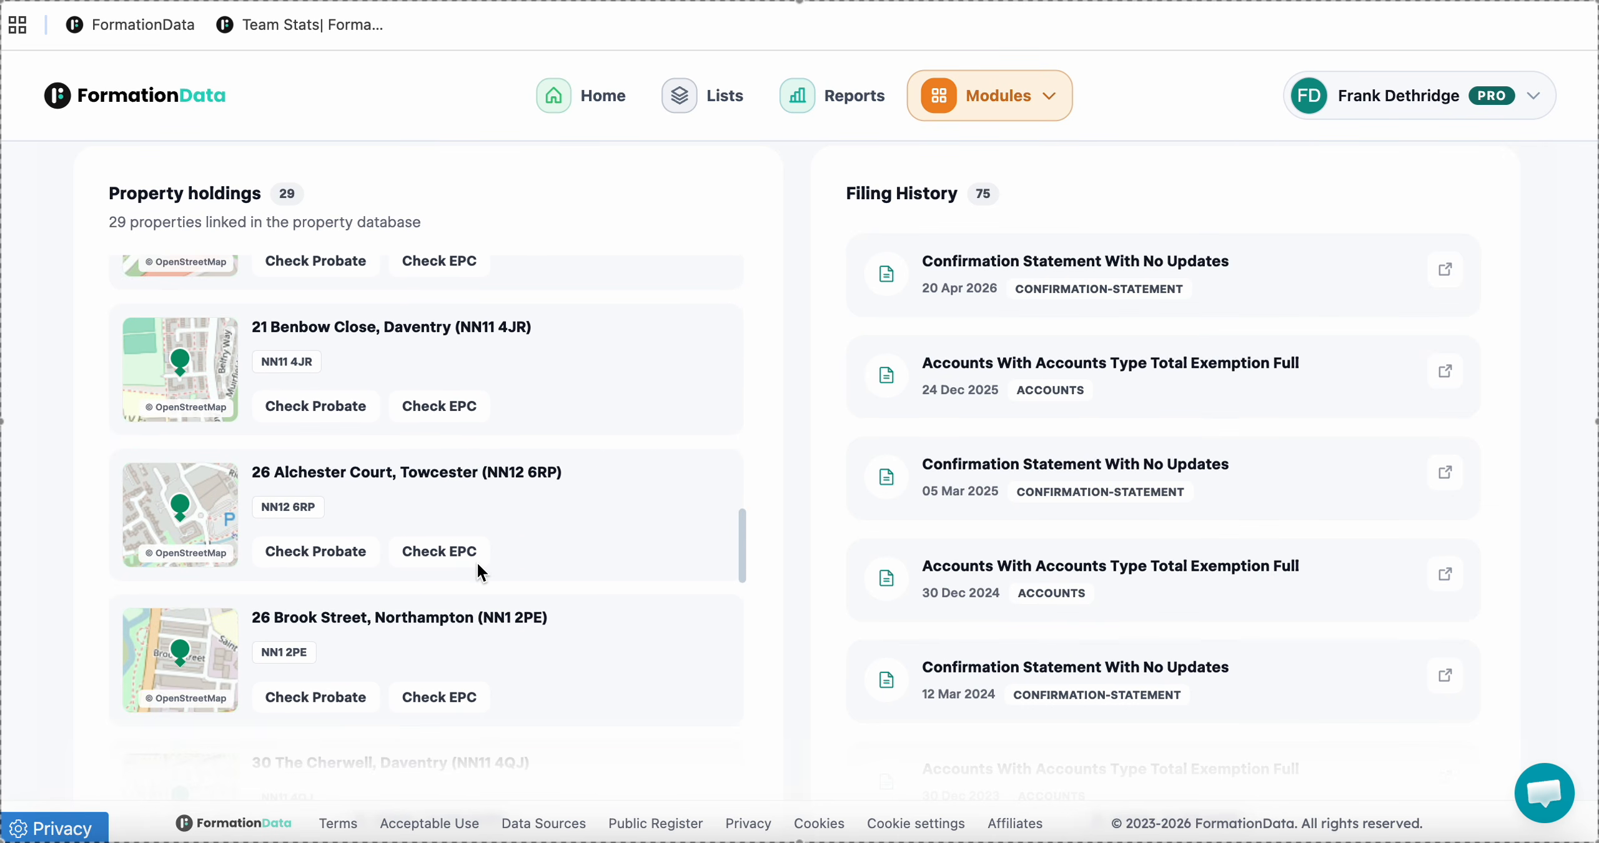
scroll(478, 570, "down", 3)
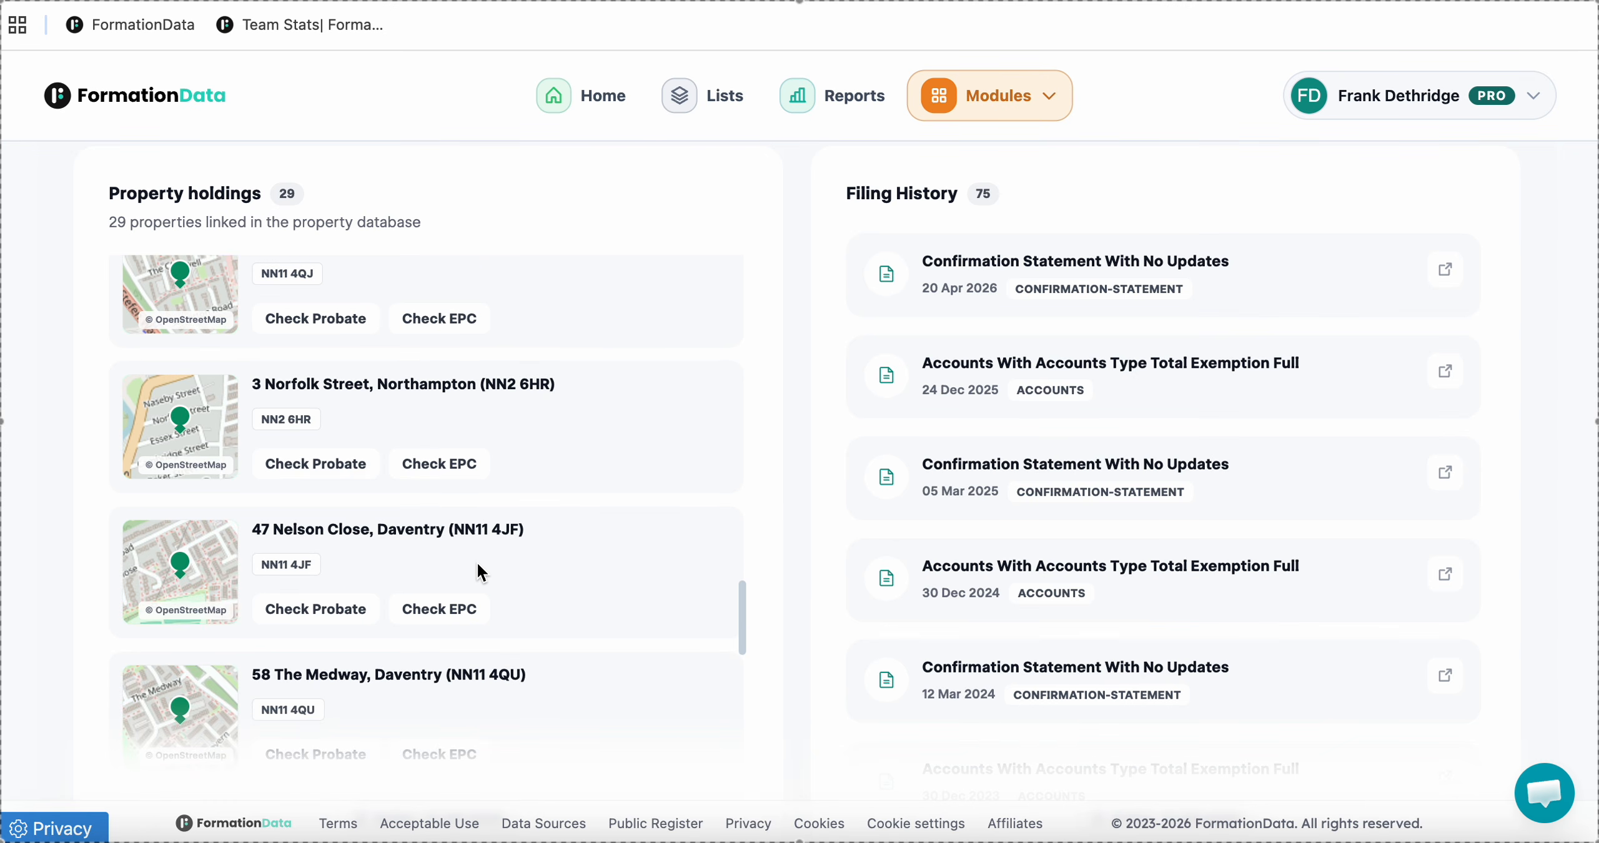
scroll(478, 569, "up", 2)
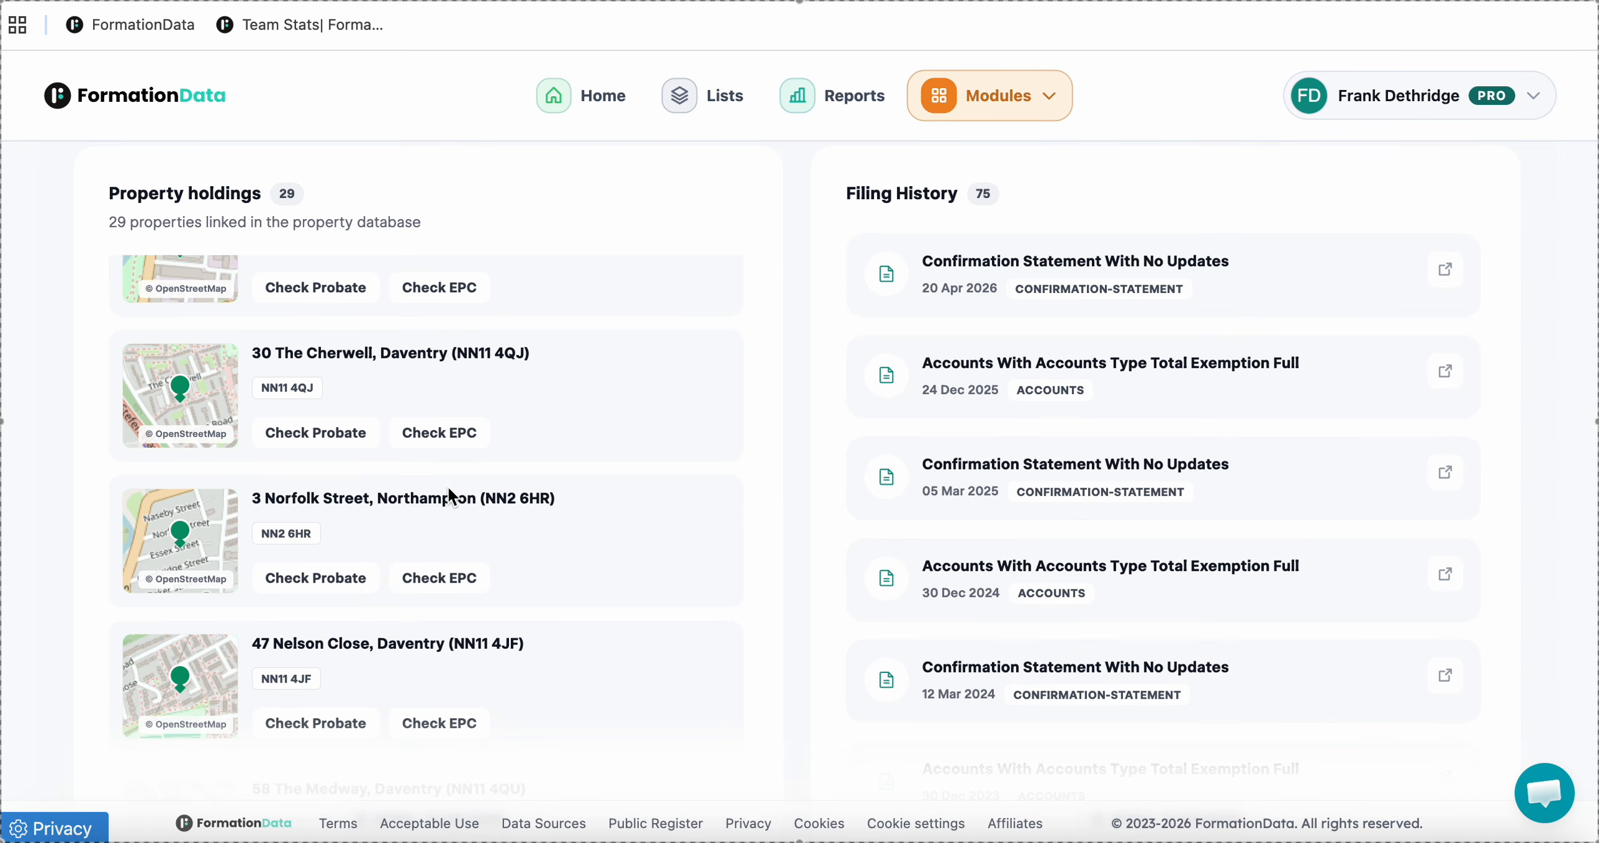
scroll(483, 570, "down", 4)
scroll(483, 570, "down", 3)
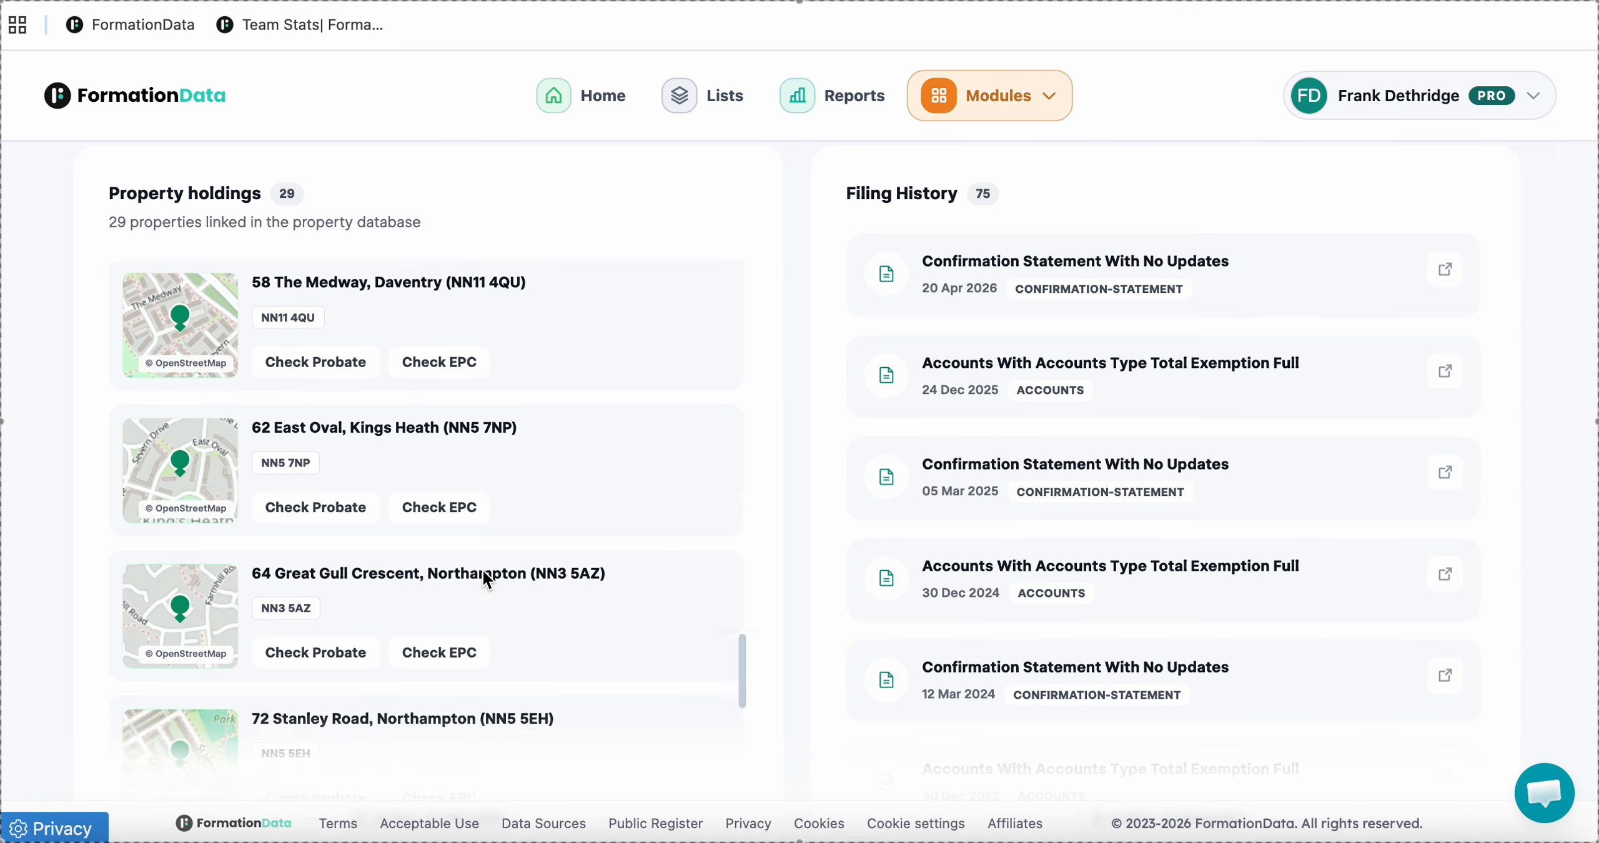
scroll(624, 460, "down", 8)
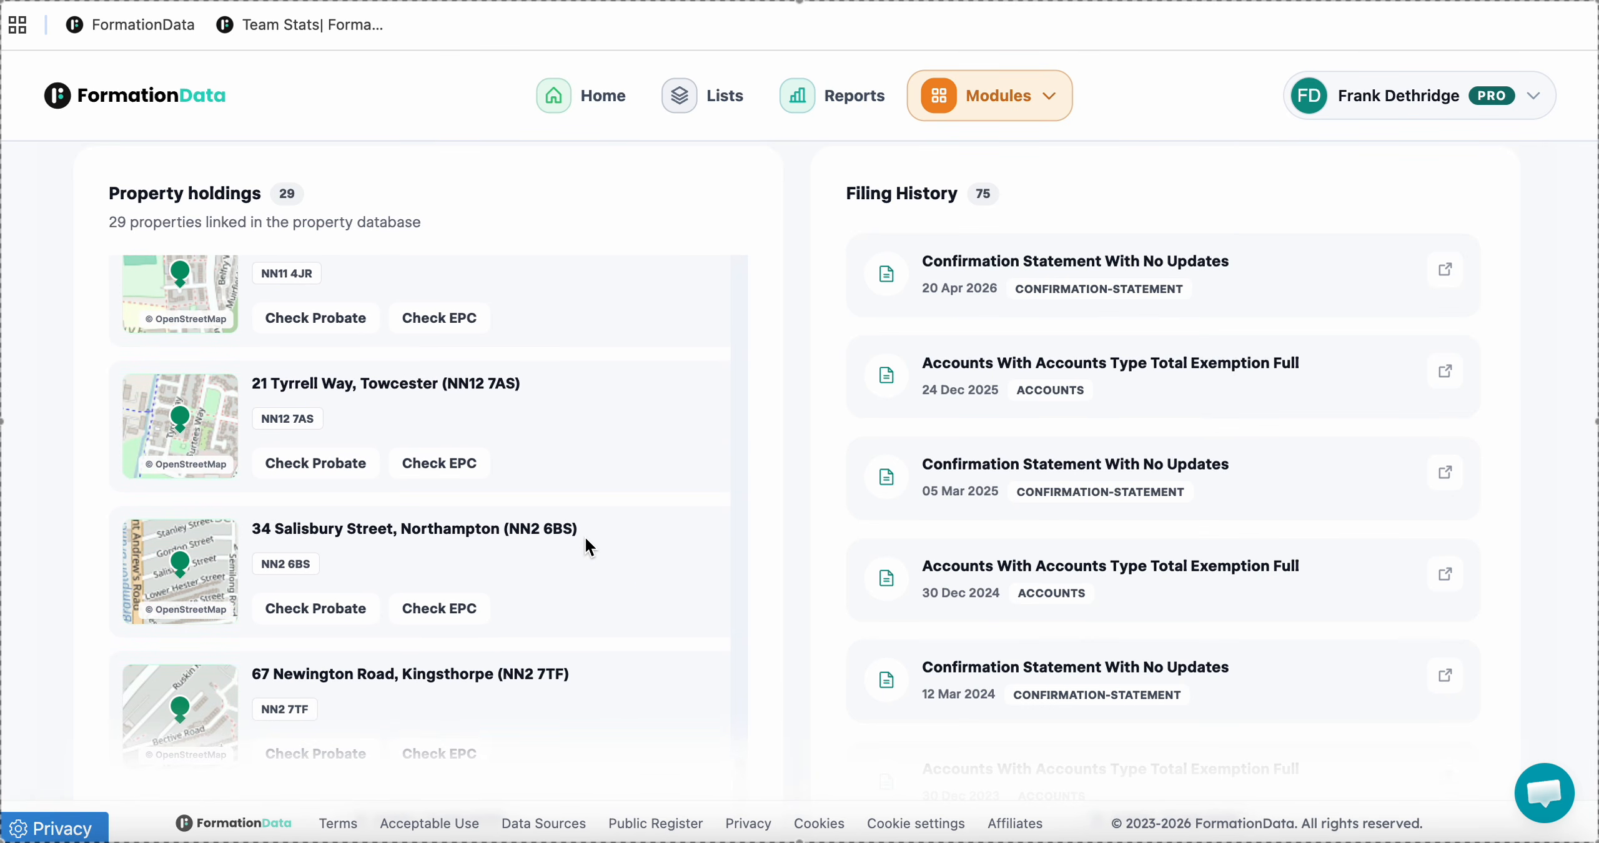
scroll(585, 536, "up", 5)
scroll(867, 453, "down", 10)
Review the company's directors and persons with significant control, and highlight the registered office address in the company overview.
scroll(866, 444, "up", 10)
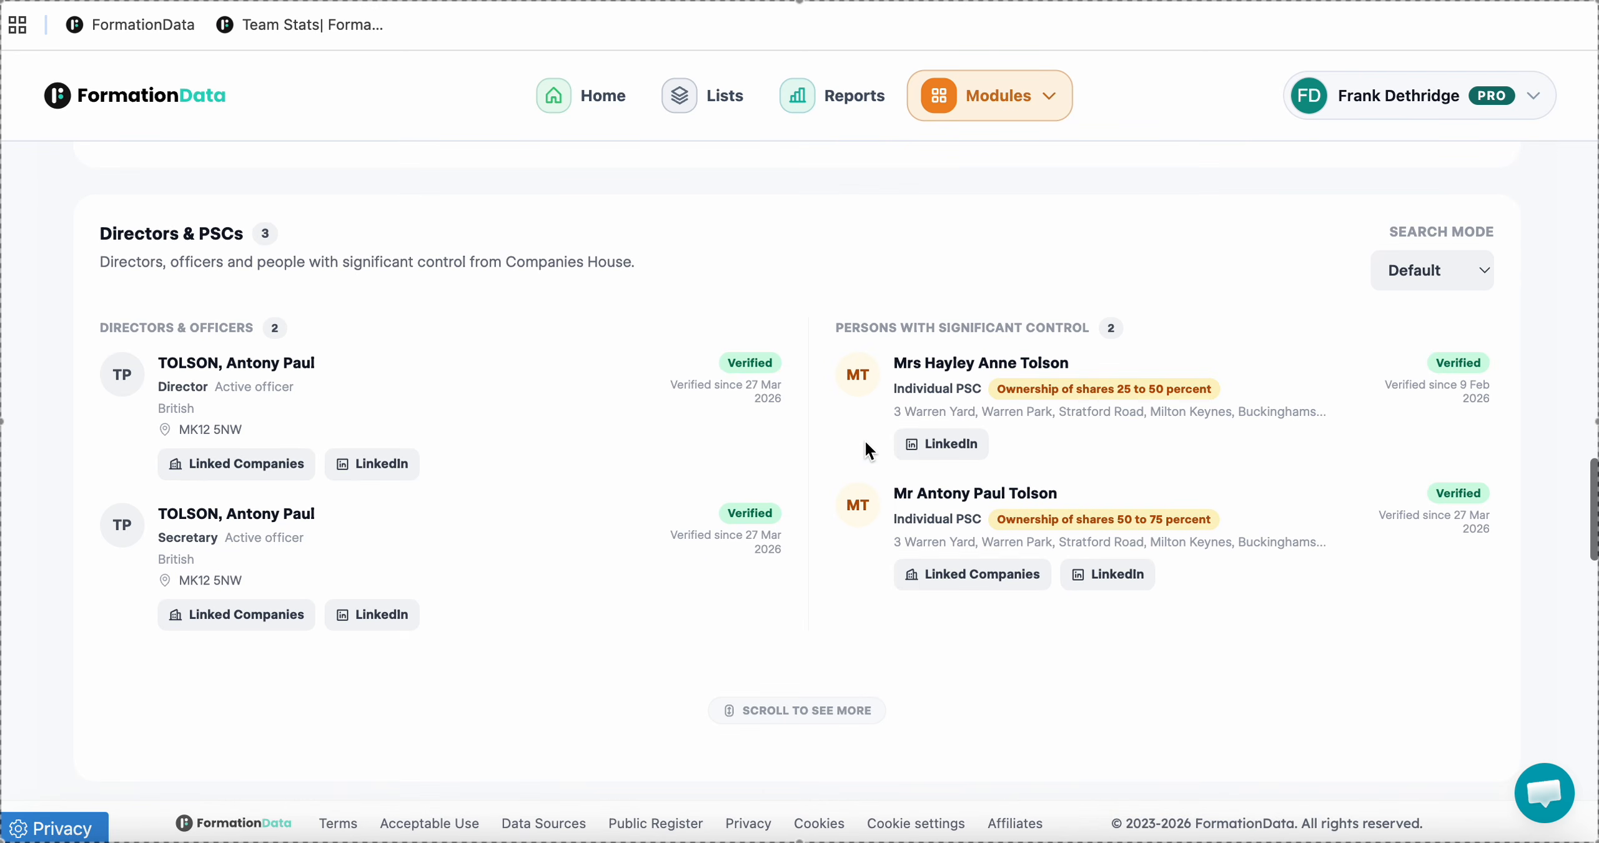
scroll(866, 443, "down", 5)
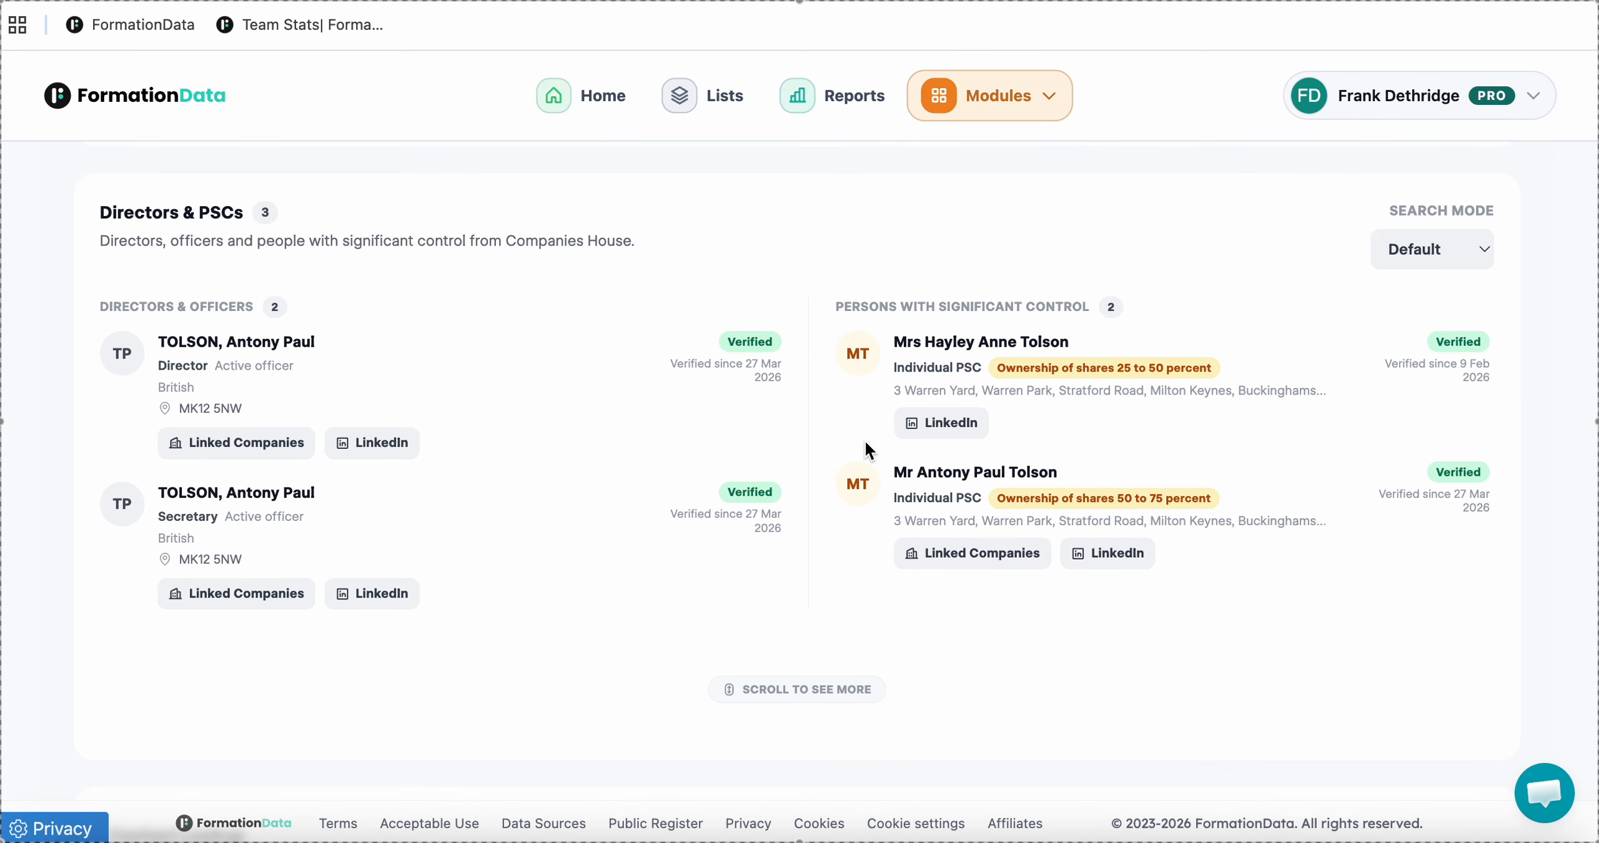
scroll(866, 444, "up", 10)
scroll(864, 443, "up", 10)
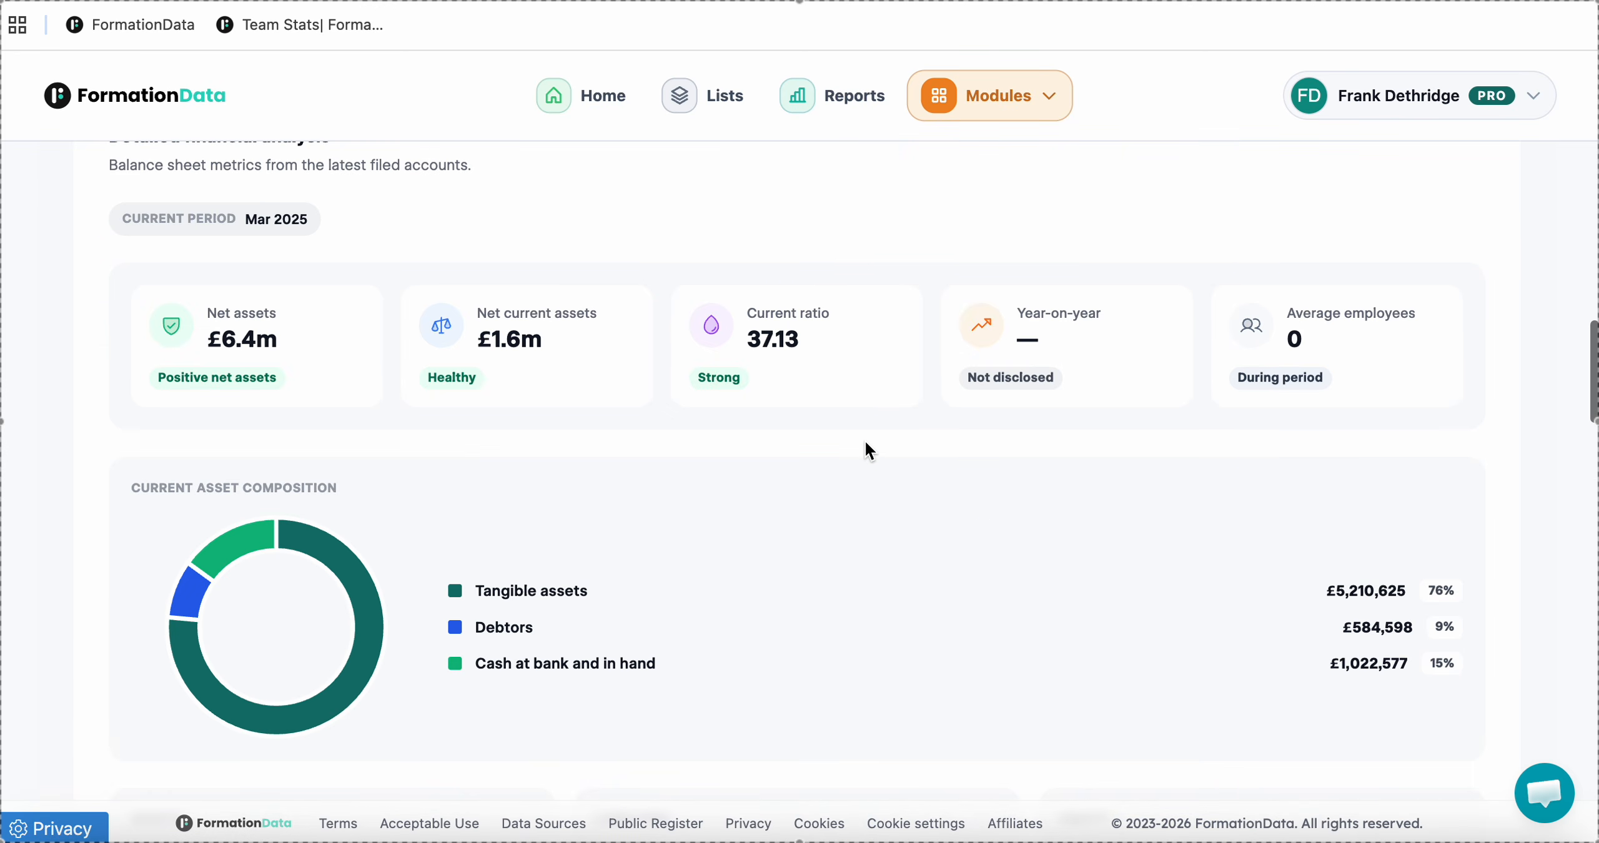
scroll(865, 445, "up", 2)
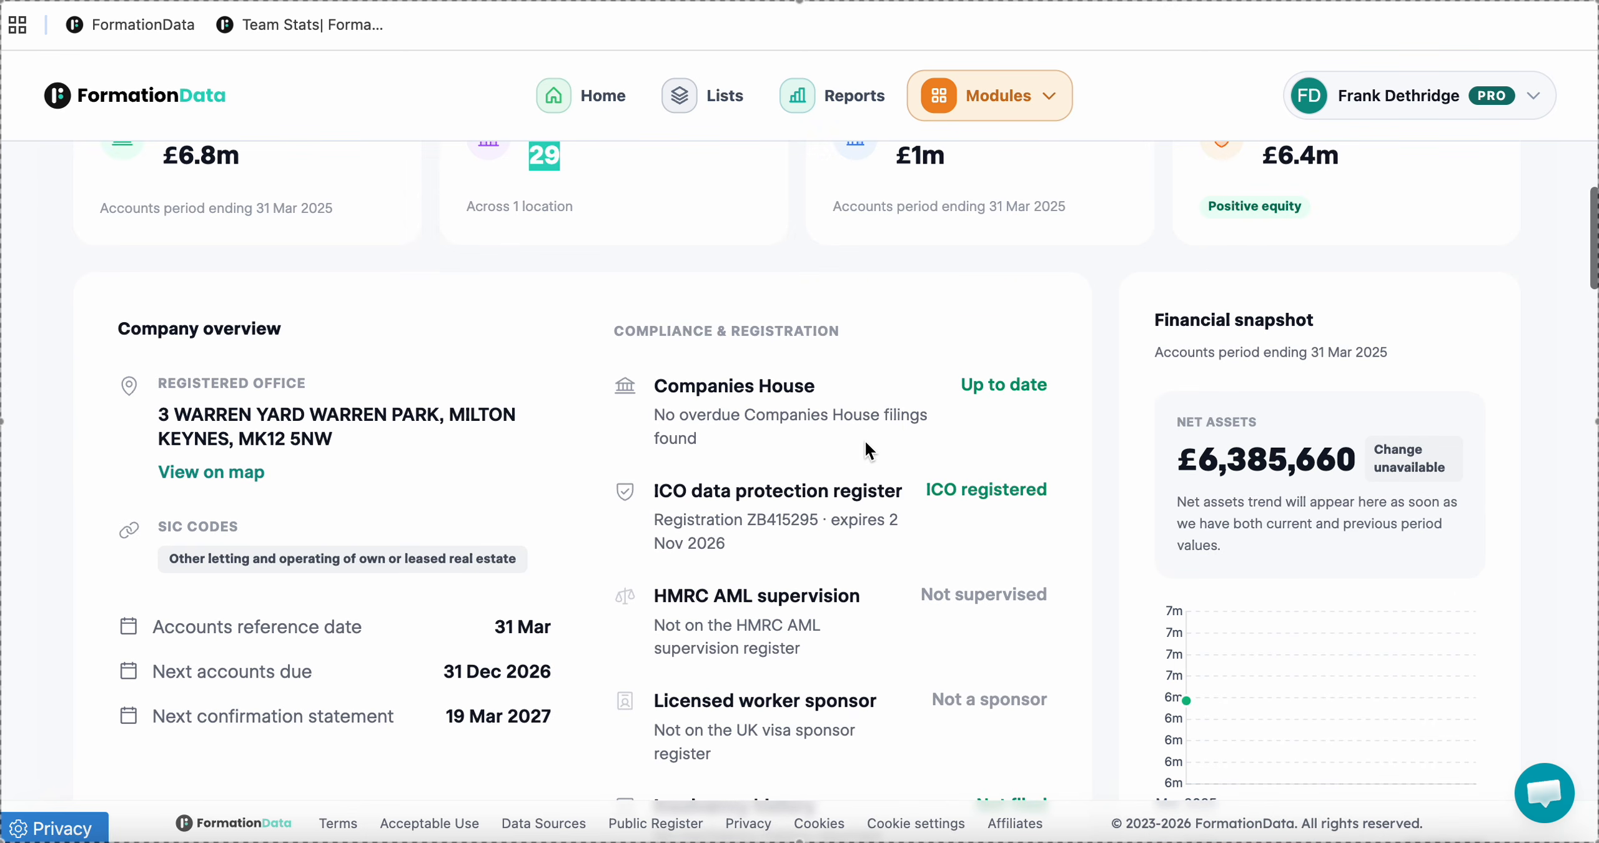
left_click_drag(334, 440, 148, 419)
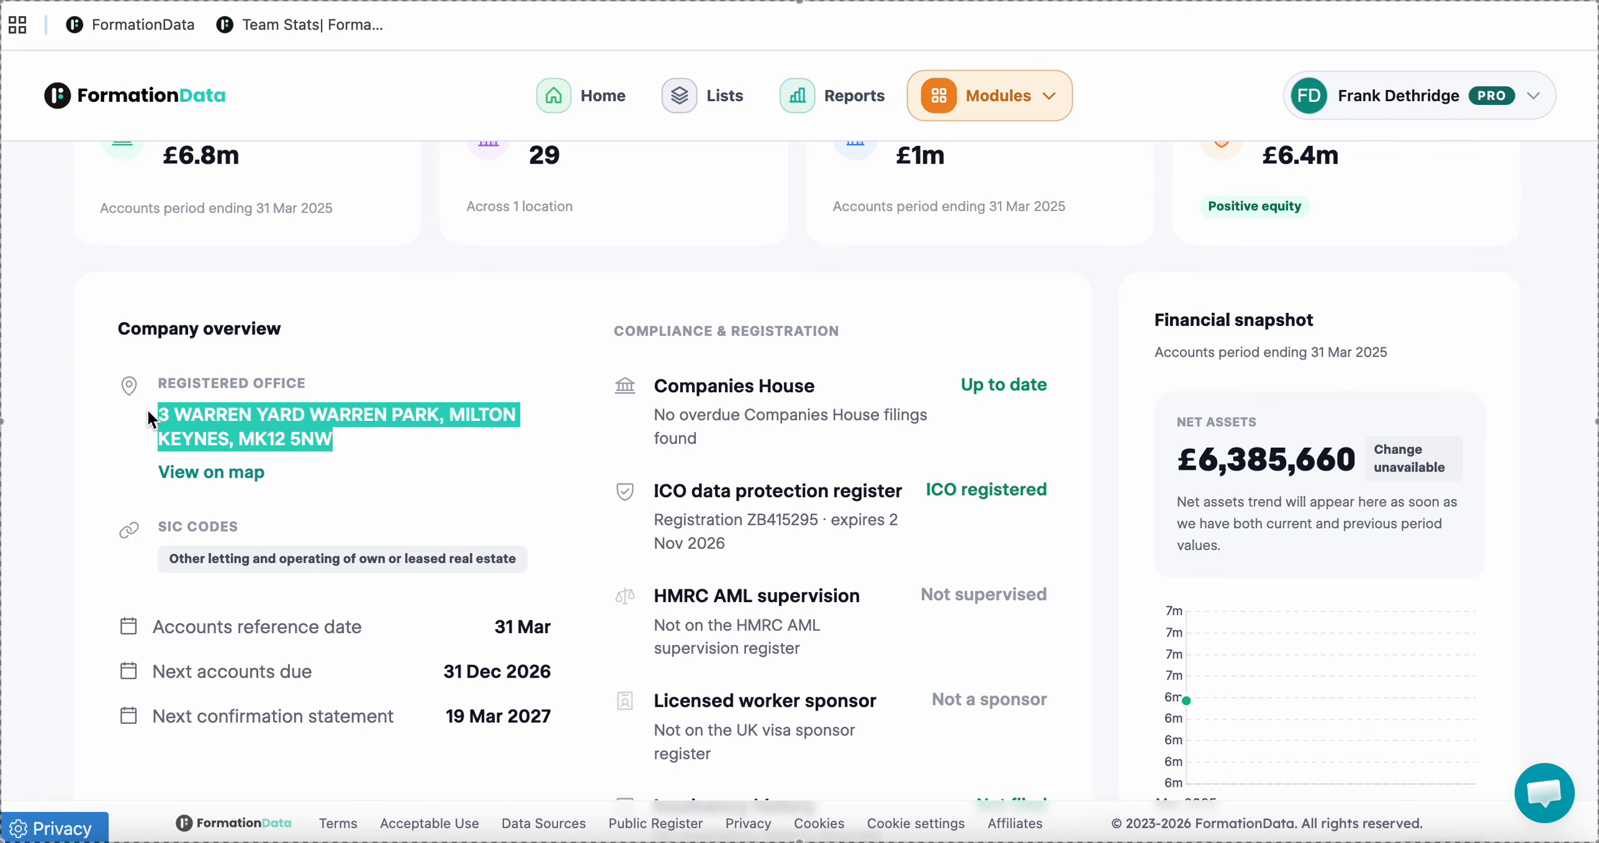
Recheck the Infiniti Systems Limited record's header and key figures, and close it to get back to the property search.
left_click(544, 361)
scroll(544, 360, "up", 10)
scroll(616, 243, "up", 5)
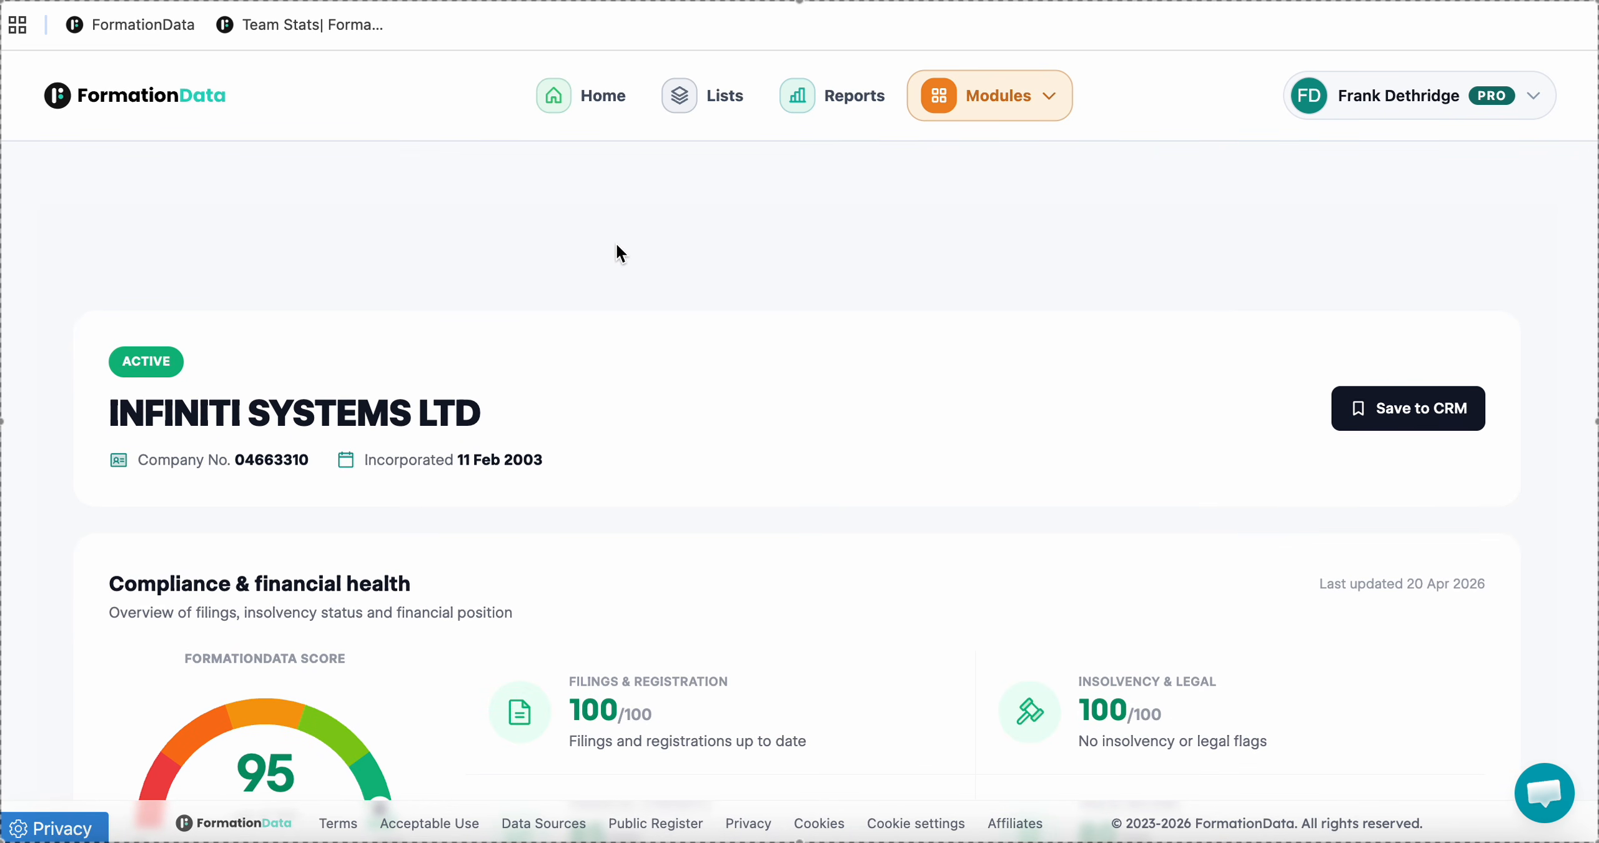
scroll(616, 253, "down", 10)
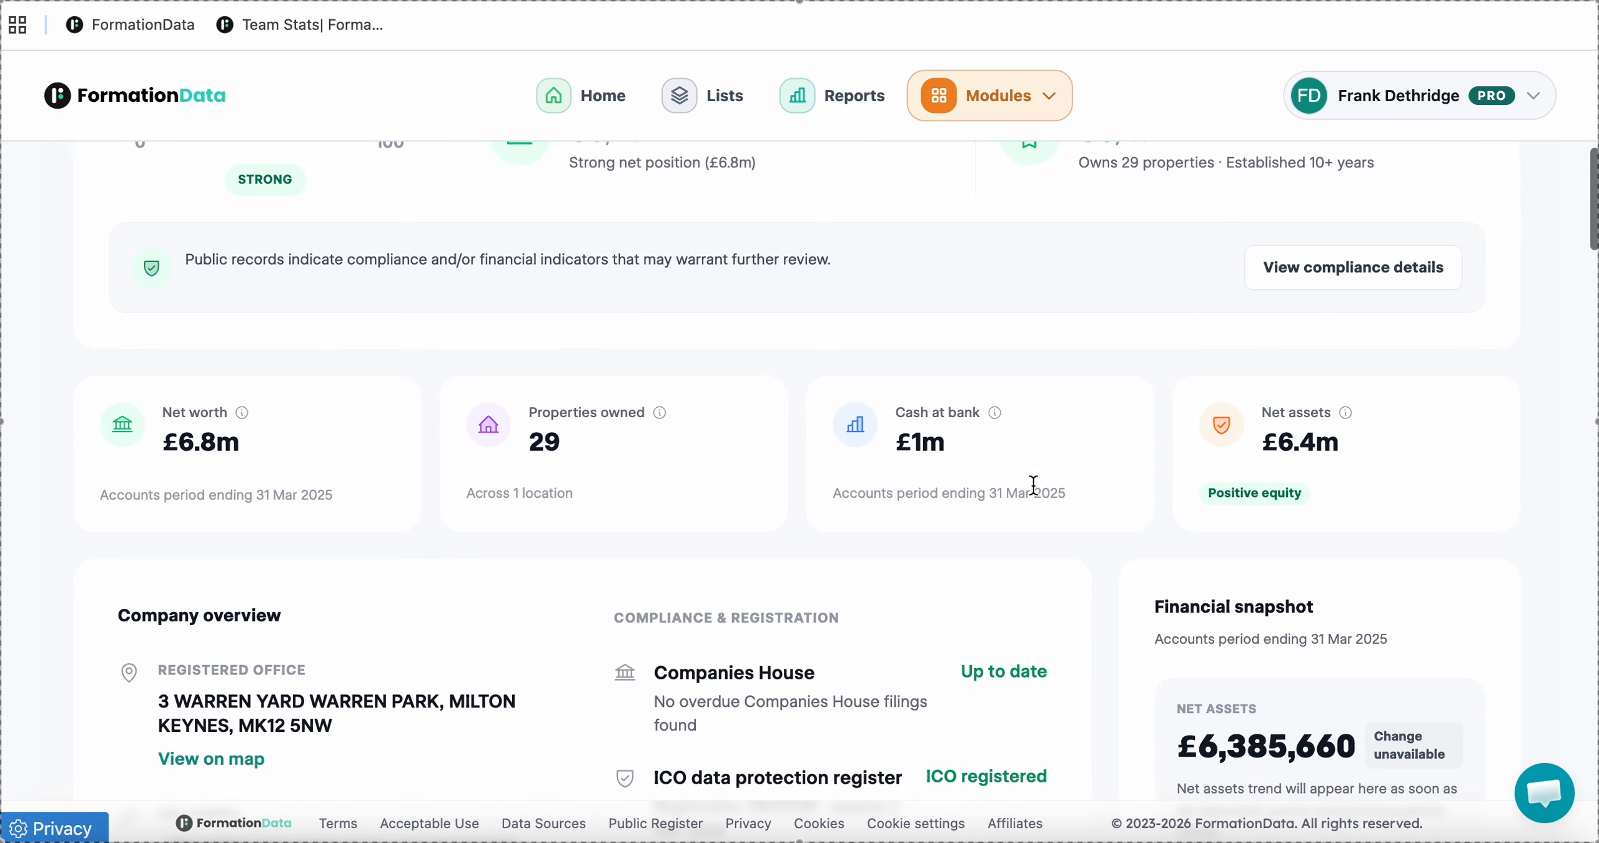
double_click(870, 462)
left_click(847, 329)
key("super+w")
scroll(1511, 270, "up", 10)
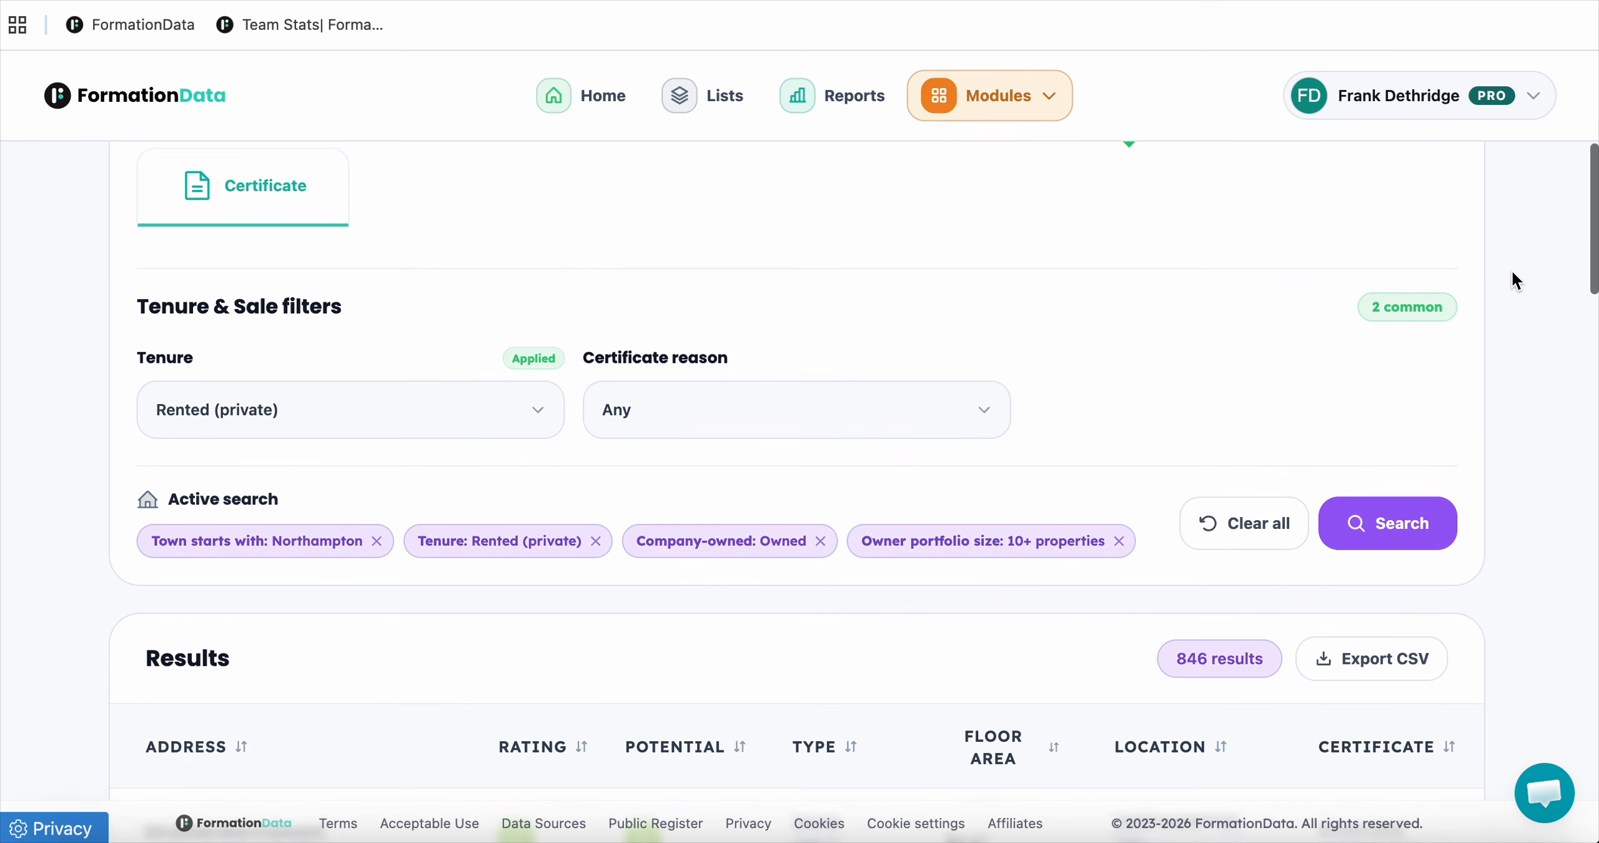
scroll(304, 346, "up", 3)
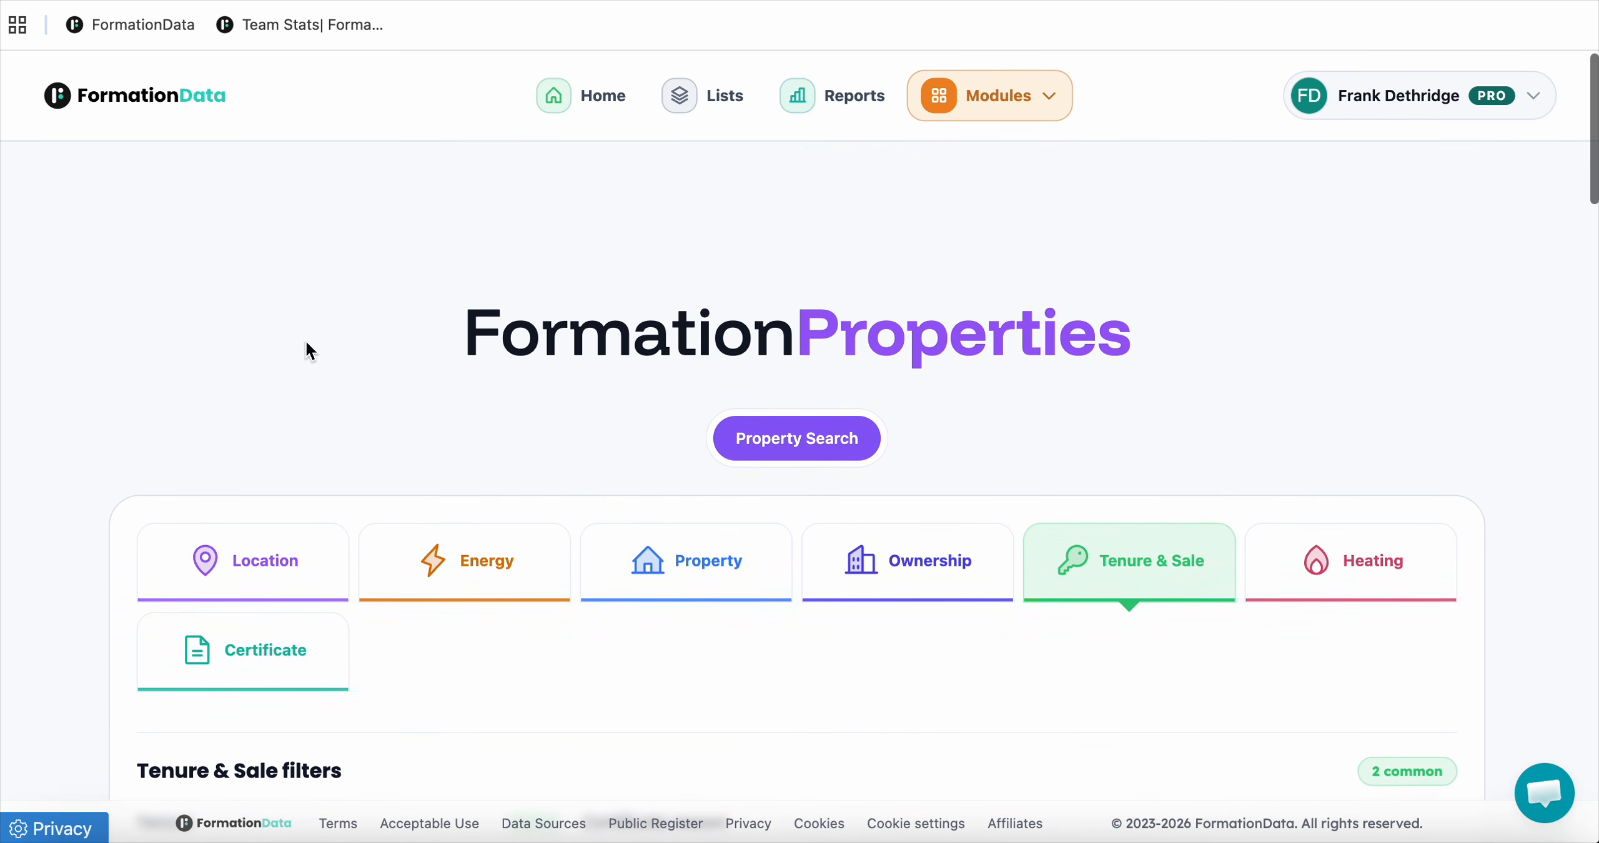
Go to the home page's data modules and open the Probate module.
left_click(603, 95)
scroll(1064, 353, "down", 3)
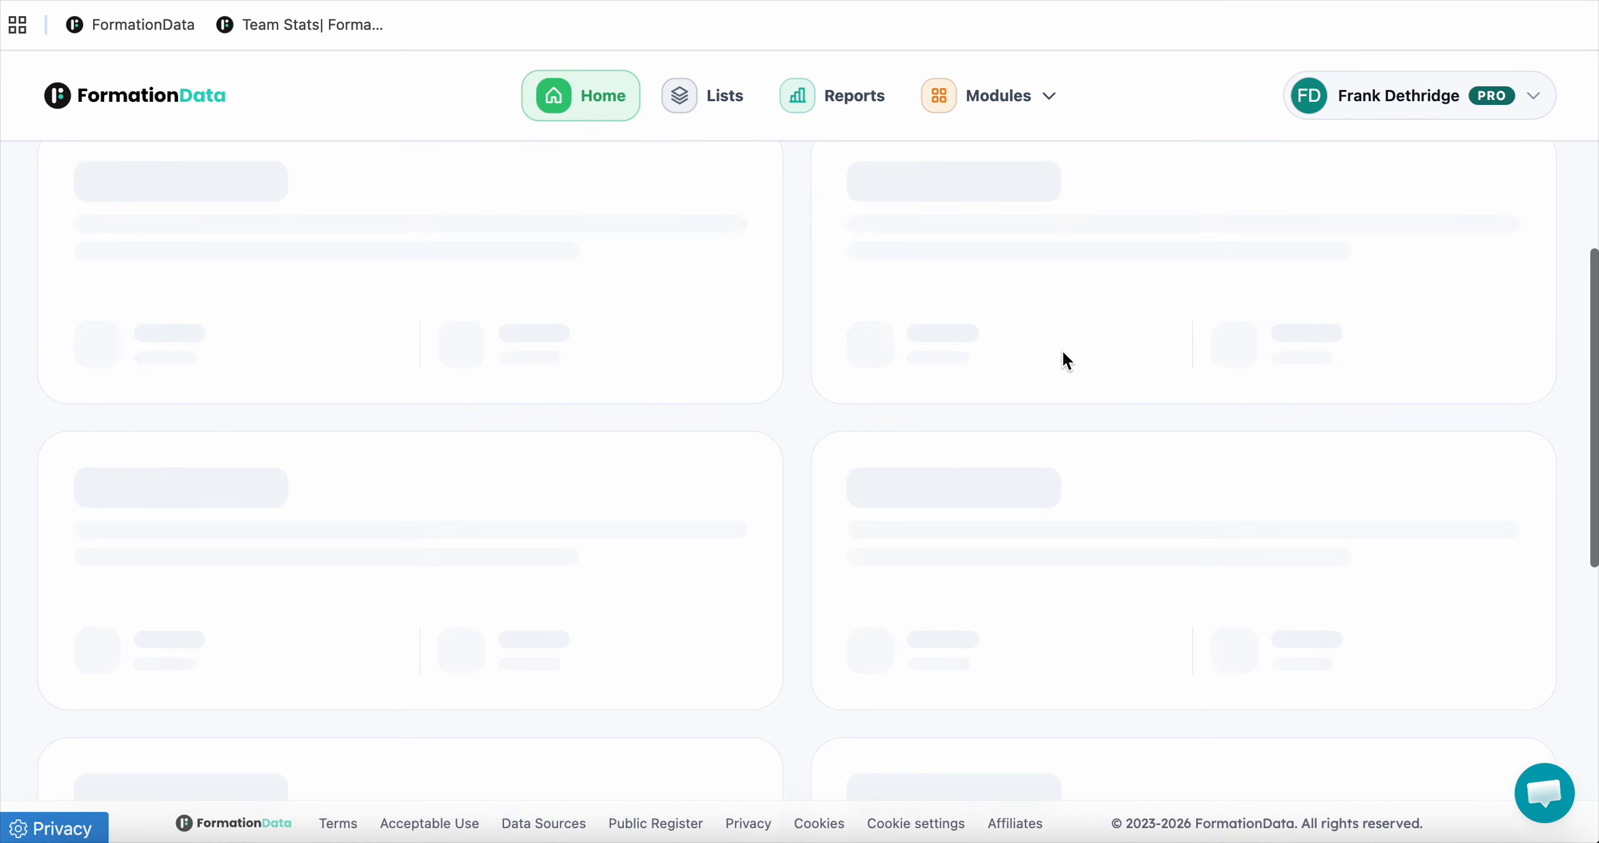
scroll(1049, 368, "down", 4)
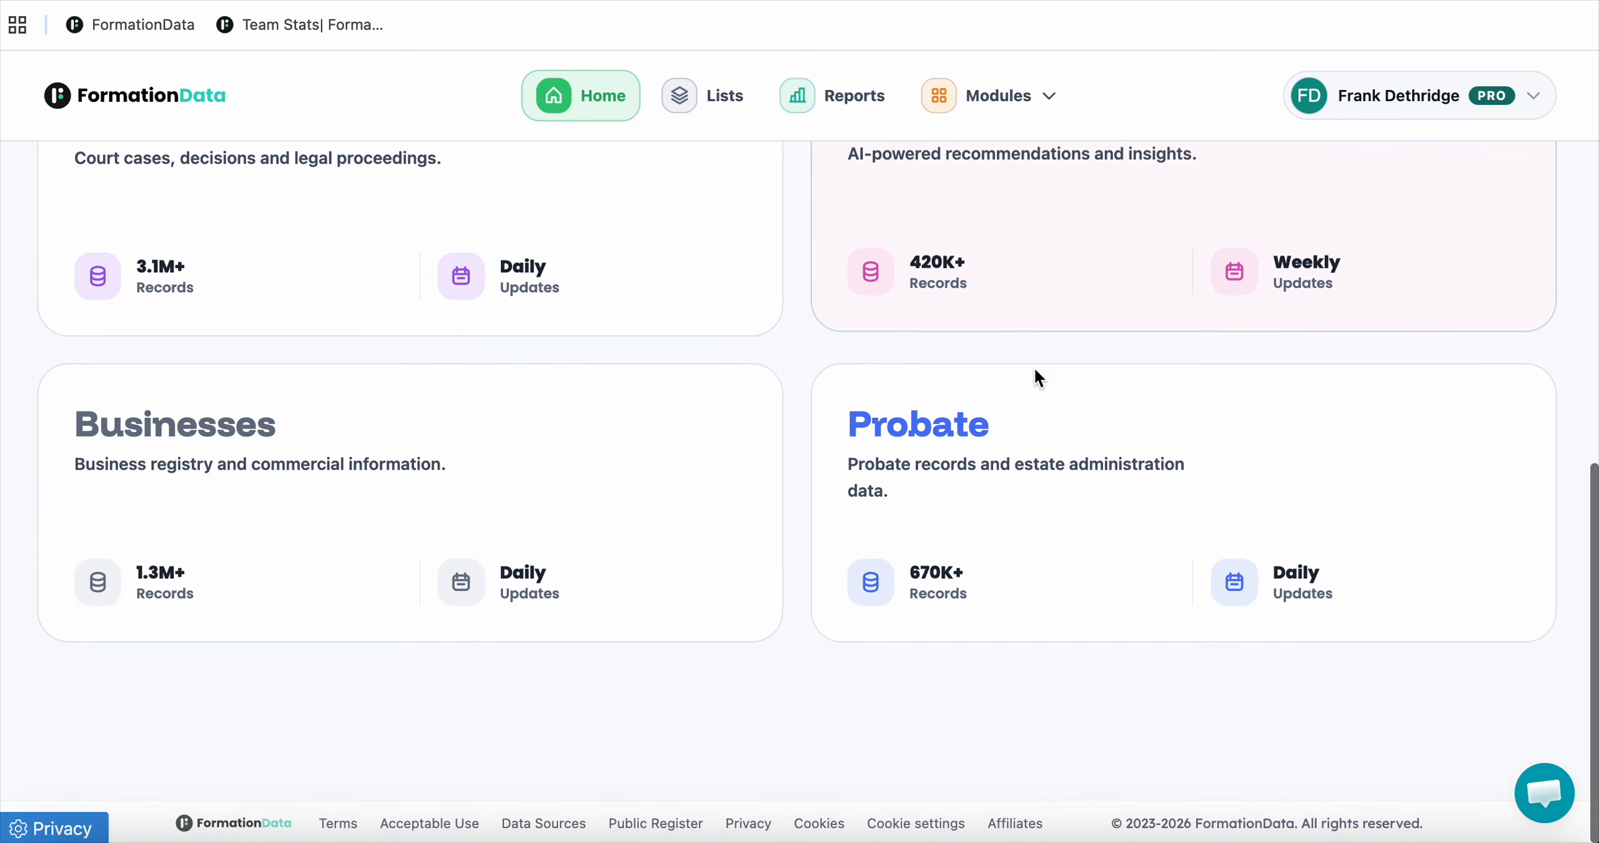
left_click(956, 441)
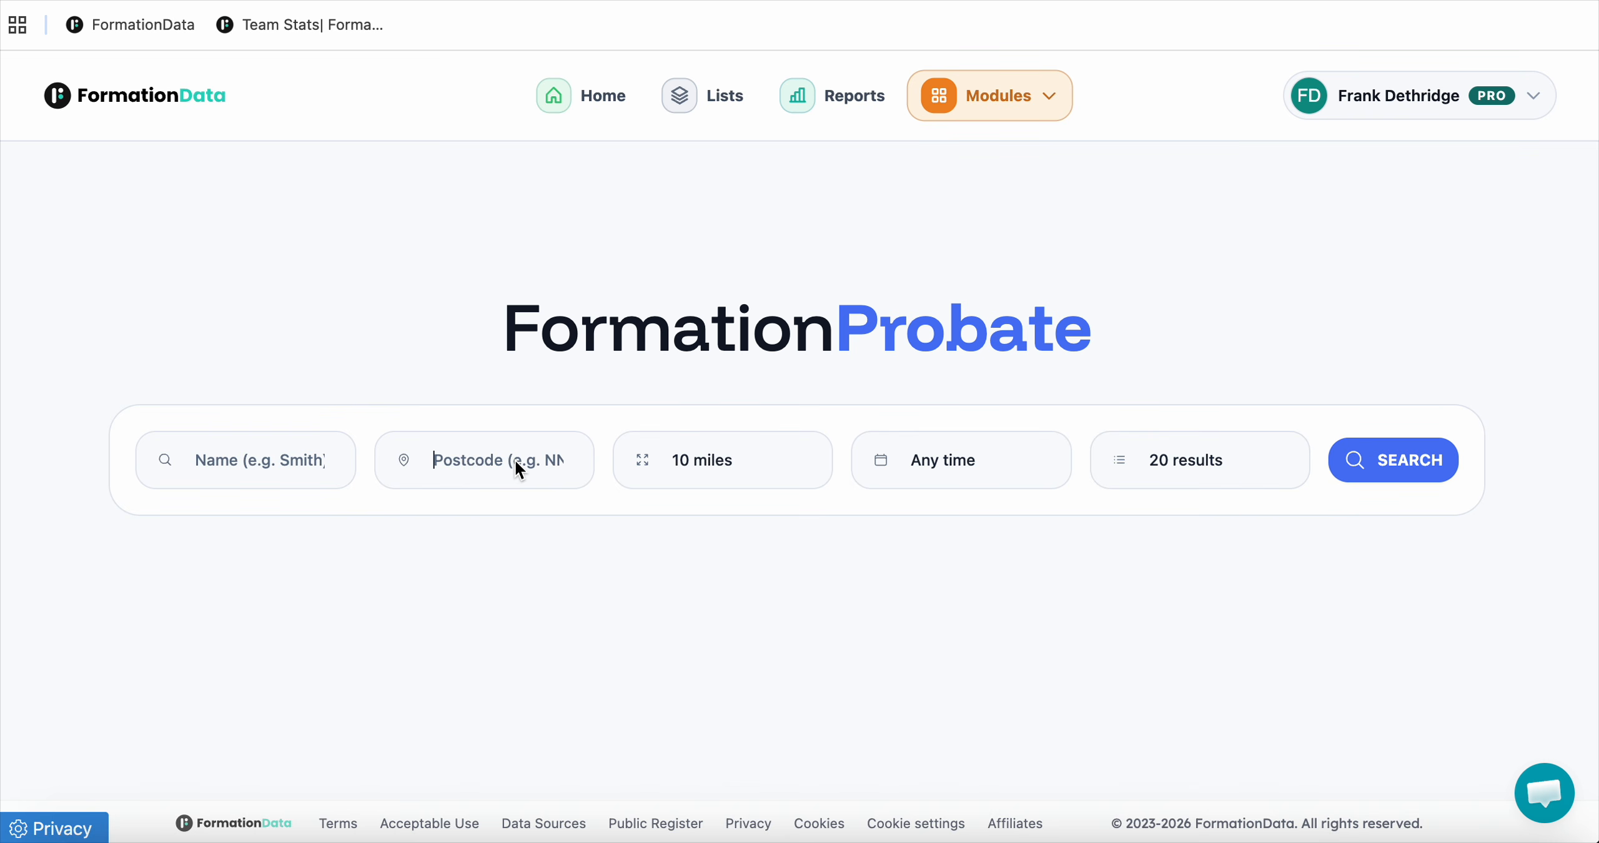
Search for probate notices around postcode nn3 9ag with the limit set to 50 results.
type("nn3 9ag")
left_click(1157, 465)
left_click(1205, 491)
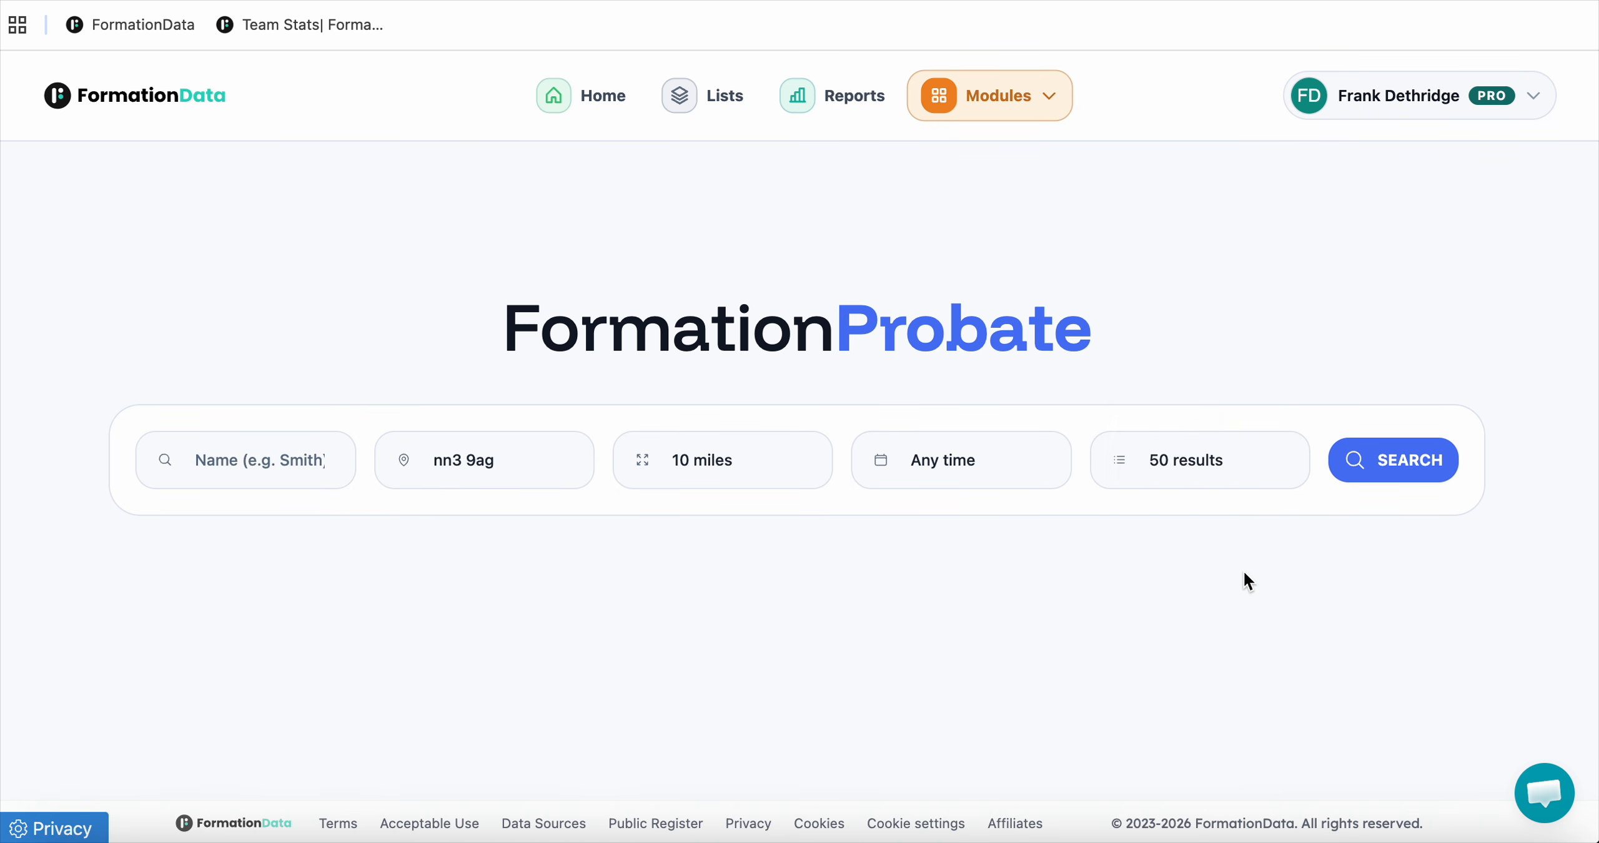
left_click(1393, 477)
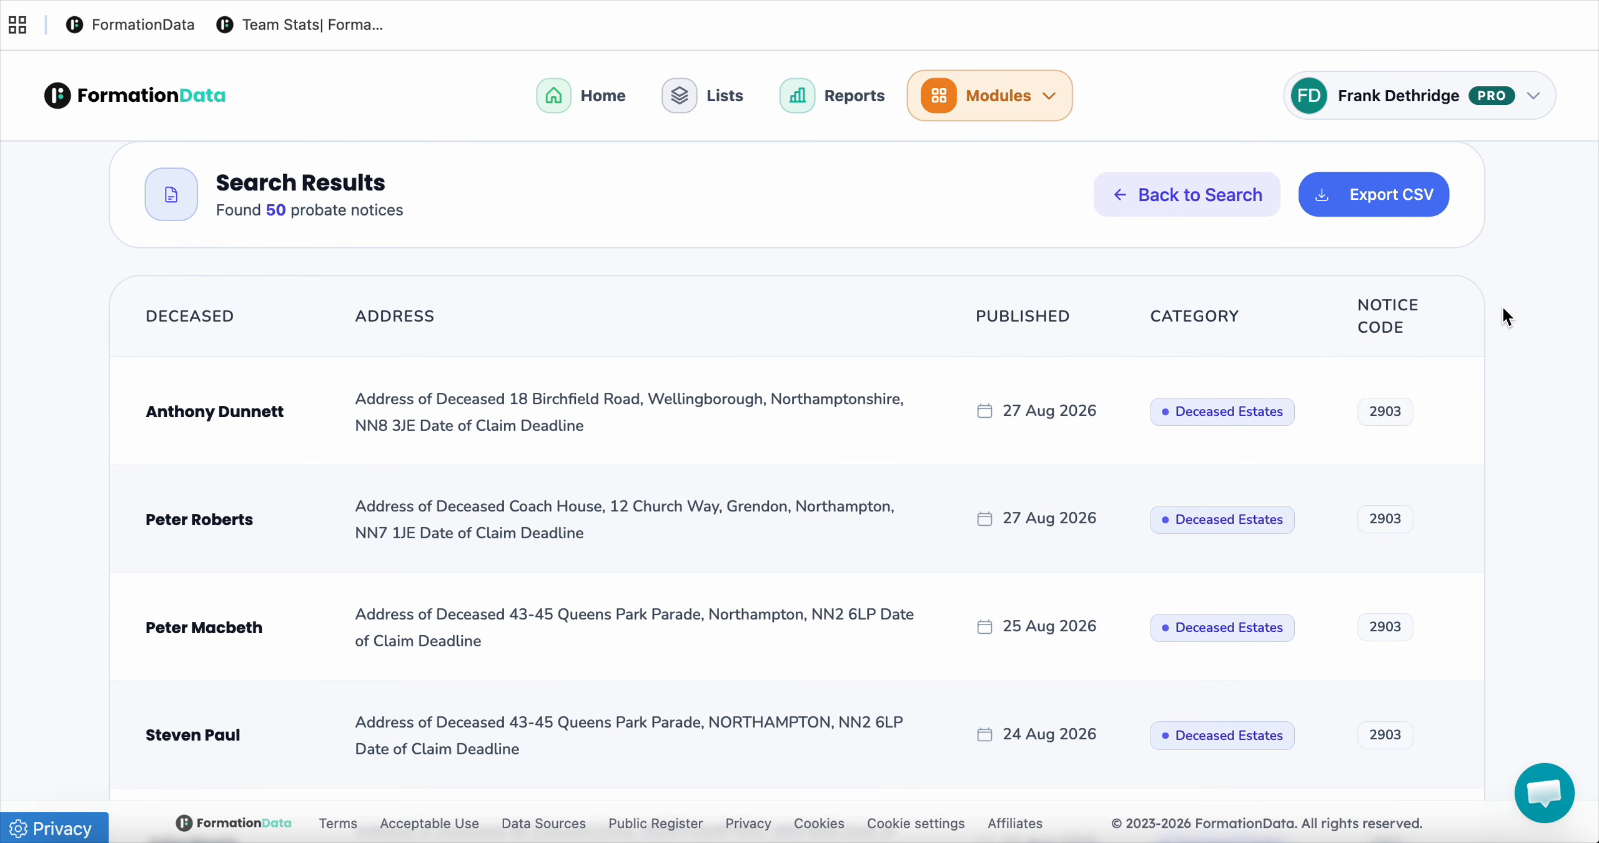
Look through the list of probate notices and open the first deceased estate record.
scroll(725, 328, "down", 2)
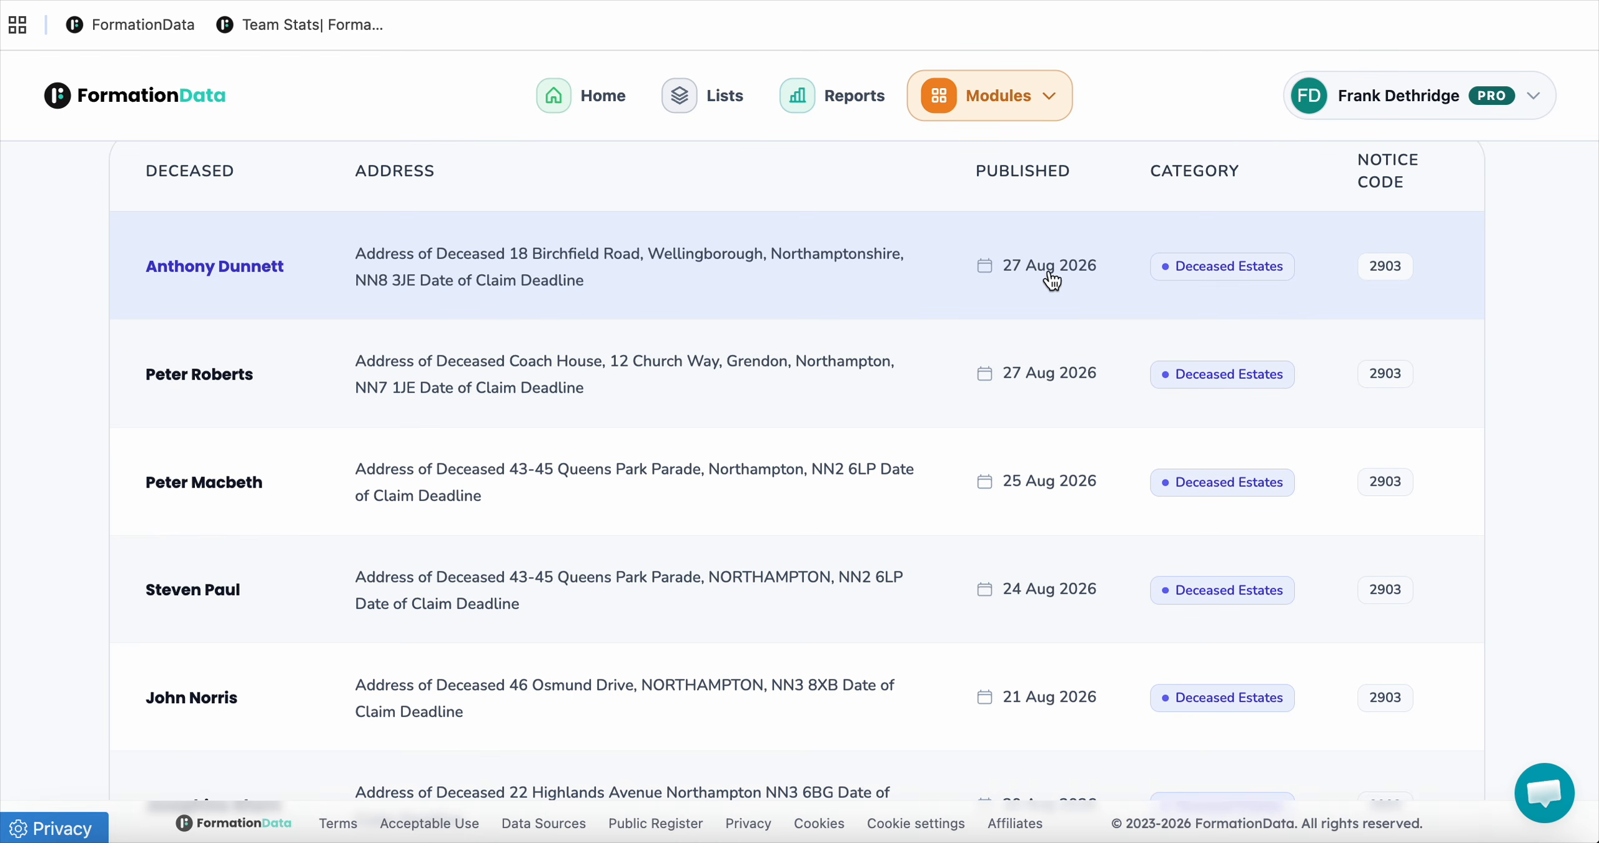
scroll(1043, 505, "down", 6)
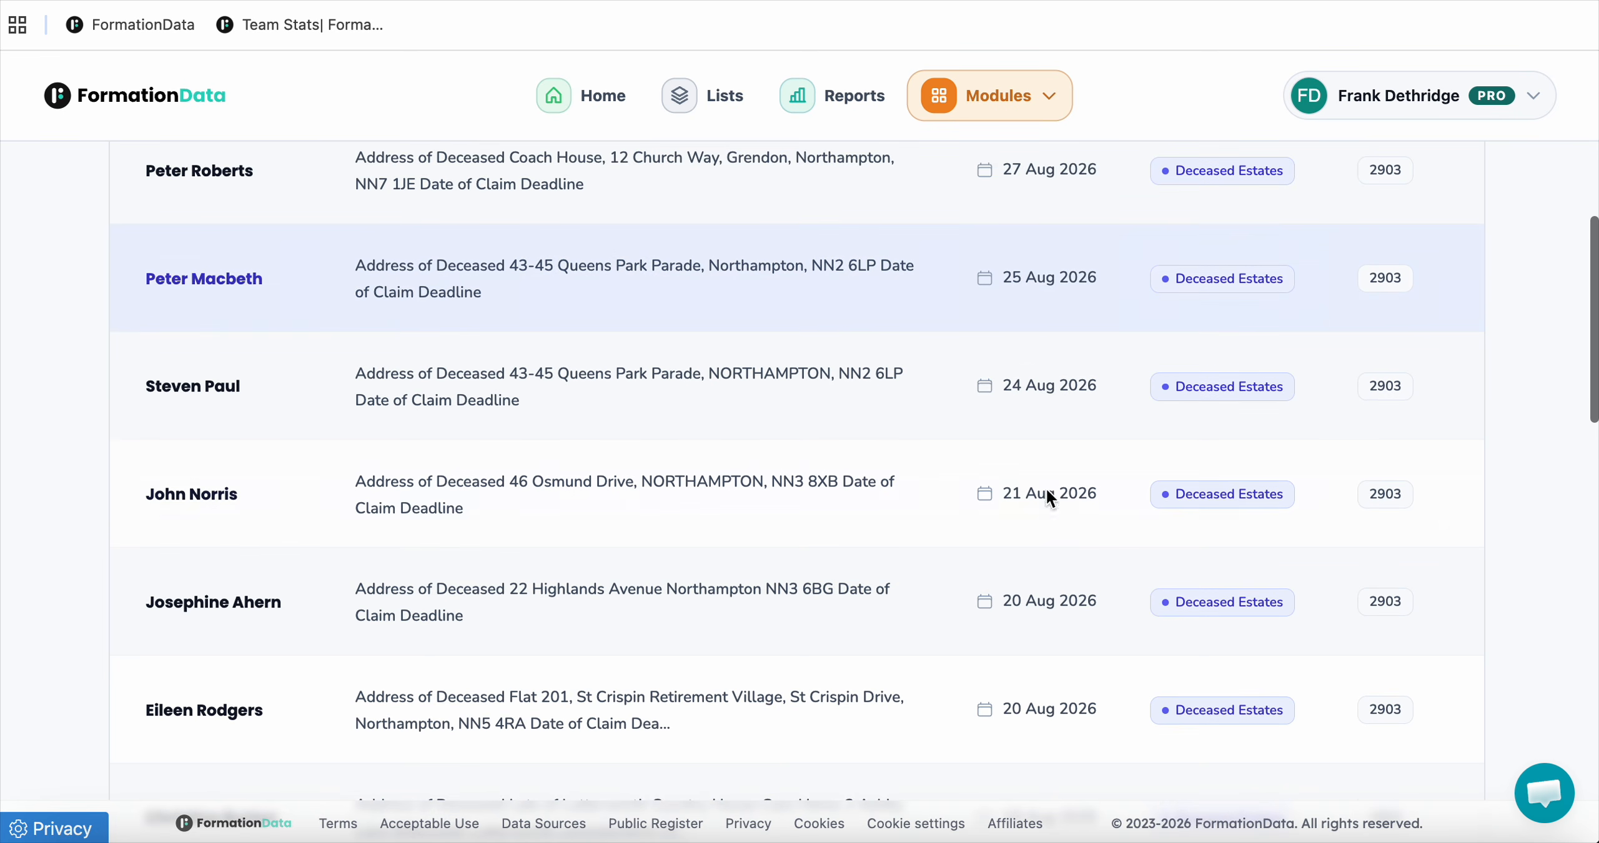
scroll(972, 347, "down", 2)
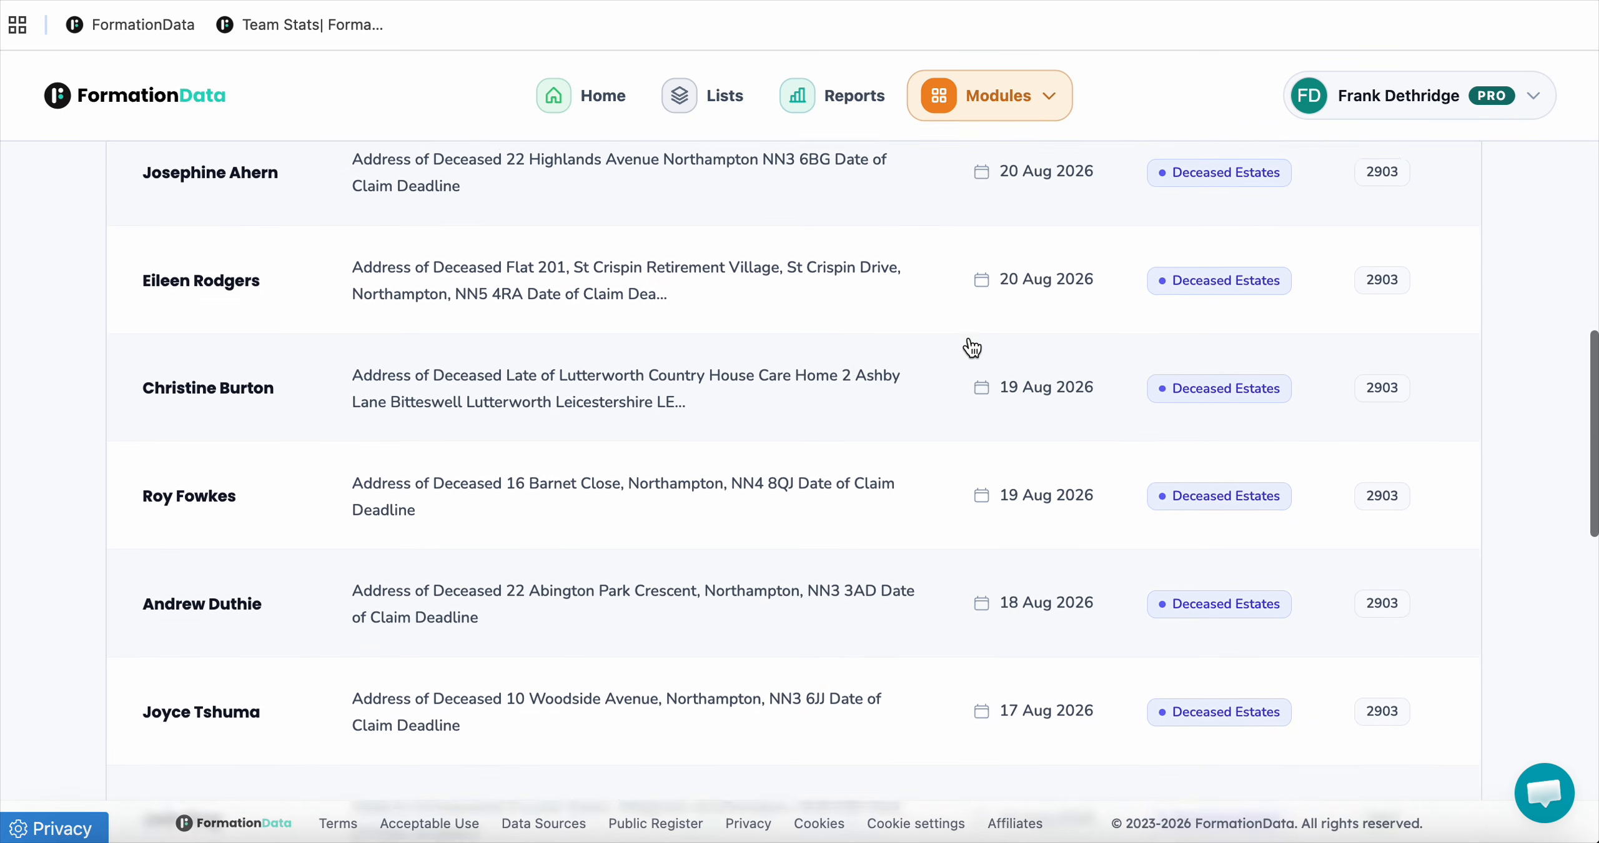
scroll(967, 346, "up", 12)
left_click(278, 516)
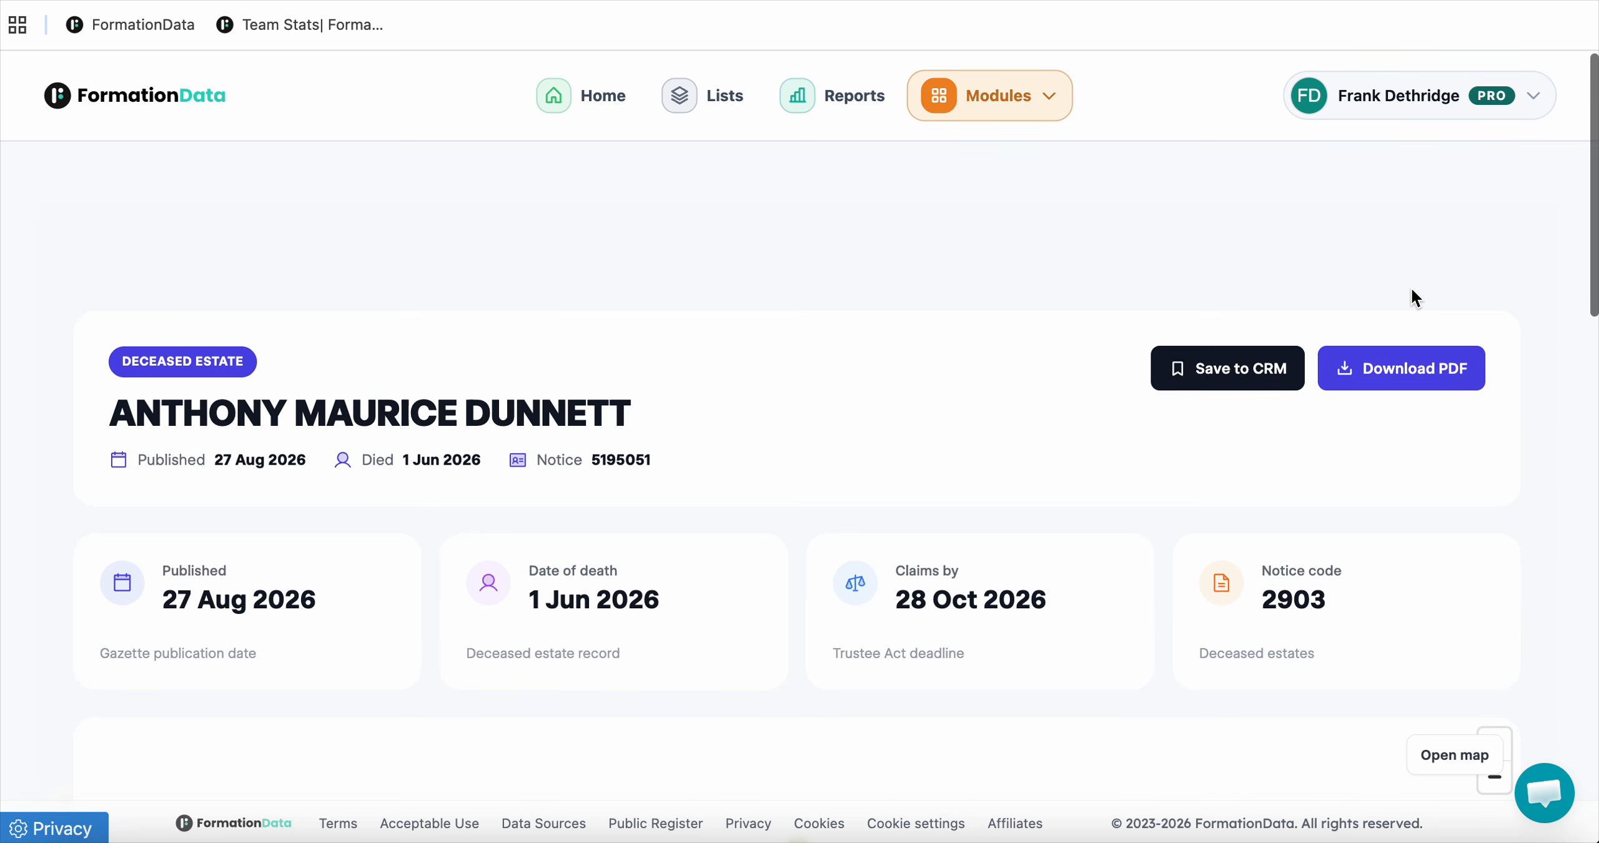
Examine the estate details in the probate record and highlight the solicitor firm's name under Representative.
scroll(1411, 287, "down", 8)
scroll(1519, 605, "down", 5)
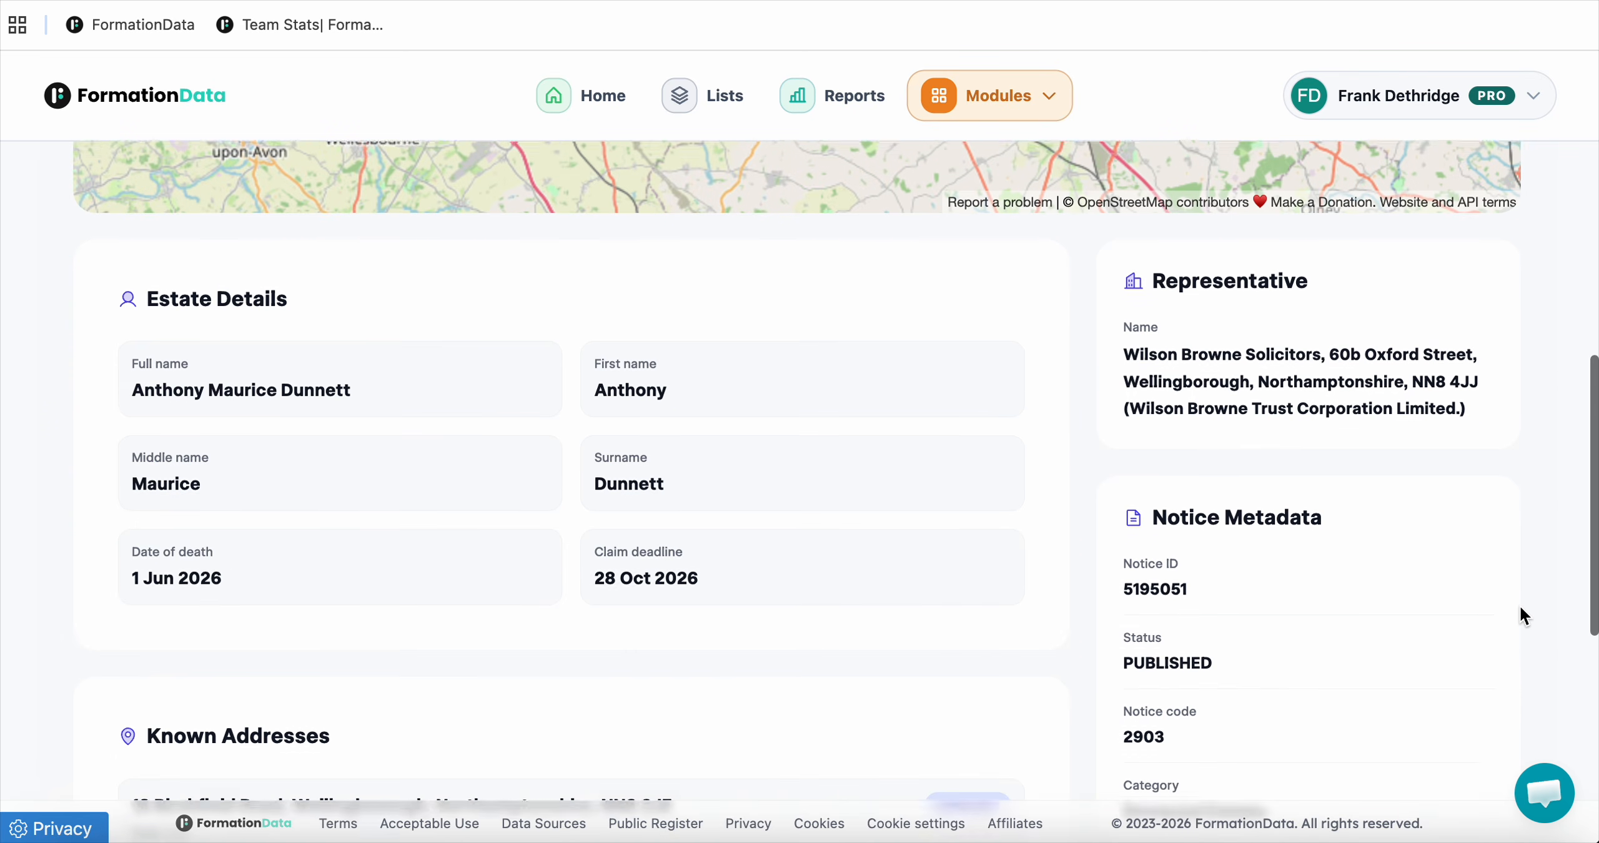
left_click_drag(1278, 347, 1122, 348)
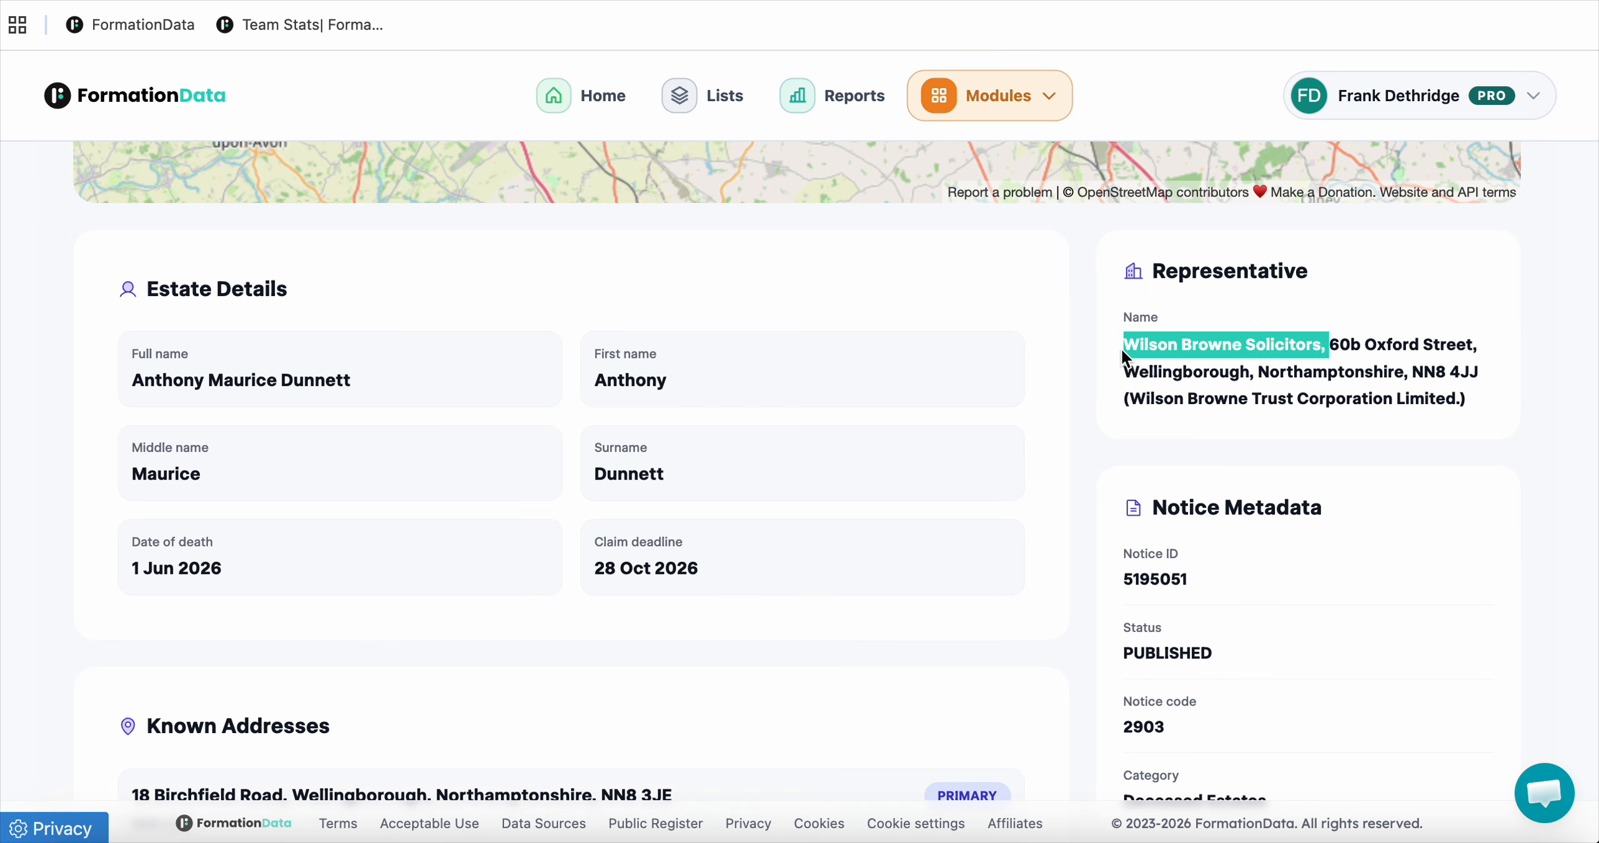
left_click(1070, 277)
scroll(1070, 276, "down", 8)
scroll(1070, 276, "up", 20)
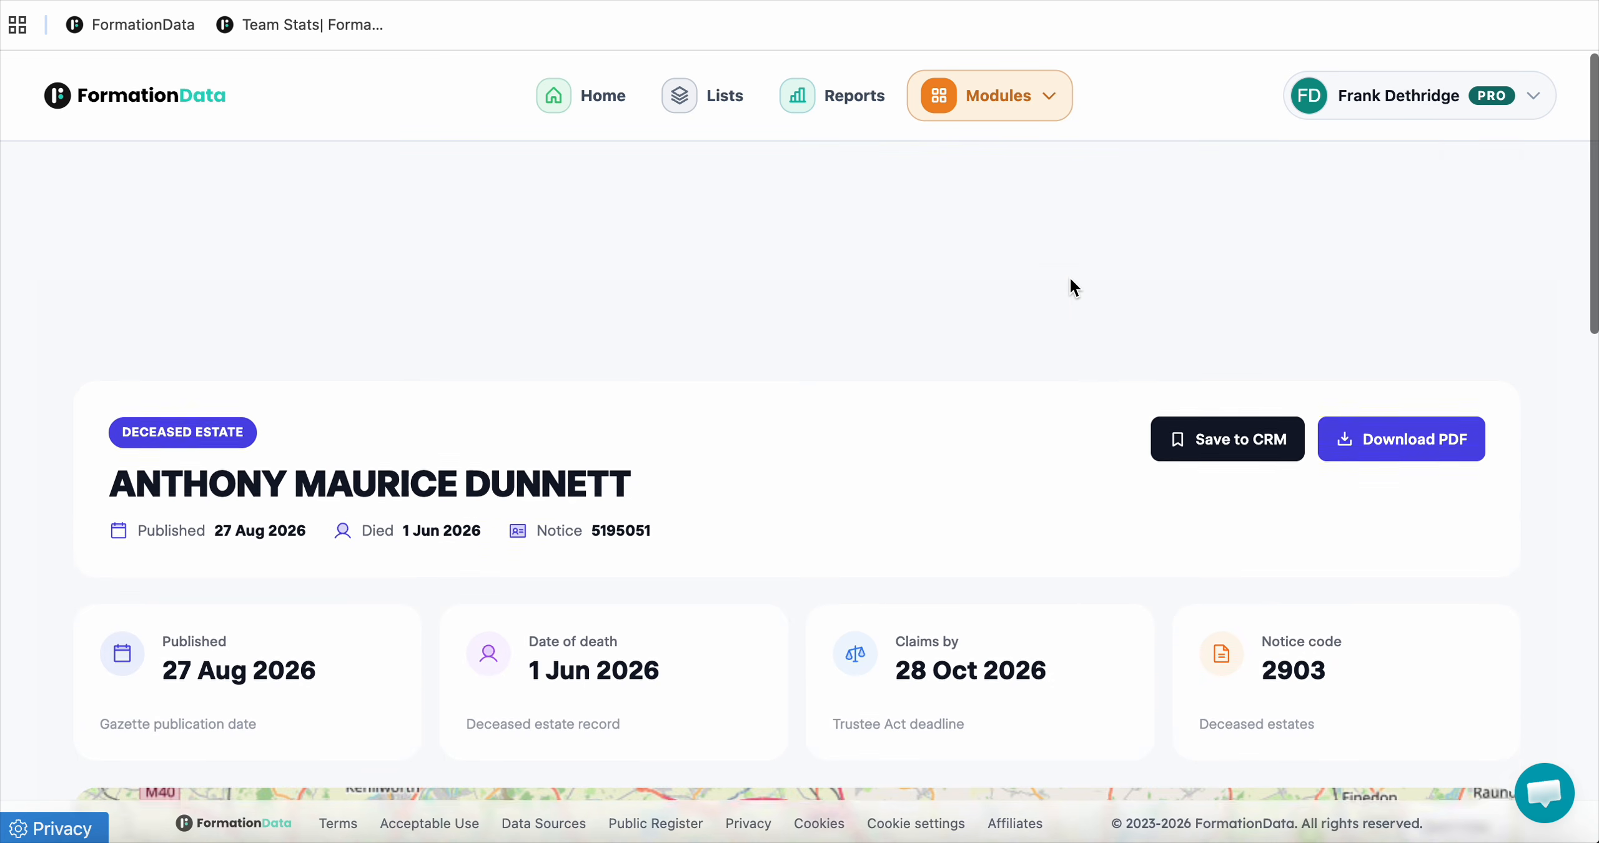
Return to the probate results and go from there through the home page to the Courts module.
key("super+Left")
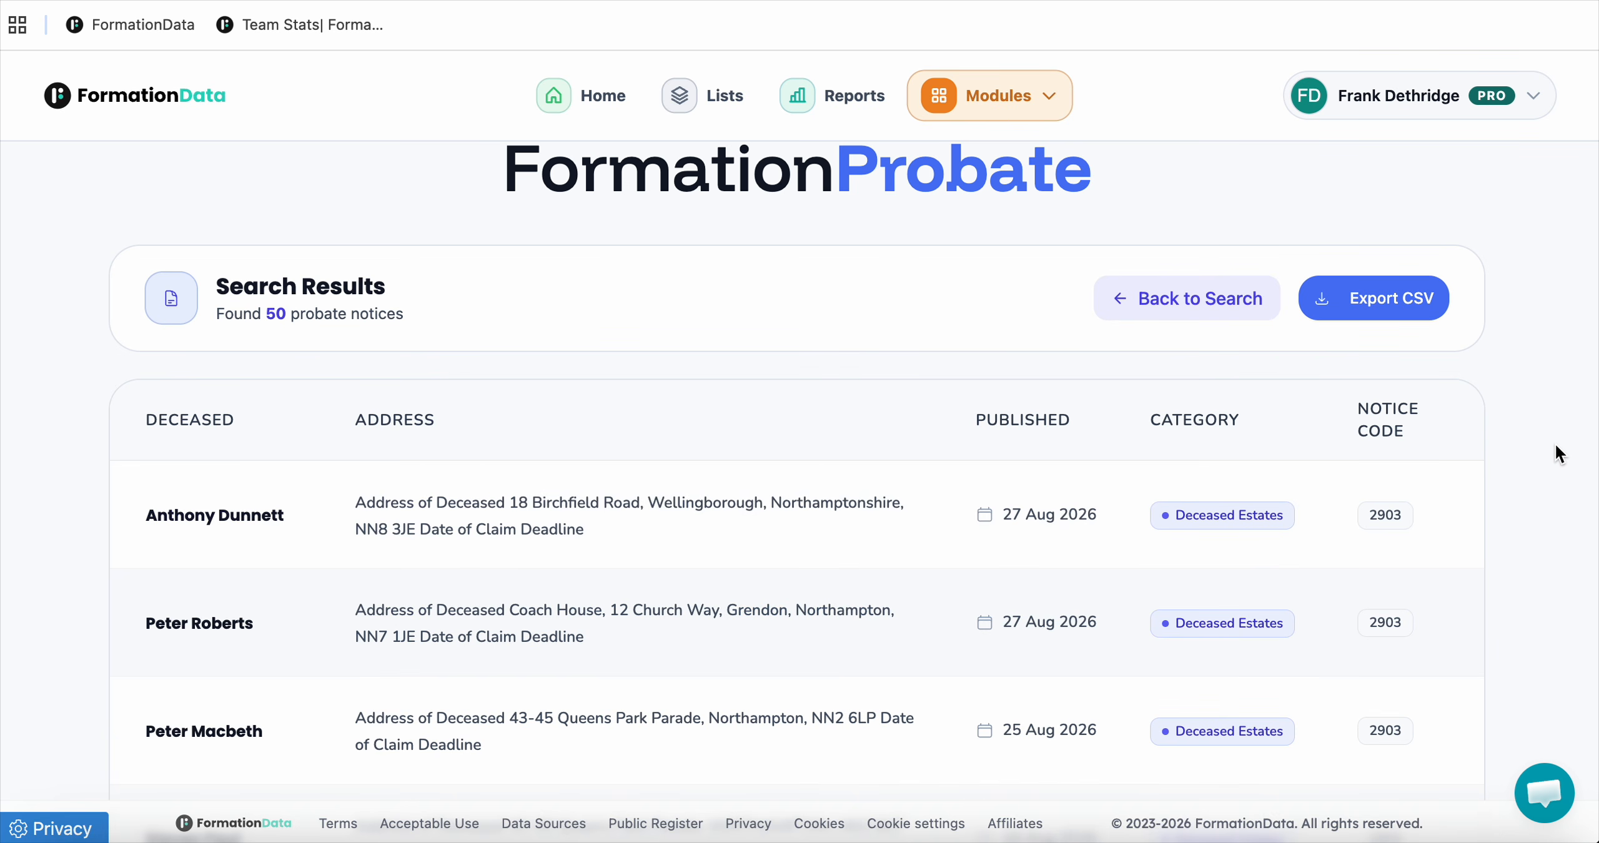
scroll(1553, 442, "up", 3)
scroll(1553, 442, "down", 4)
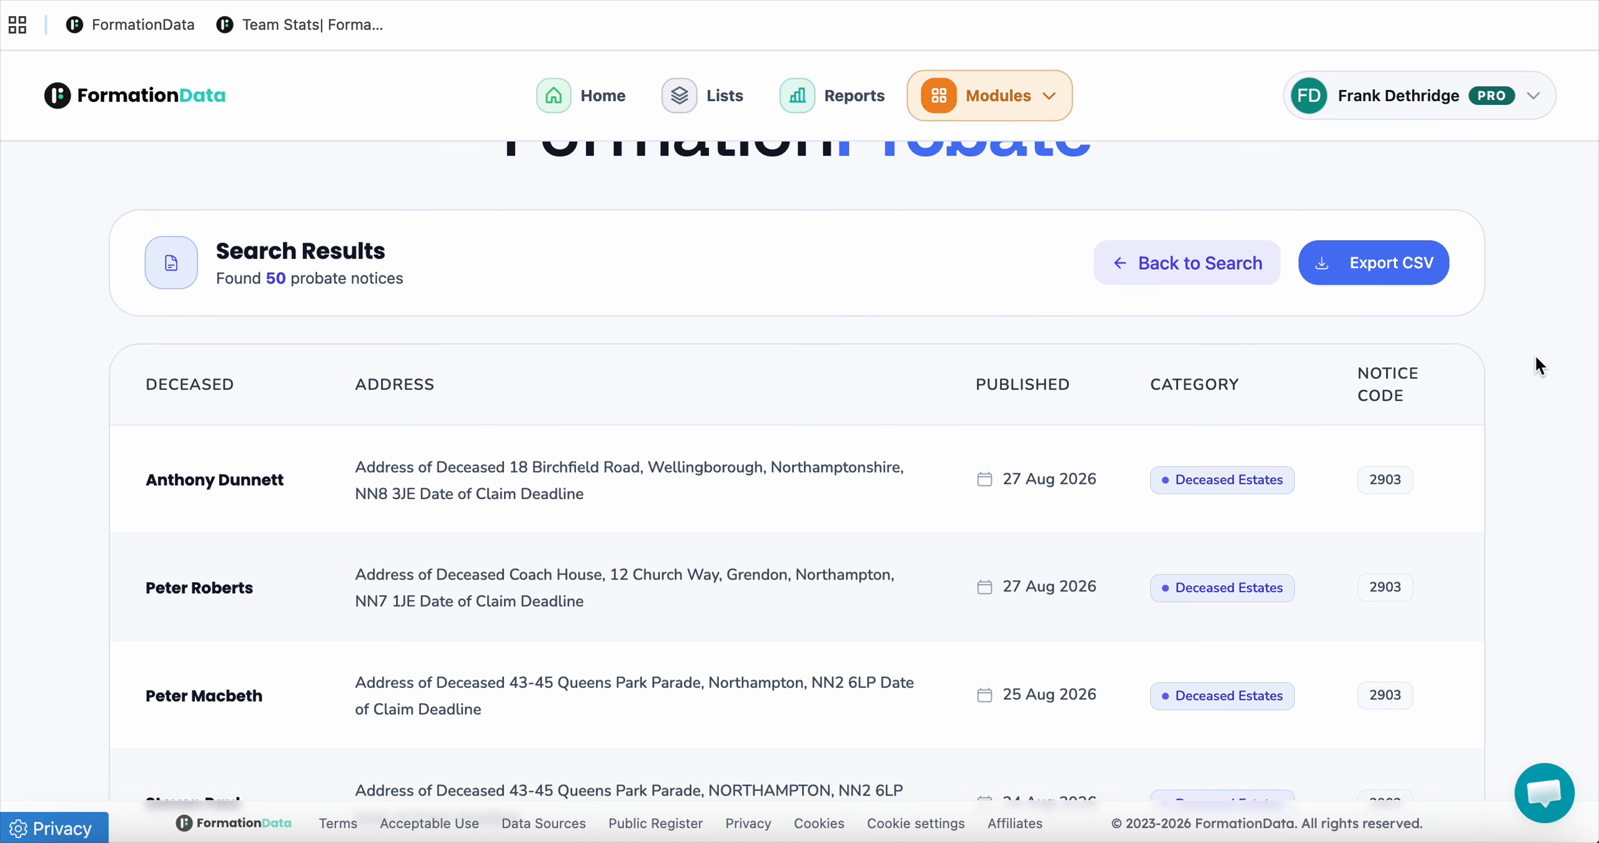
scroll(1535, 358, "up", 5)
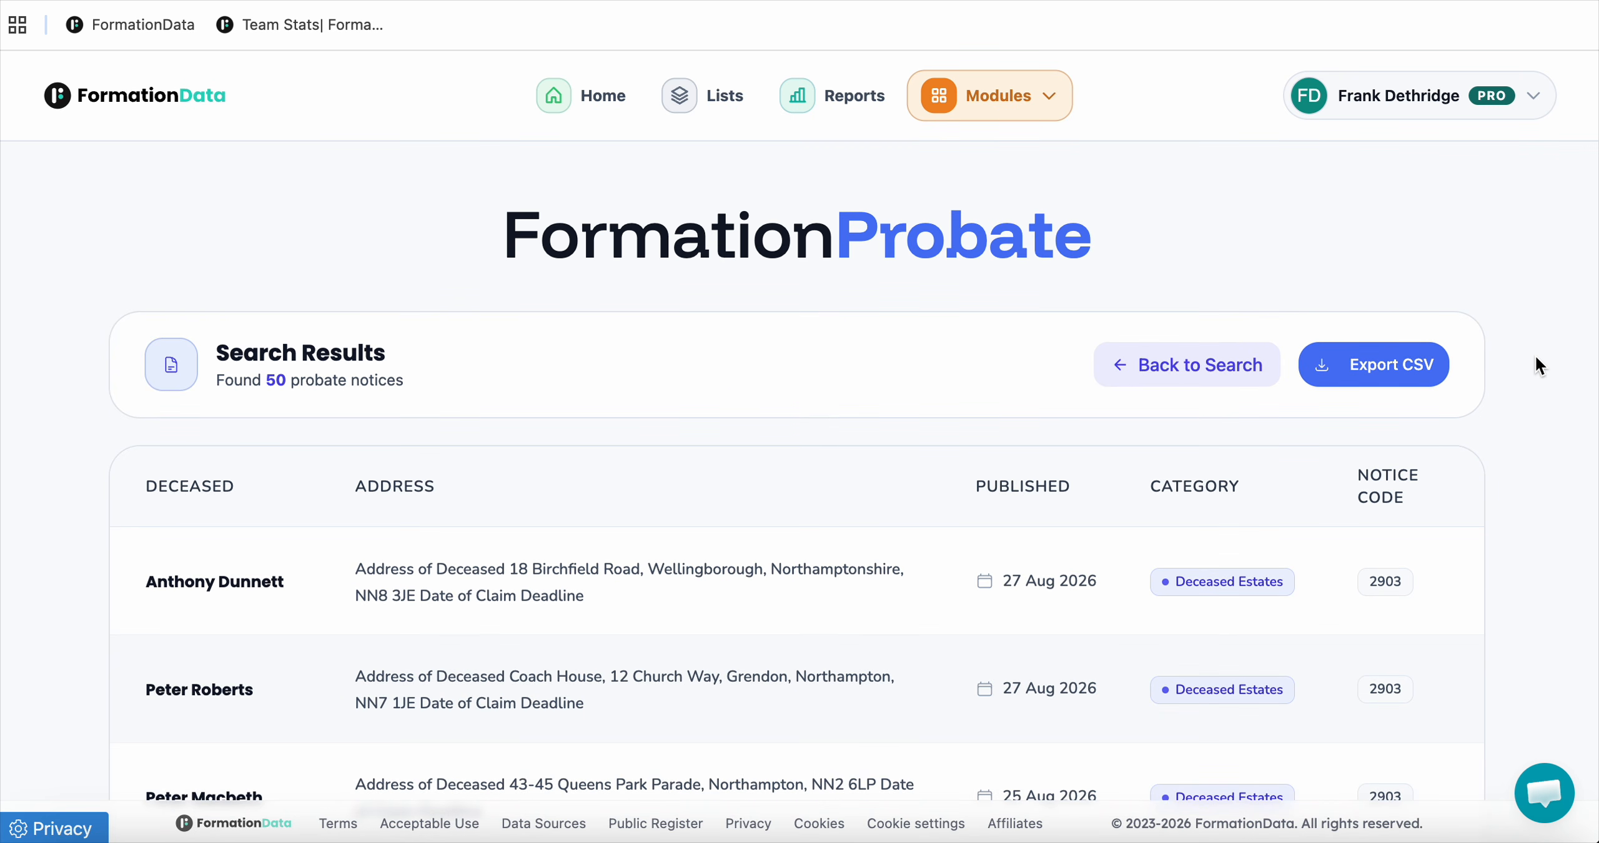
left_click(617, 99)
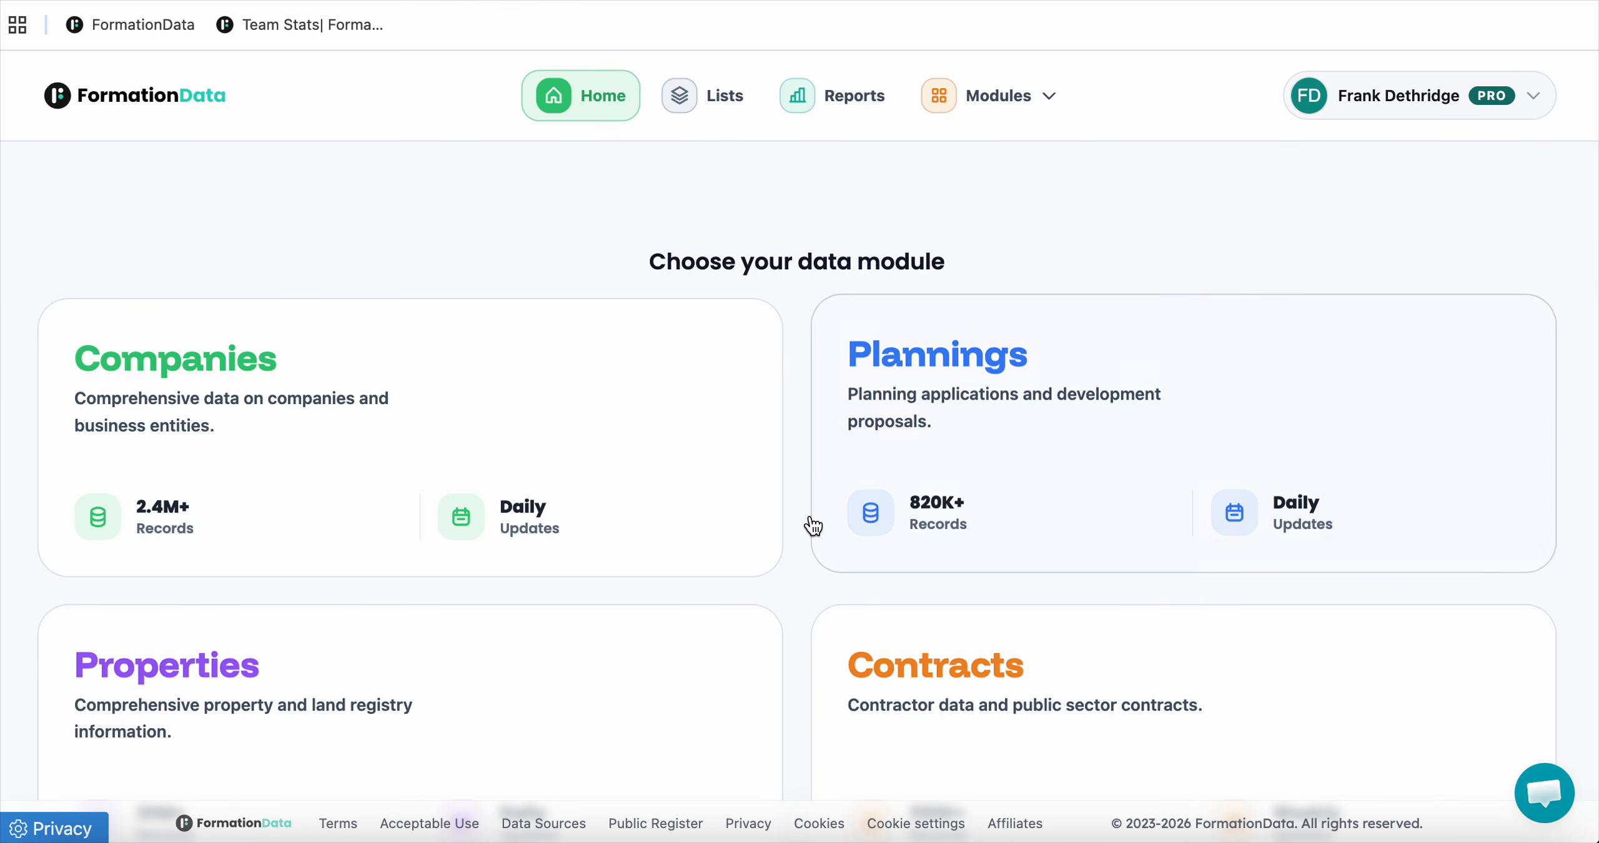
scroll(810, 525, "down", 10)
left_click(370, 368)
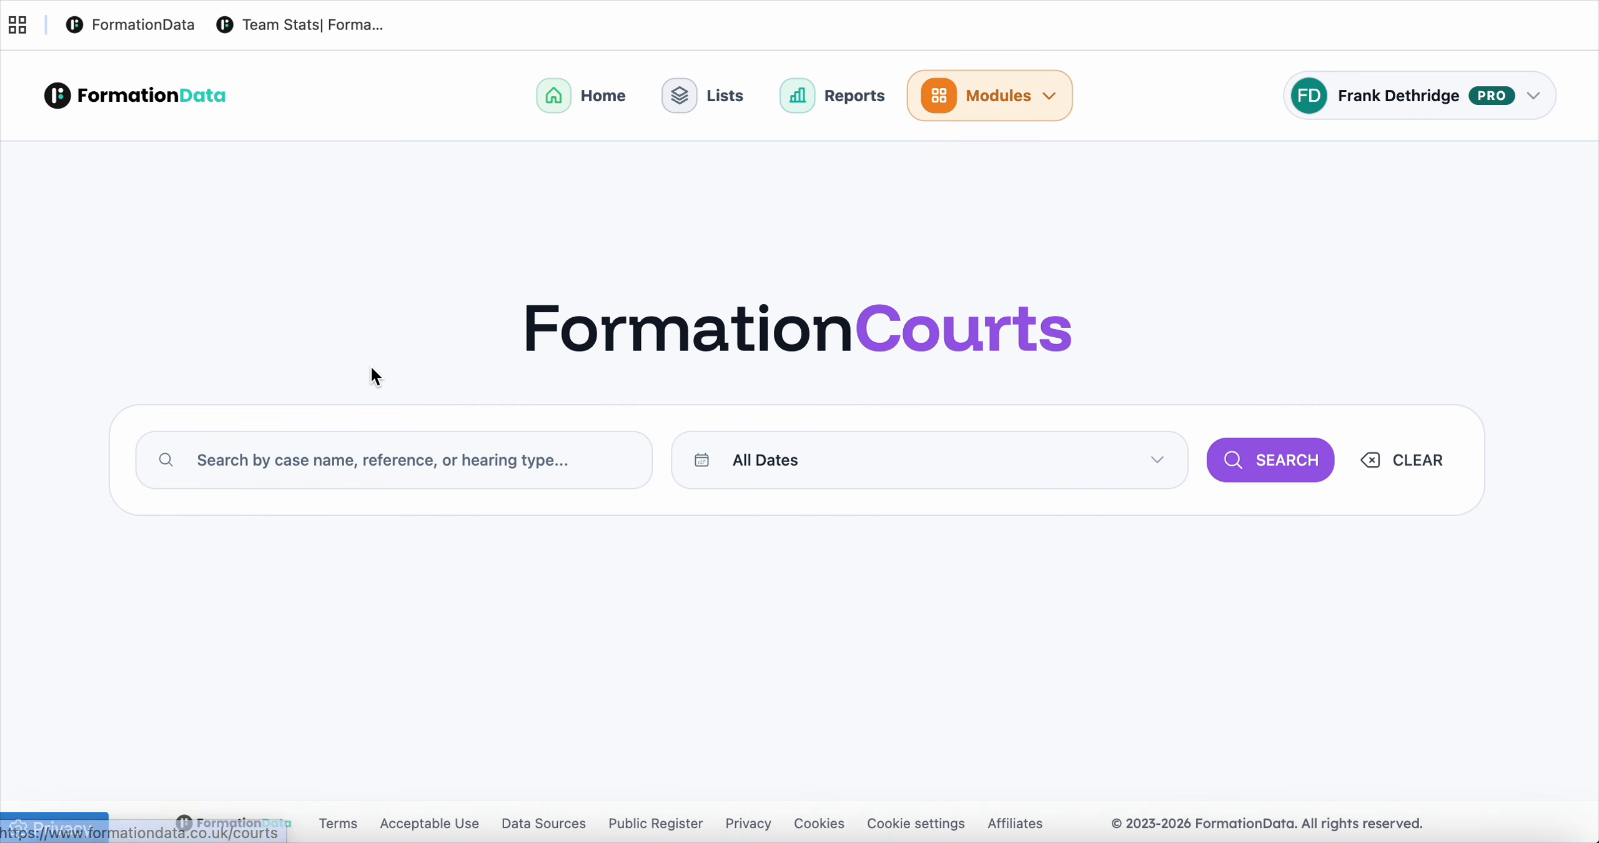
Search for all court listings from the Last 30 Days.
left_click(925, 343)
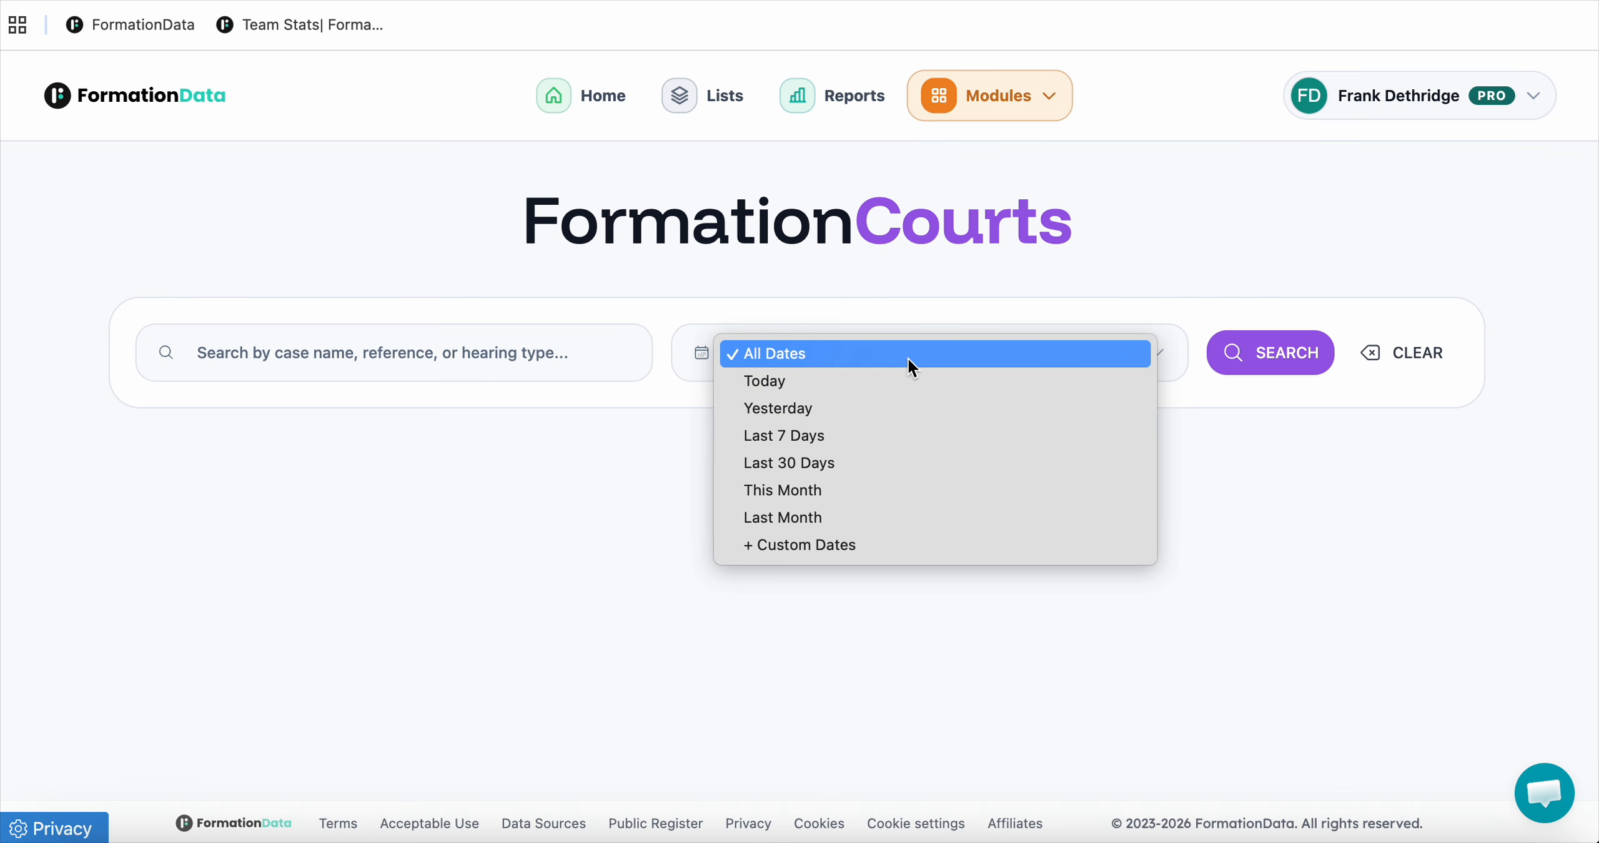
left_click(887, 461)
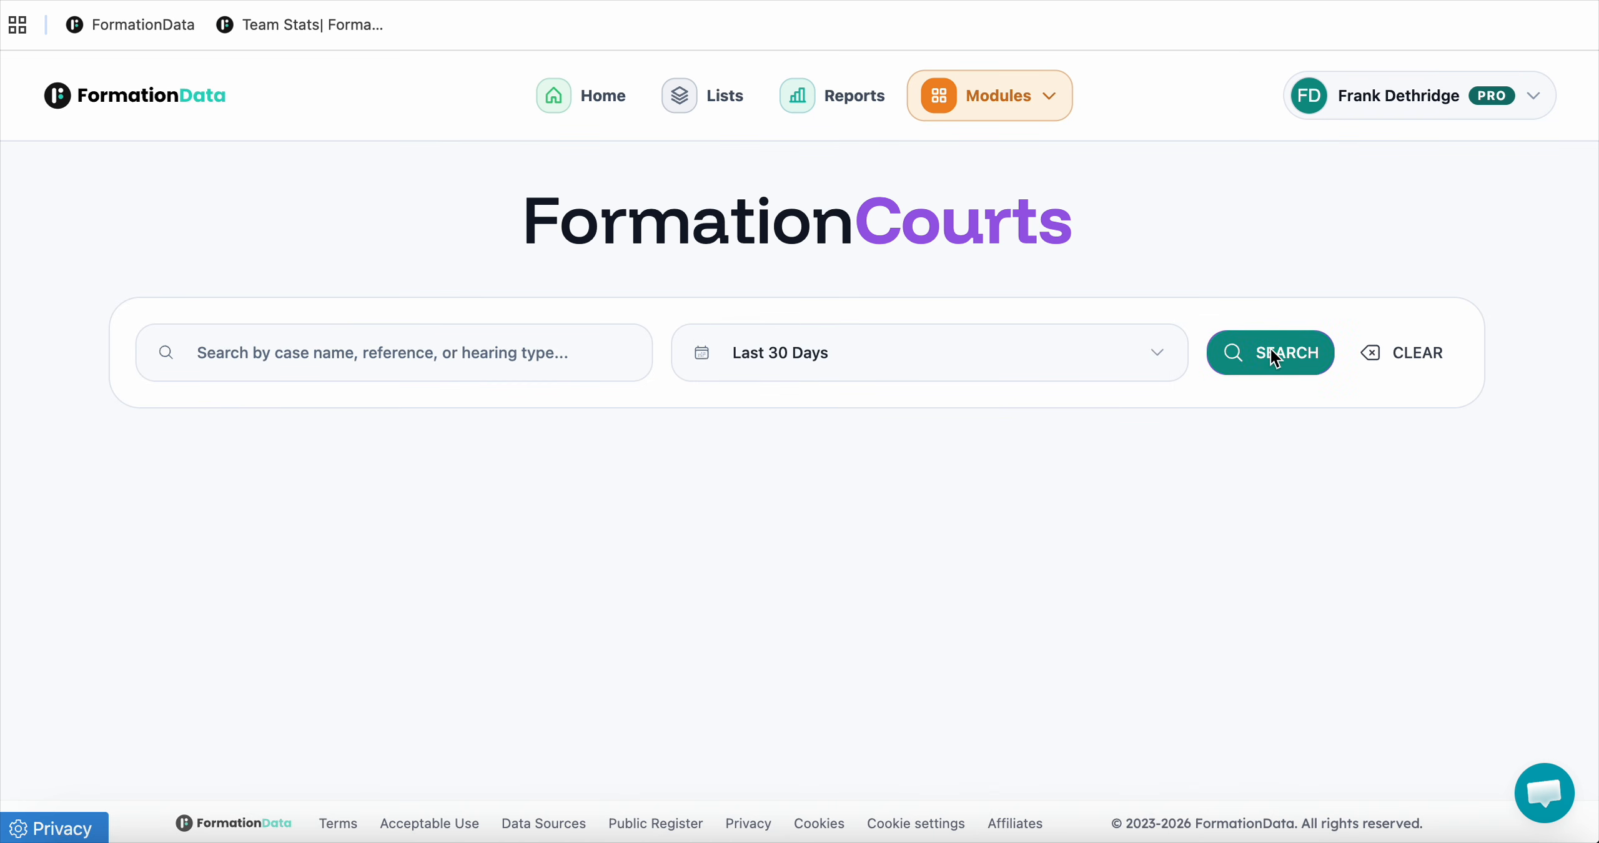
left_click(1249, 360)
scroll(1234, 237, "down", 3)
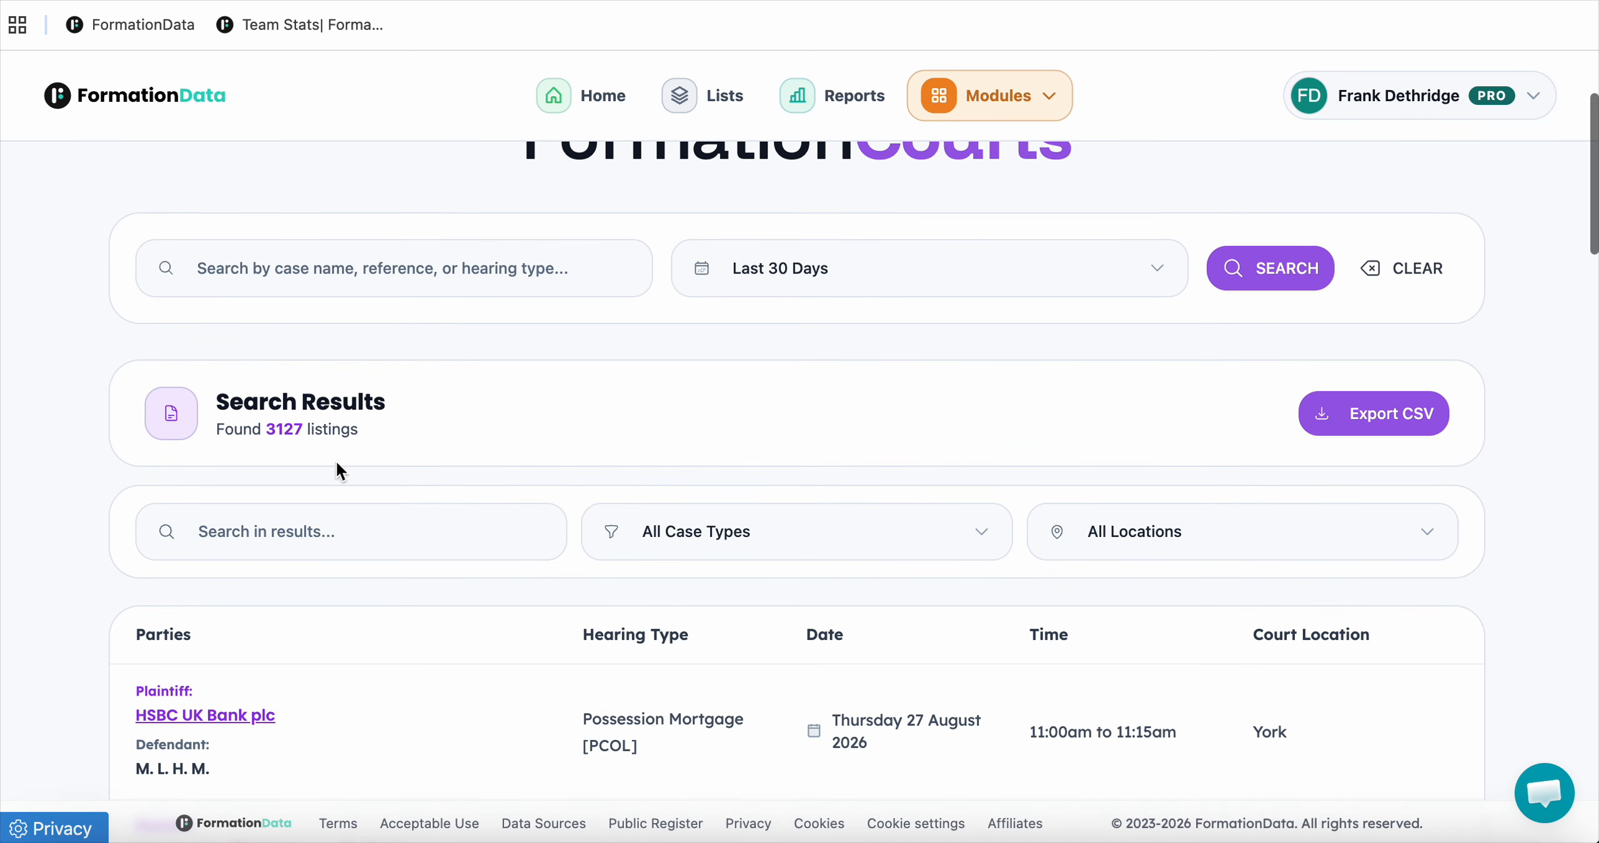
Look through the court locations available for filtering the listings, without choosing one.
scroll(950, 387, "down", 4)
left_click(1197, 434)
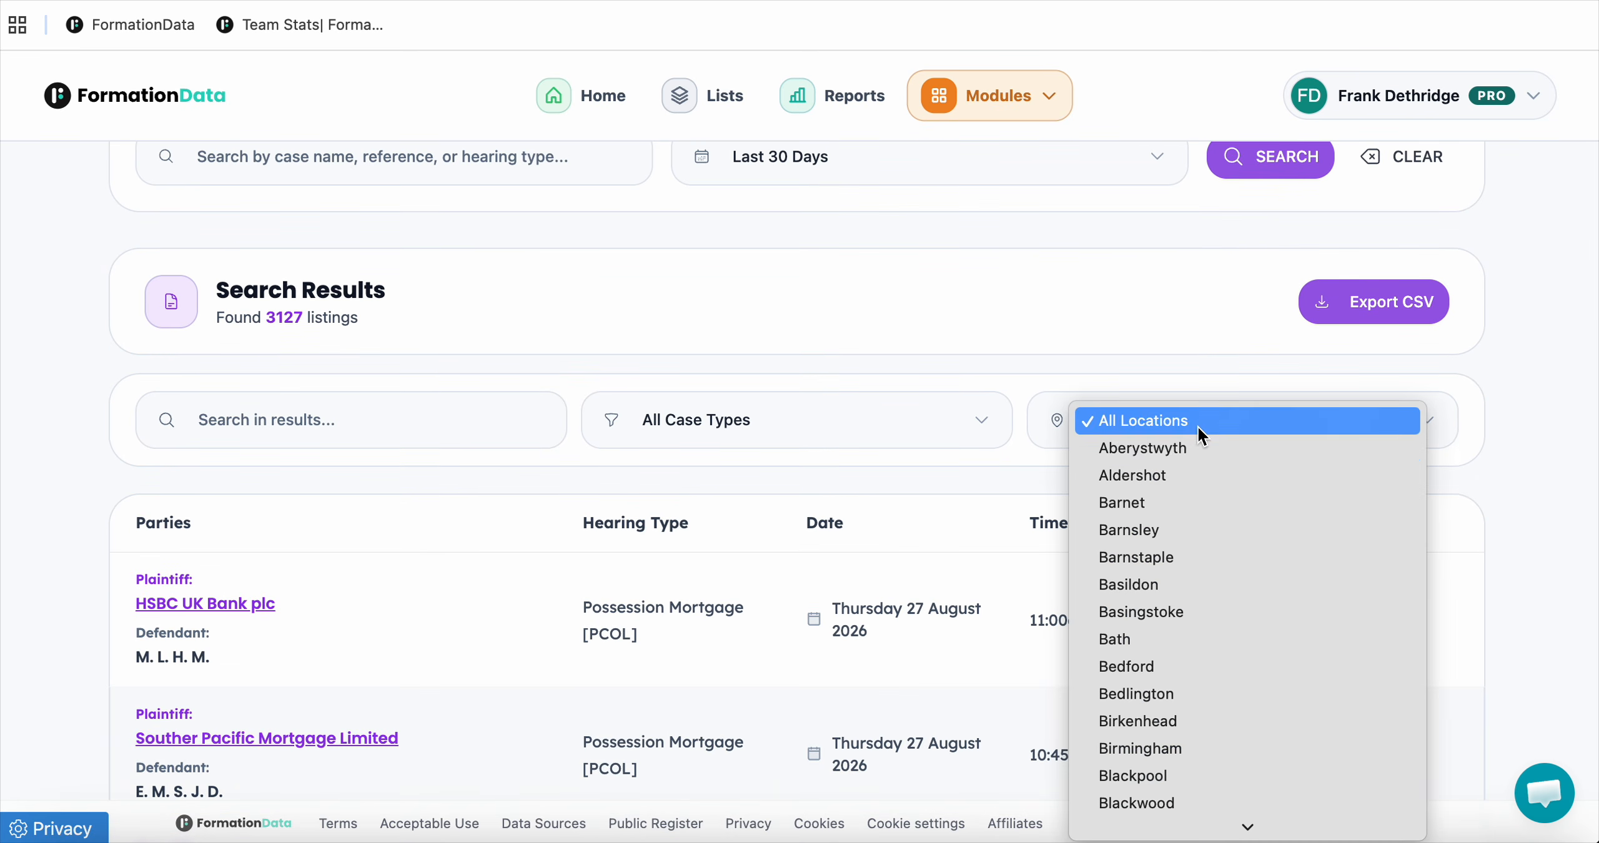
scroll(1210, 745, "down", 20)
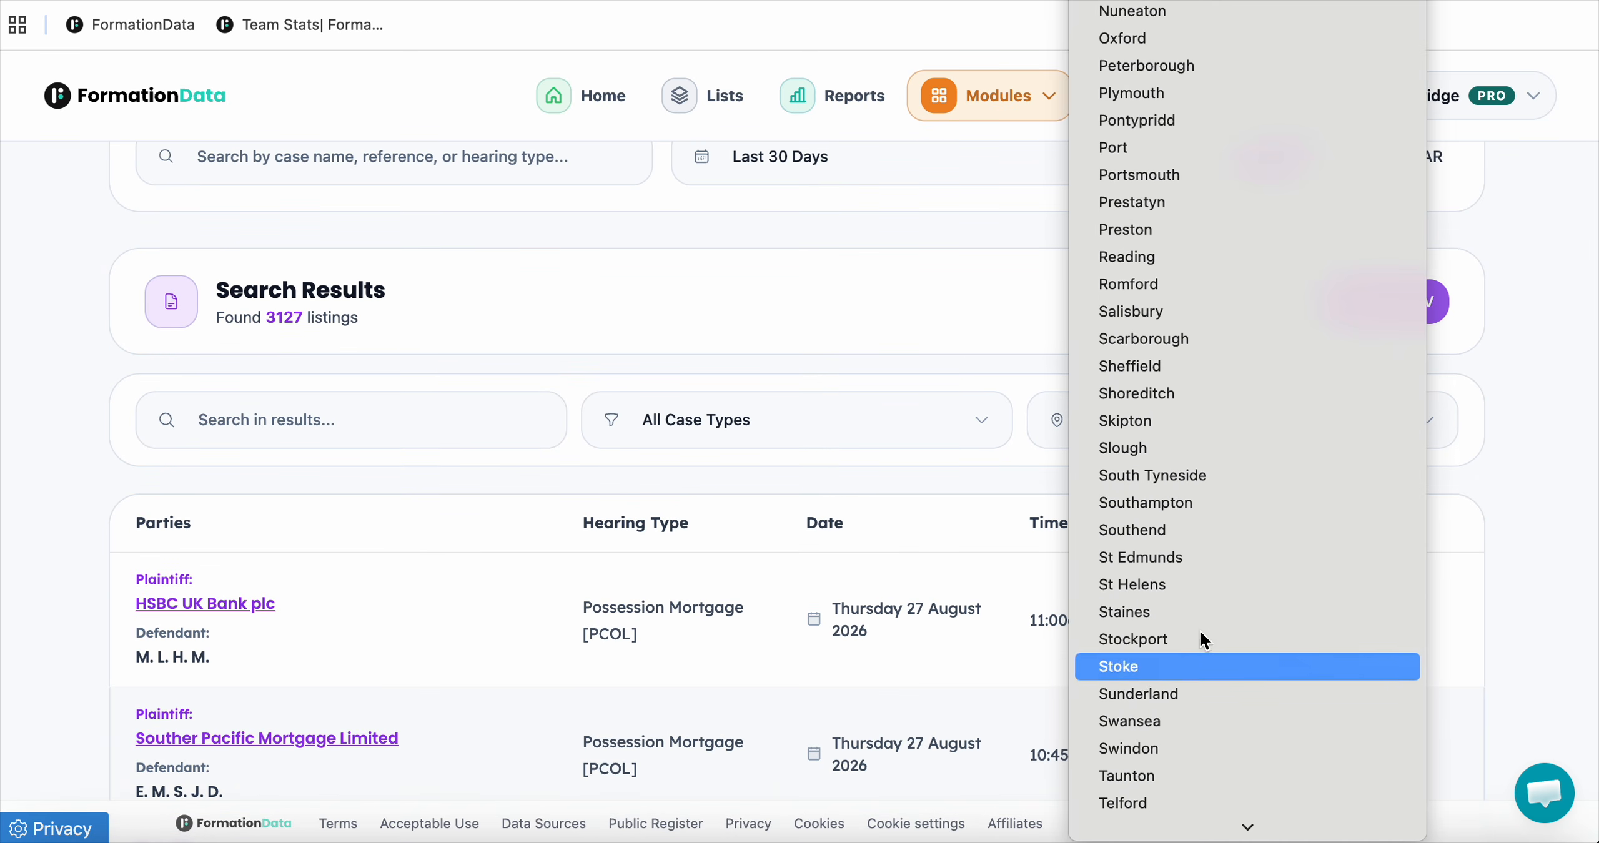
left_click(957, 330)
Review the available case types and filter the listings to Possession Rent (Private) [Accelerated Possession].
scroll(958, 329, "down", 3)
scroll(957, 327, "down", 1)
left_click(947, 290)
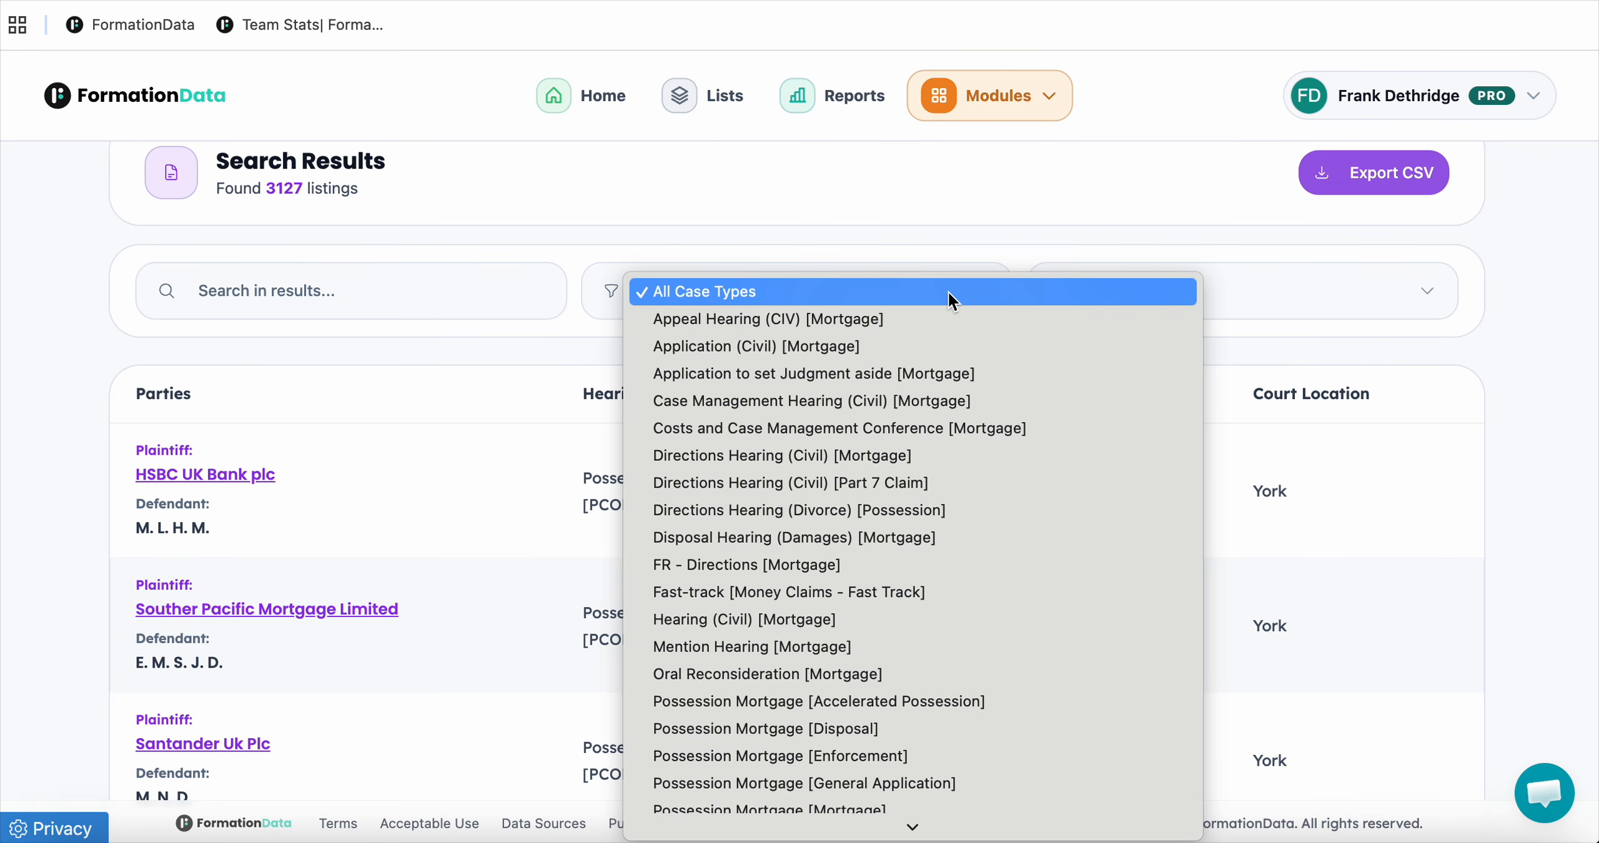
scroll(947, 572, "down", 10)
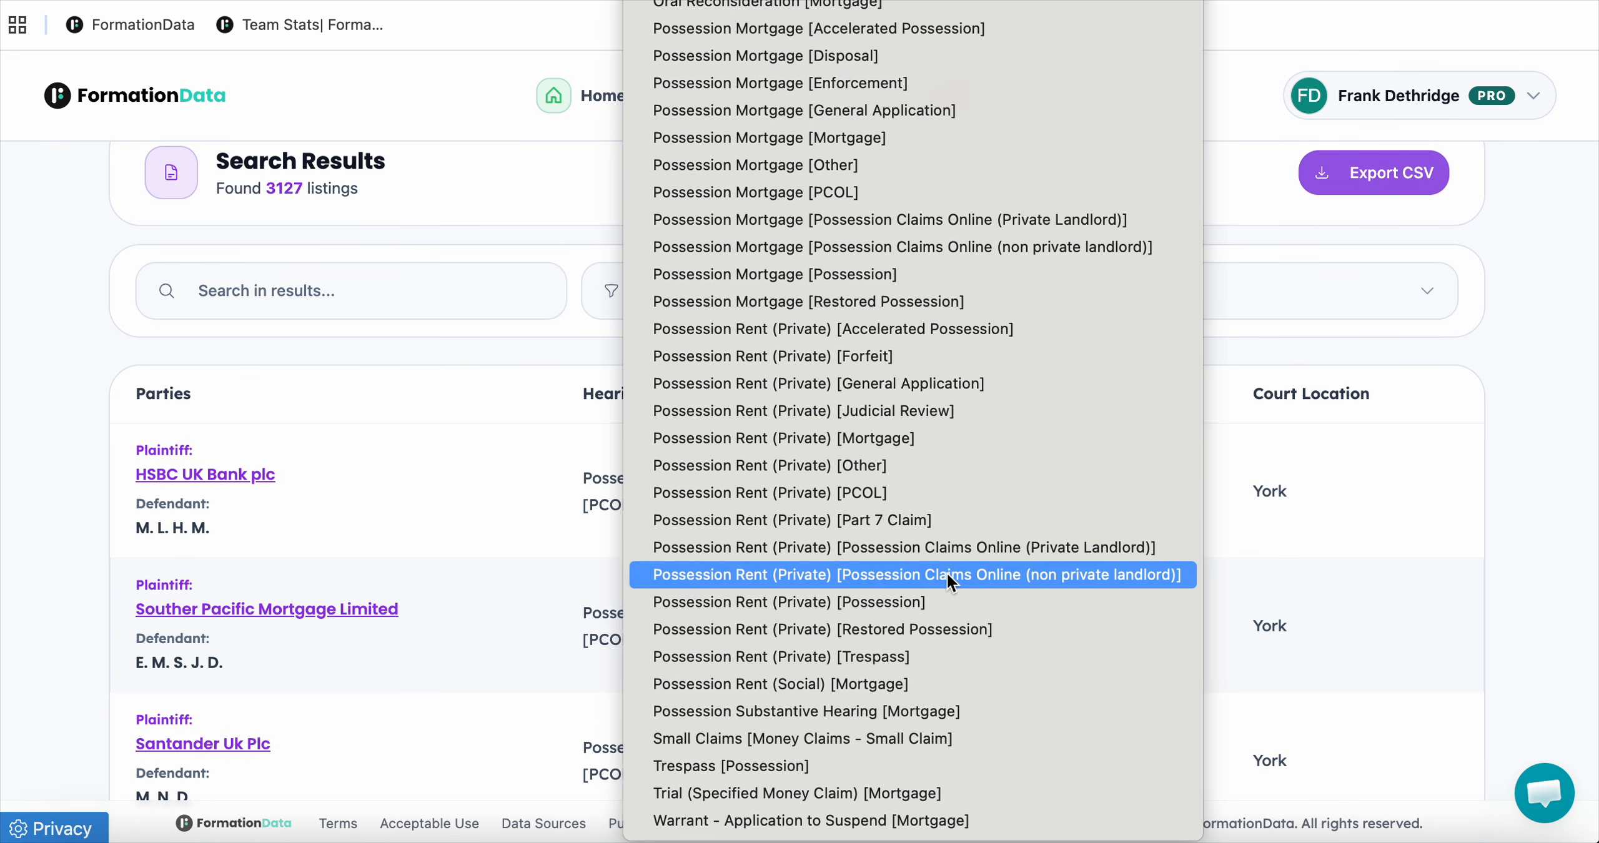
scroll(947, 575, "up", 4)
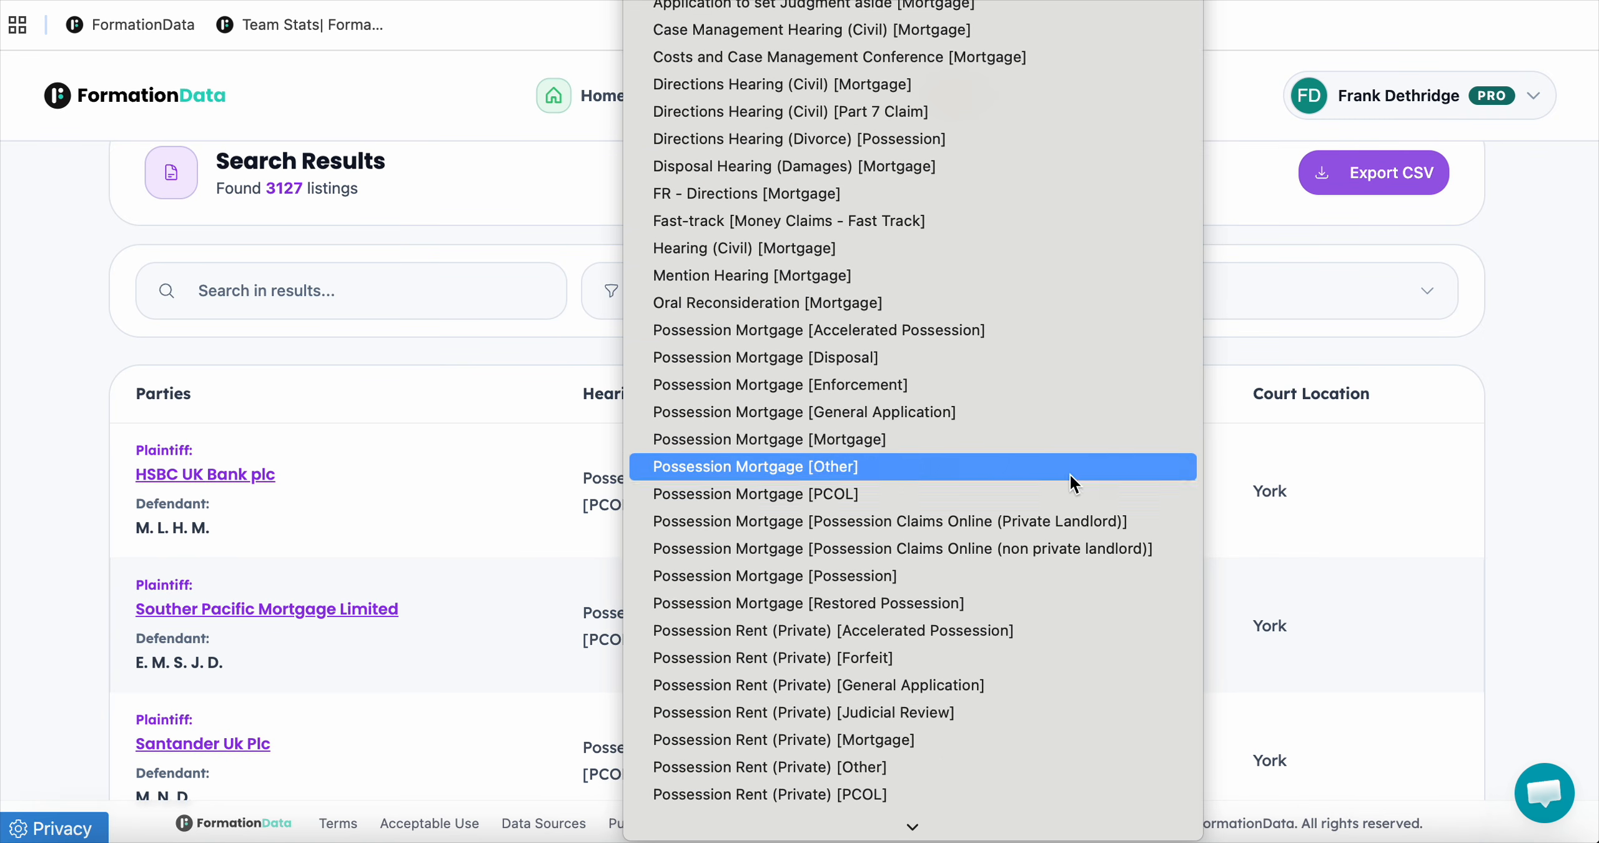
scroll(1070, 475, "down", 4)
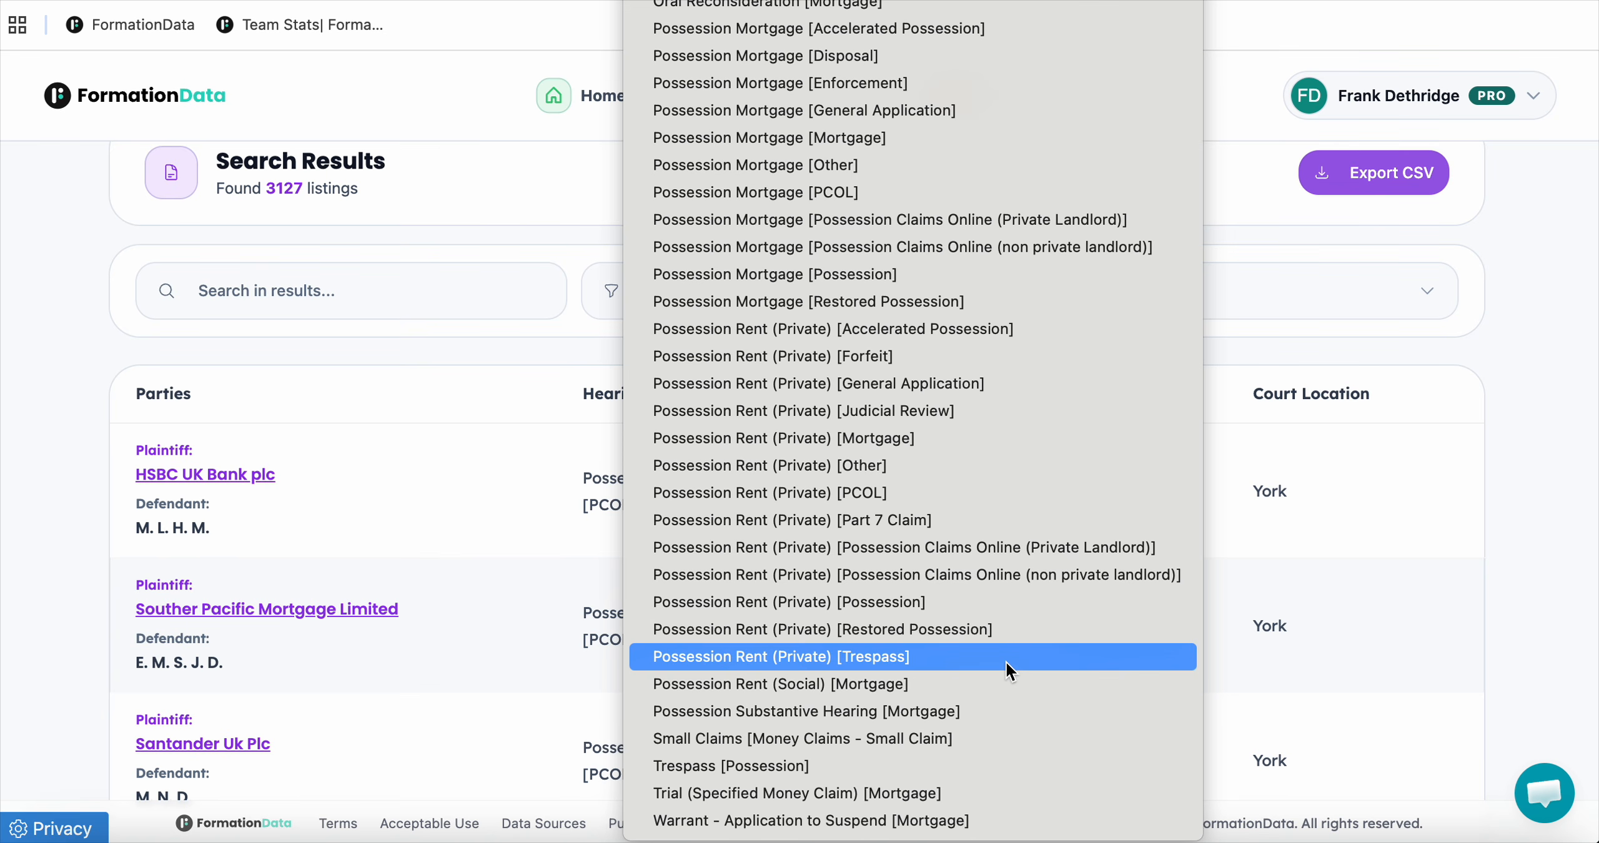
left_click(1072, 329)
Look through the filtered accelerated possession listings for plaintiff companies, hearing dates and court locations.
scroll(655, 312, "down", 5)
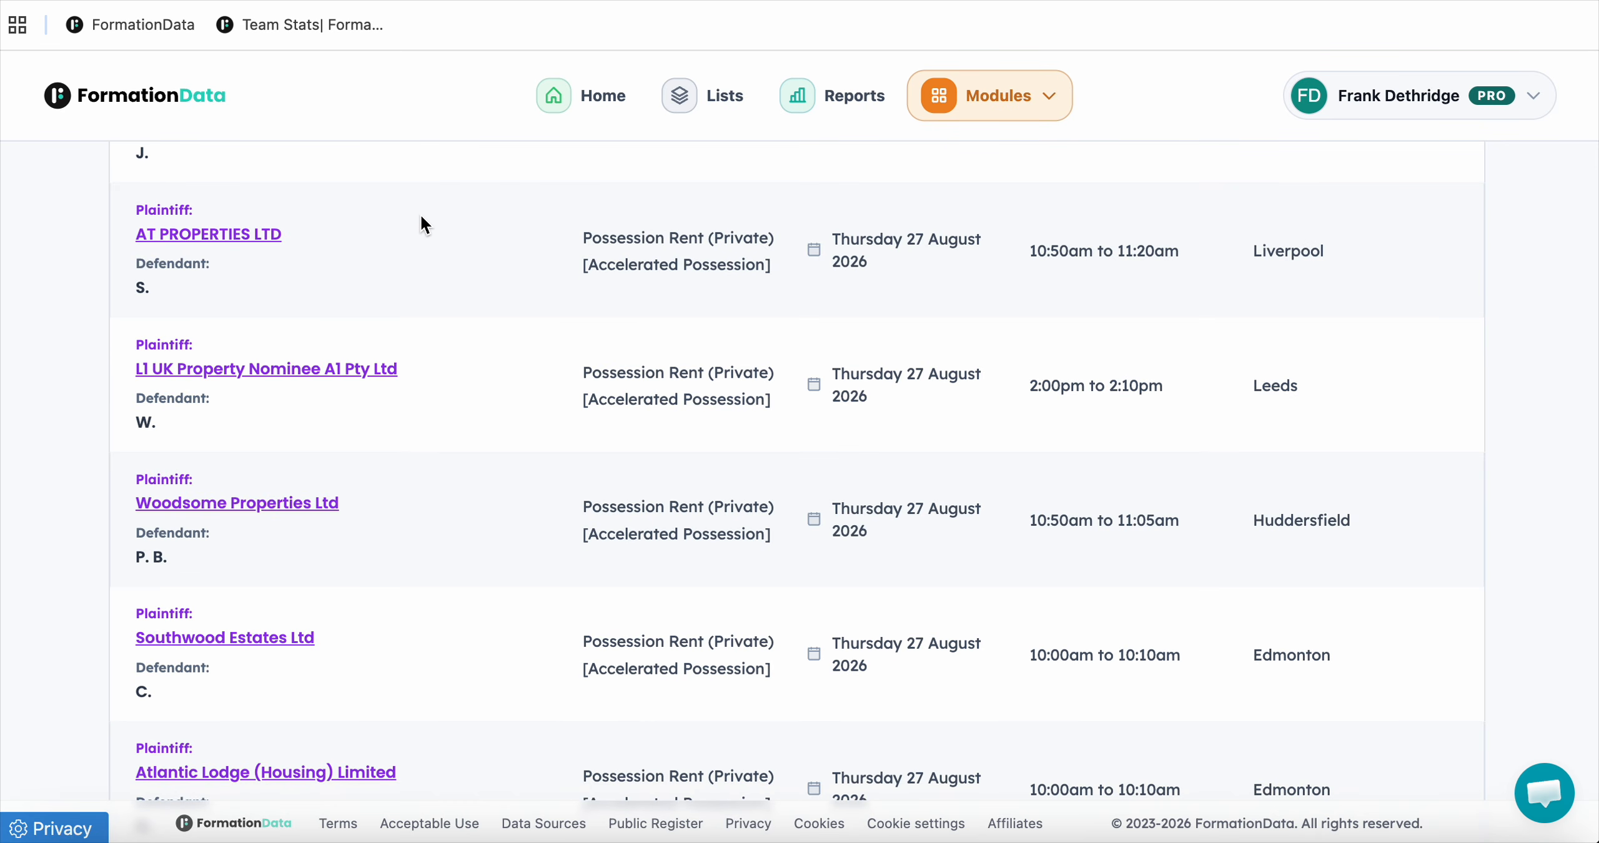
scroll(421, 224, "down", 7)
scroll(421, 219, "down", 5)
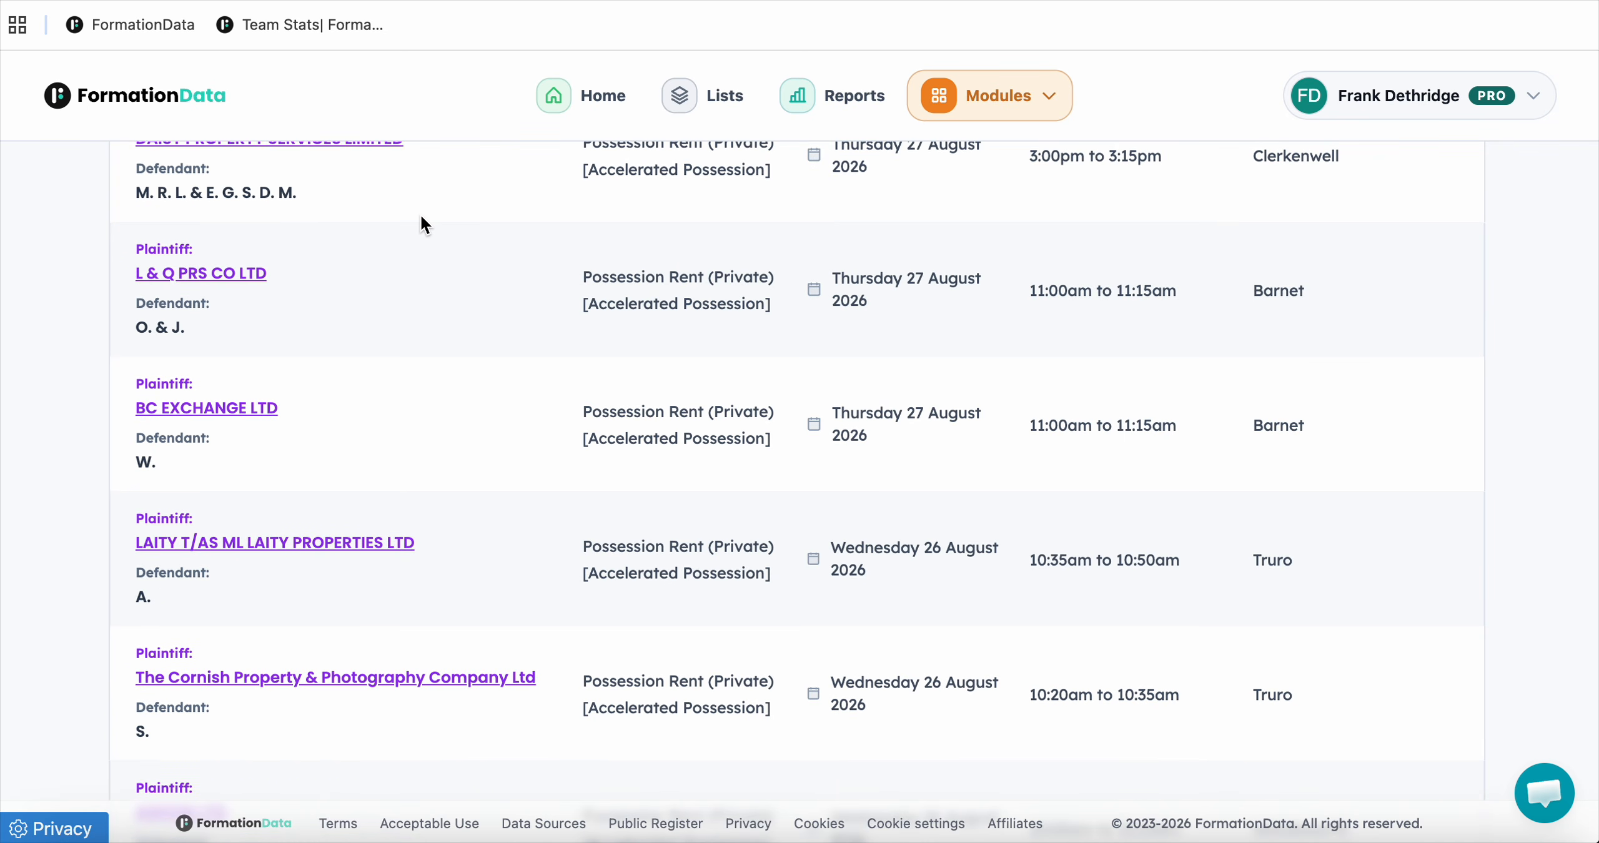
scroll(421, 220, "down", 7)
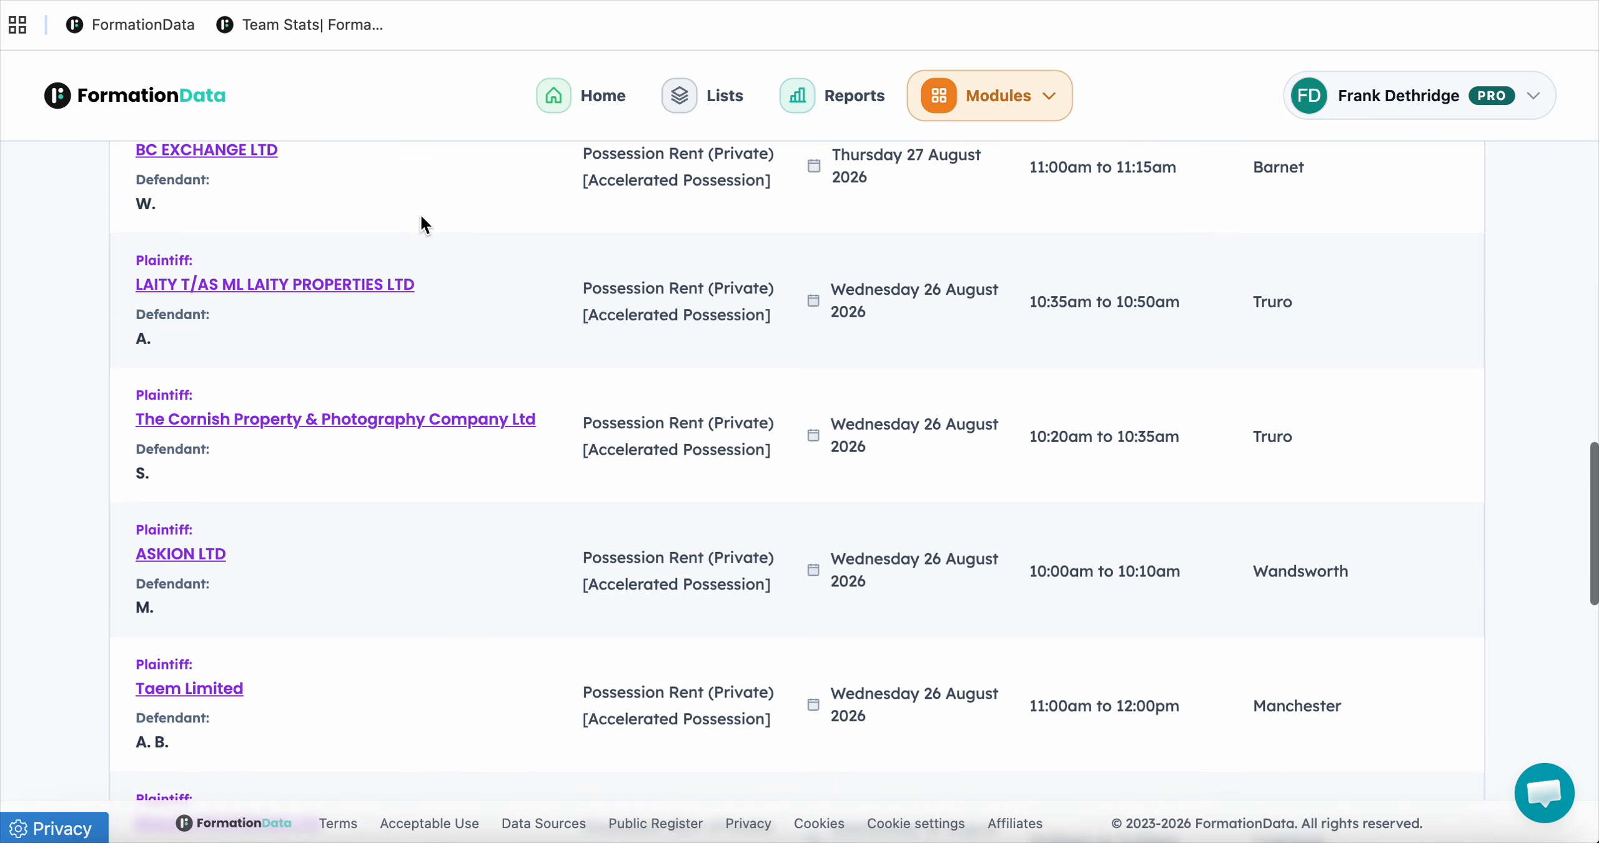
scroll(421, 217, "down", 8)
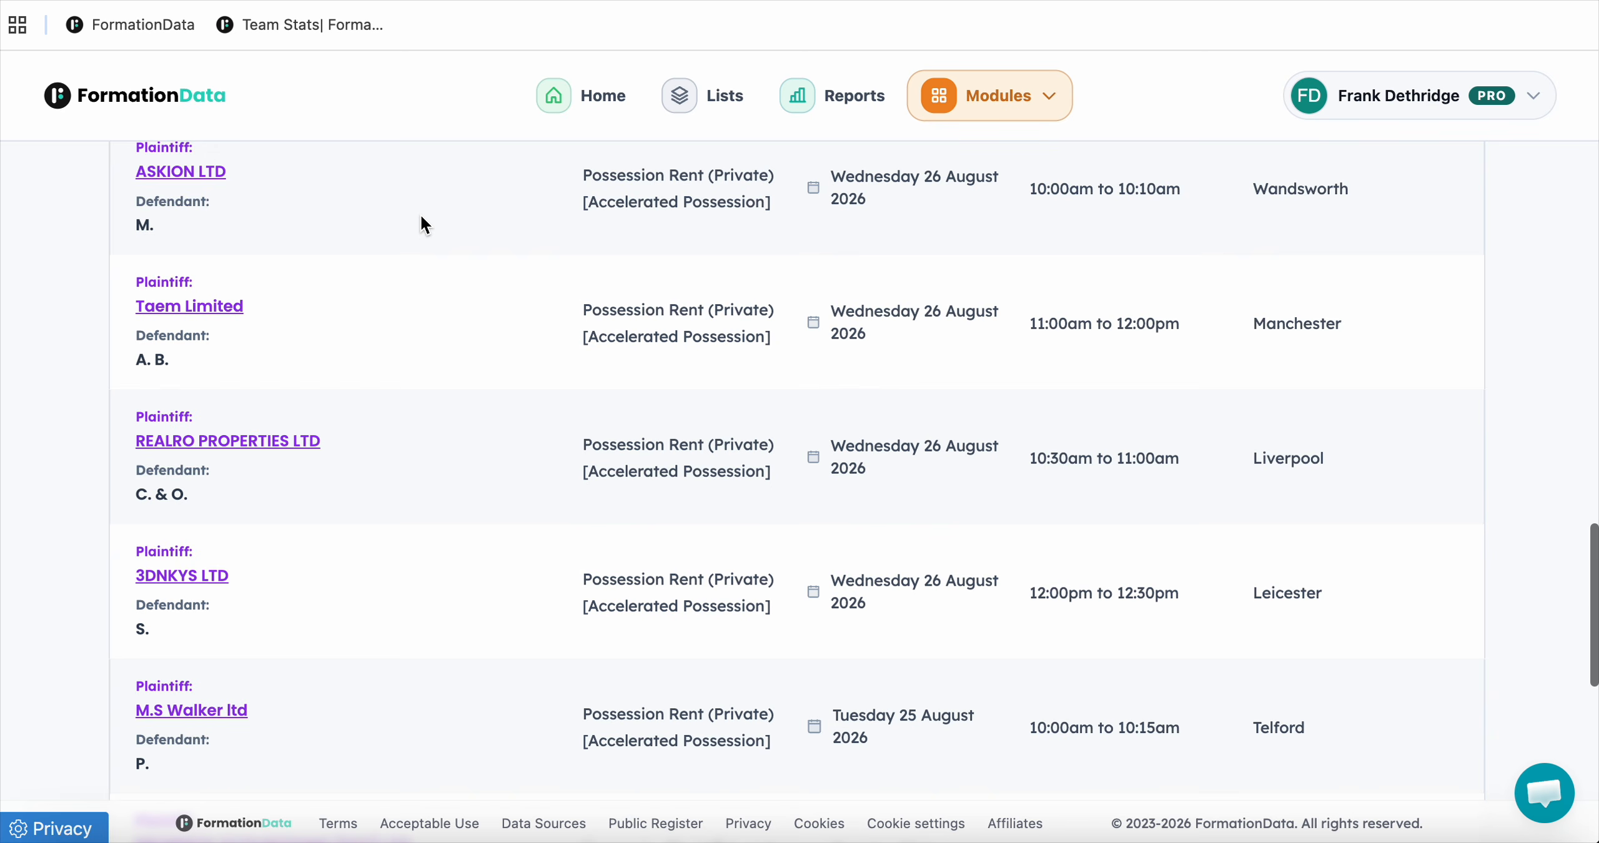
scroll(421, 222, "down", 4)
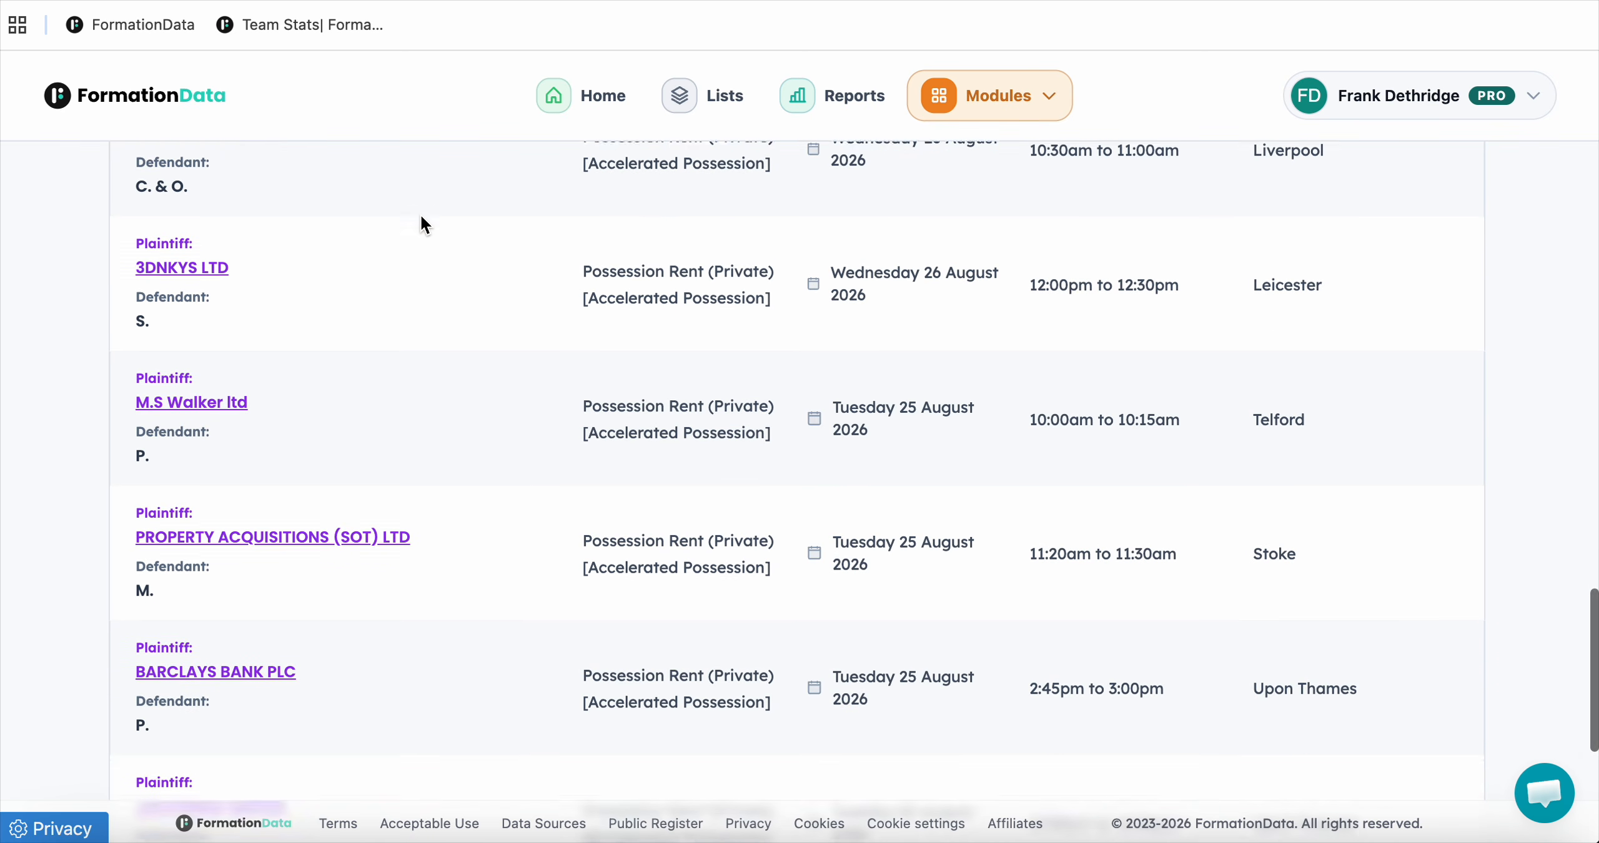
Scan the rest of the first page of accelerated possession listings for corporate plaintiffs worth researching.
scroll(421, 220, "down", 3)
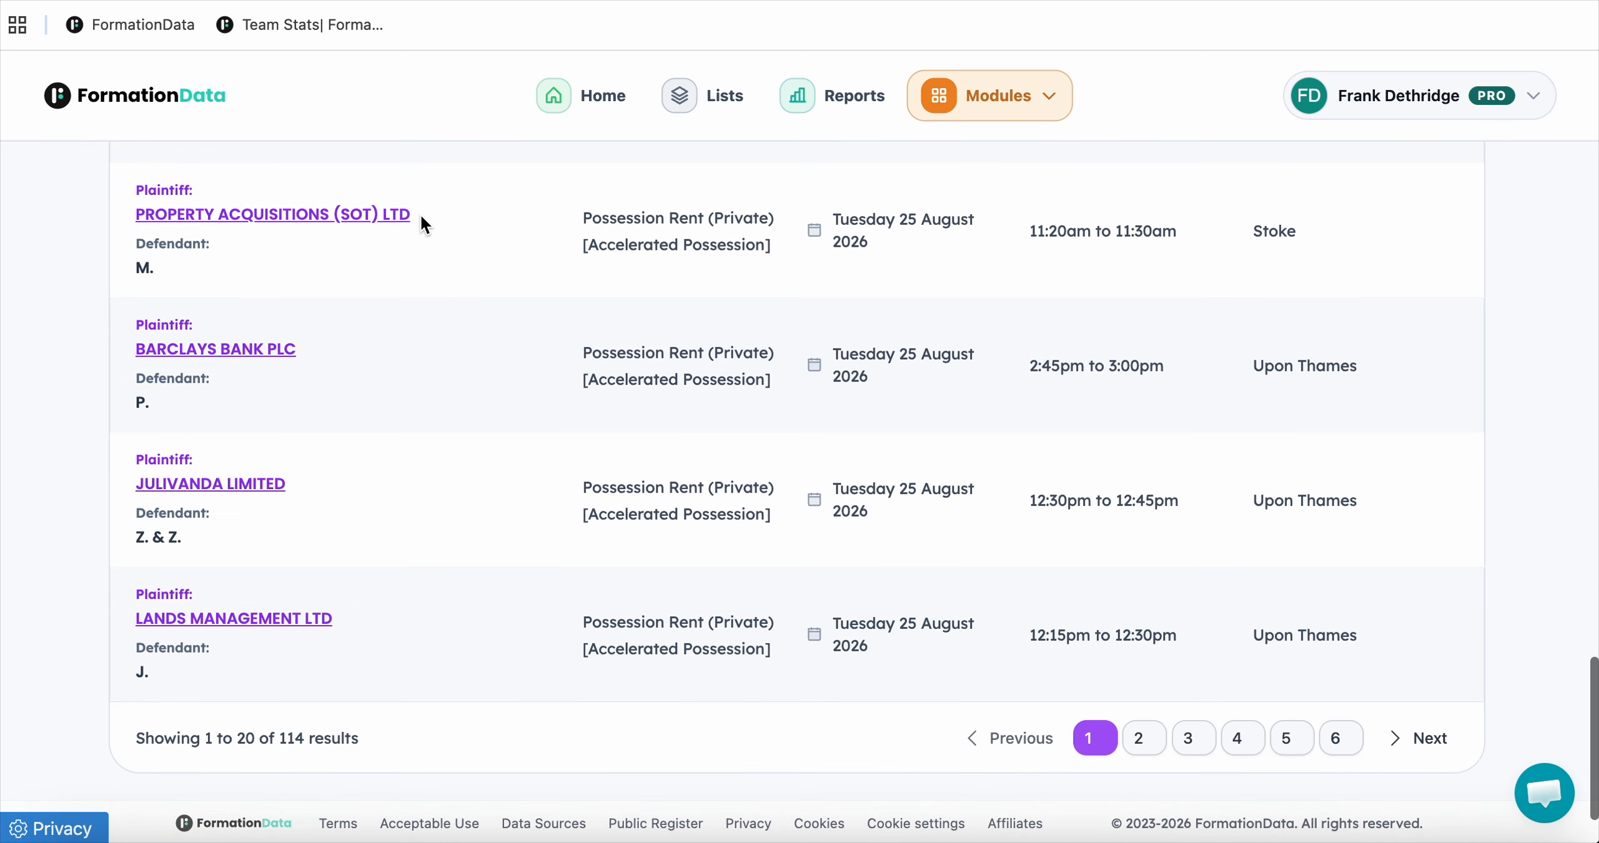
scroll(421, 220, "up", 3)
scroll(420, 221, "up", 6)
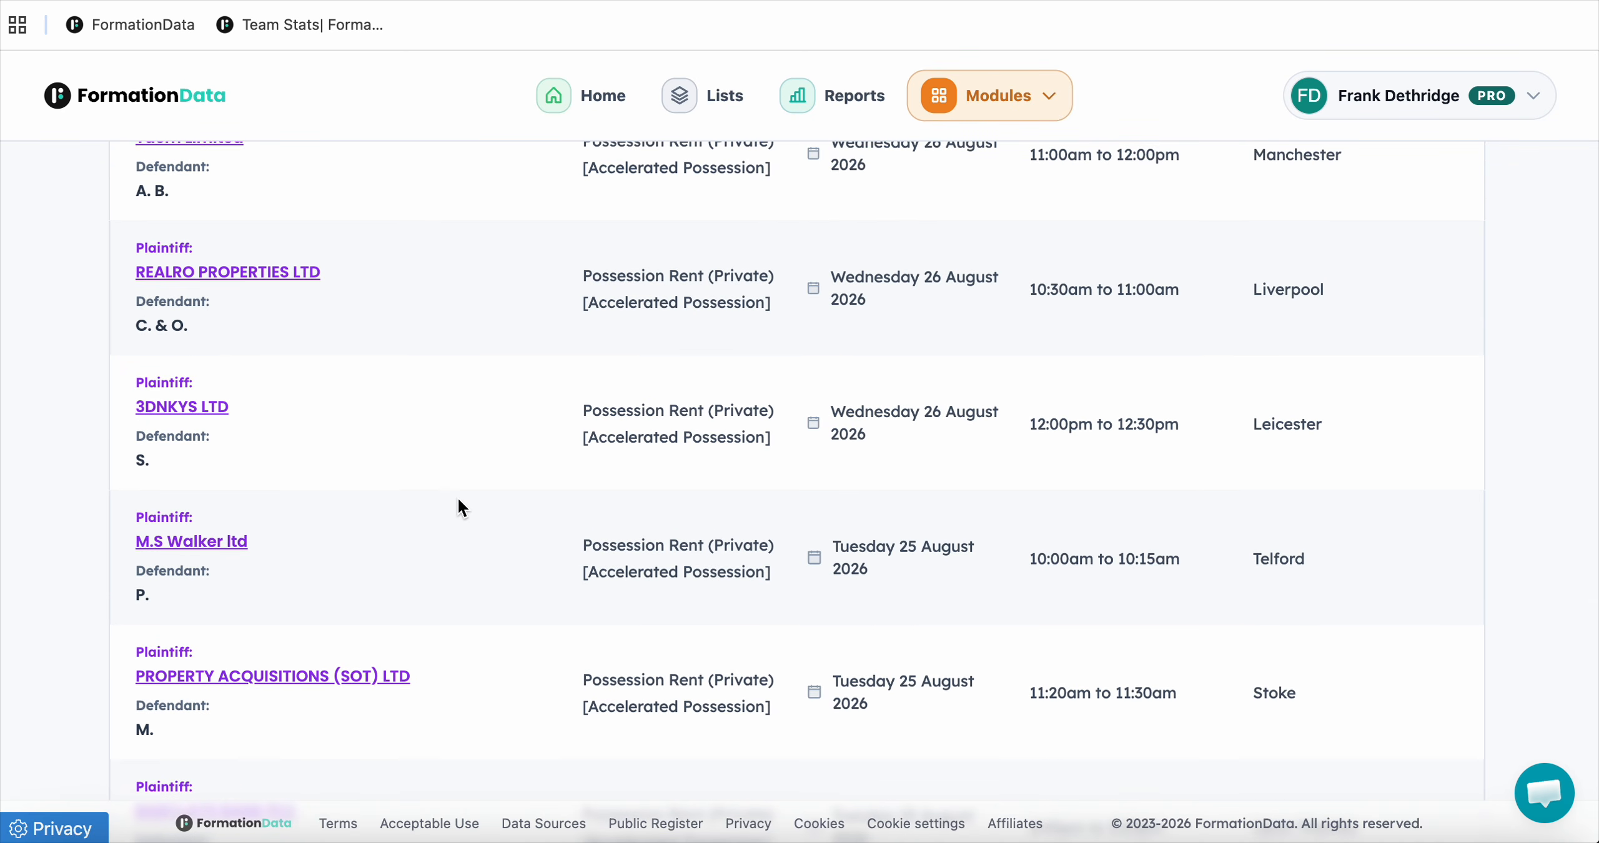
scroll(458, 503, "up", 7)
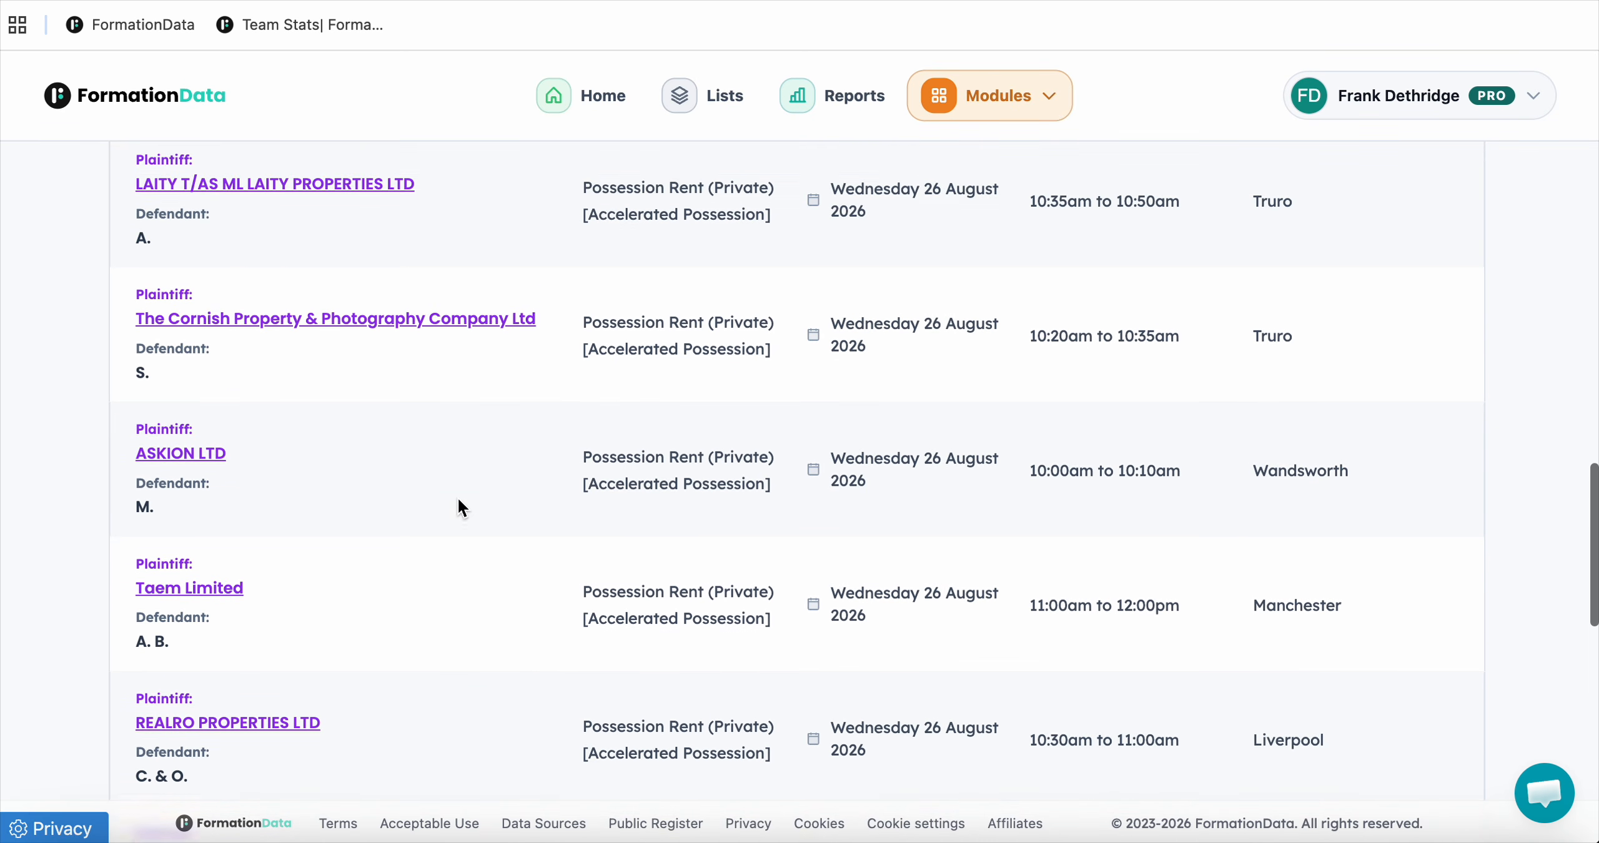
scroll(458, 494, "up", 6)
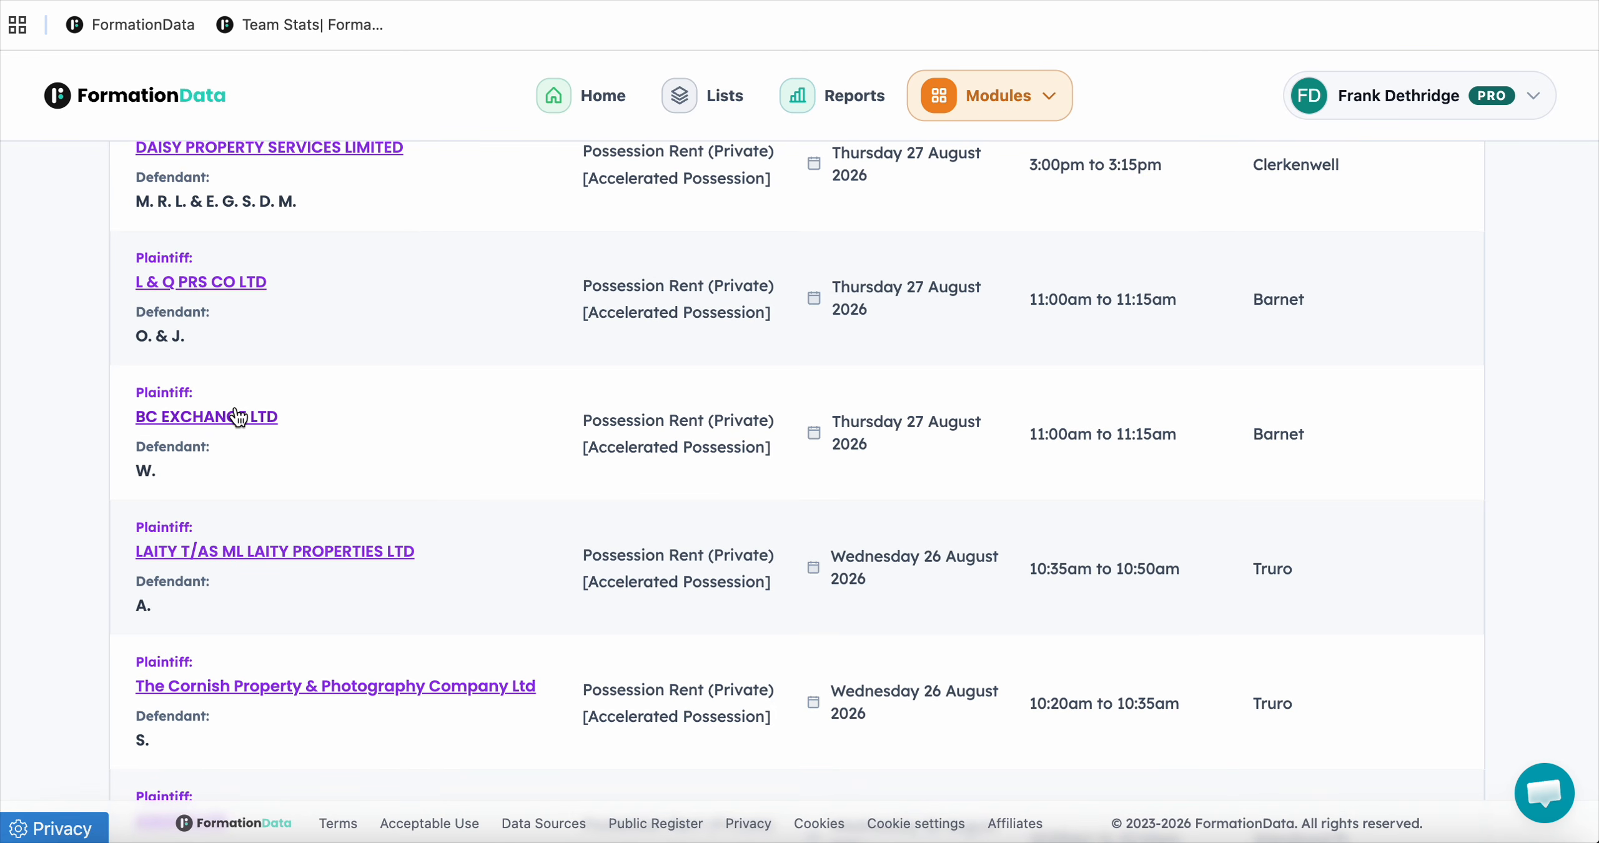
scroll(453, 471, "down", 5)
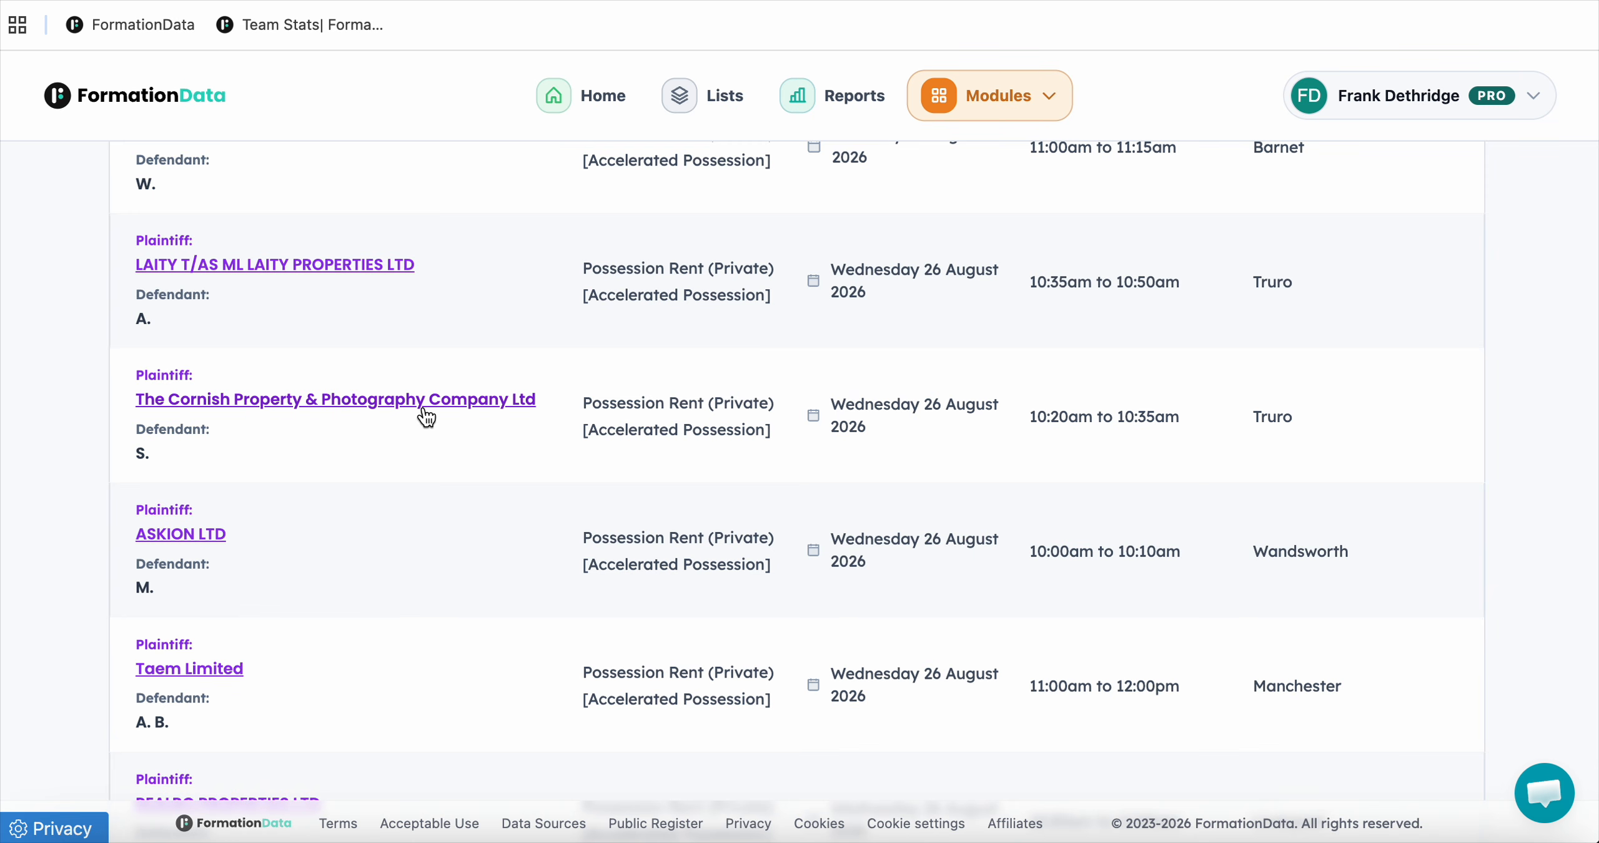
Open the profile of The Cornish Property & Photography Company Ltd and examine its SIC codes and ICO data protection registration.
key("ctrl+Tab")
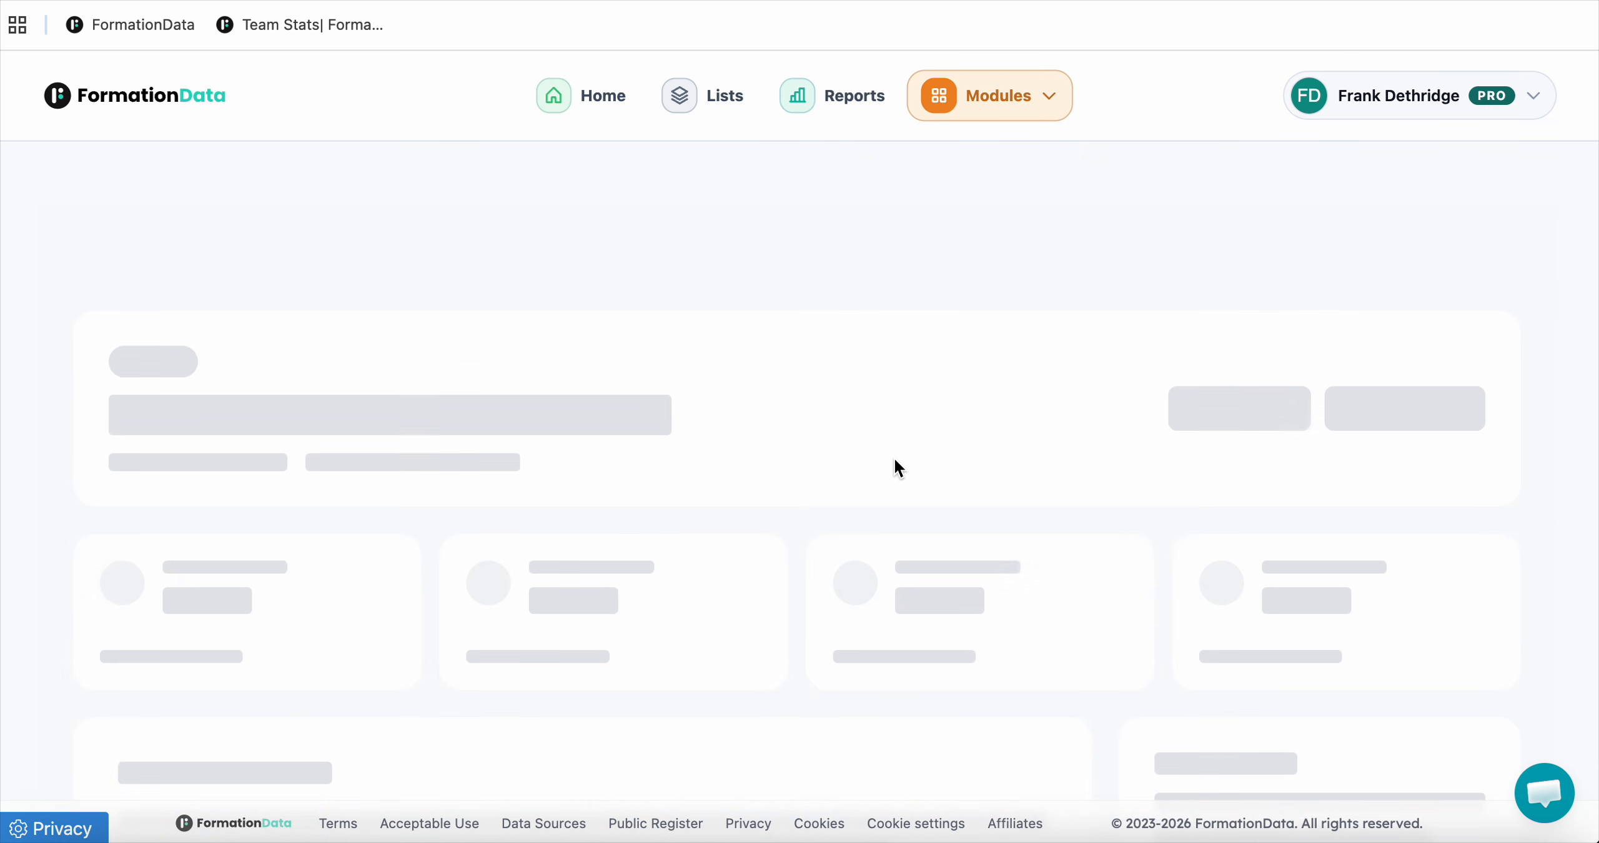
scroll(895, 462, "down", 15)
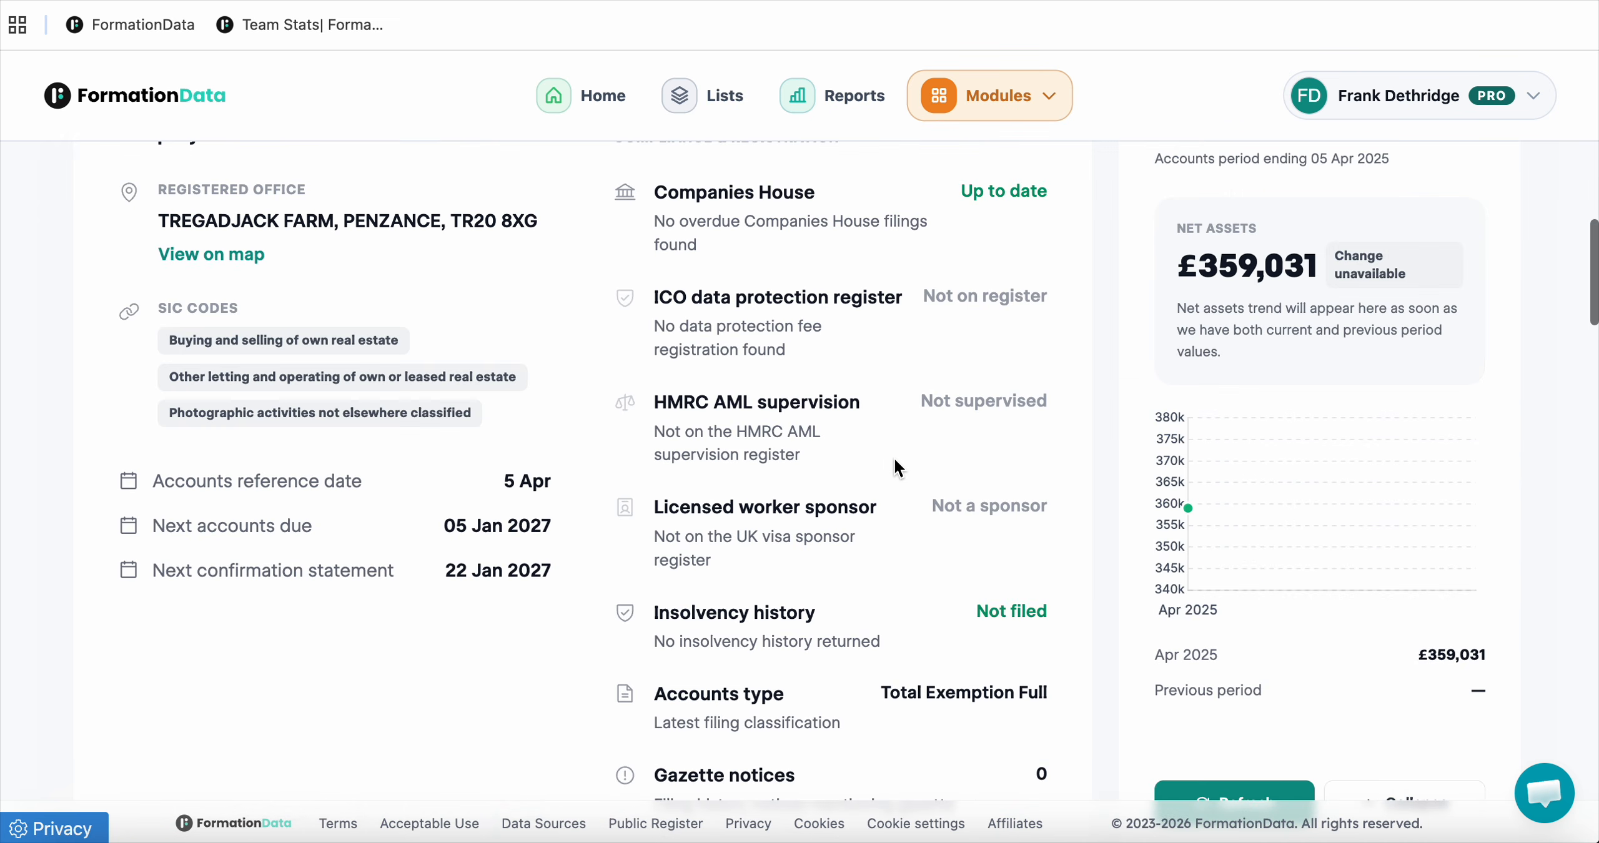
left_click_drag(275, 341, 412, 347)
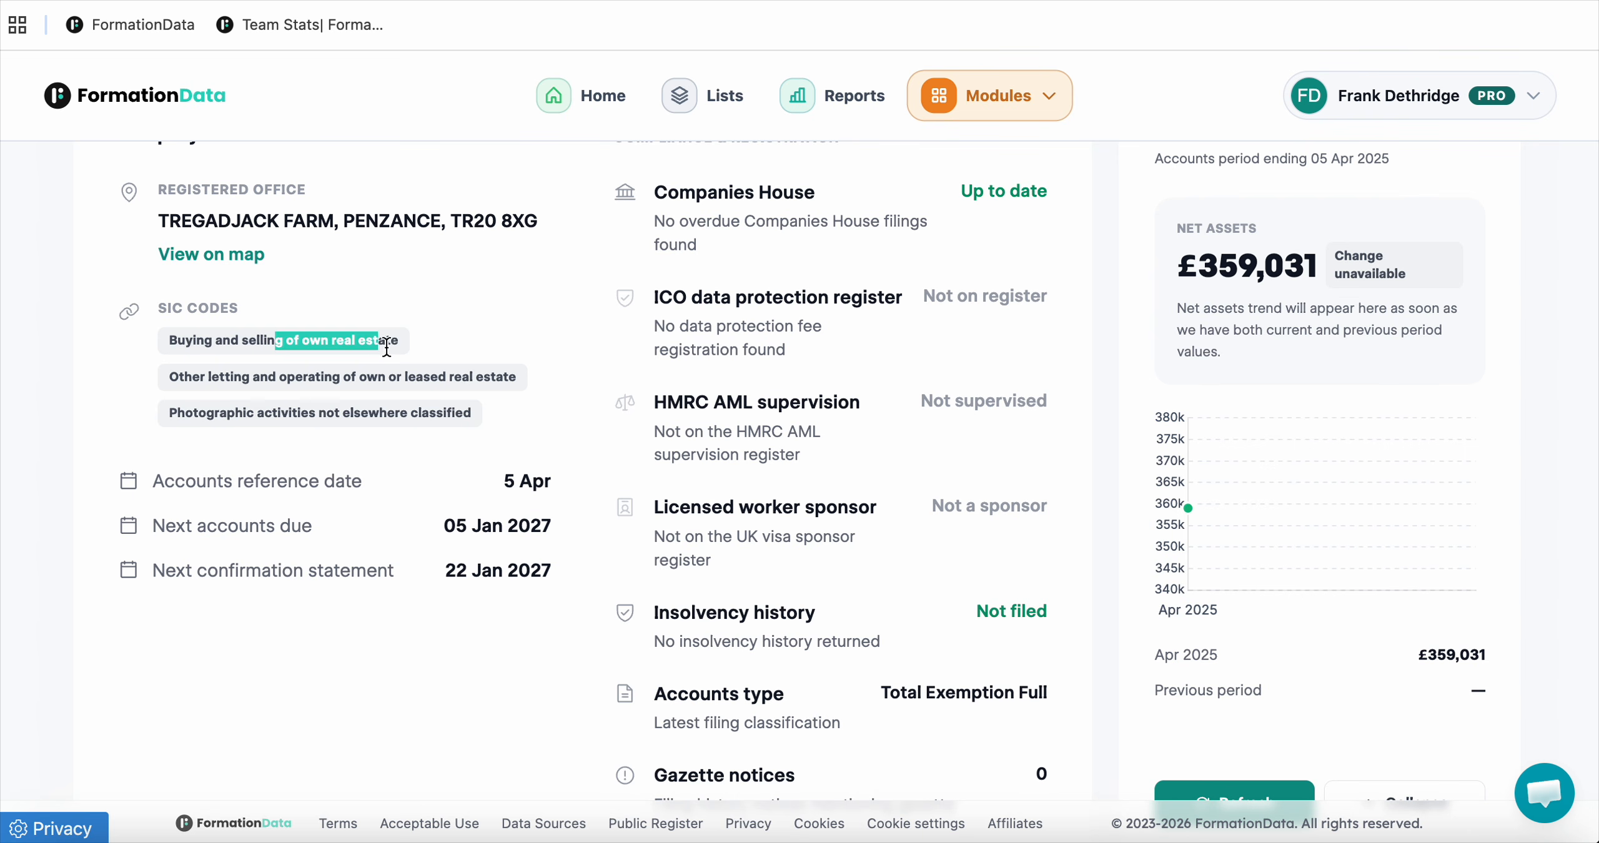
left_click_drag(259, 377, 507, 379)
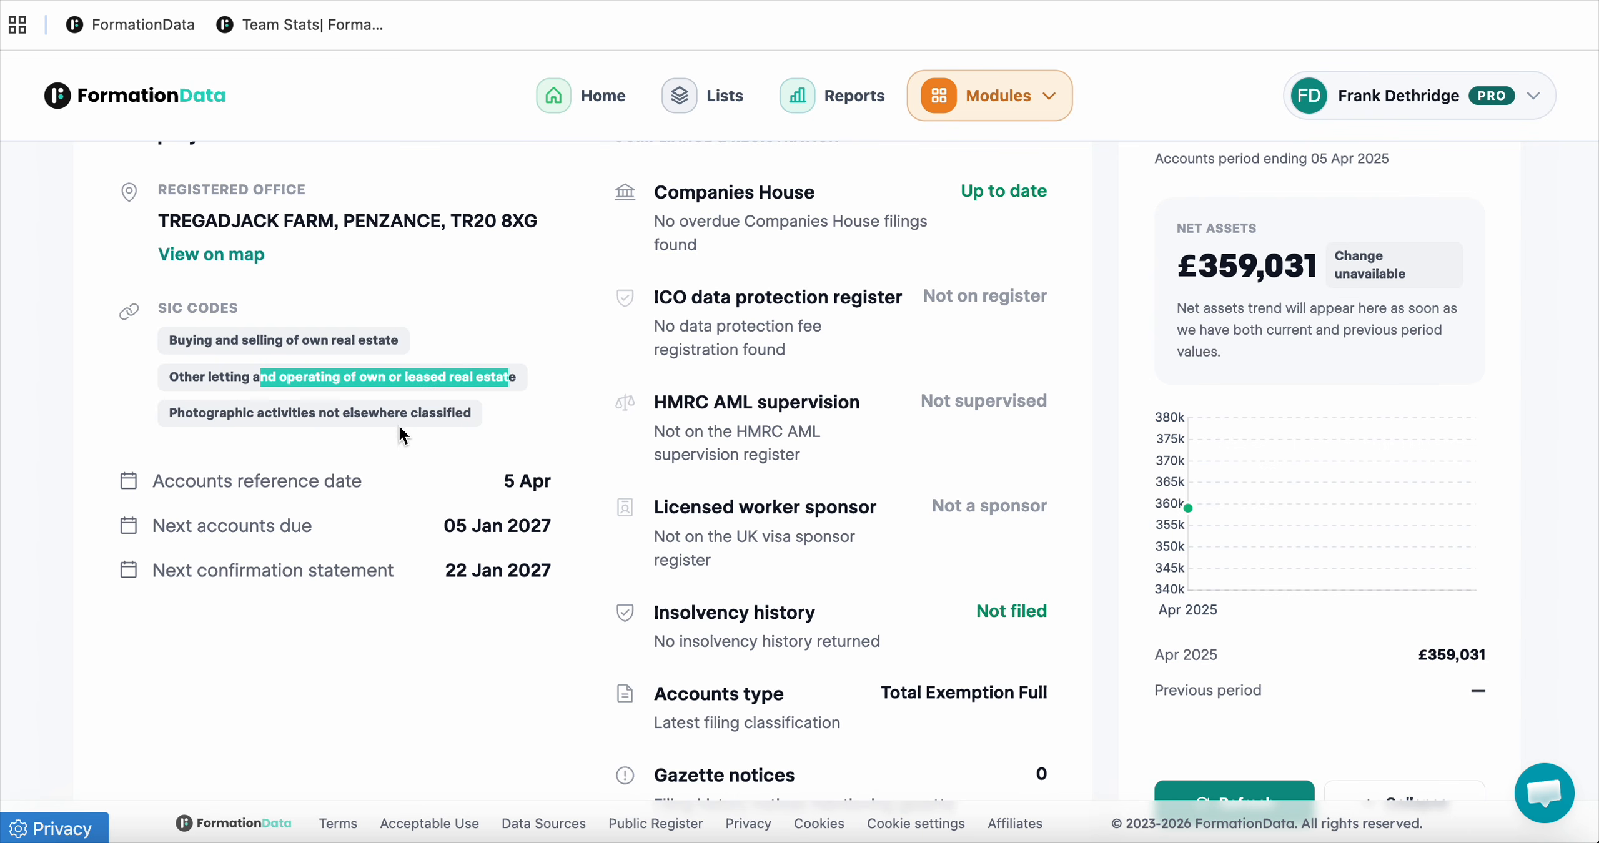
left_click(380, 409)
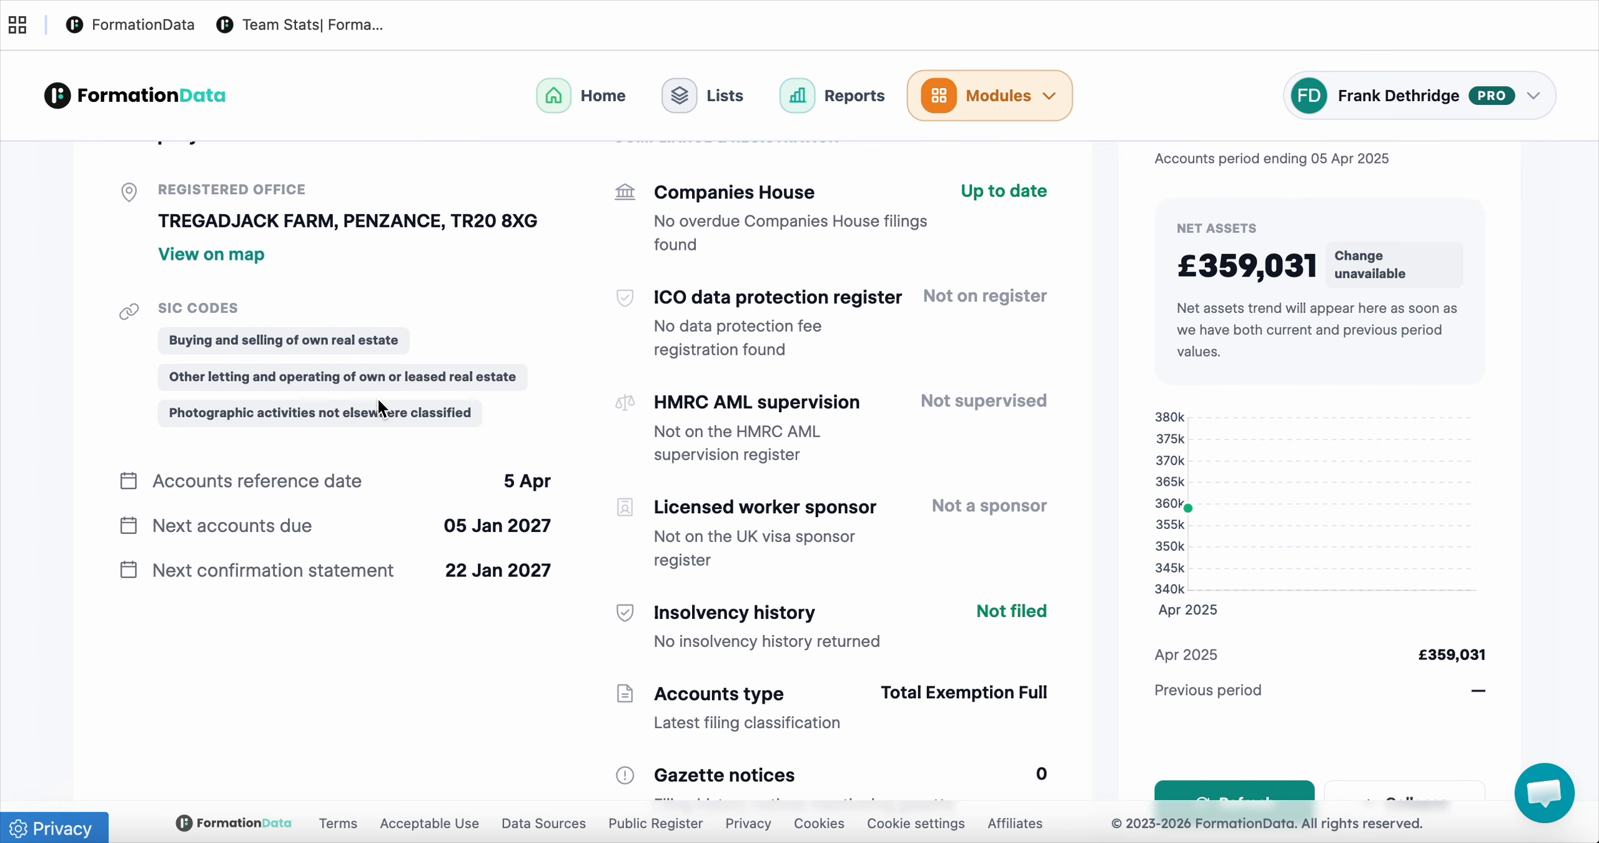
scroll(560, 381, "up", 5)
scroll(559, 381, "down", 5)
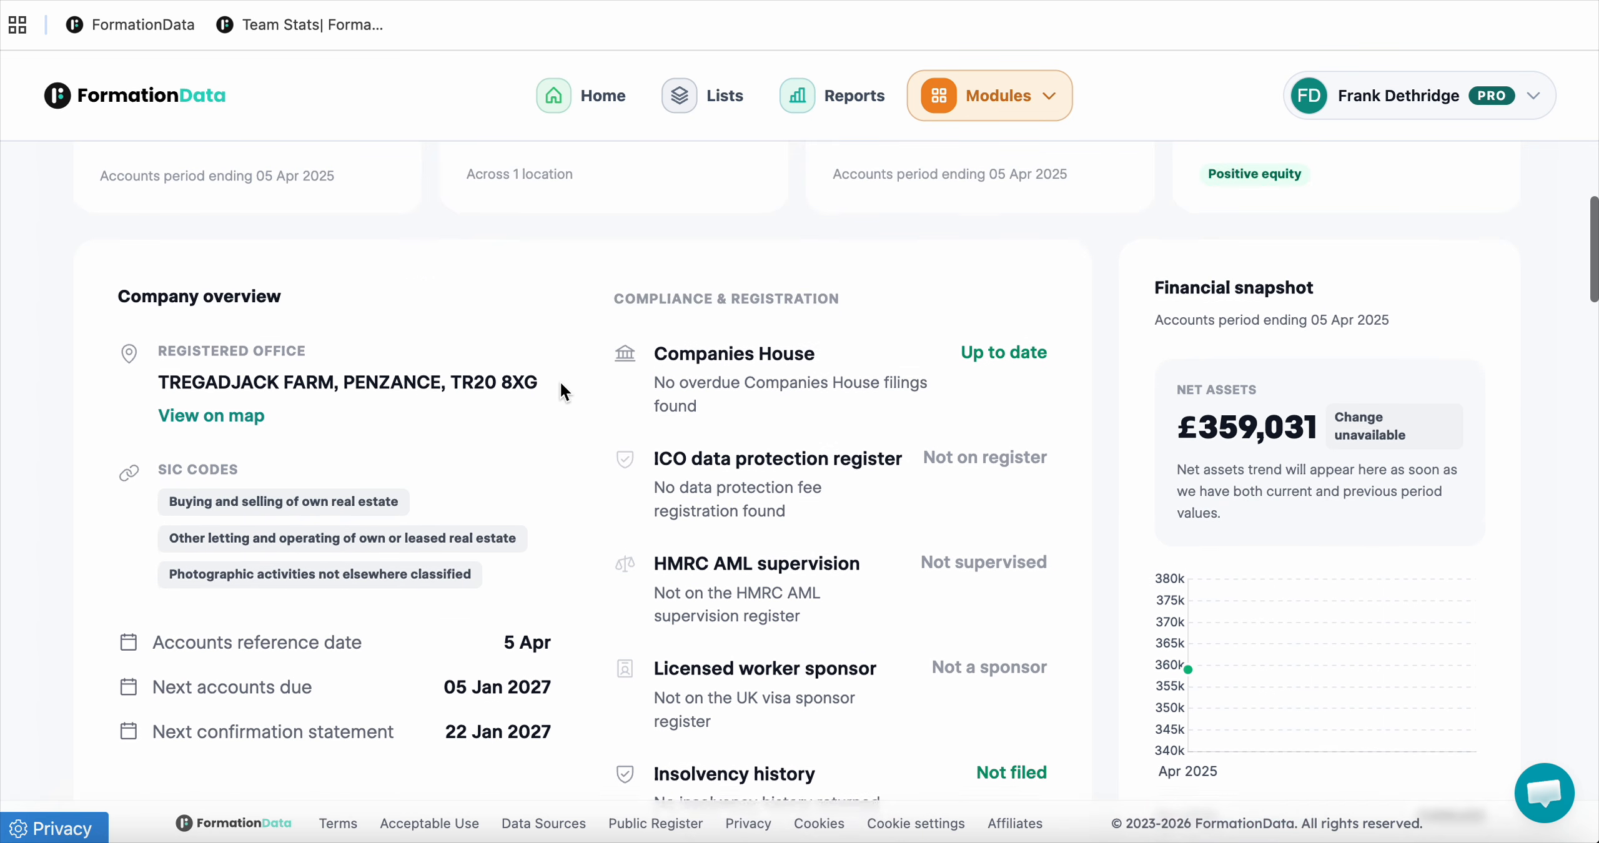
left_click_drag(1071, 329, 633, 318)
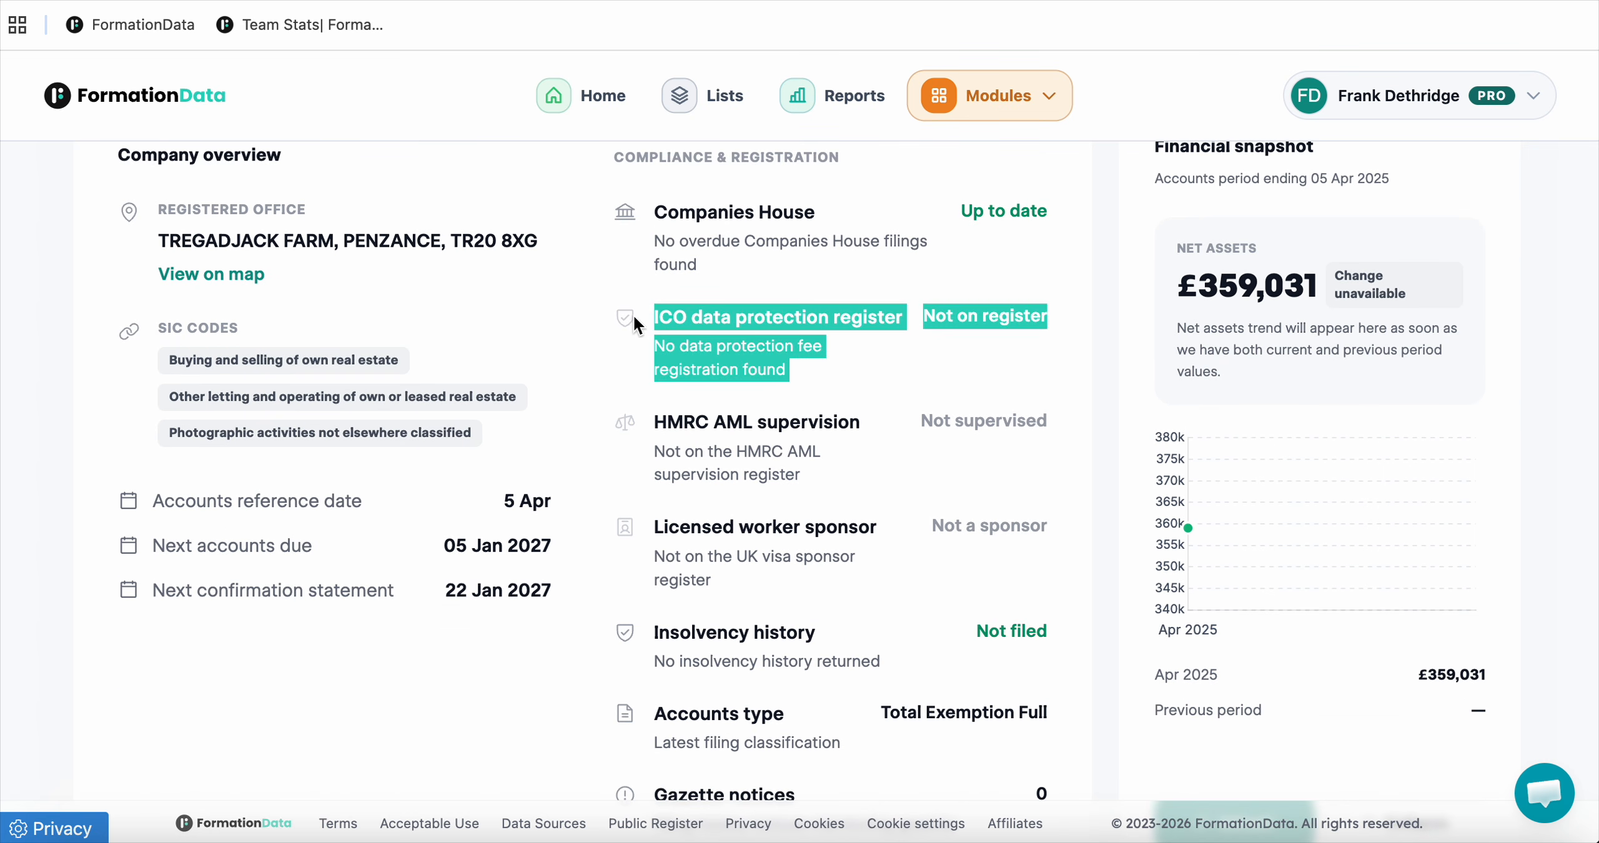
left_click(561, 303)
Review the Cornish company's compliance details, directors, property holdings and filing history.
scroll(560, 303, "up", 8)
scroll(560, 303, "down", 8)
scroll(559, 303, "up", 3)
scroll(561, 303, "up", 4)
scroll(628, 473, "down", 20)
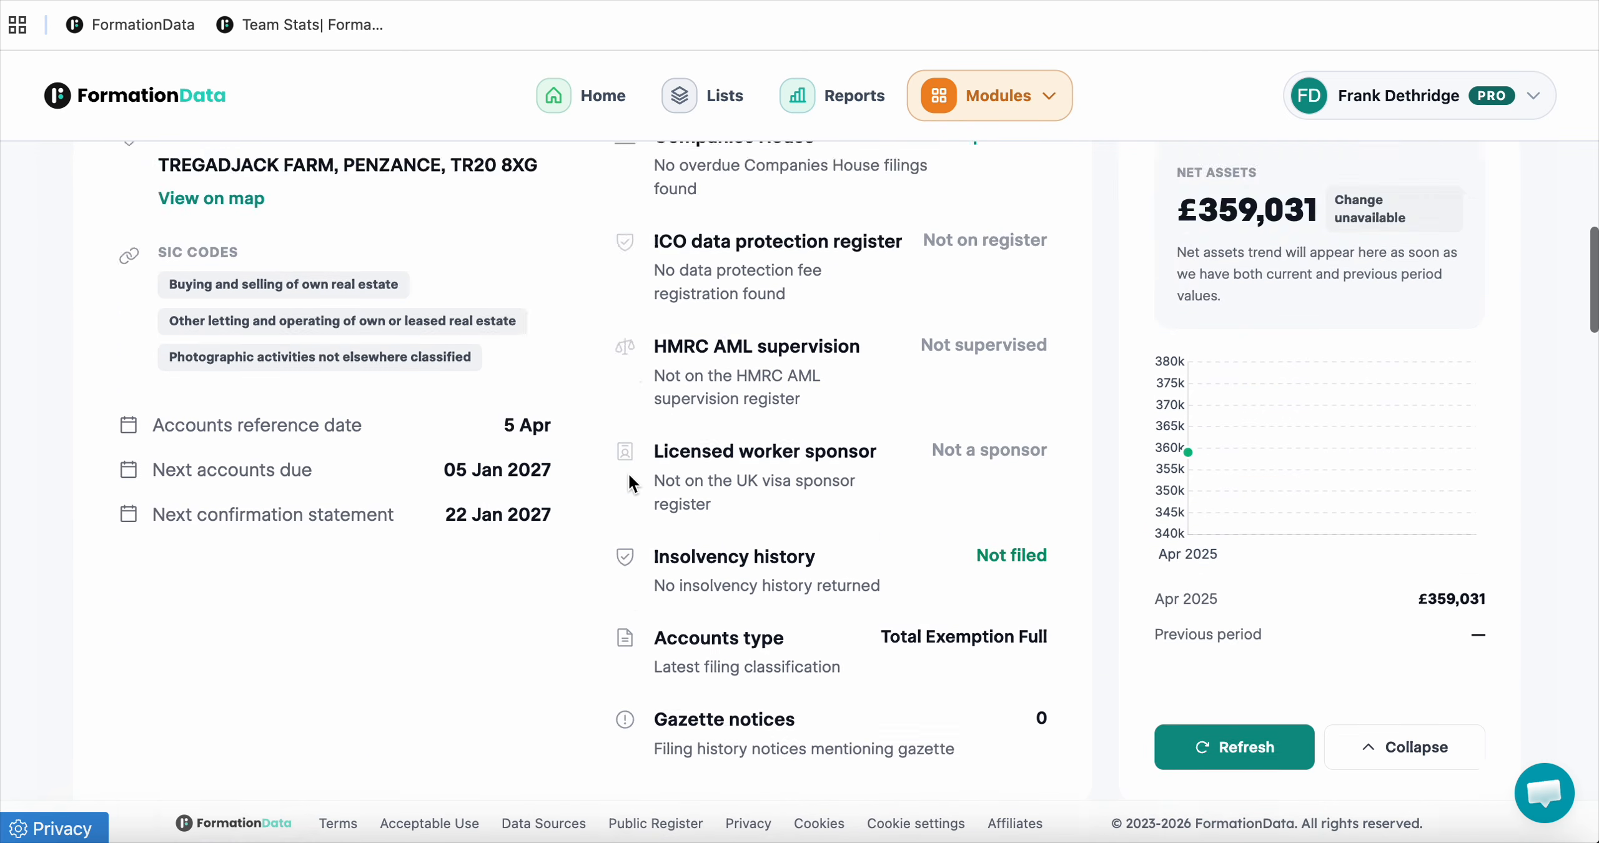
scroll(628, 473, "down", 20)
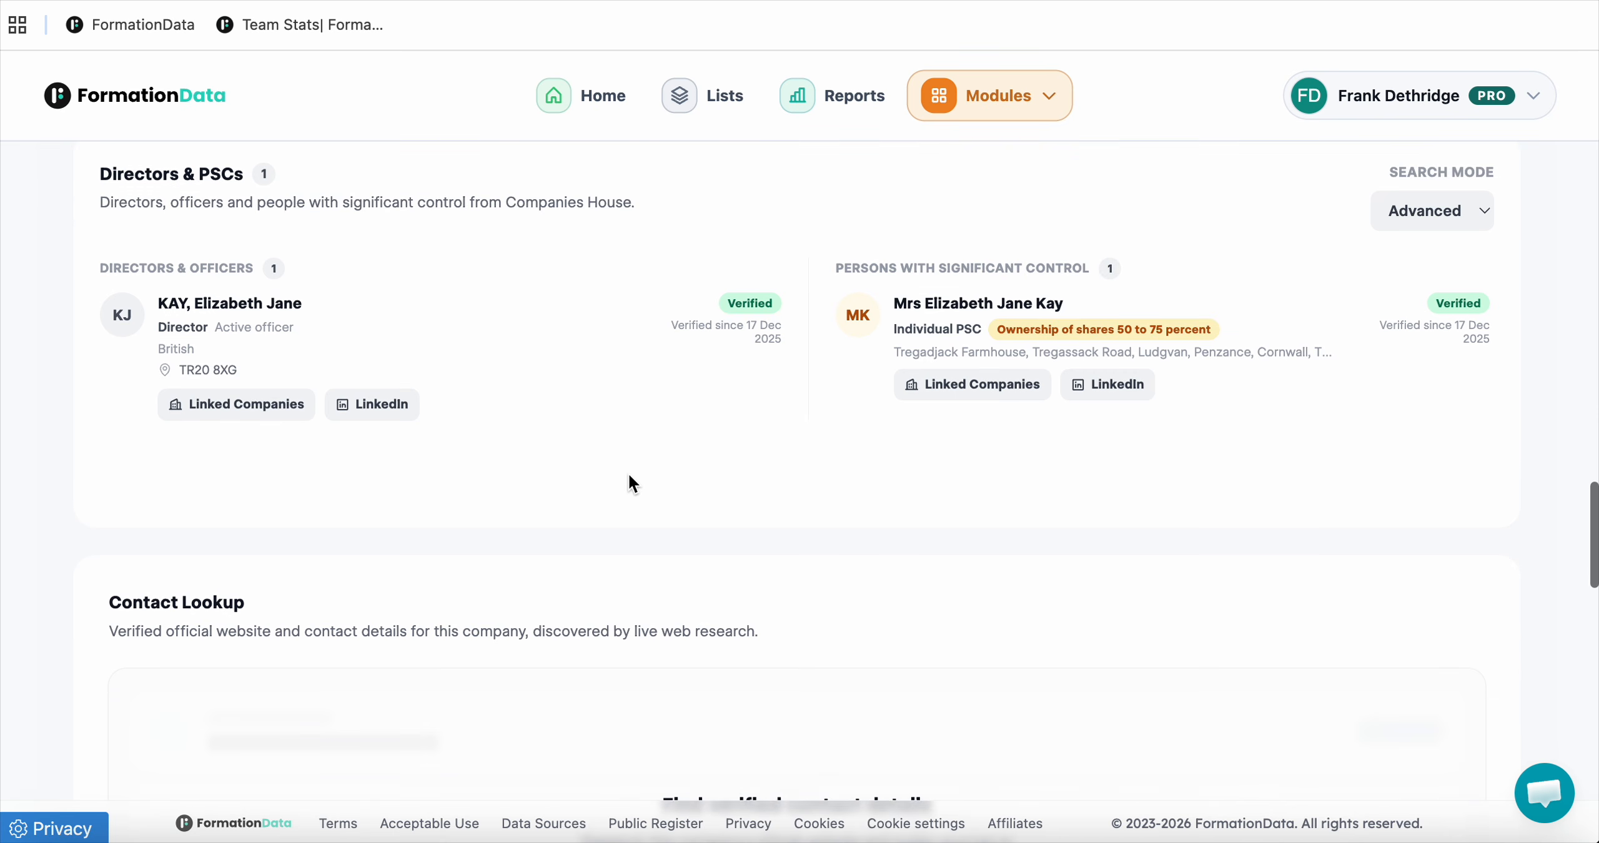
scroll(628, 481, "down", 3)
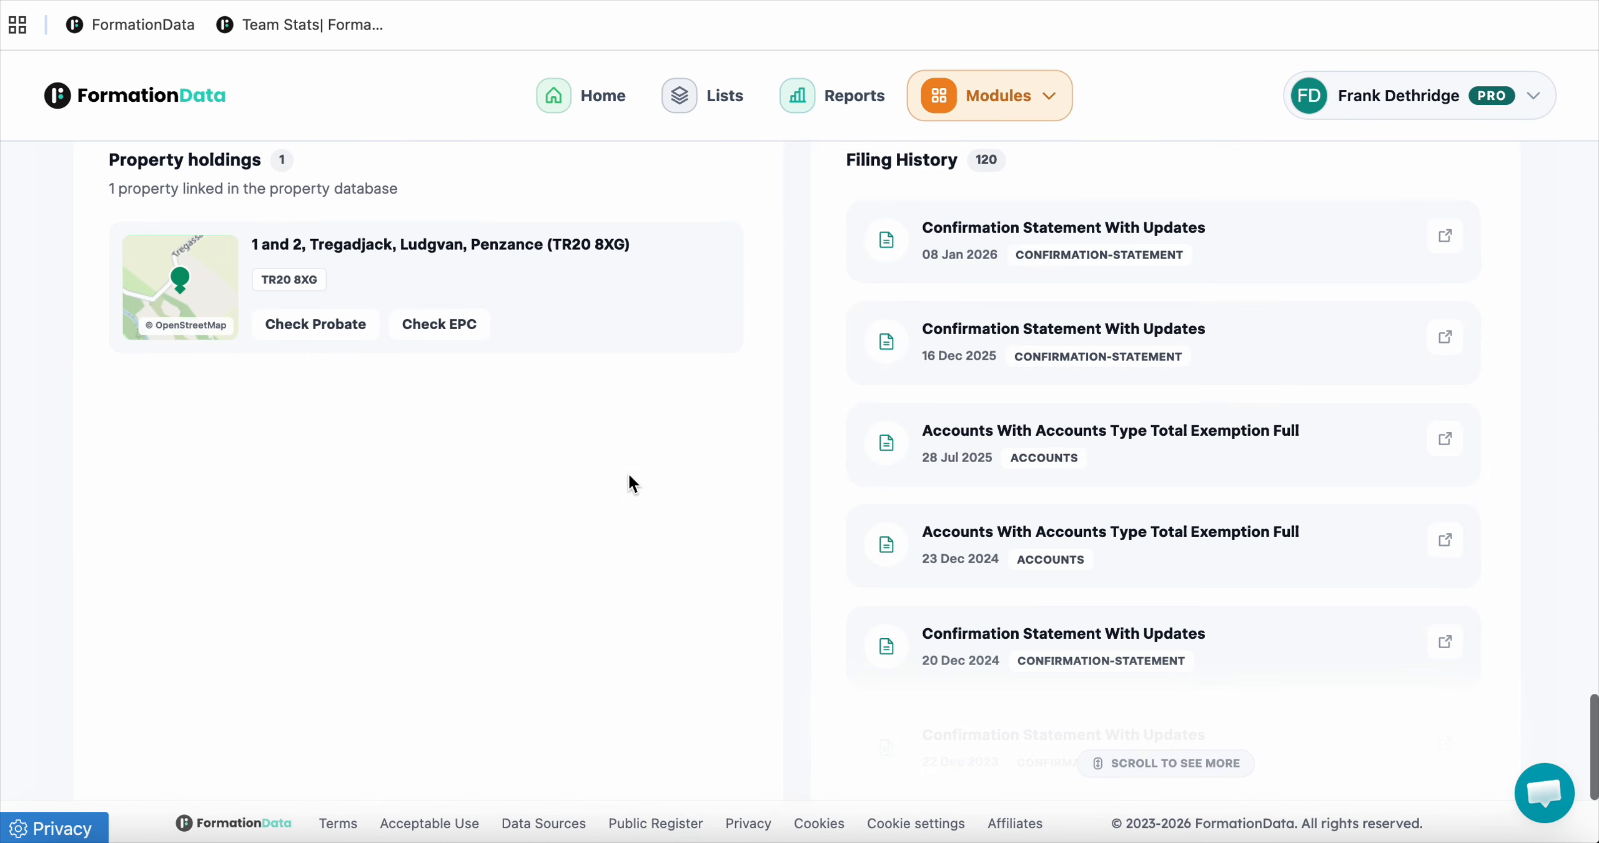
Check the contact lookup option, incorporation details and the Directors & PSCs section of the Cornish company's profile.
scroll(709, 488, "up", 20)
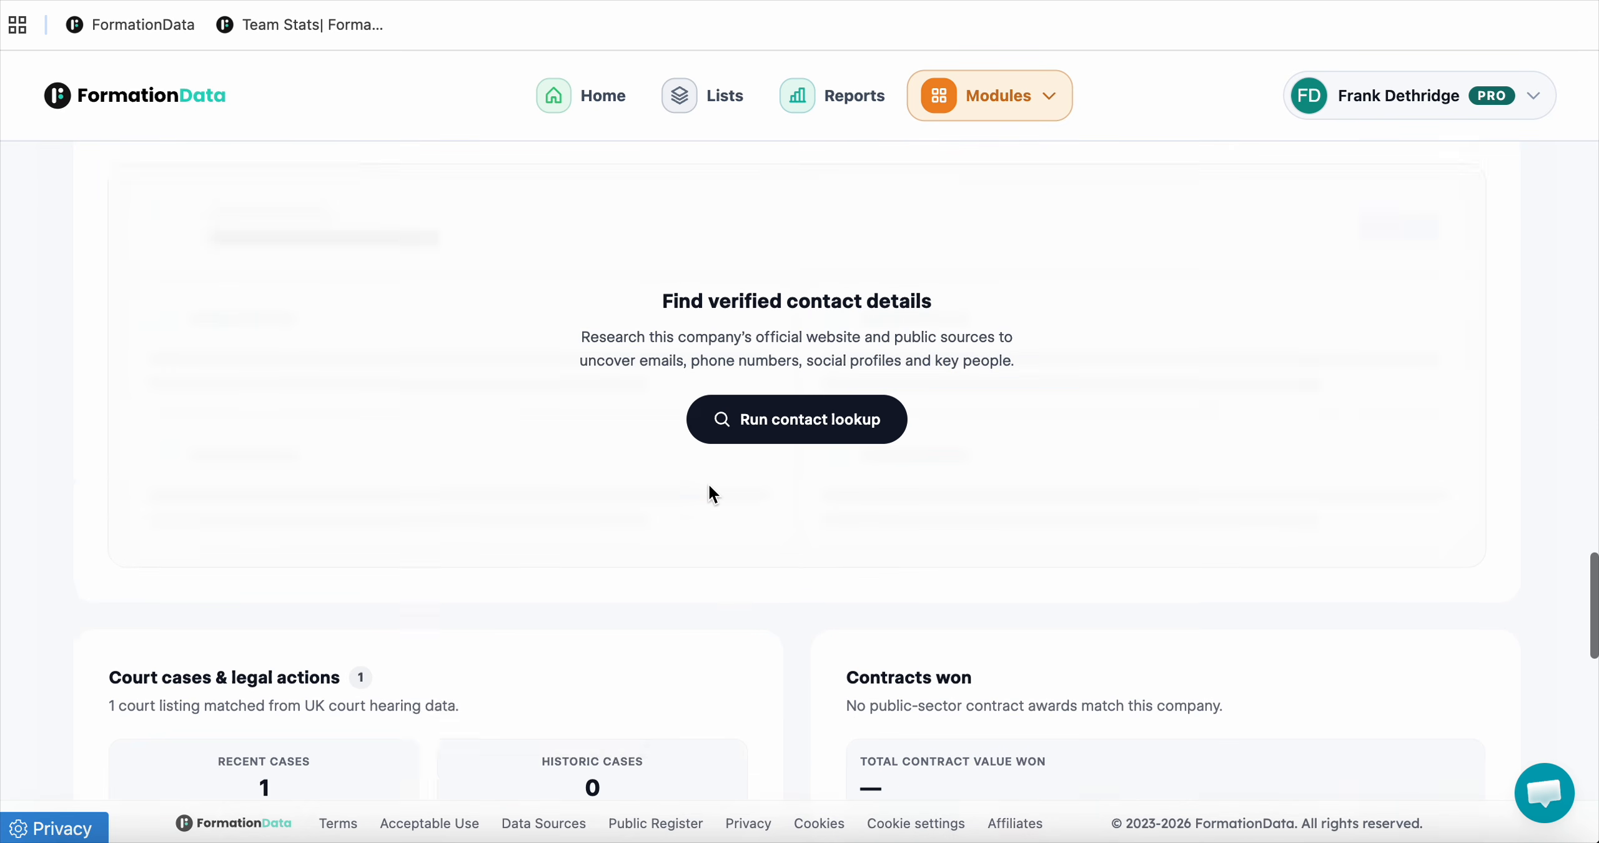
scroll(709, 483, "up", 20)
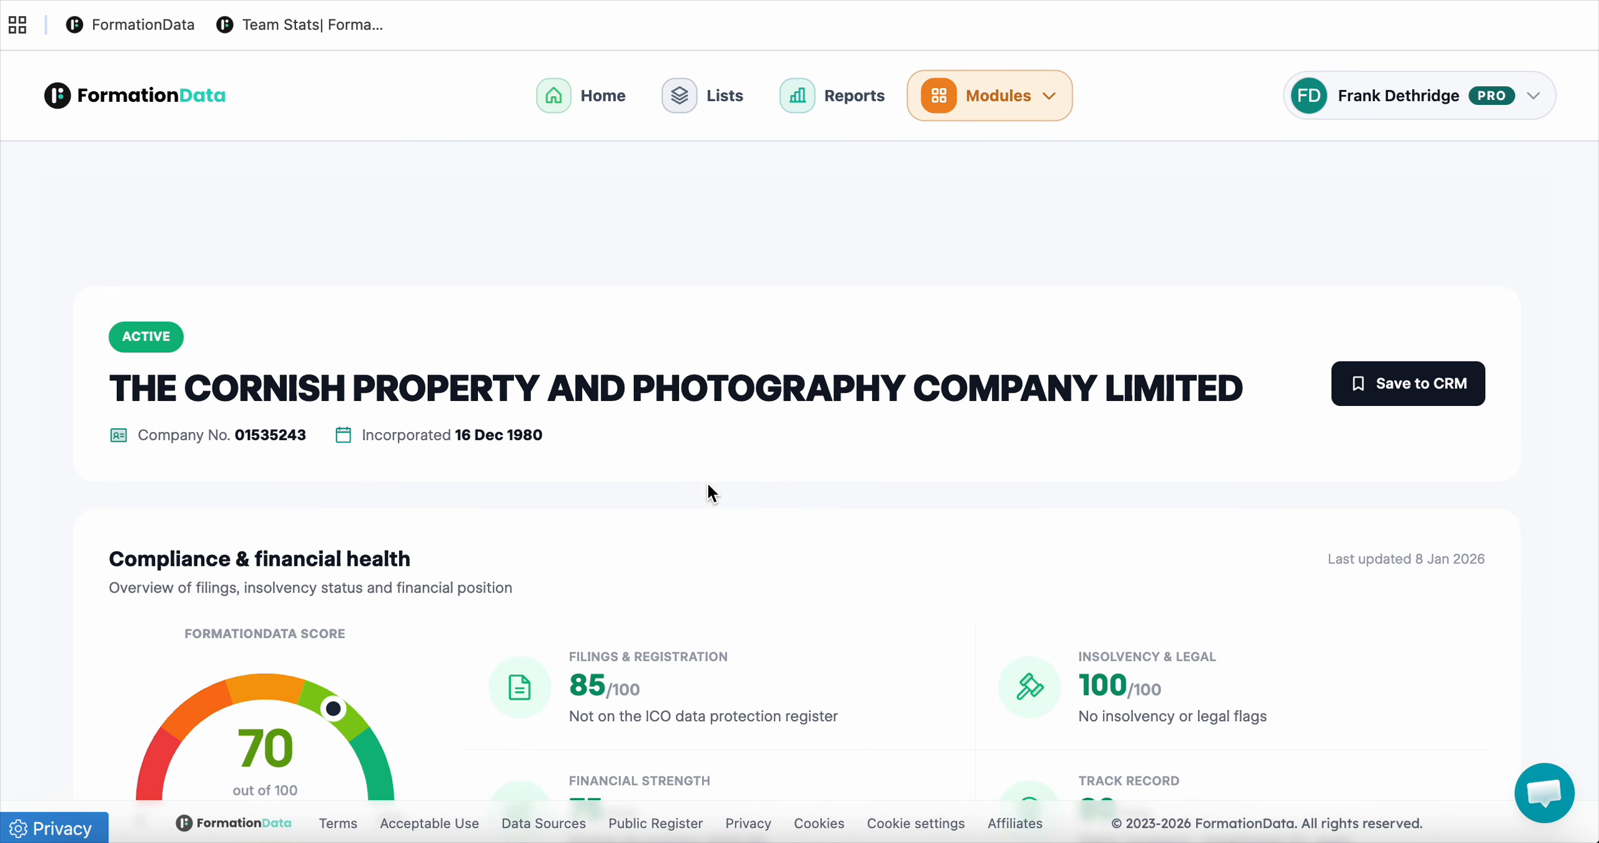
scroll(708, 486, "down", 10)
scroll(708, 486, "down", 10)
scroll(709, 486, "down", 15)
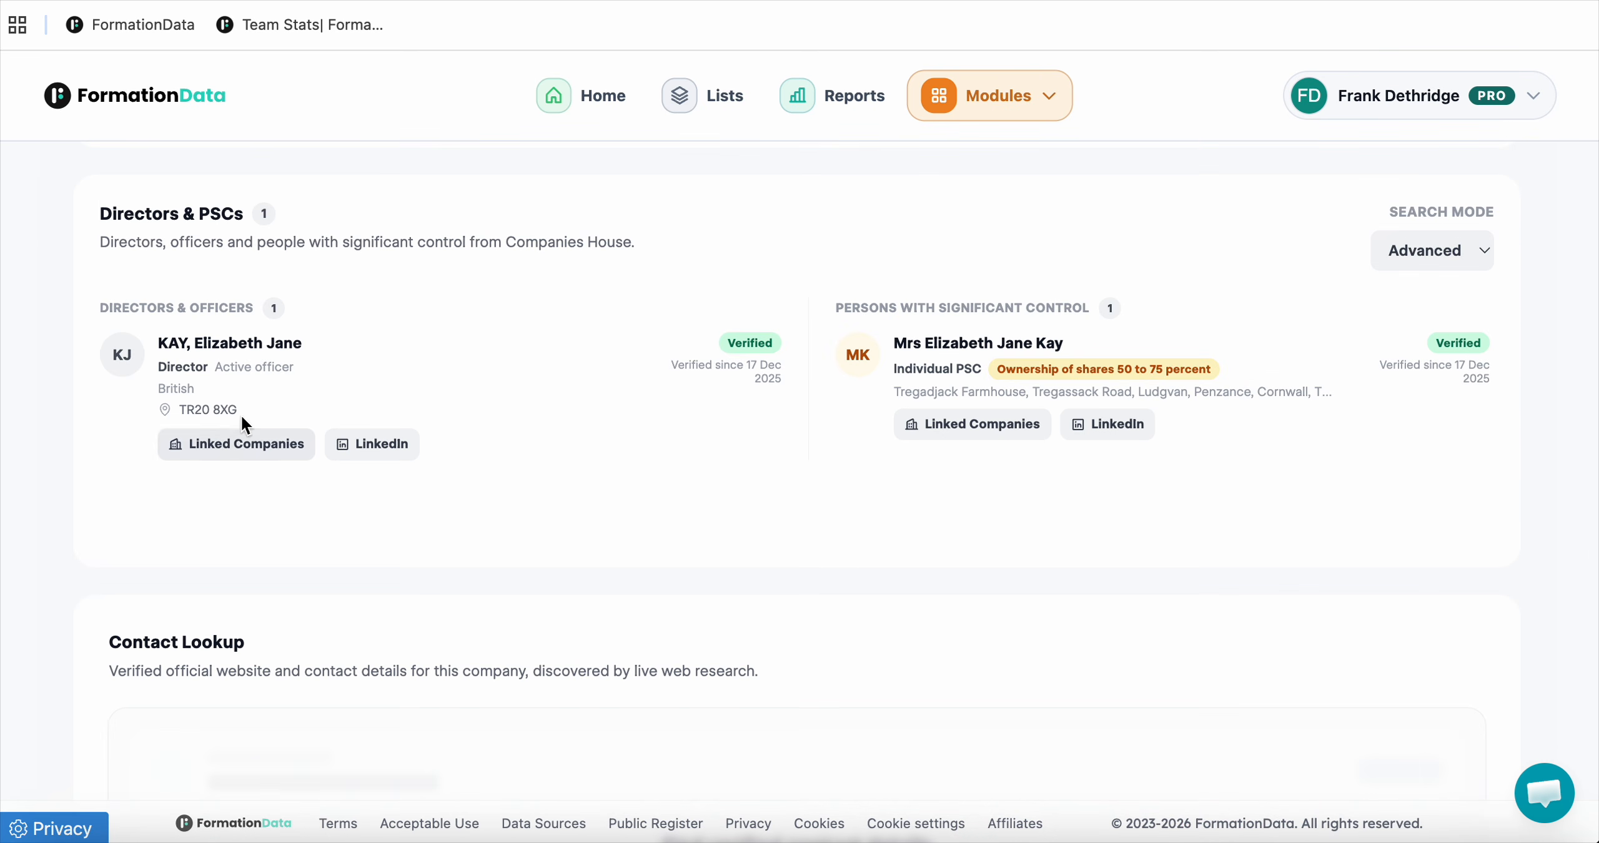
scroll(678, 381, "up", 3)
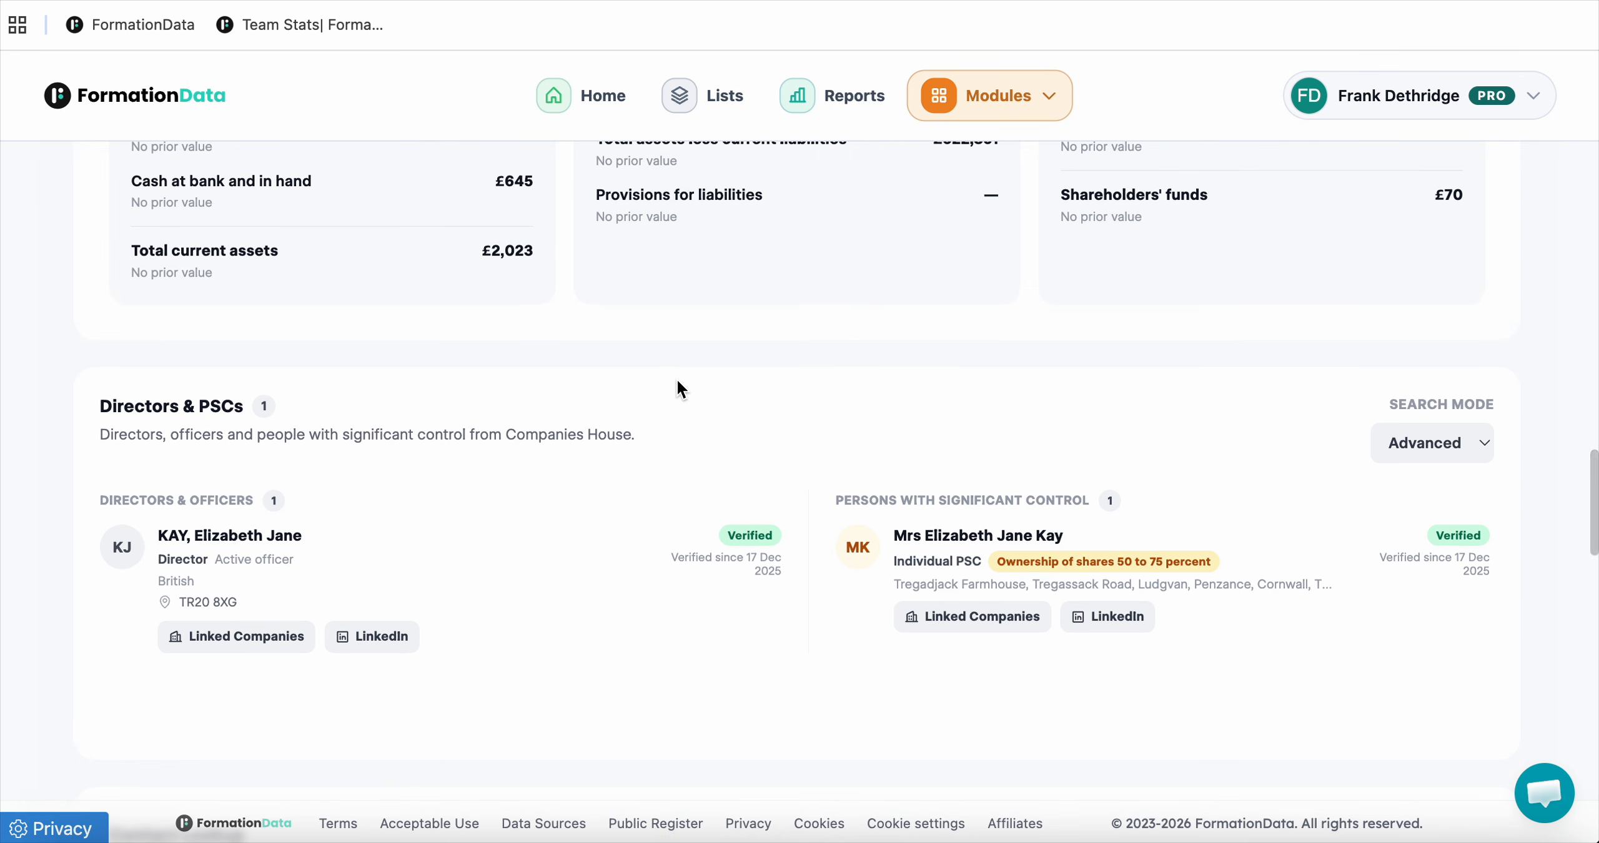
Examine the Cornish company's FormationData score, net worth, properties owned, asset composition and balance sheet figures.
scroll(650, 381, "up", 20)
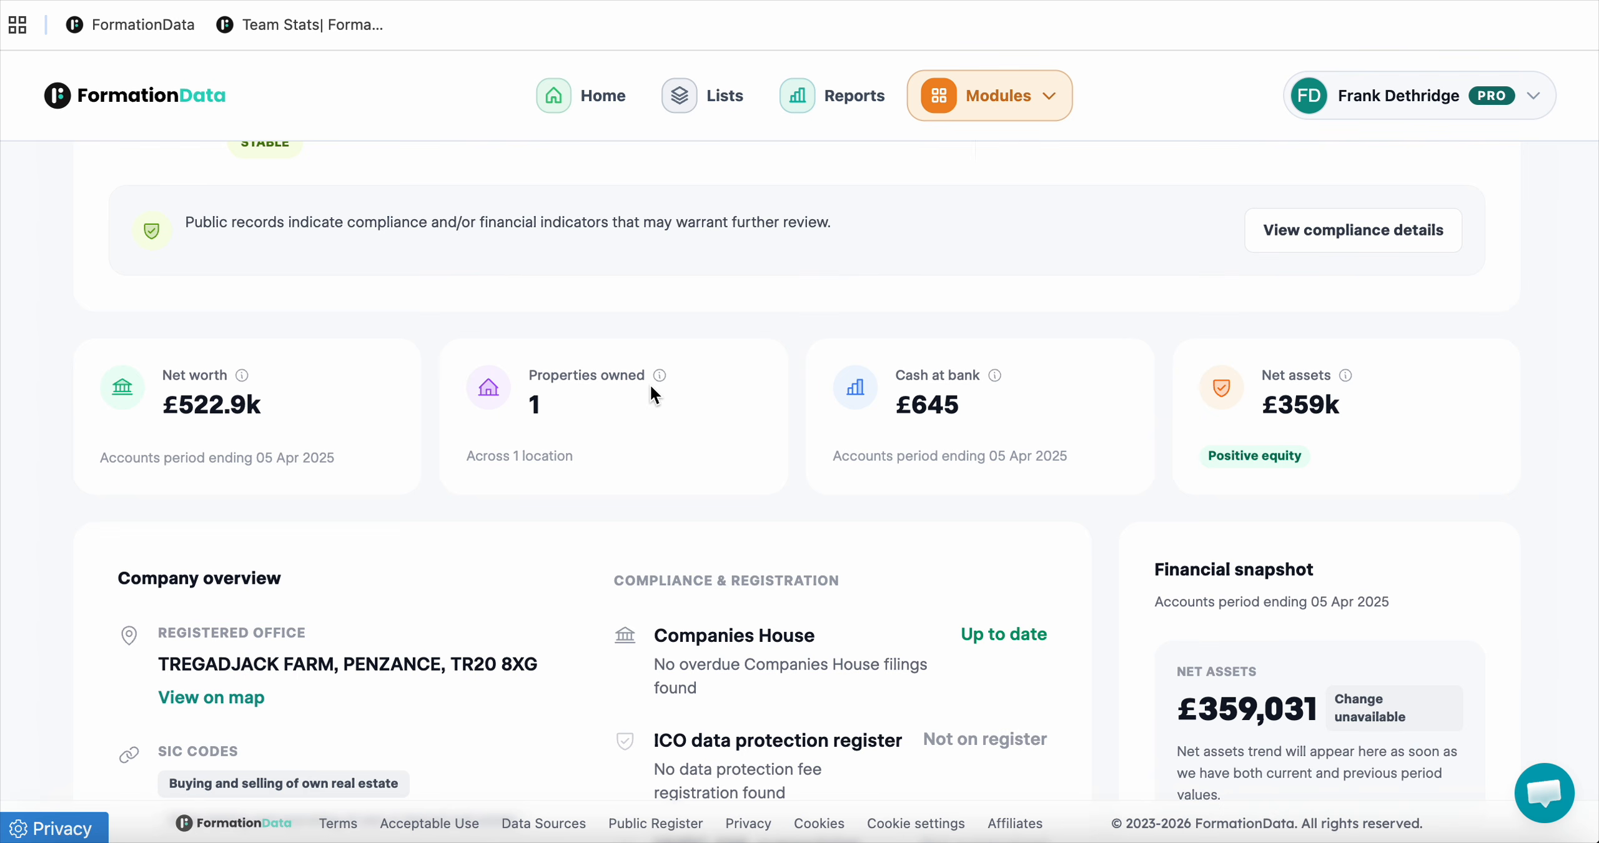
scroll(415, 637, "up", 10)
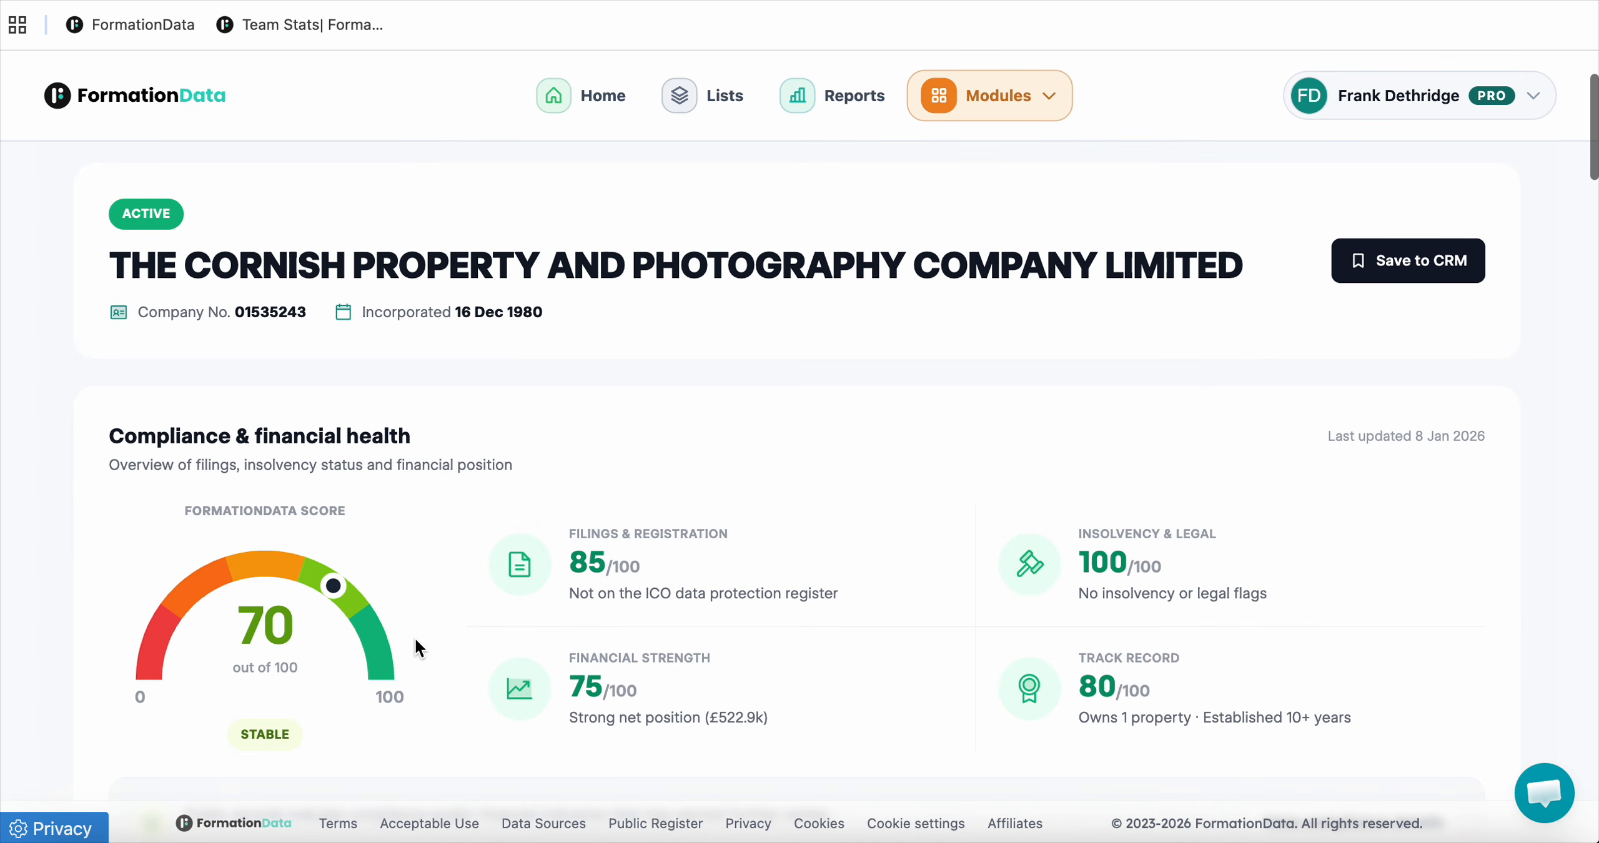
scroll(683, 397, "down", 10)
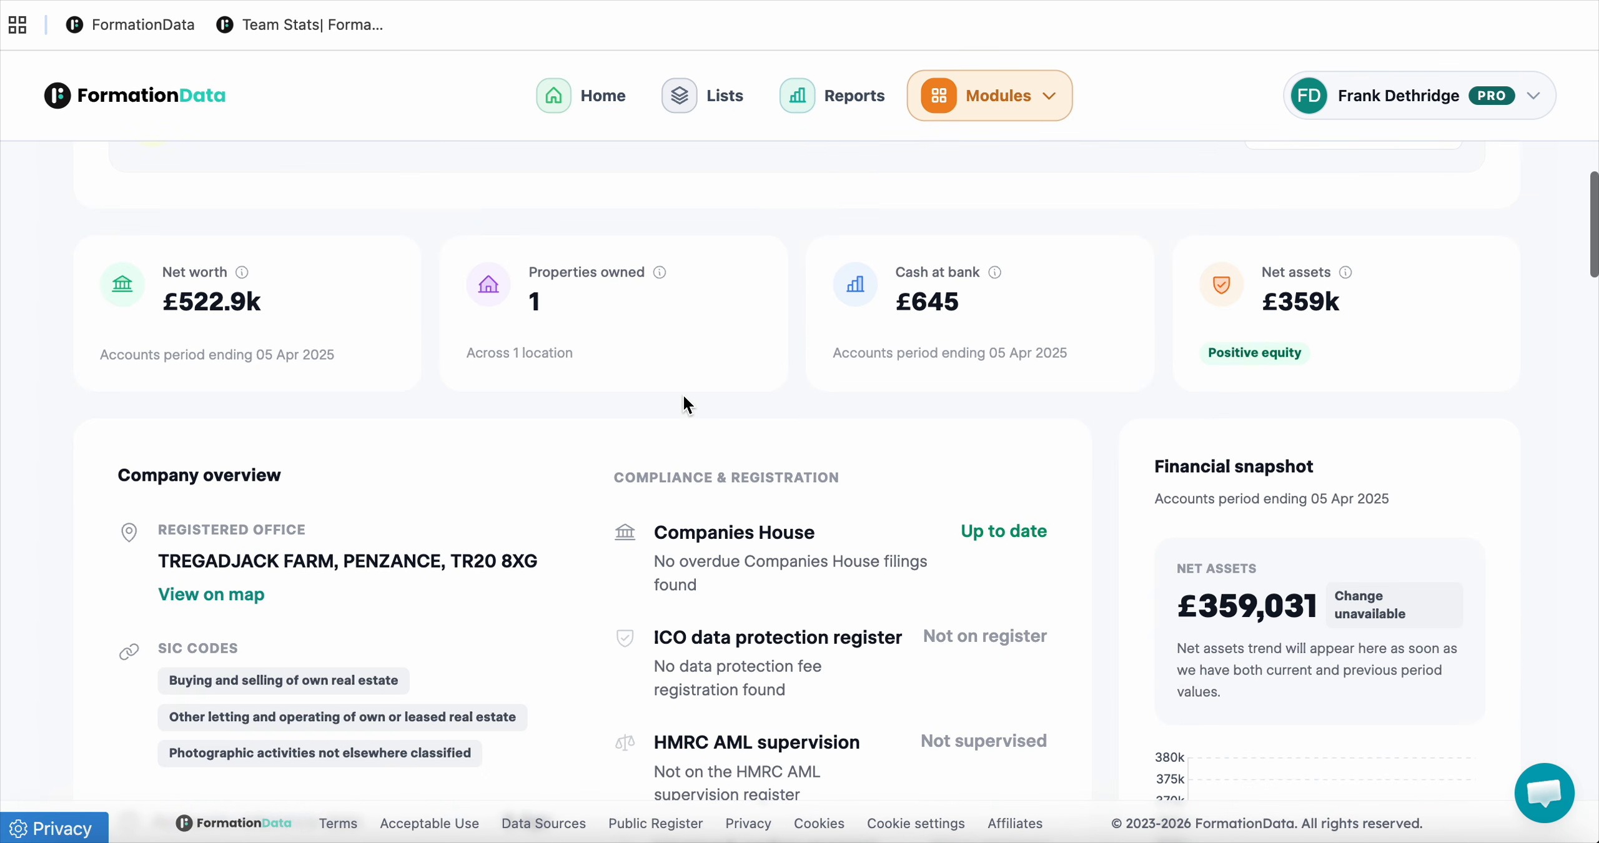
scroll(684, 400, "down", 3)
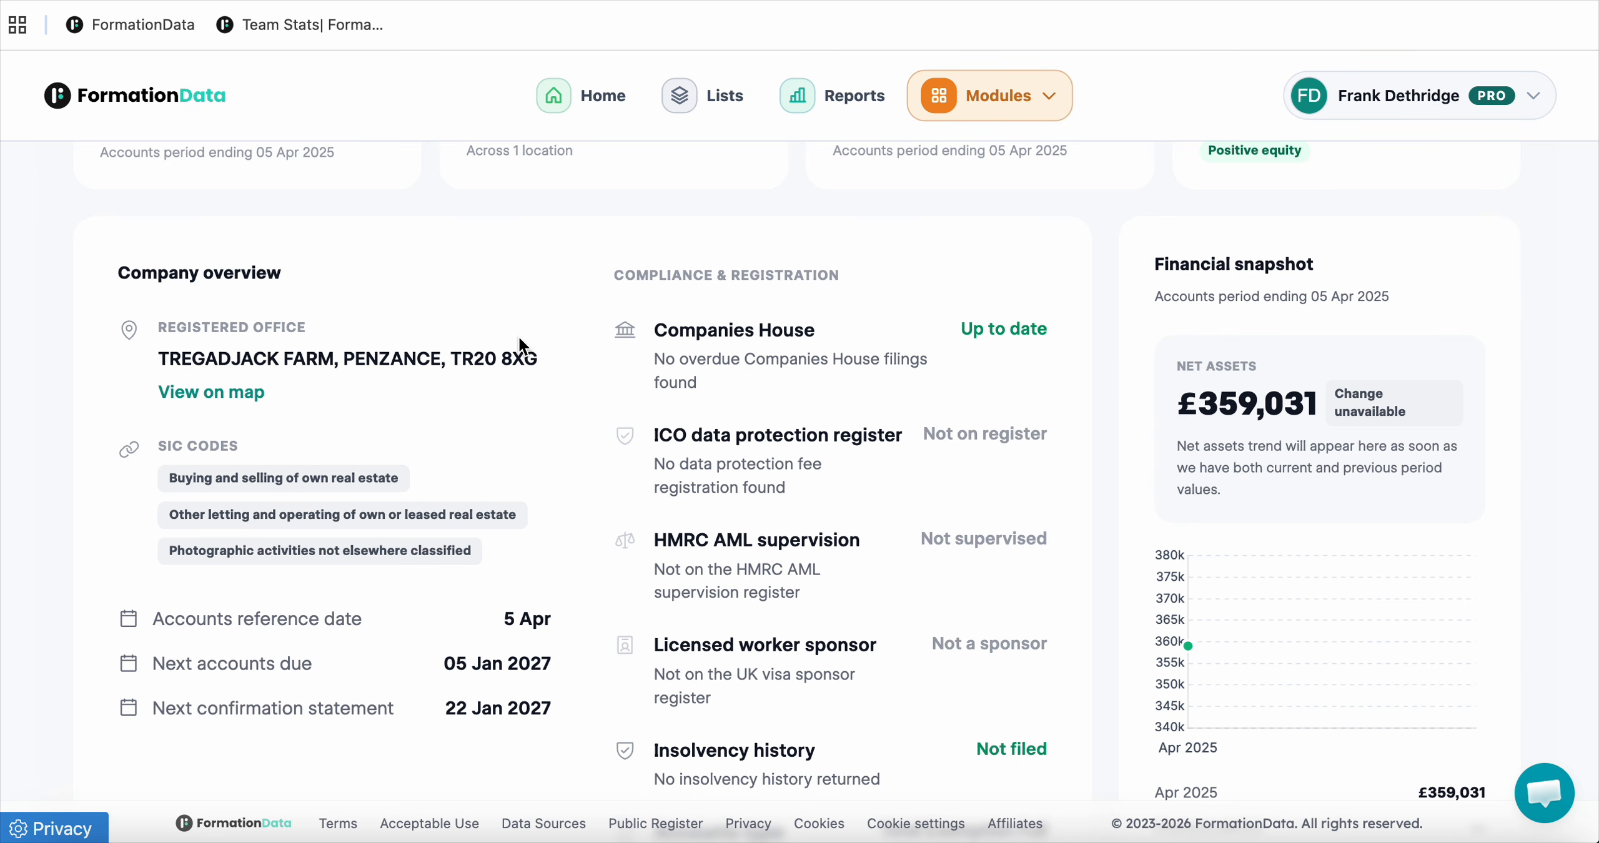
scroll(519, 343, "down", 15)
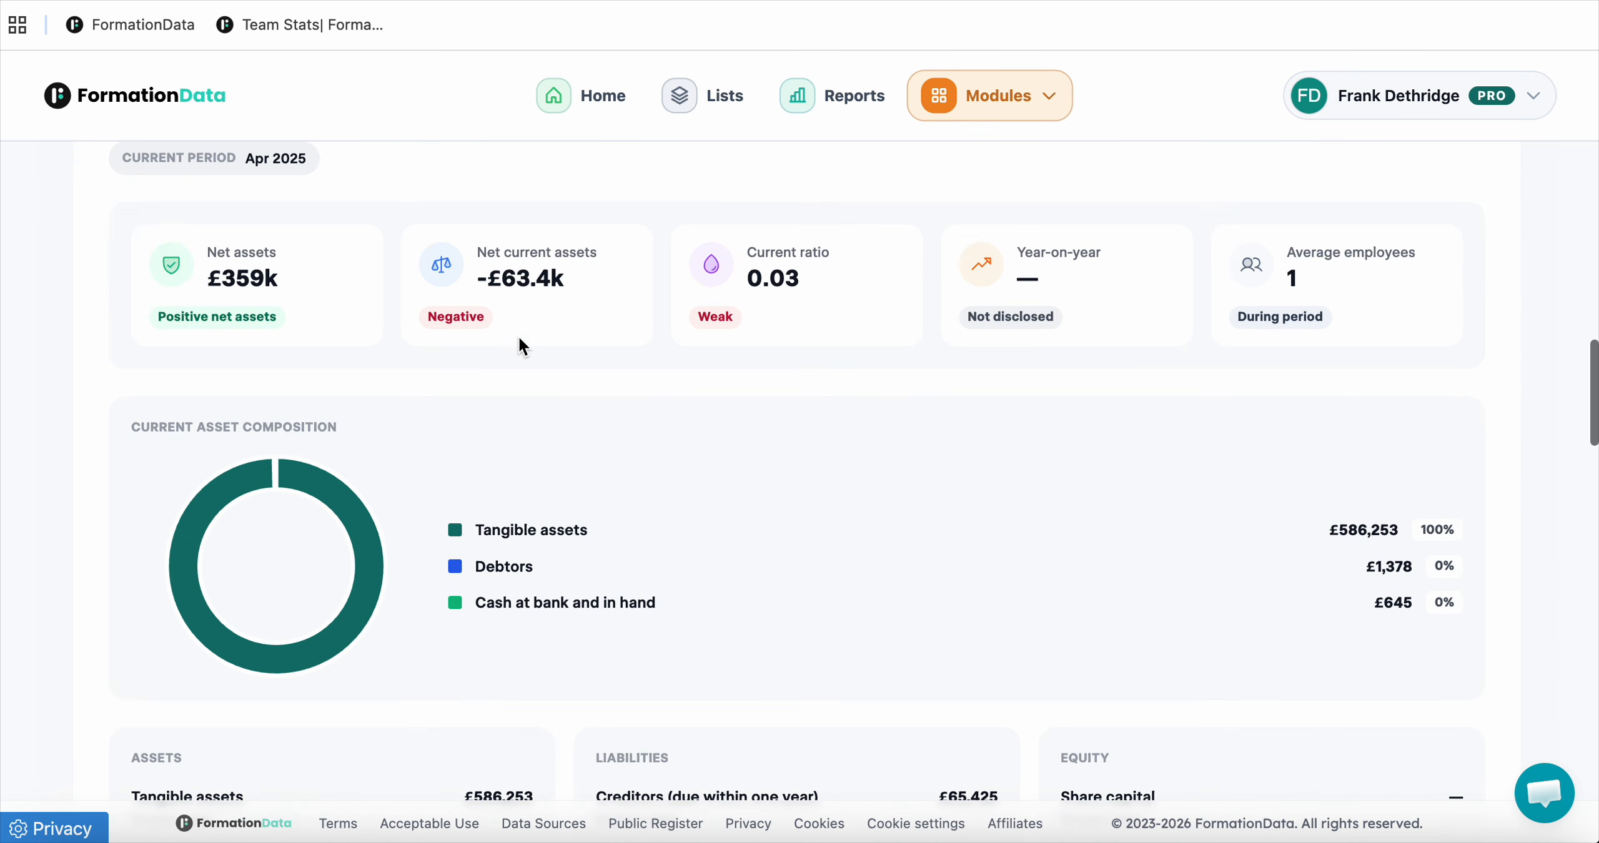
scroll(519, 343, "down", 8)
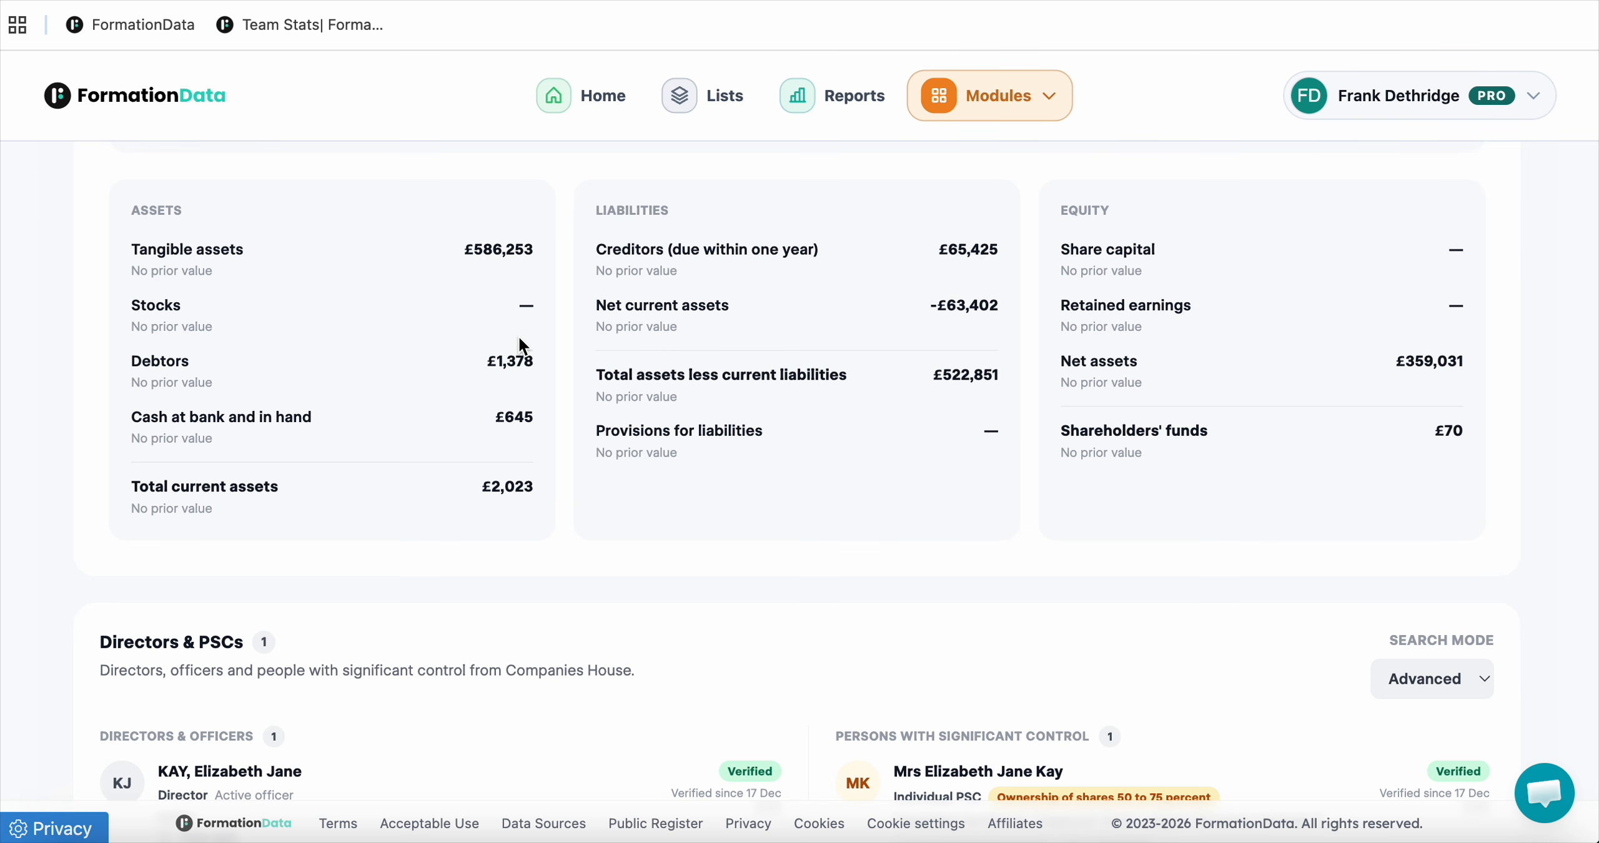
scroll(519, 342, "down", 8)
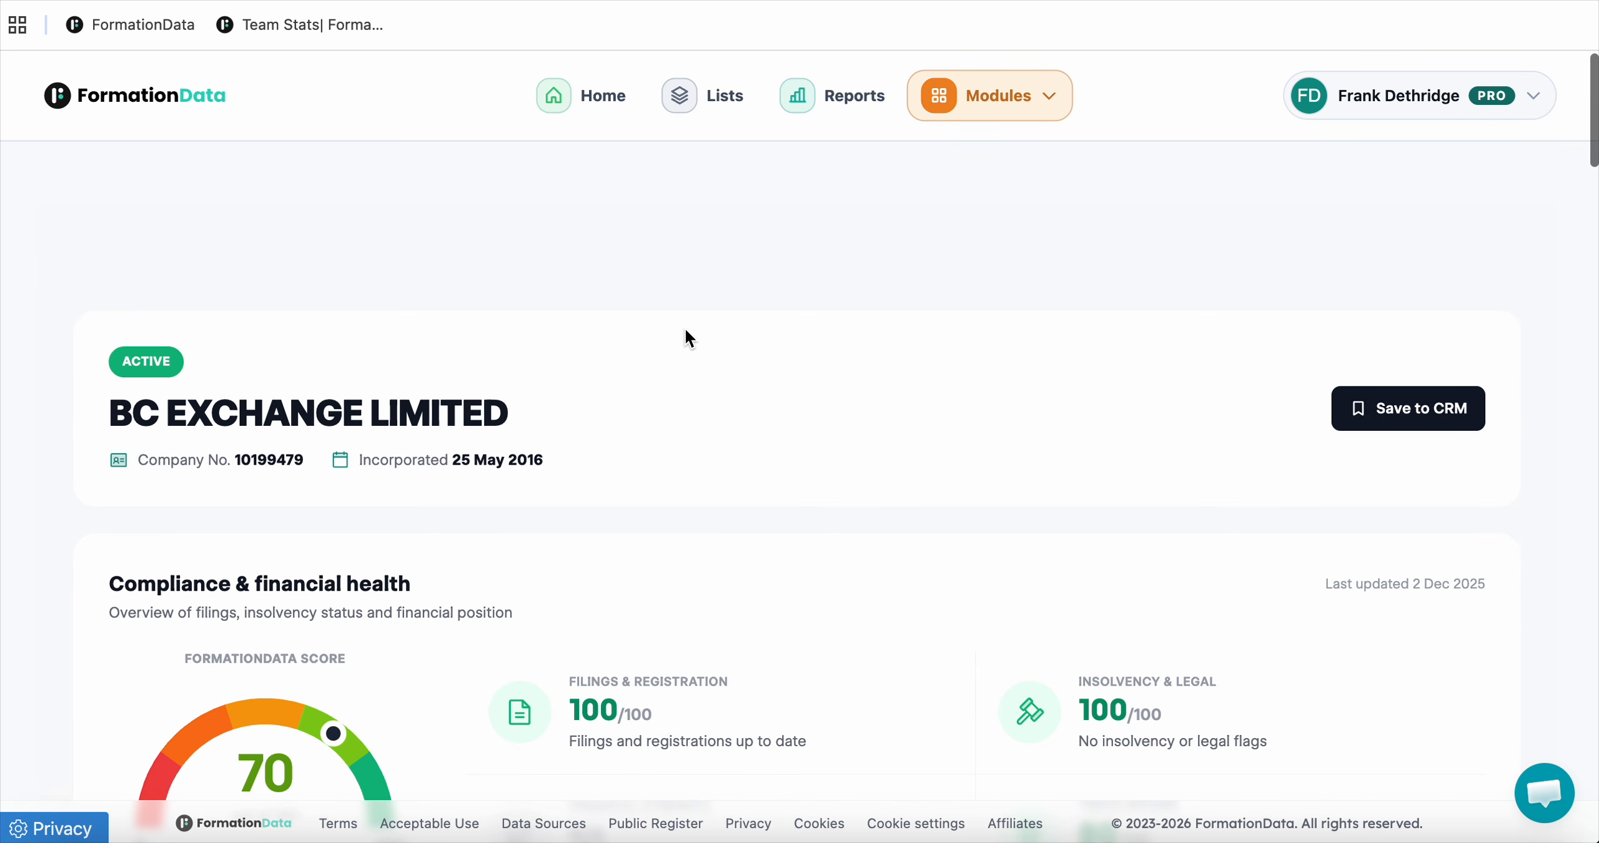
Review BC Exchange Limited's compliance scores, financial summary, company overview, directors and persons with significant control.
scroll(685, 340, "down", 10)
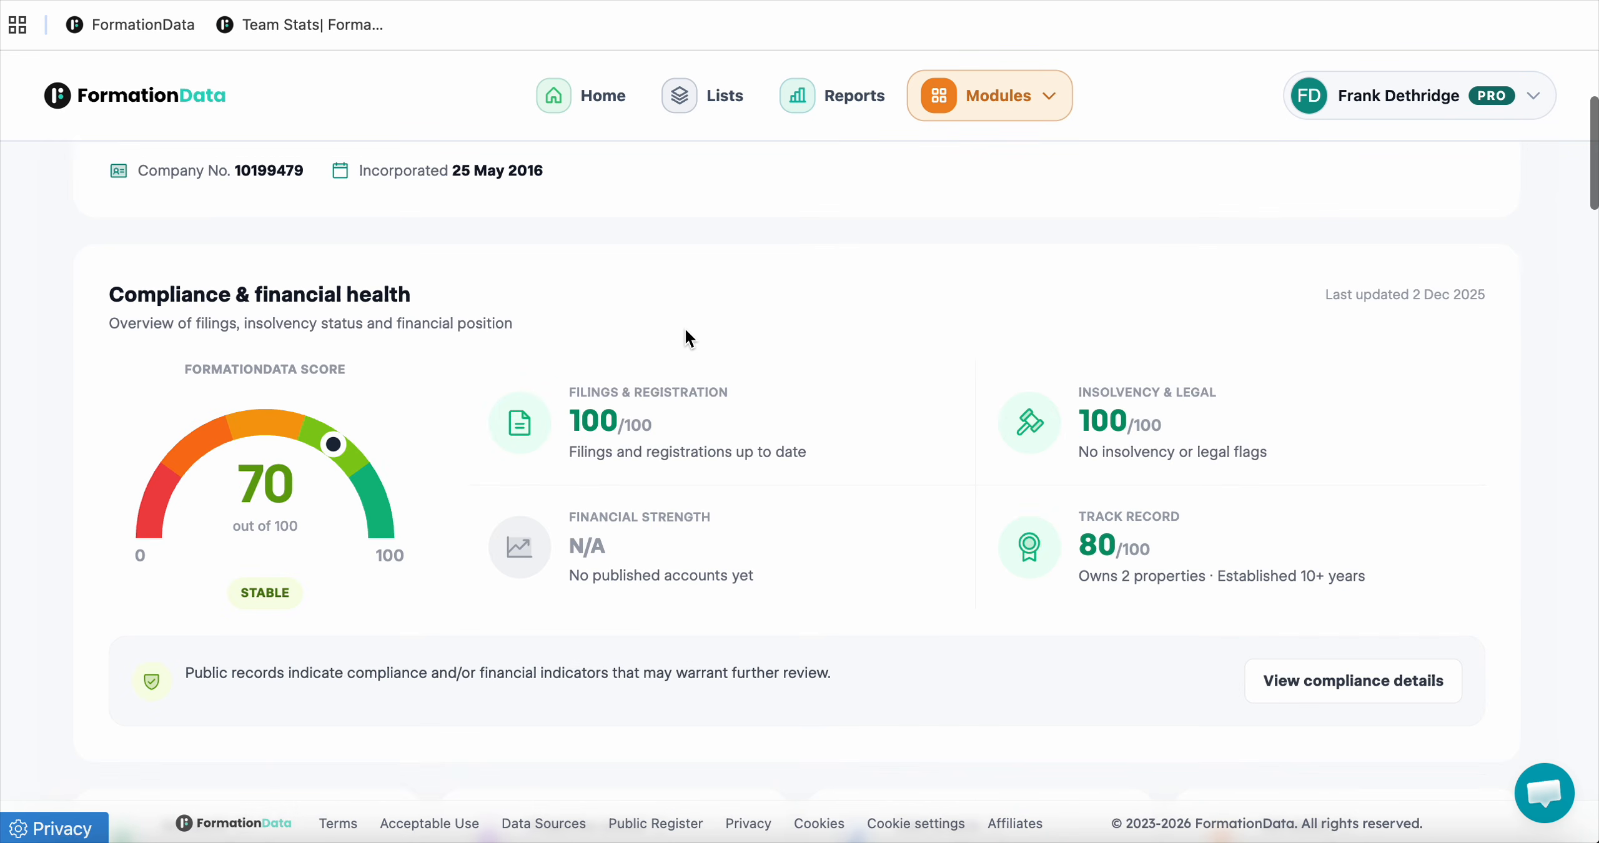
scroll(631, 327, "down", 5)
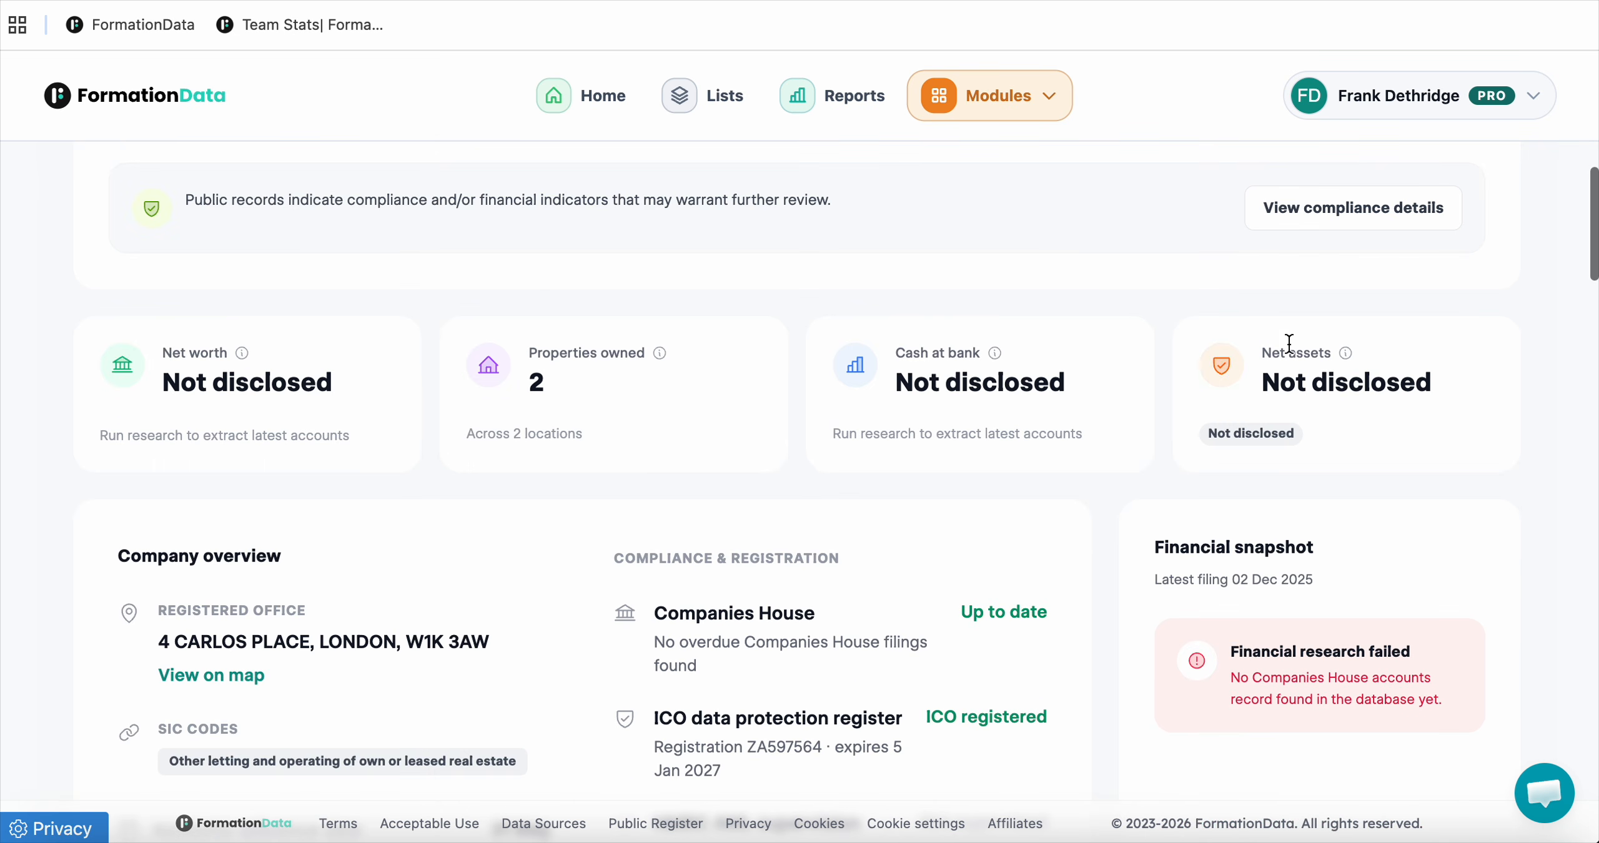
scroll(612, 394, "down", 13)
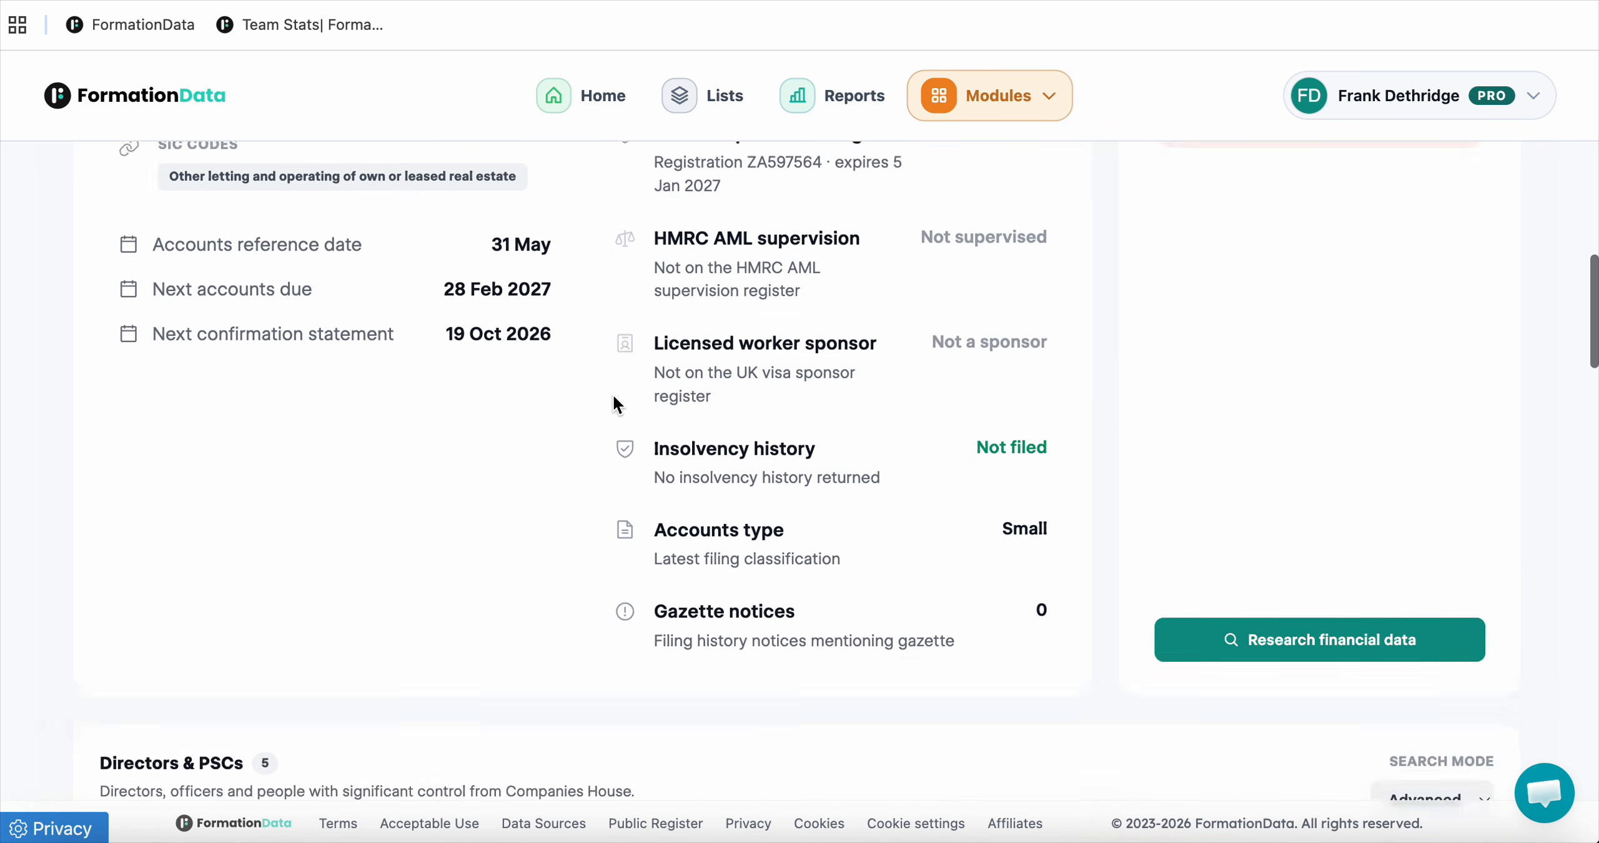
scroll(781, 157, "down", 8)
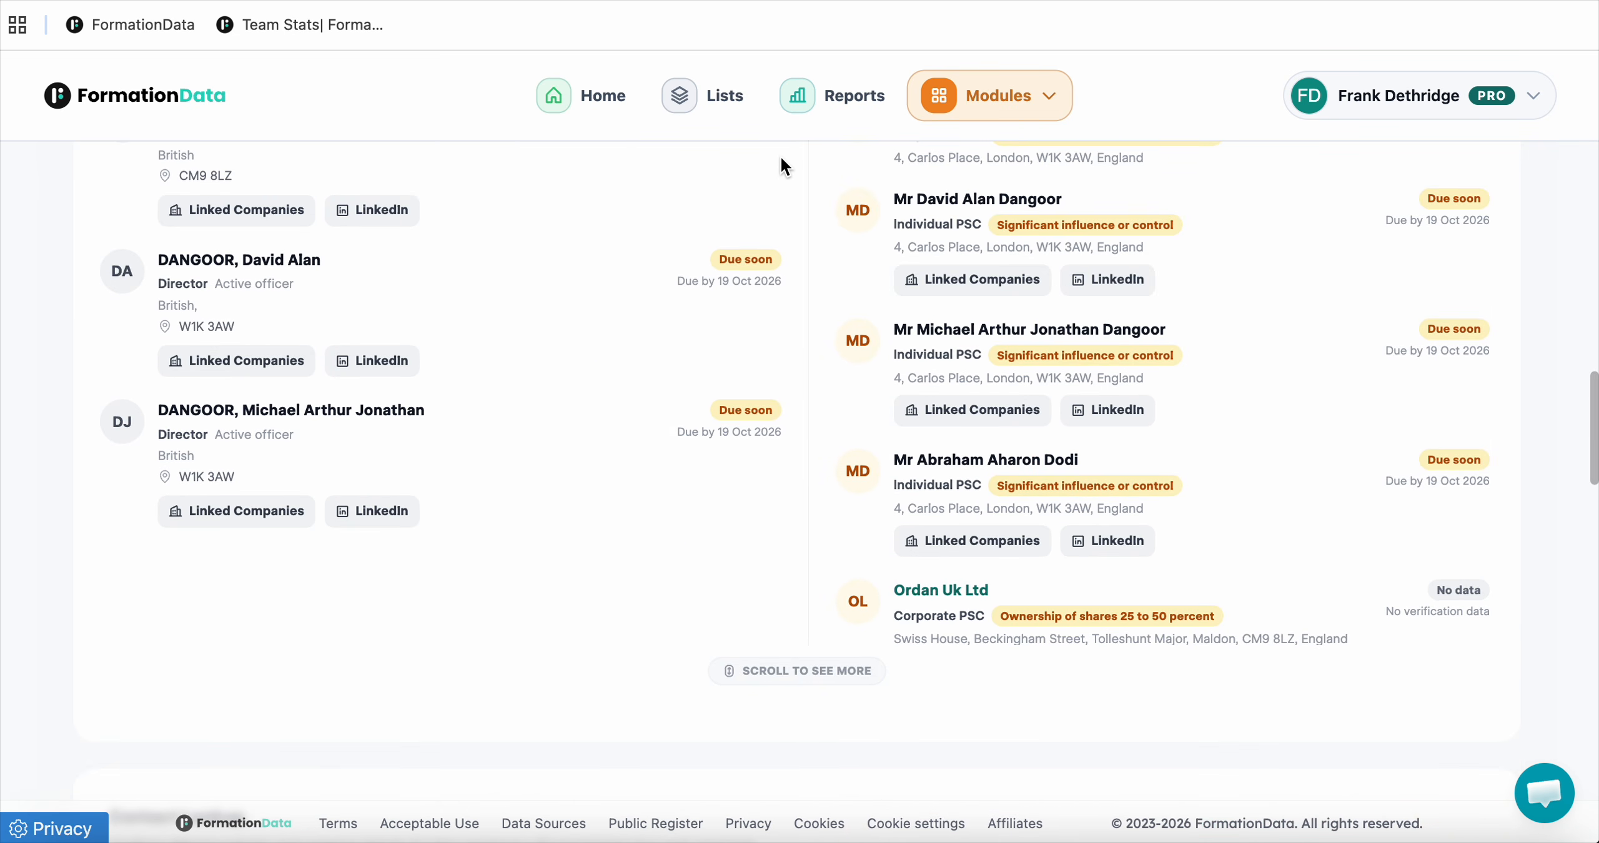
Examine BC Exchange Limited's recent and historic court cases, including their dates, courts and case types.
scroll(781, 157, "down", 10)
scroll(781, 166, "down", 10)
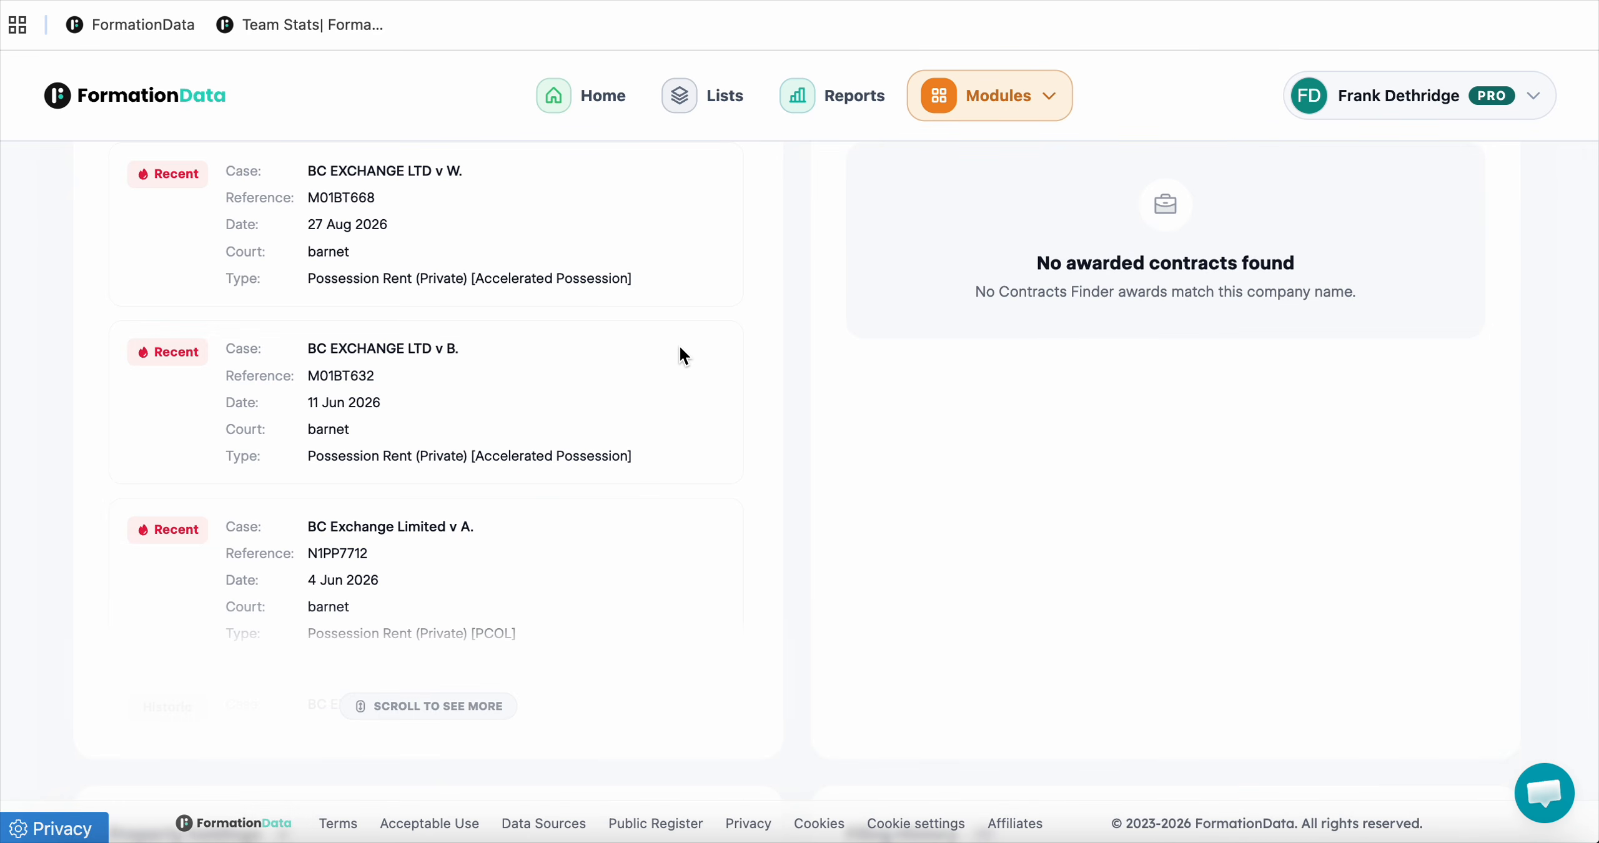
scroll(681, 351, "up", 6)
scroll(680, 349, "down", 20)
scroll(680, 349, "up", 14)
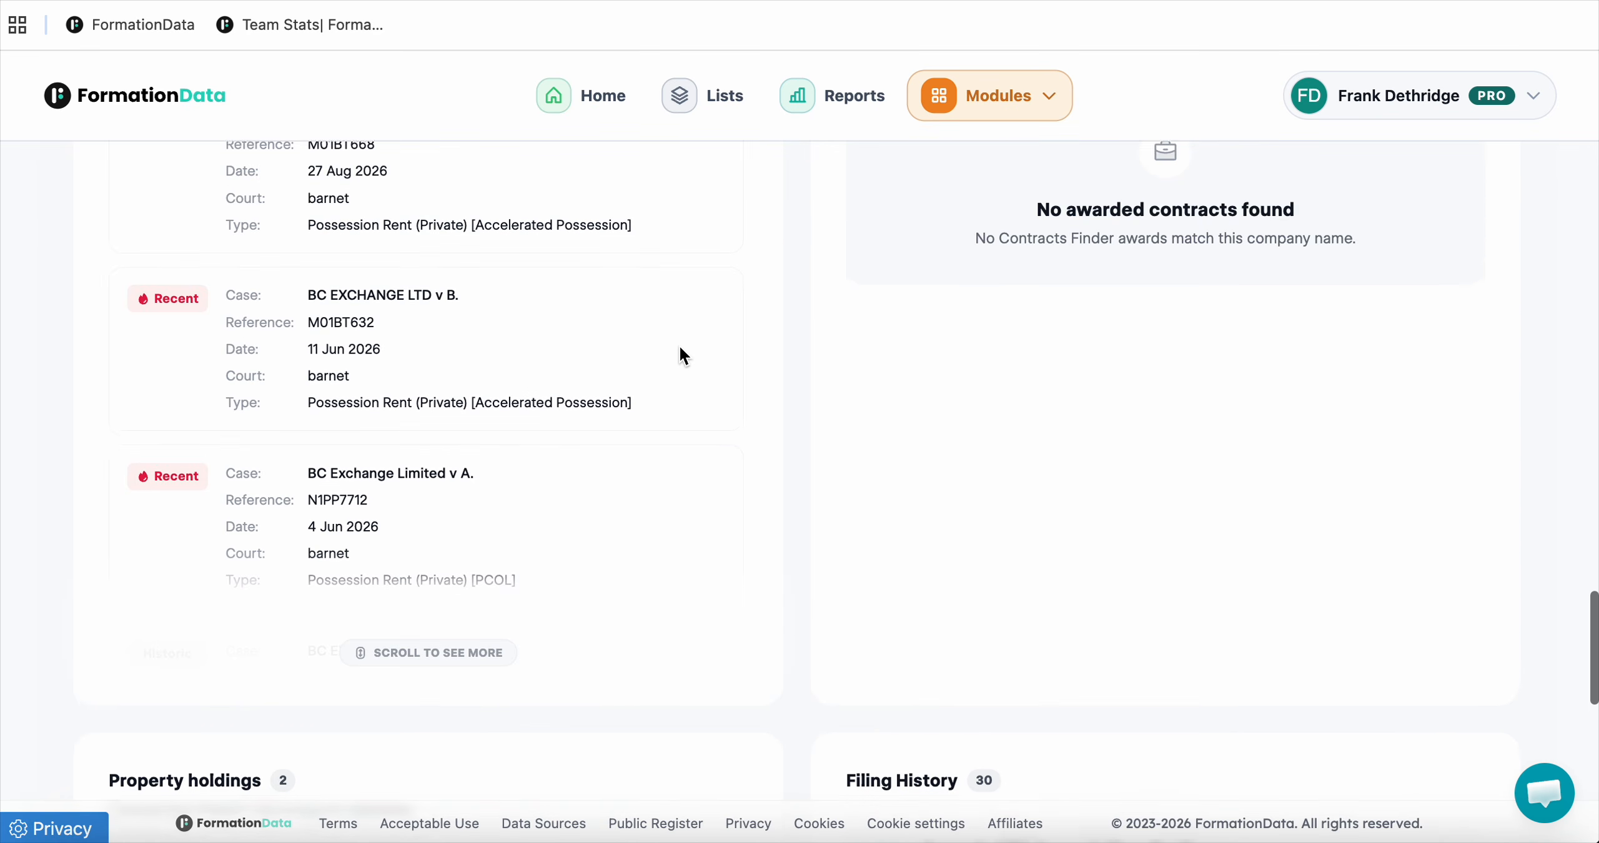
scroll(447, 376, "down", 3)
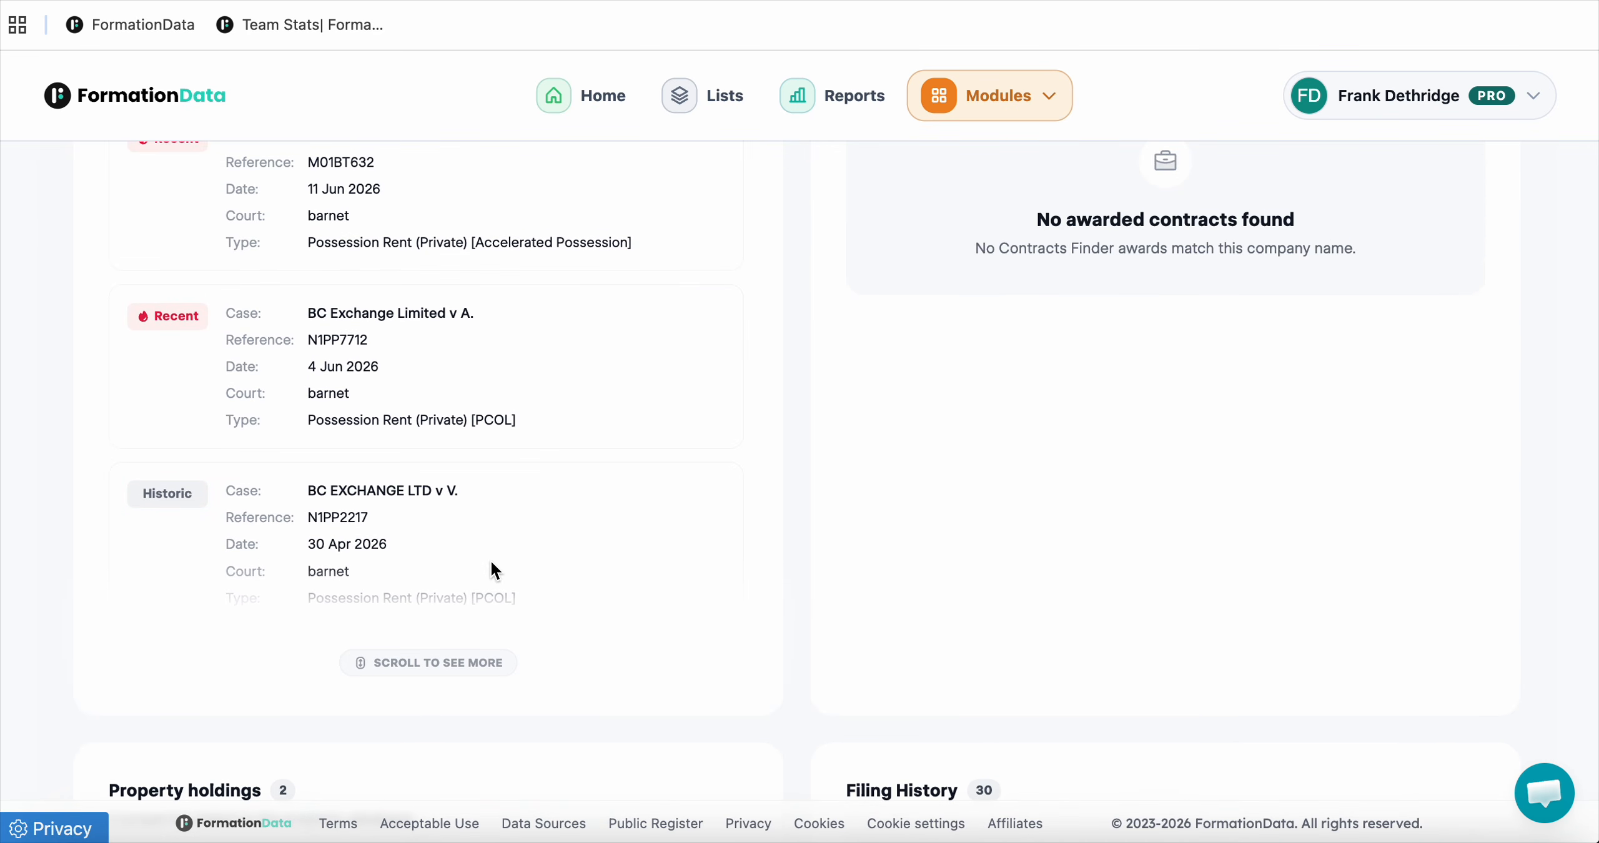
scroll(422, 394, "up", 3)
scroll(312, 353, "up", 3)
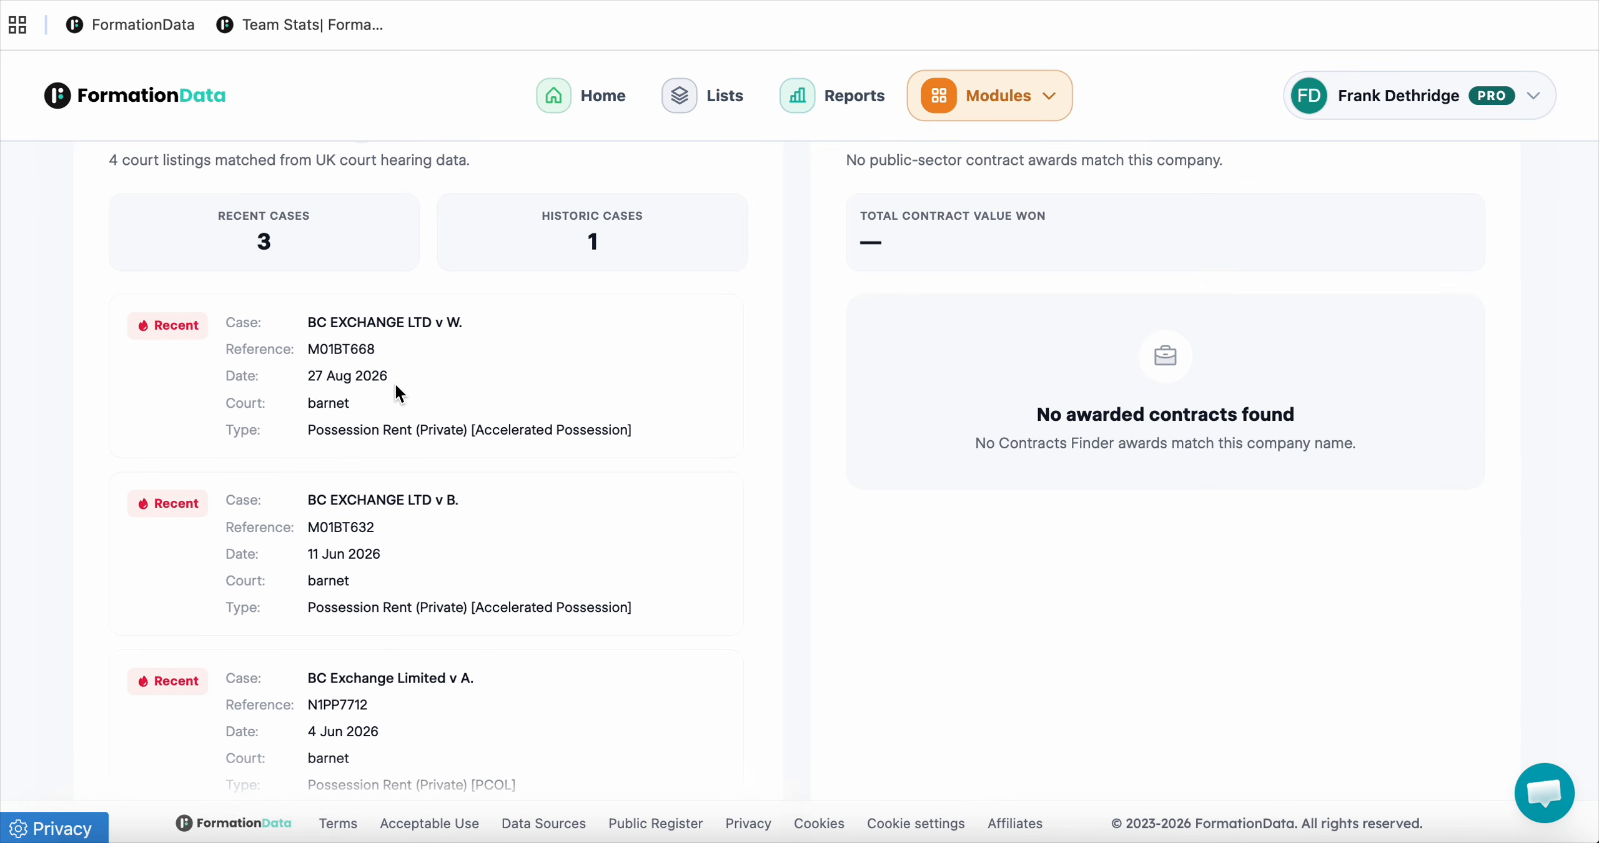
scroll(780, 488, "up", 15)
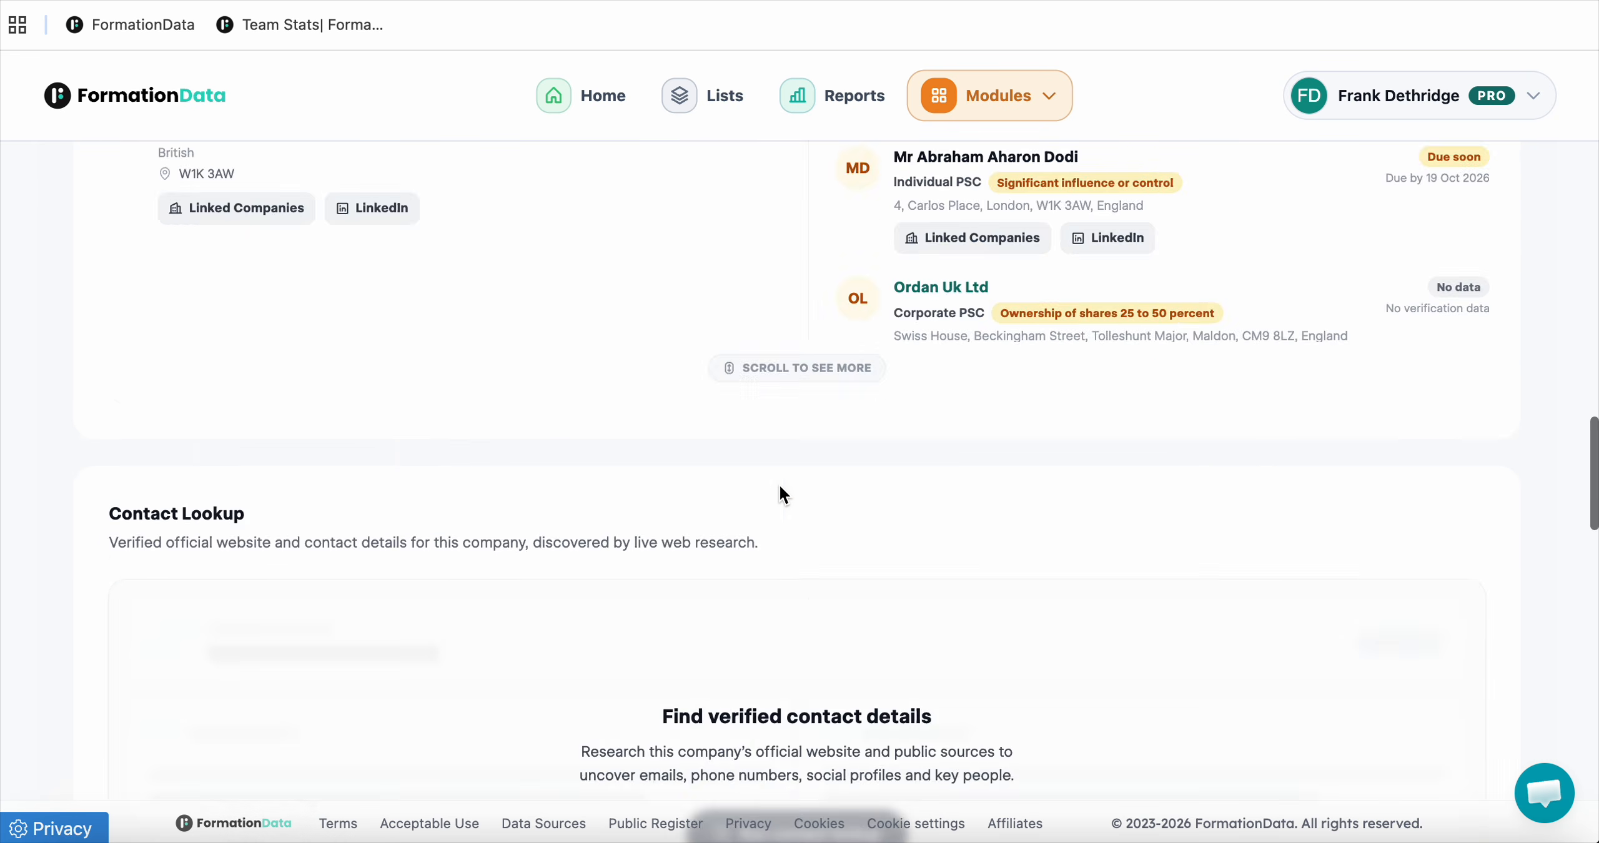
Revisit BC Exchange Limited's compliance scores, financial cards, company overview and Directors & PSCs section.
scroll(780, 491, "up", 8)
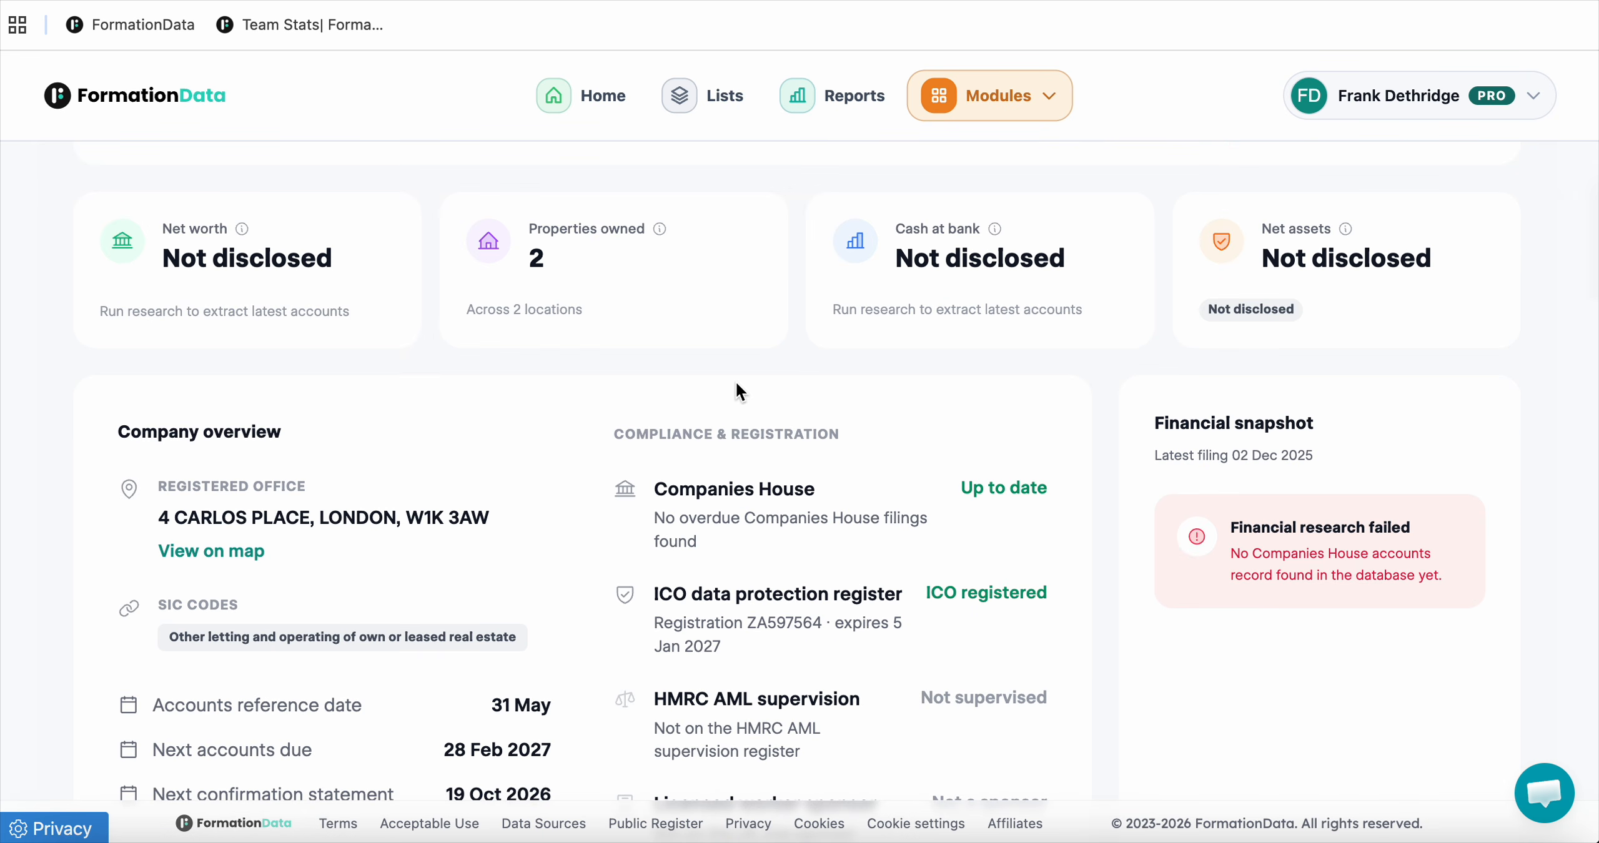
scroll(735, 389, "up", 2)
scroll(818, 462, "up", 6)
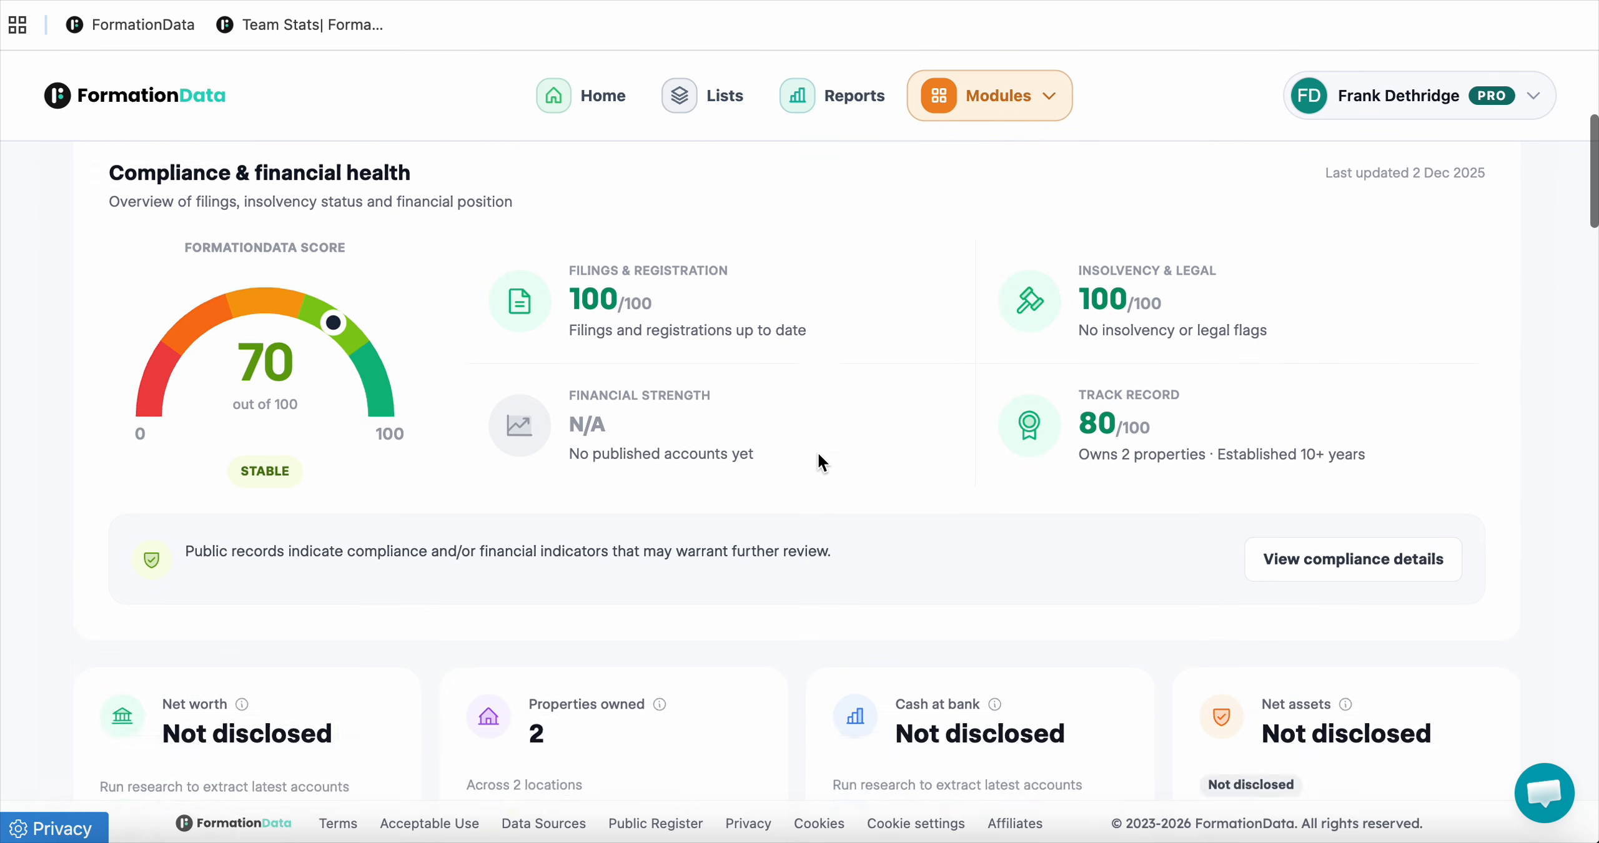
scroll(818, 459, "up", 4)
scroll(819, 459, "down", 10)
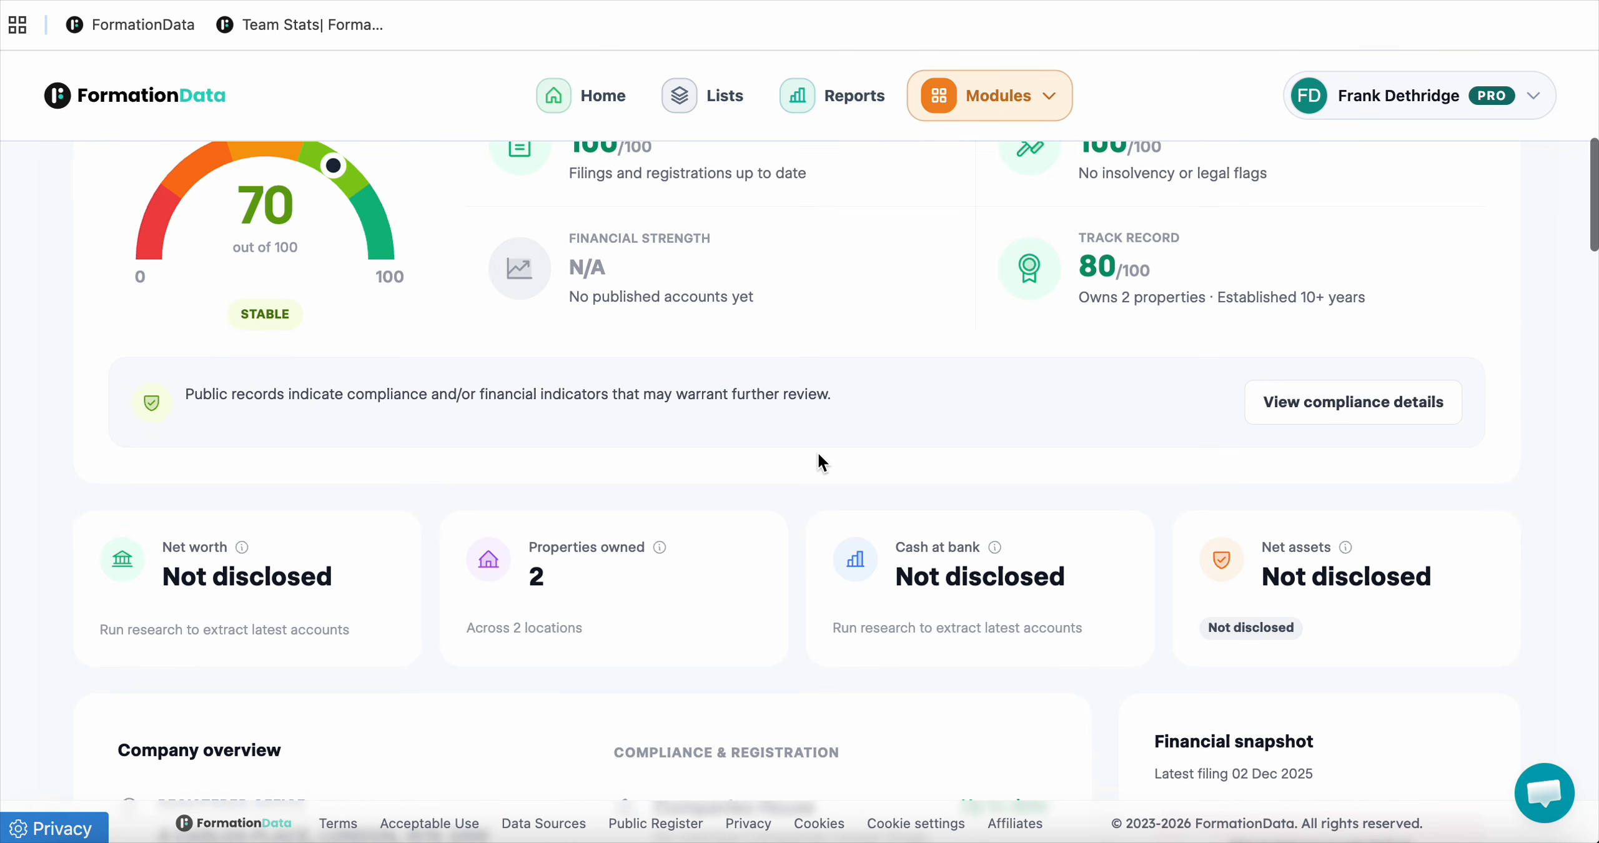
scroll(818, 463, "down", 15)
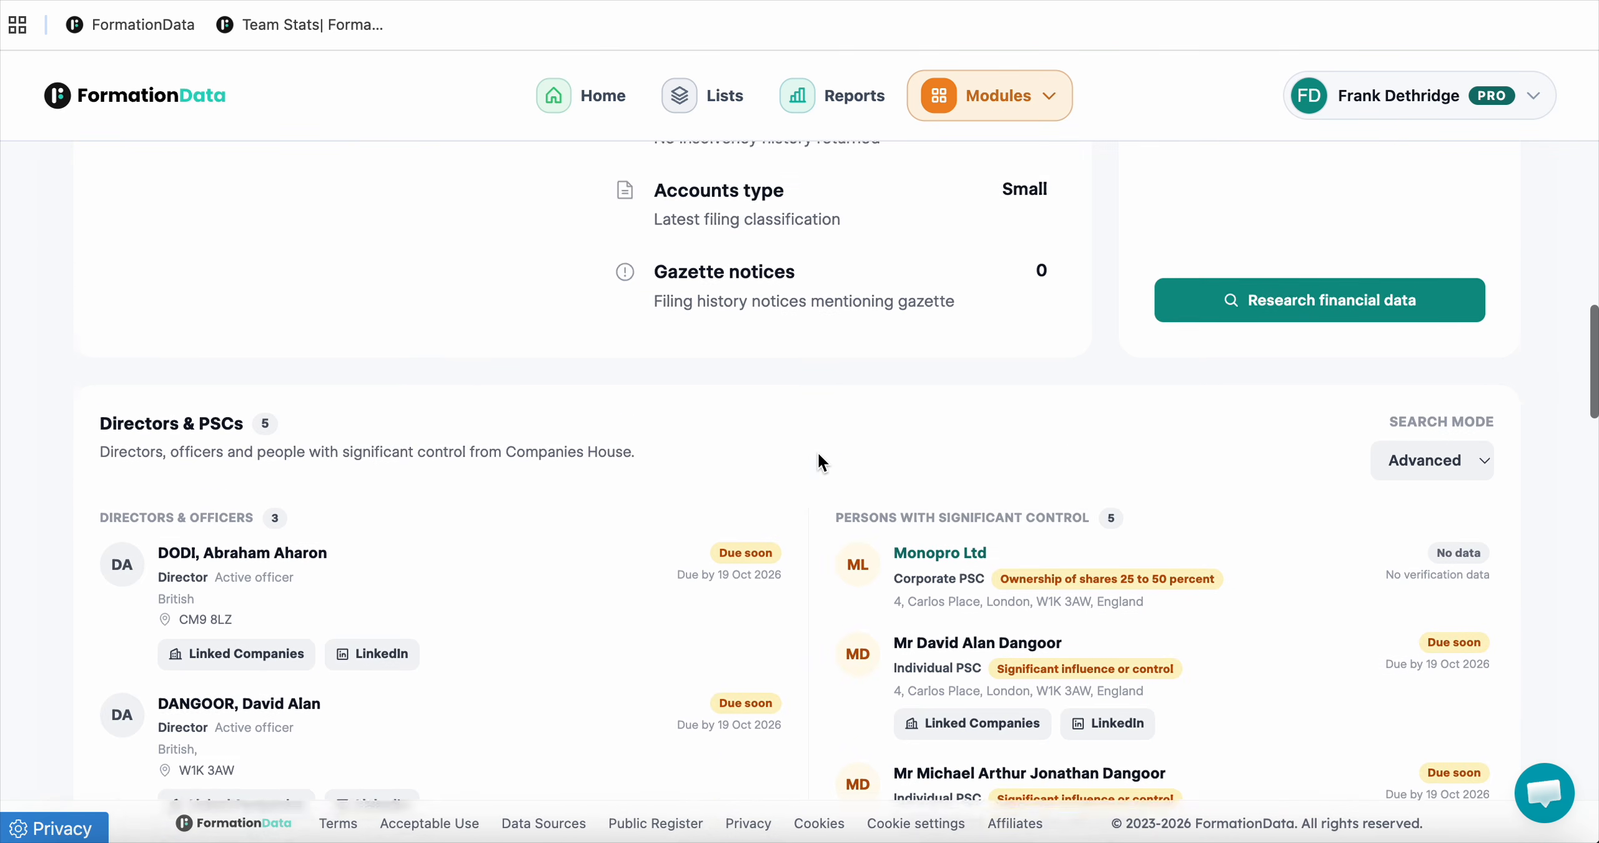
scroll(817, 453, "down", 5)
scroll(817, 452, "up", 20)
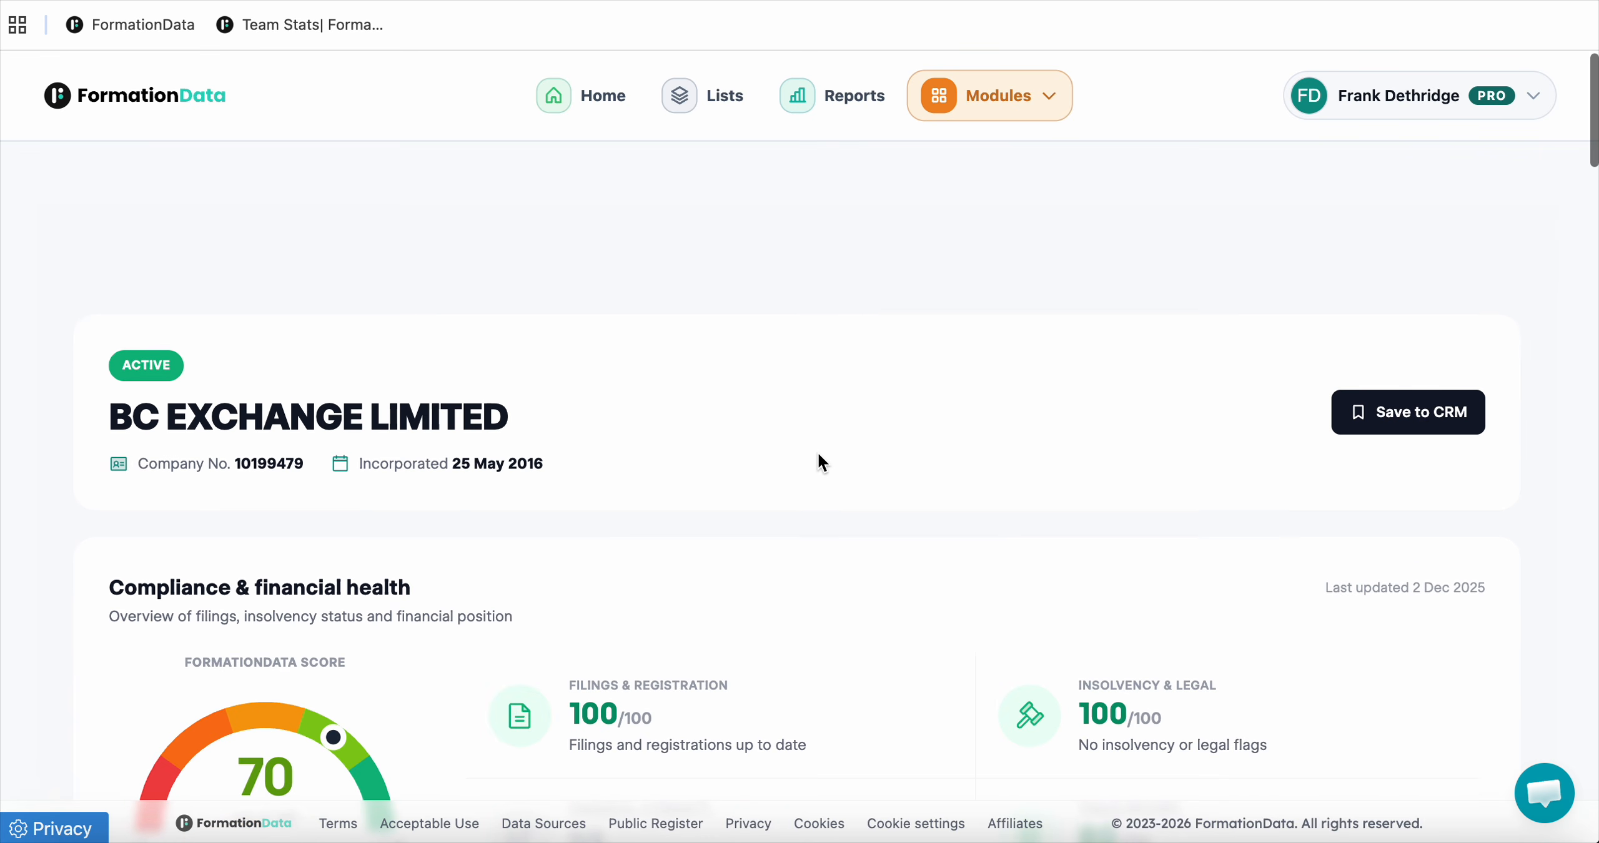
scroll(818, 530, "down", 8)
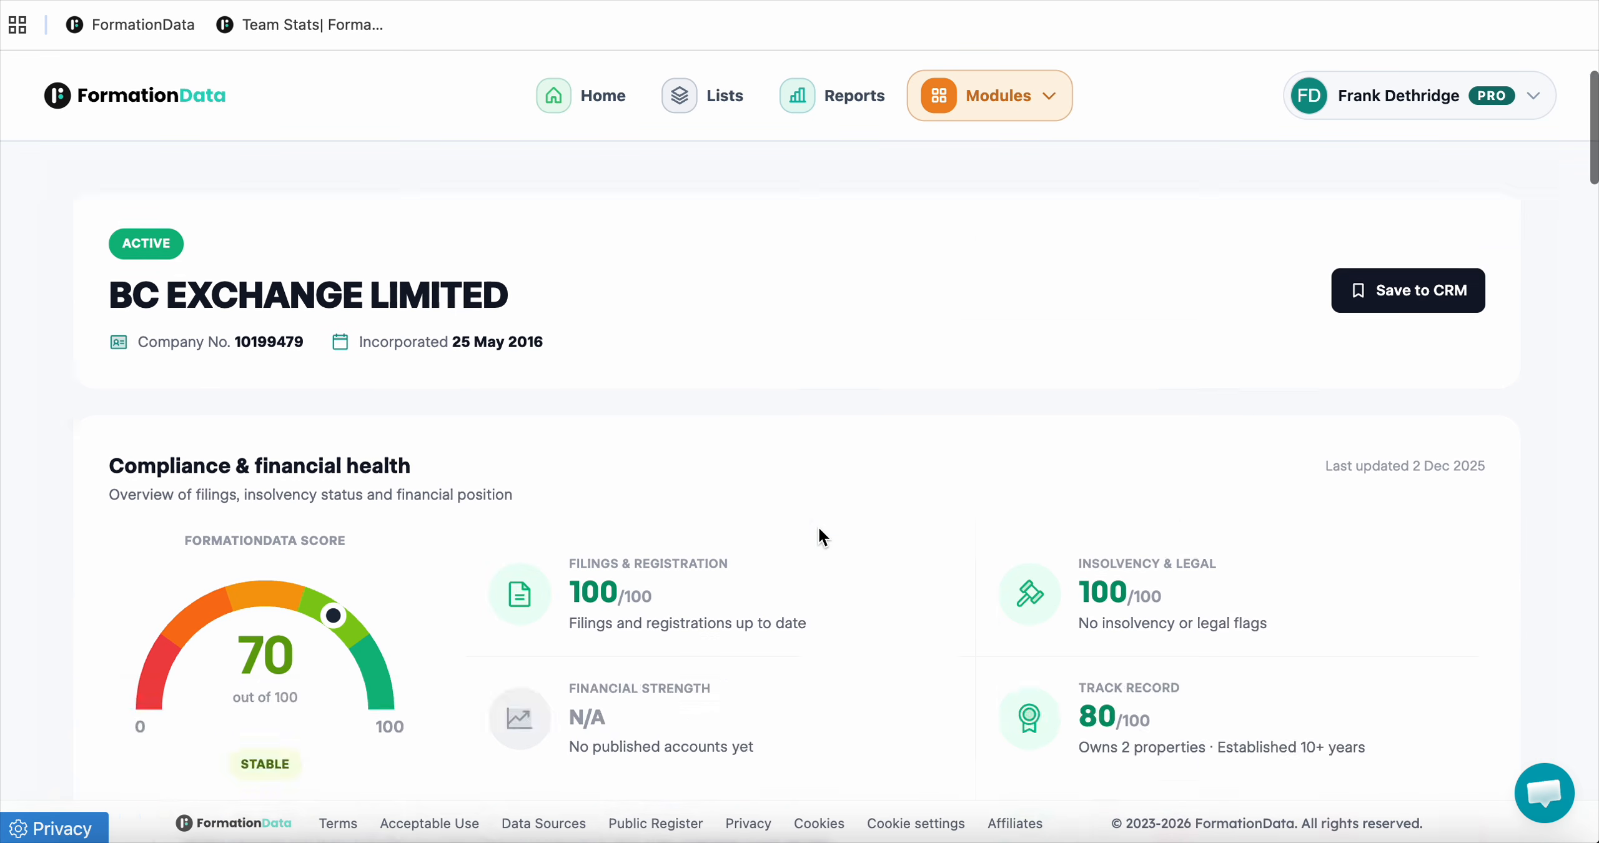
scroll(818, 528, "down", 4)
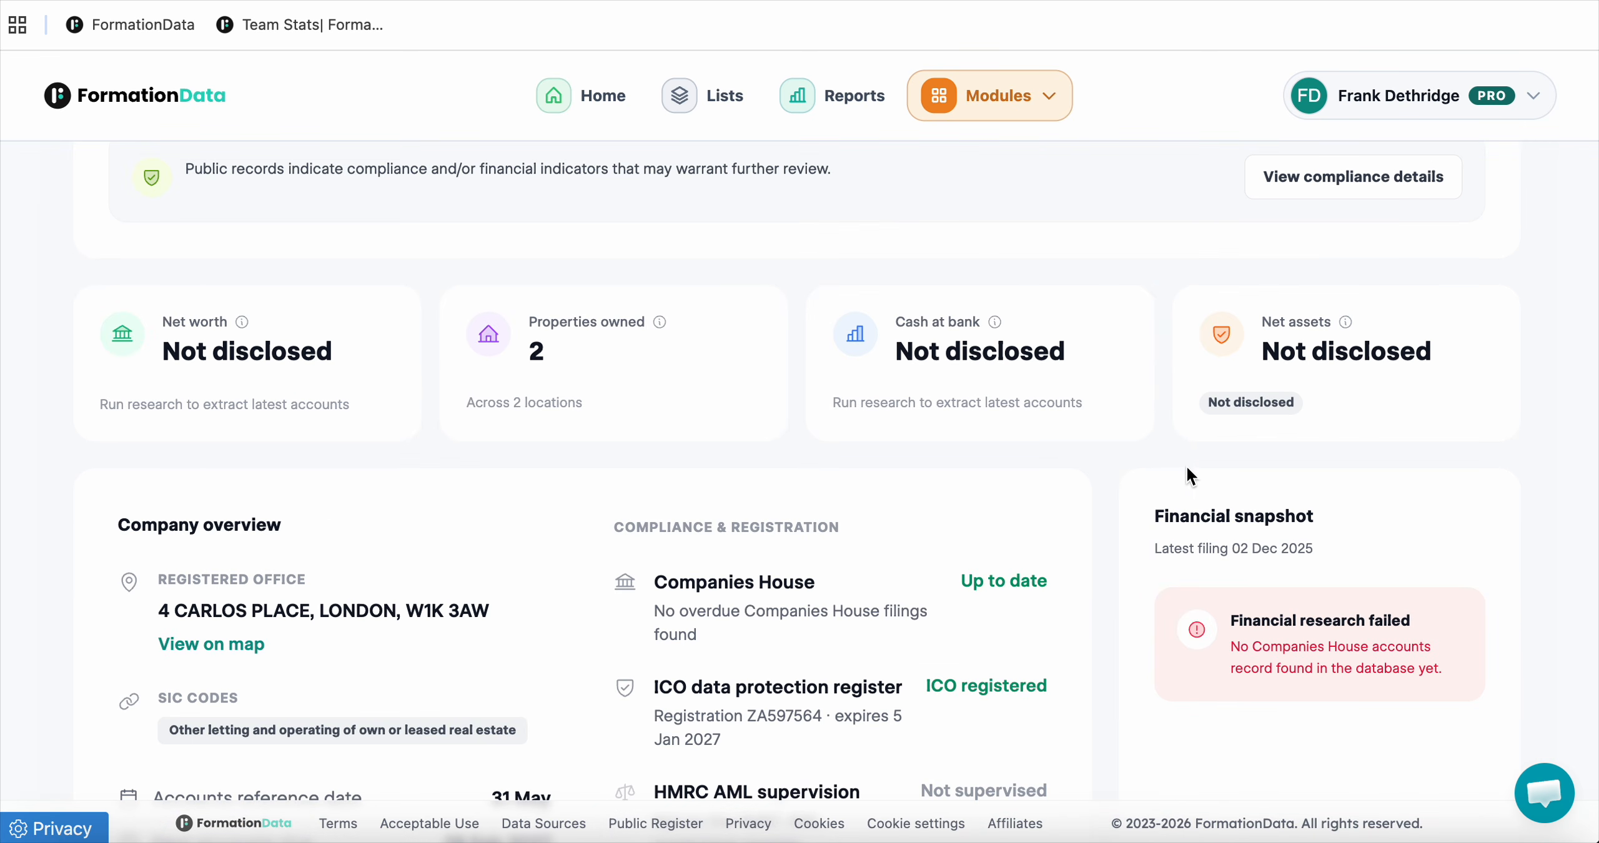
scroll(1112, 493, "down", 10)
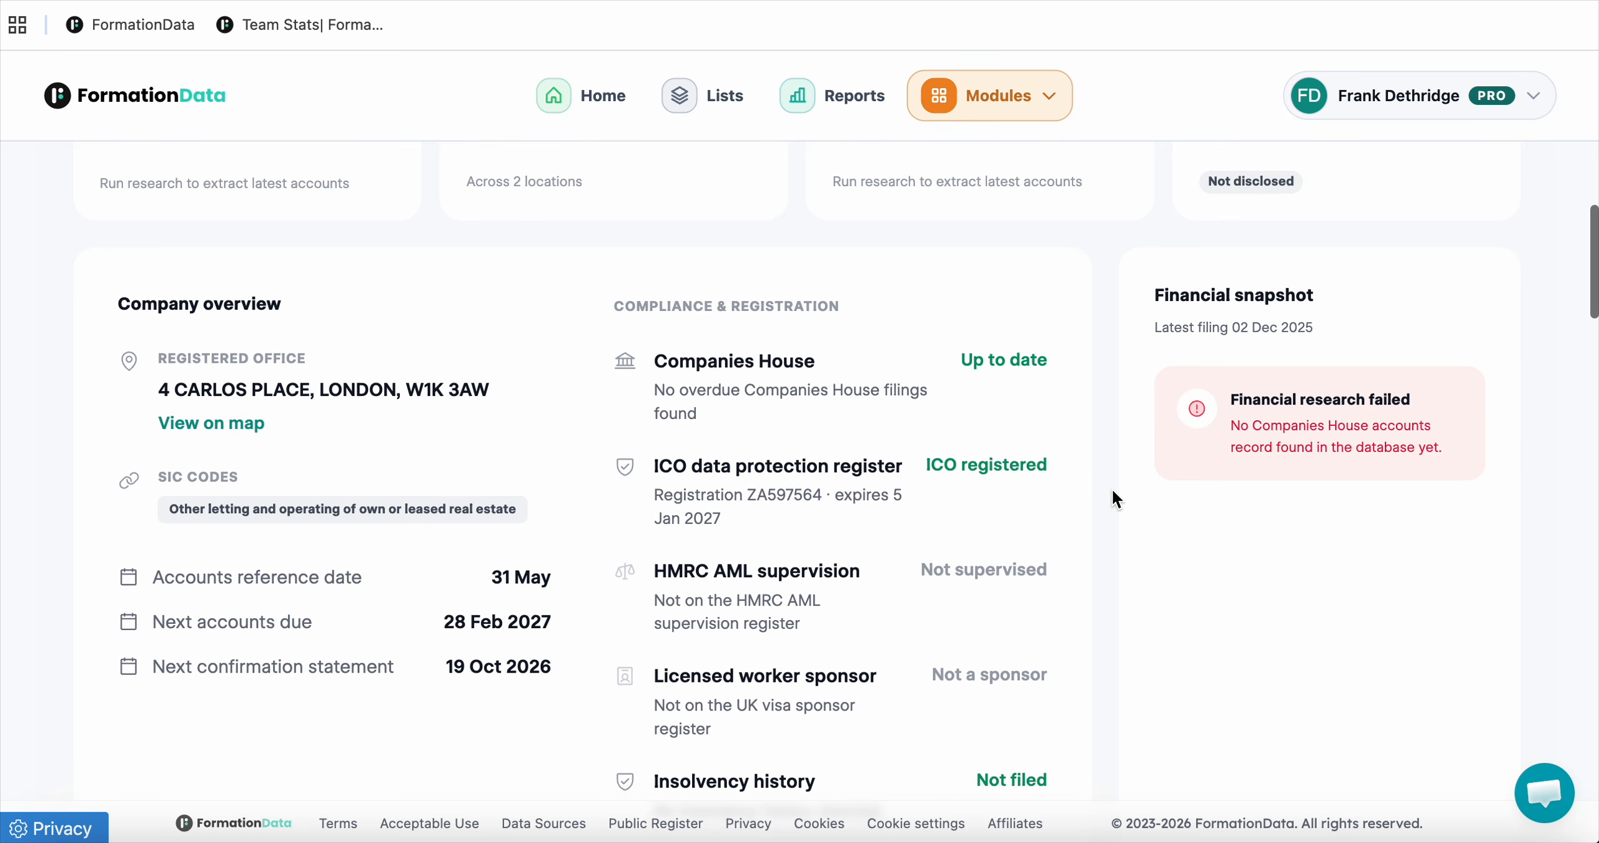
scroll(1112, 493, "down", 12)
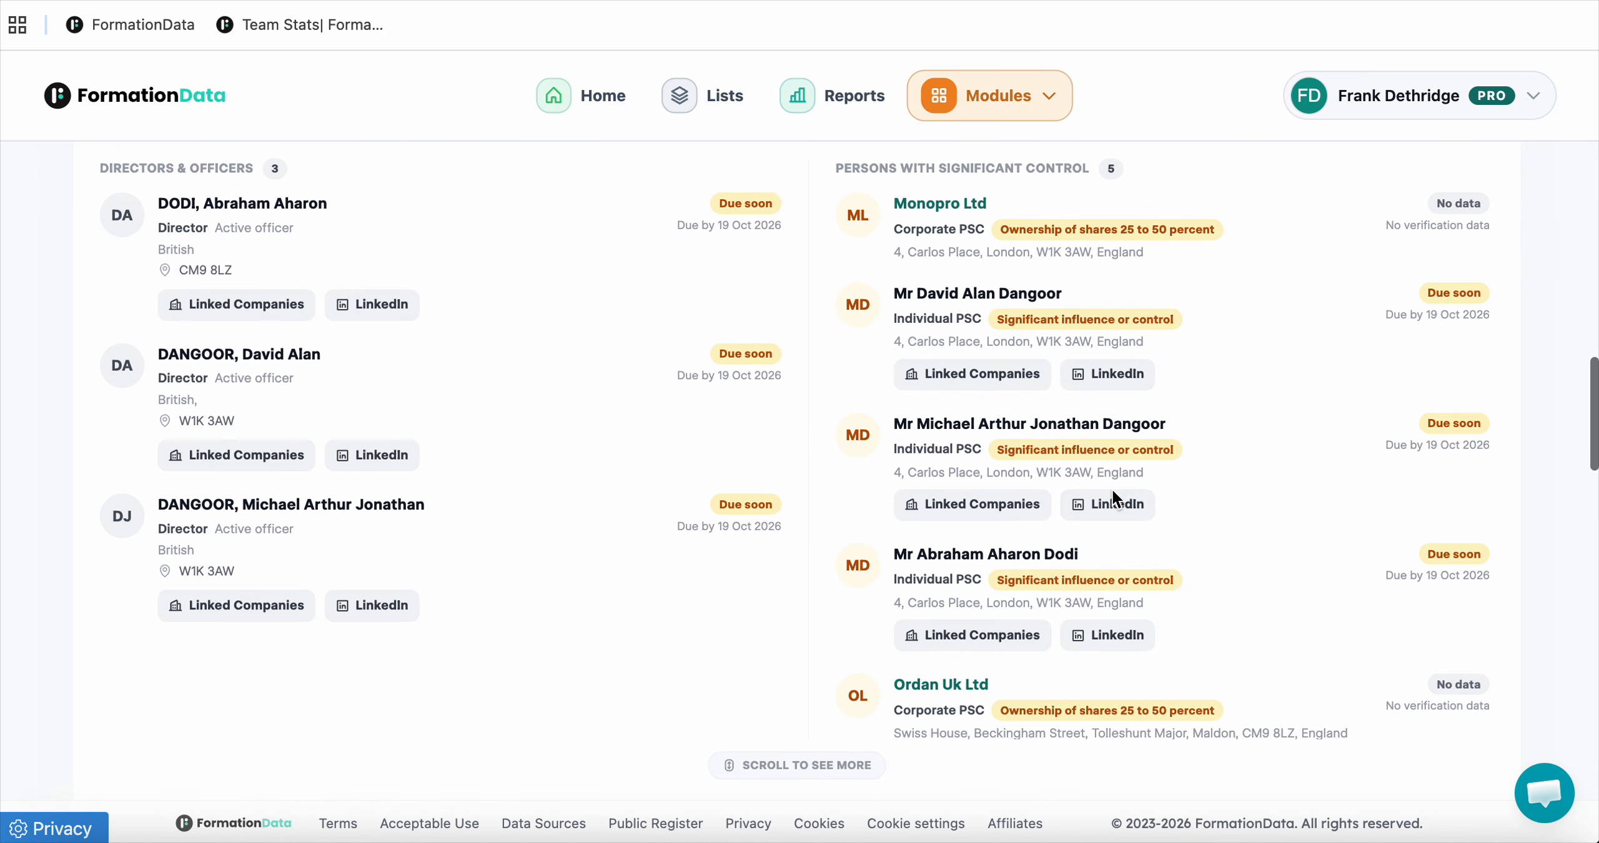
scroll(536, 585, "up", 20)
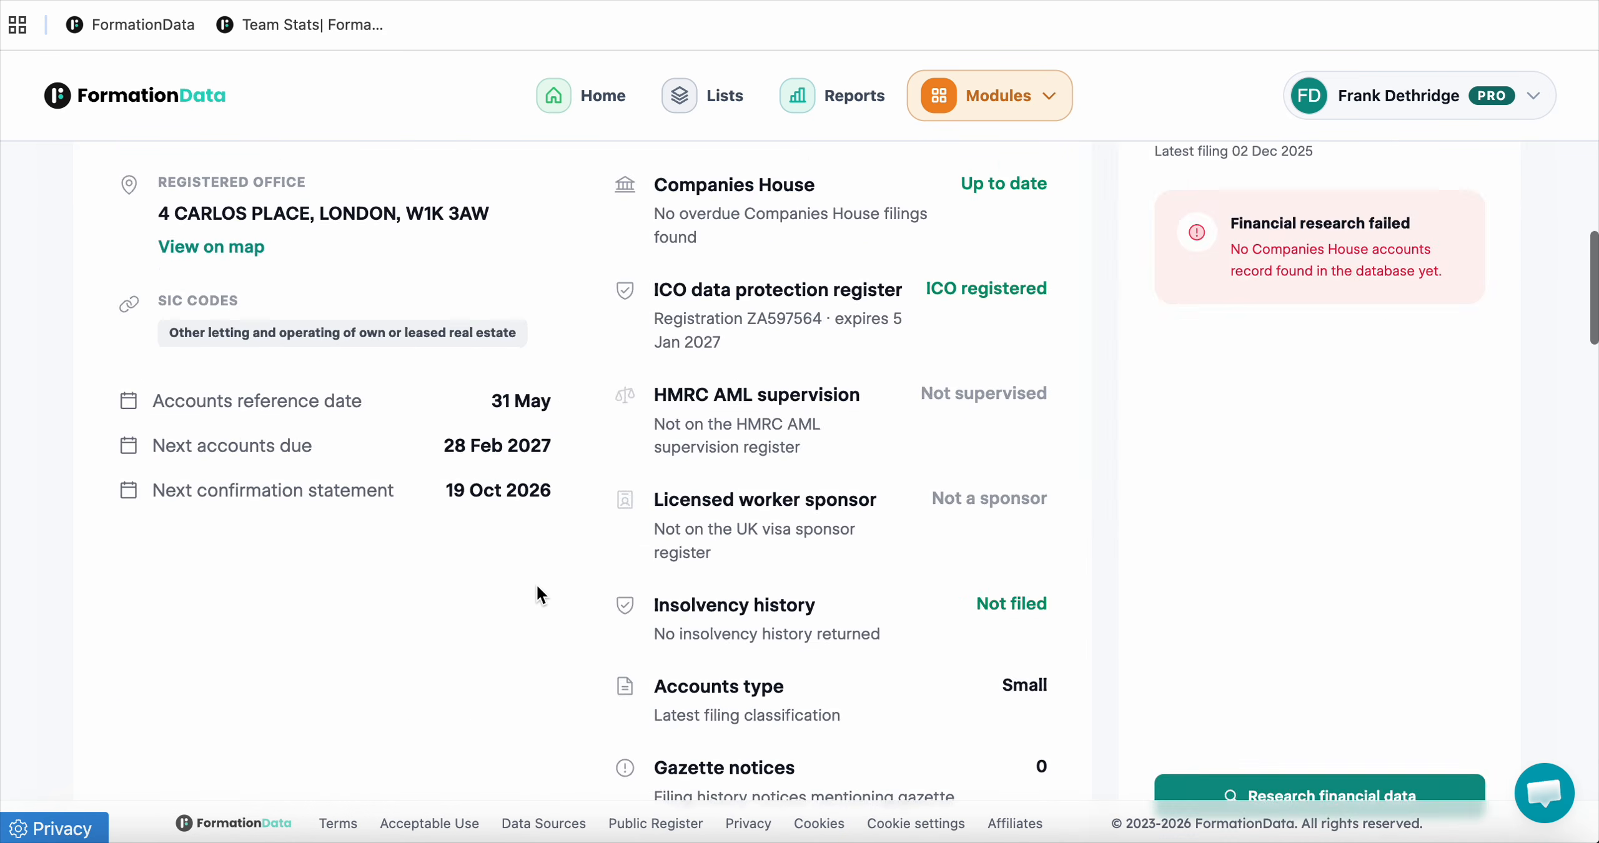
scroll(537, 592, "up", 8)
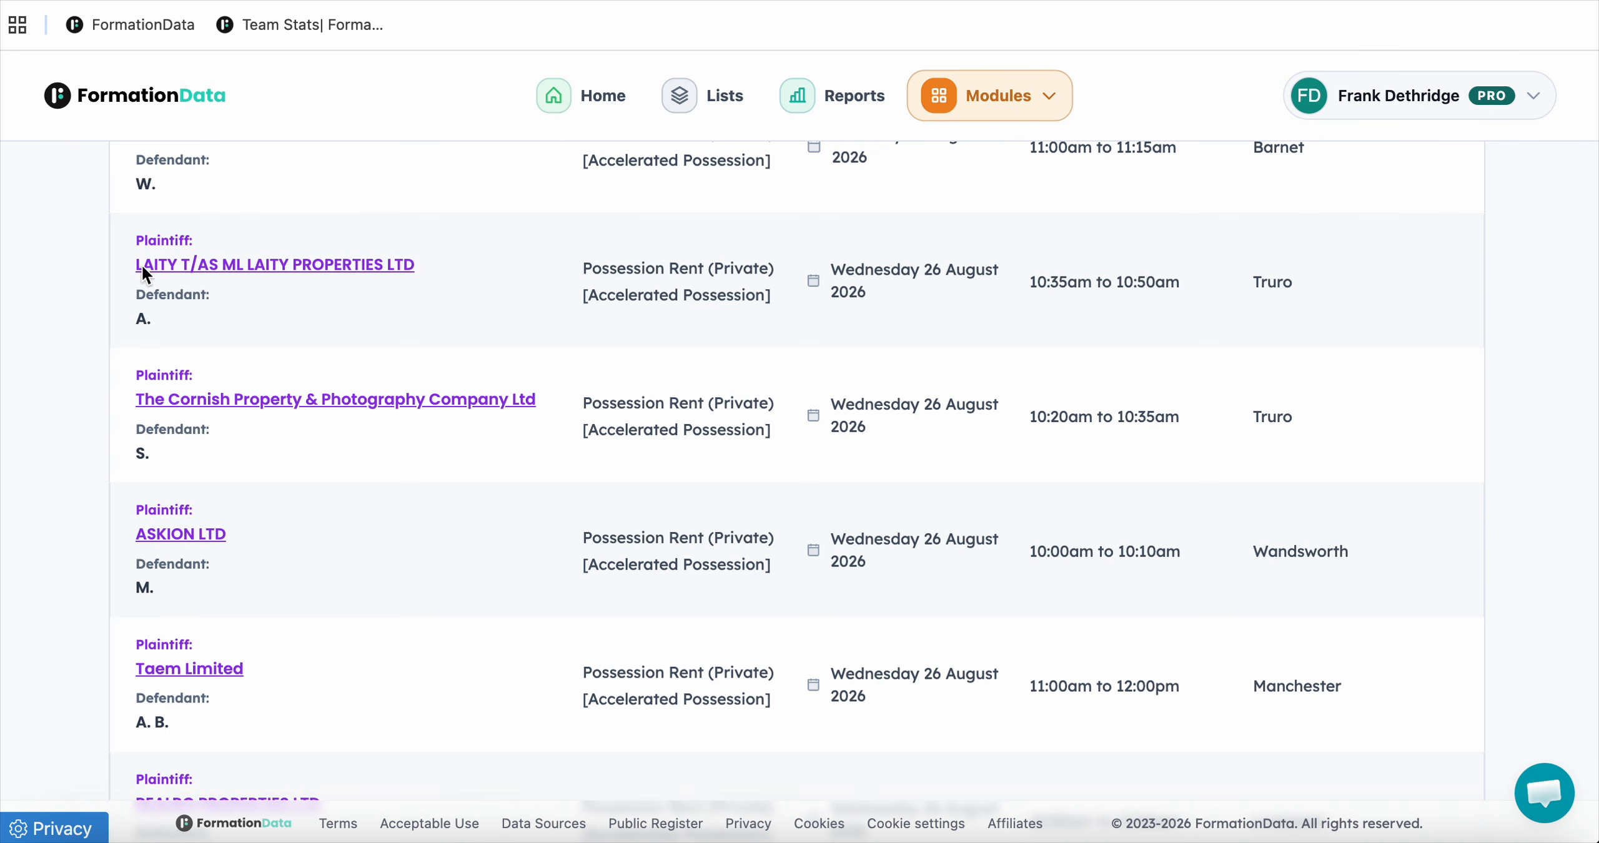
Return to the home page and open the Contracts module.
left_click(171, 101)
scroll(1560, 347, "down", 5)
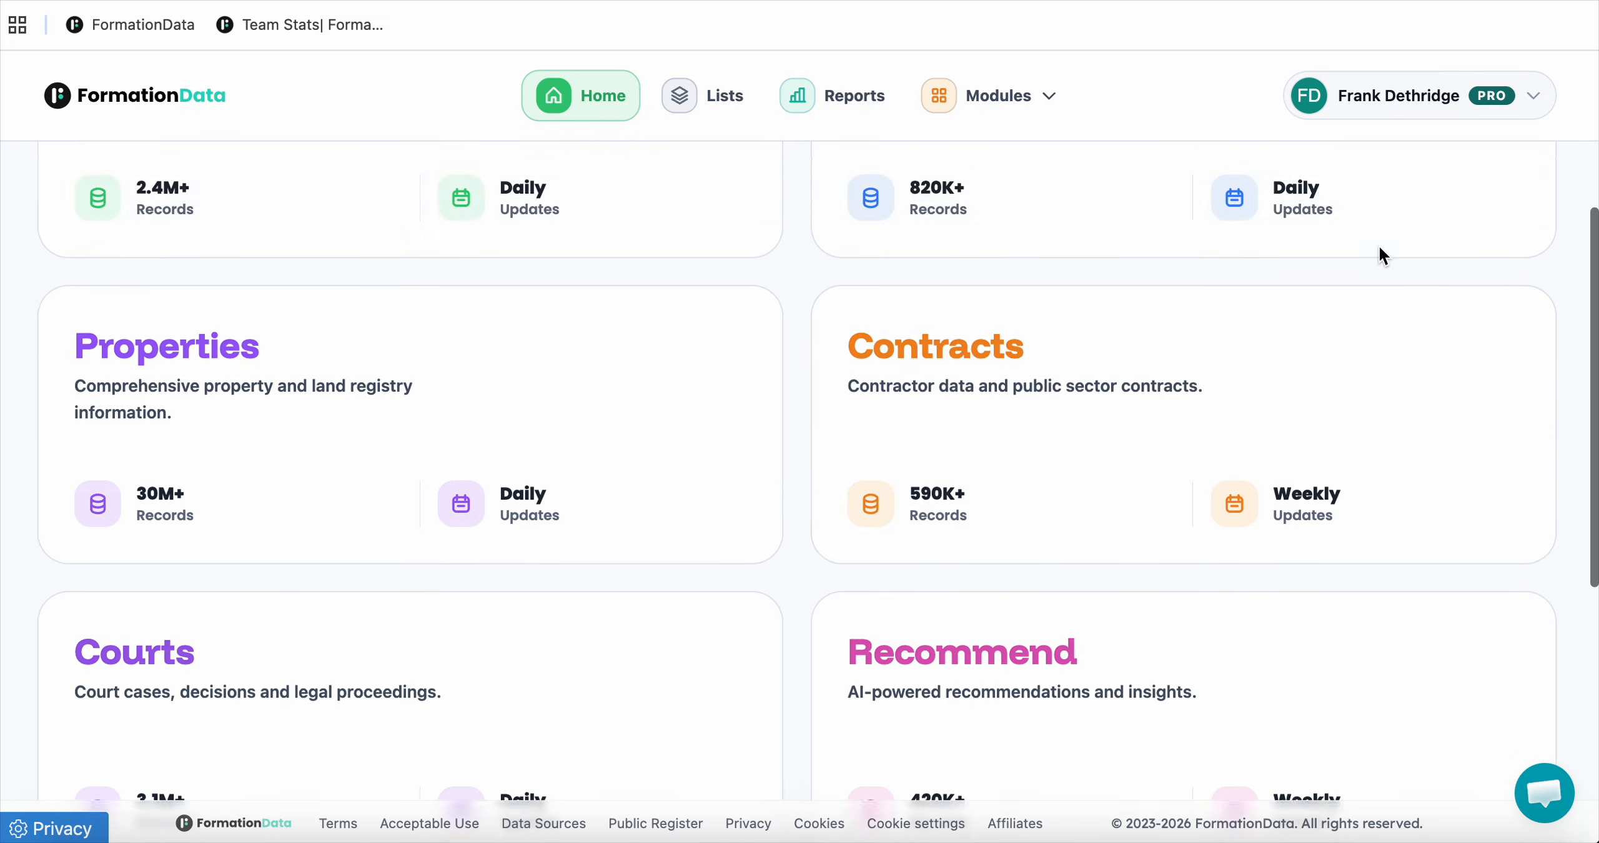
scroll(1379, 250, "down", 2)
left_click(965, 295)
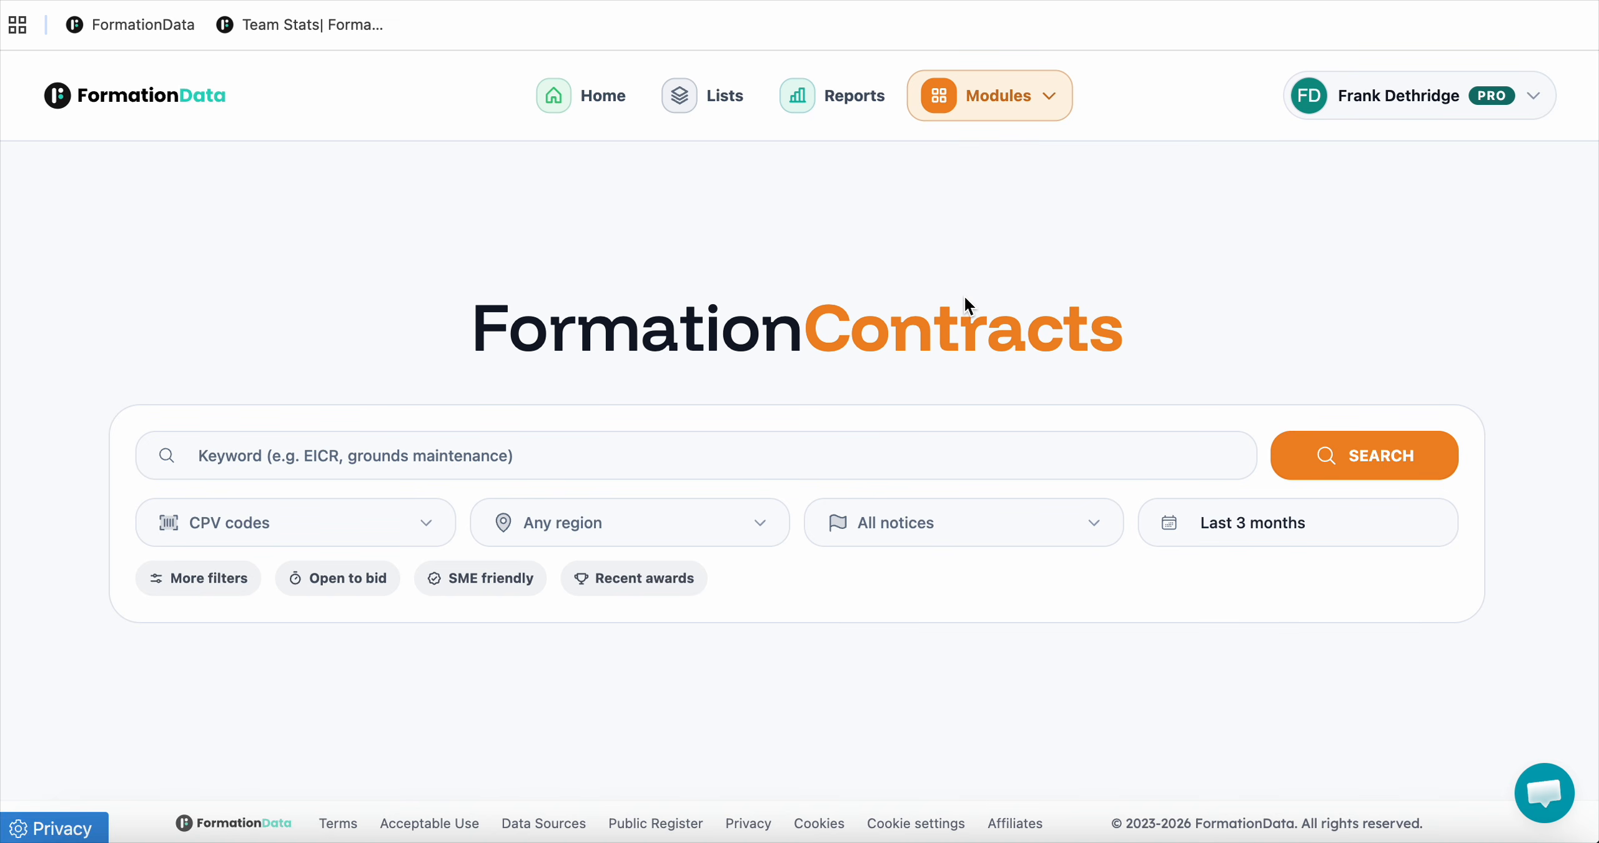
scroll(421, 620, "down", 3)
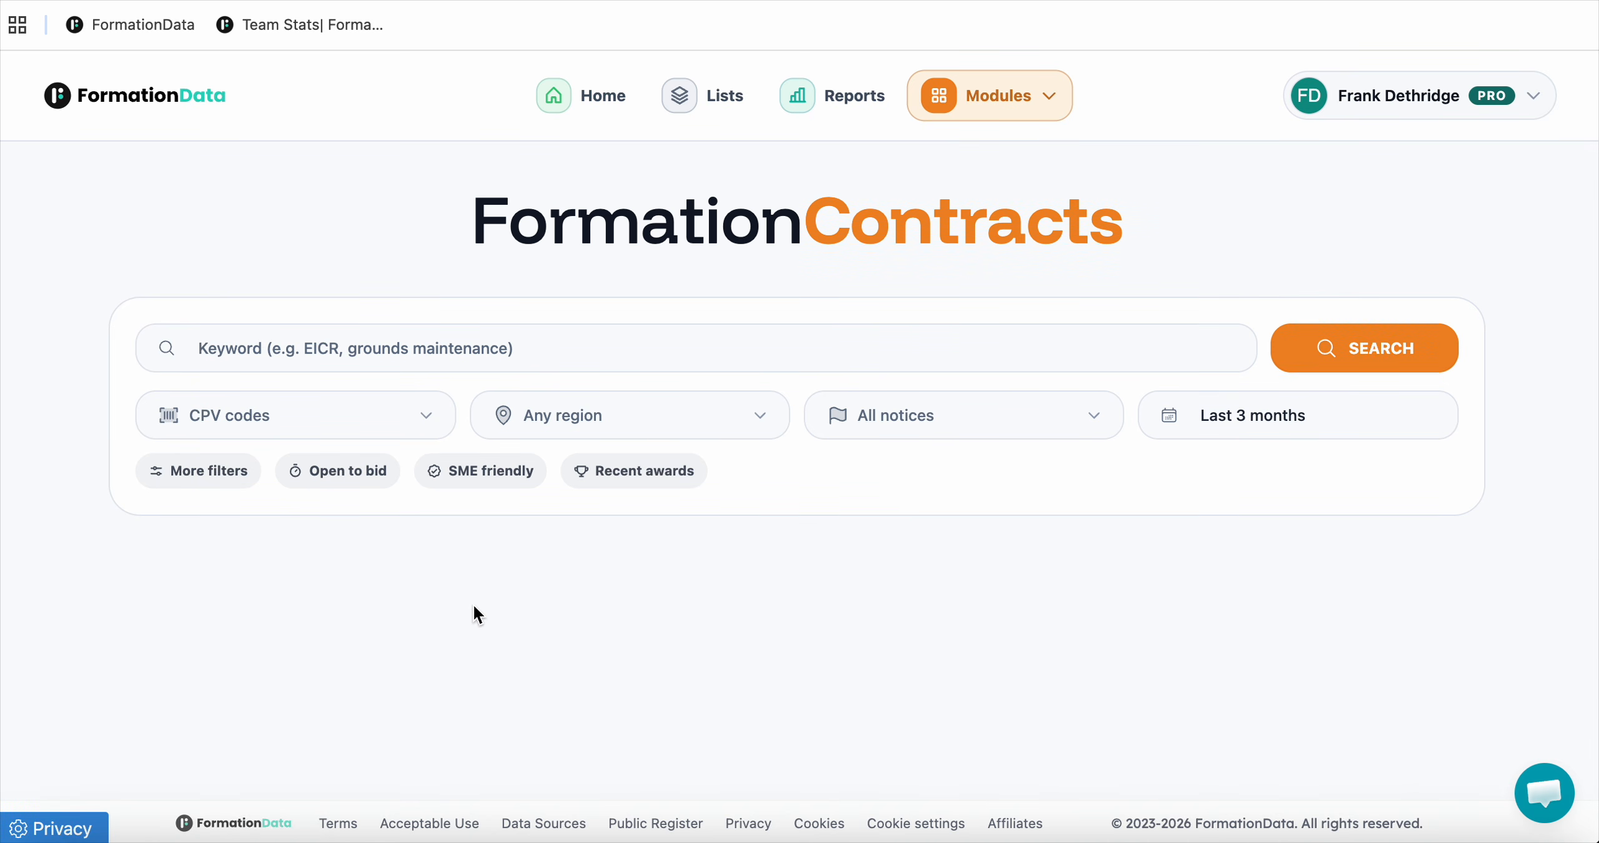
Search contract notices for "accommodation" with the notice types limited to Open to bid and Coming up.
left_click(412, 430)
left_click(784, 667)
left_click(566, 351)
type("accommodation")
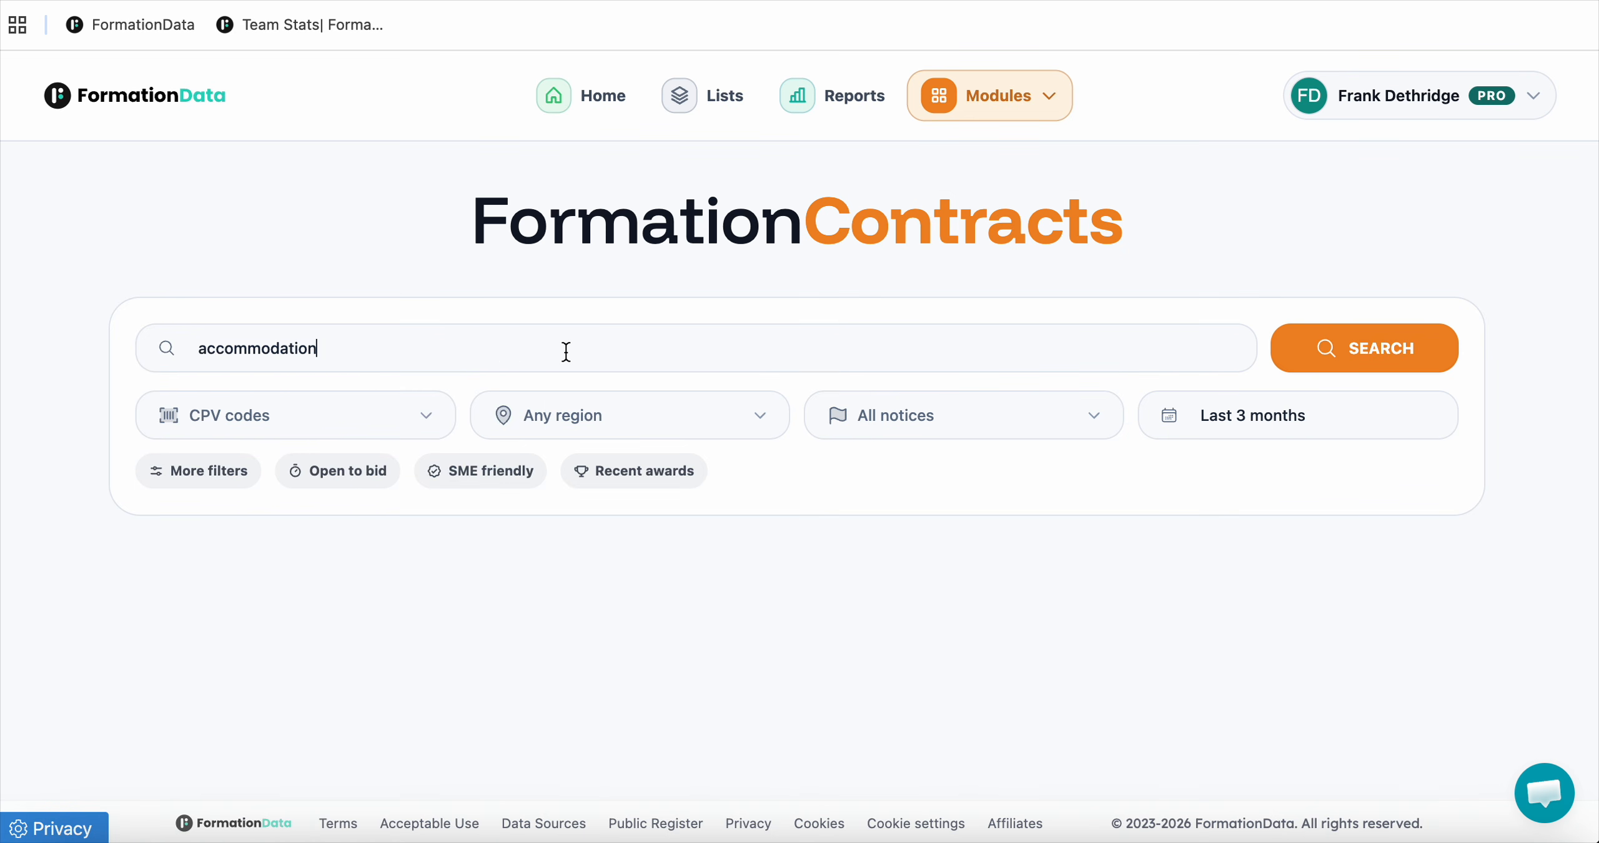
left_click(887, 431)
left_click(946, 493)
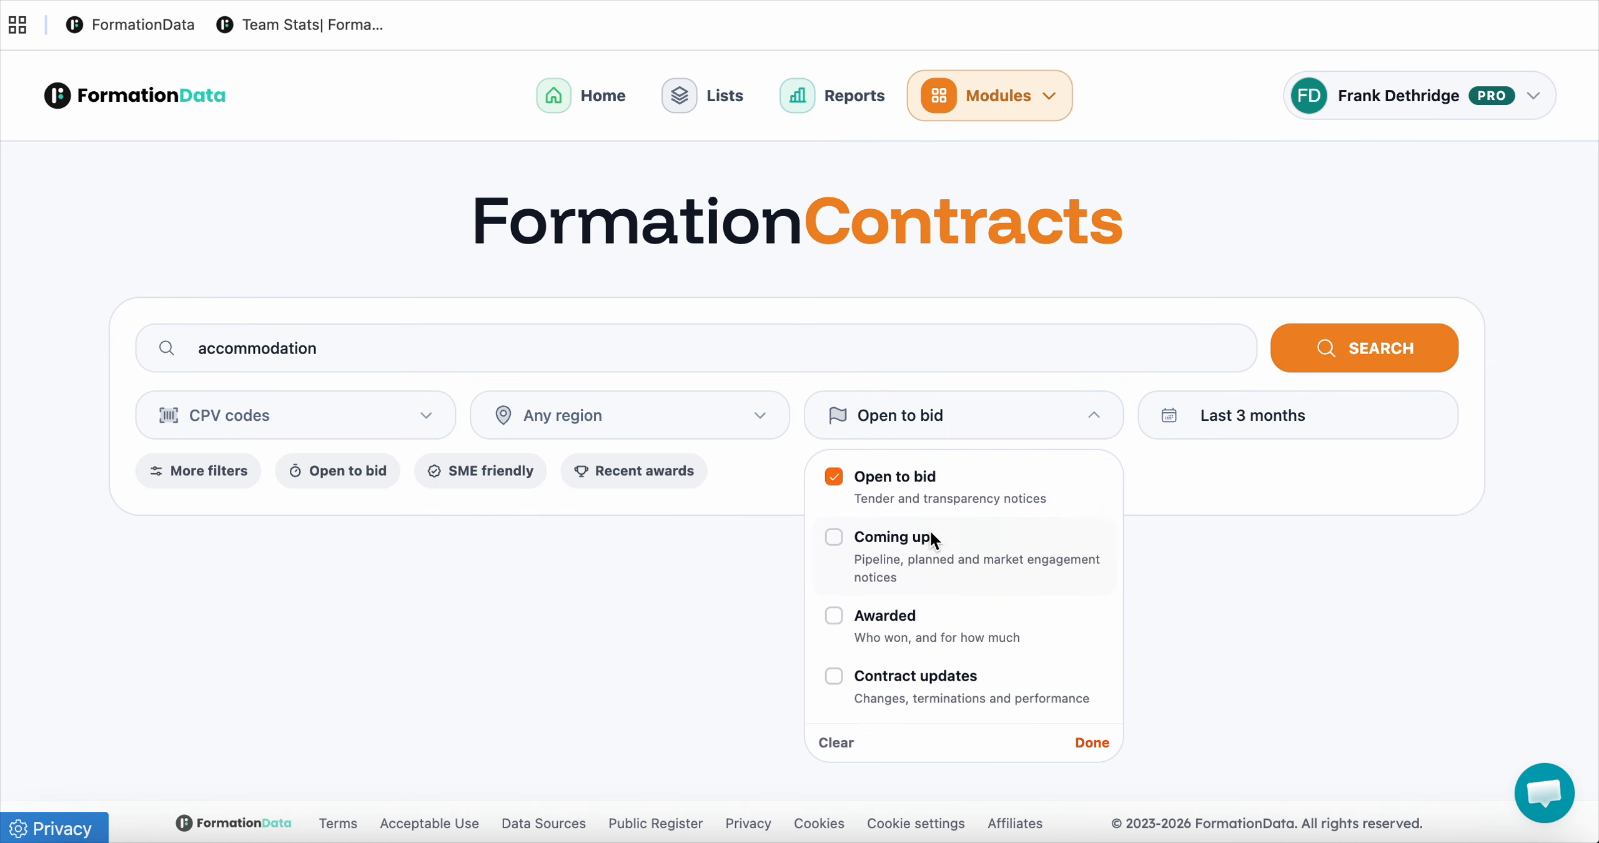
left_click(923, 545)
left_click(1361, 366)
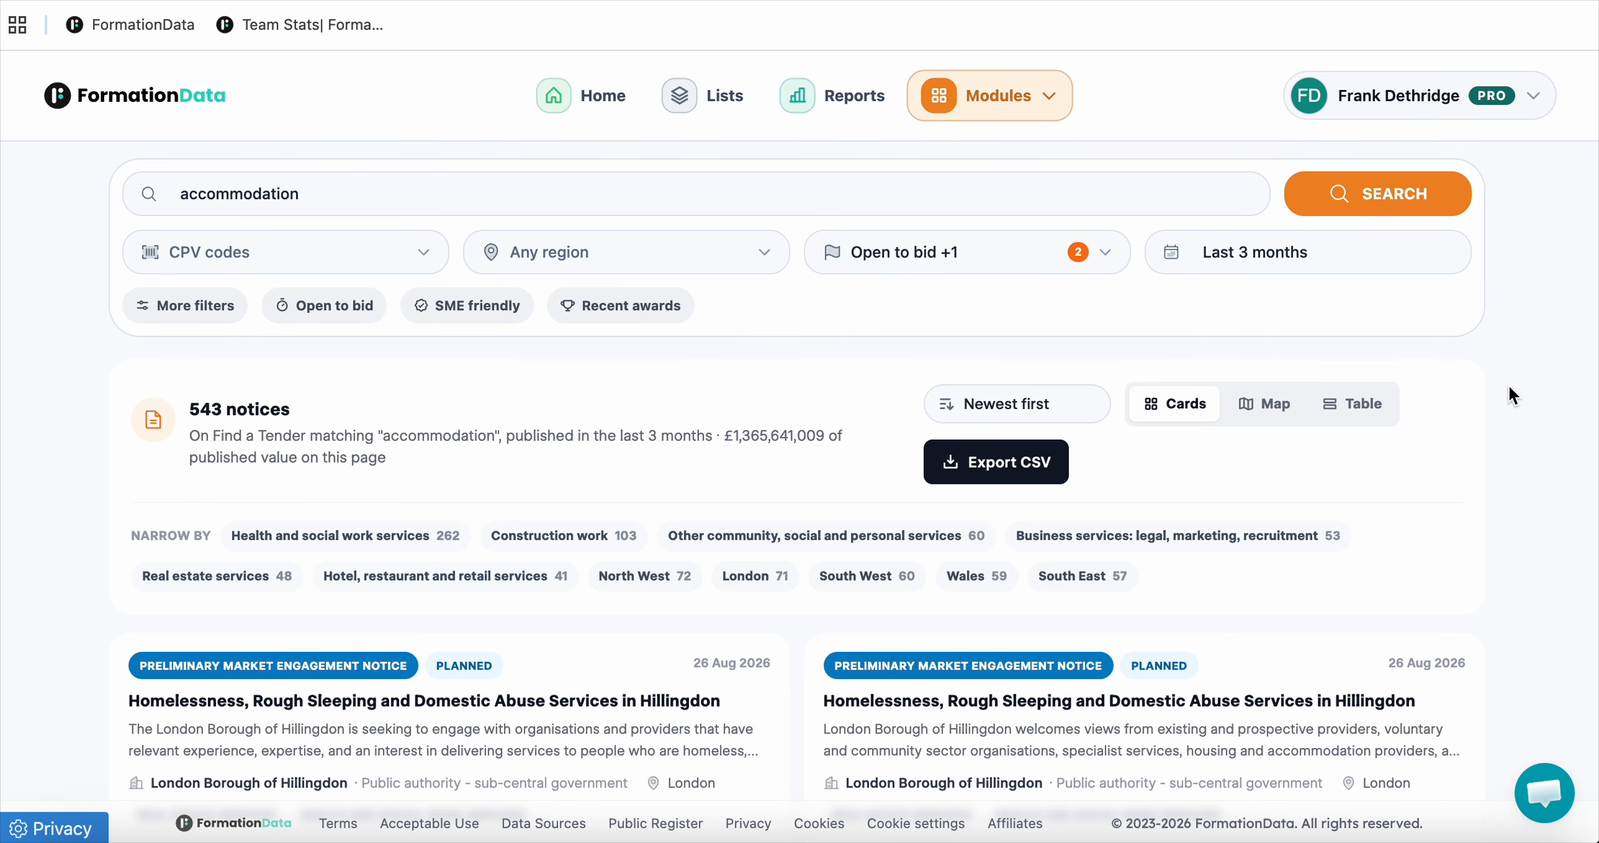
Change the notice type filter to Awarded only and rerun the "accommodation" search.
scroll(1509, 386, "down", 10)
scroll(1509, 385, "up", 5)
left_click(987, 253)
left_click(873, 468)
left_click(895, 398)
left_click(914, 330)
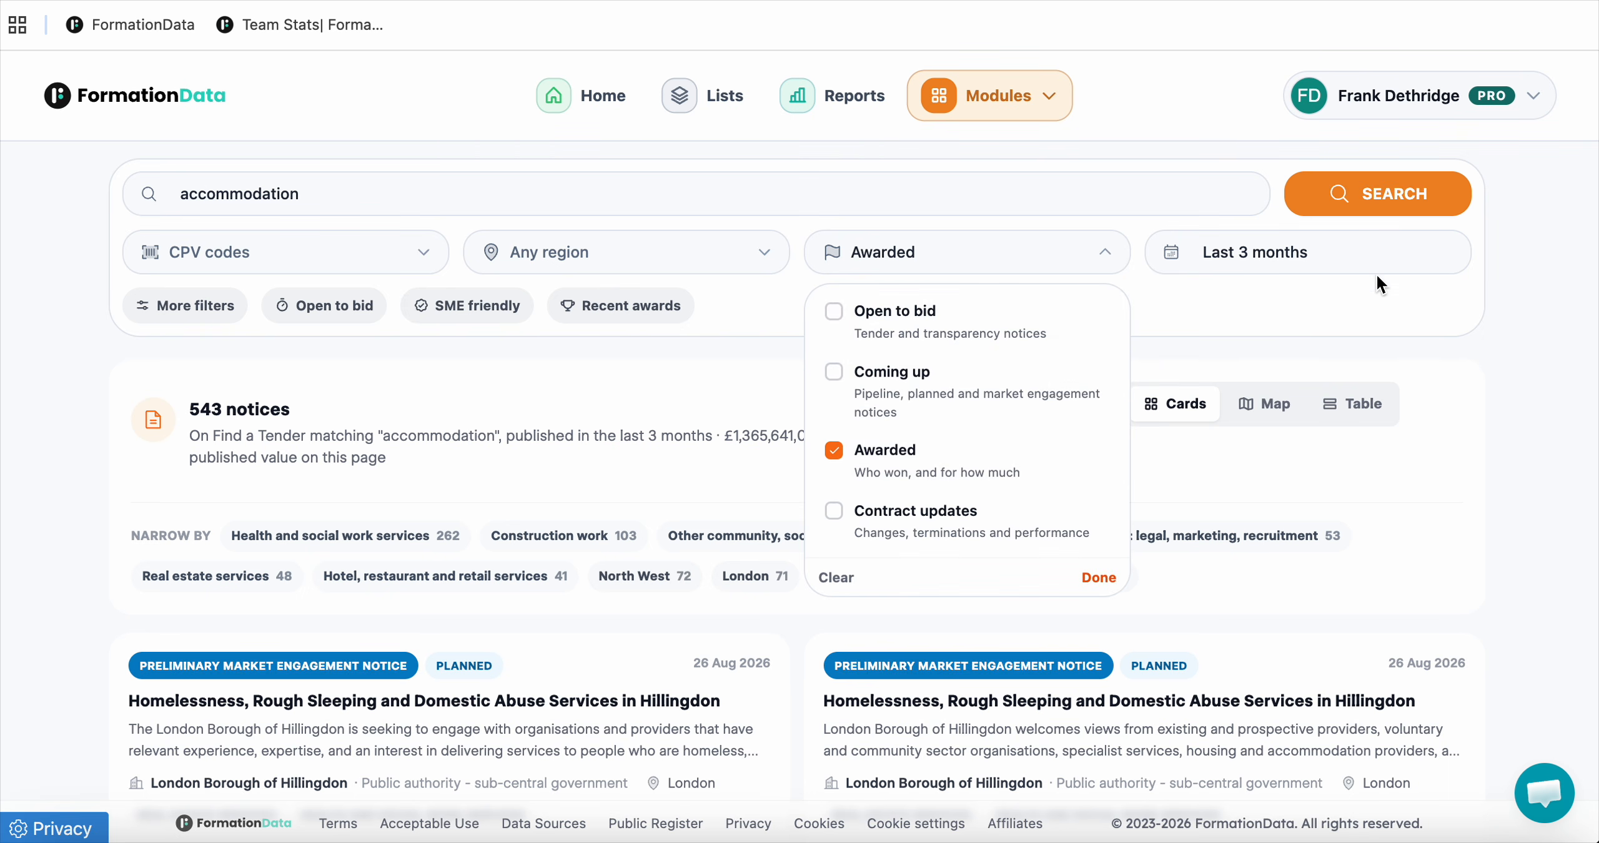
left_click(1393, 198)
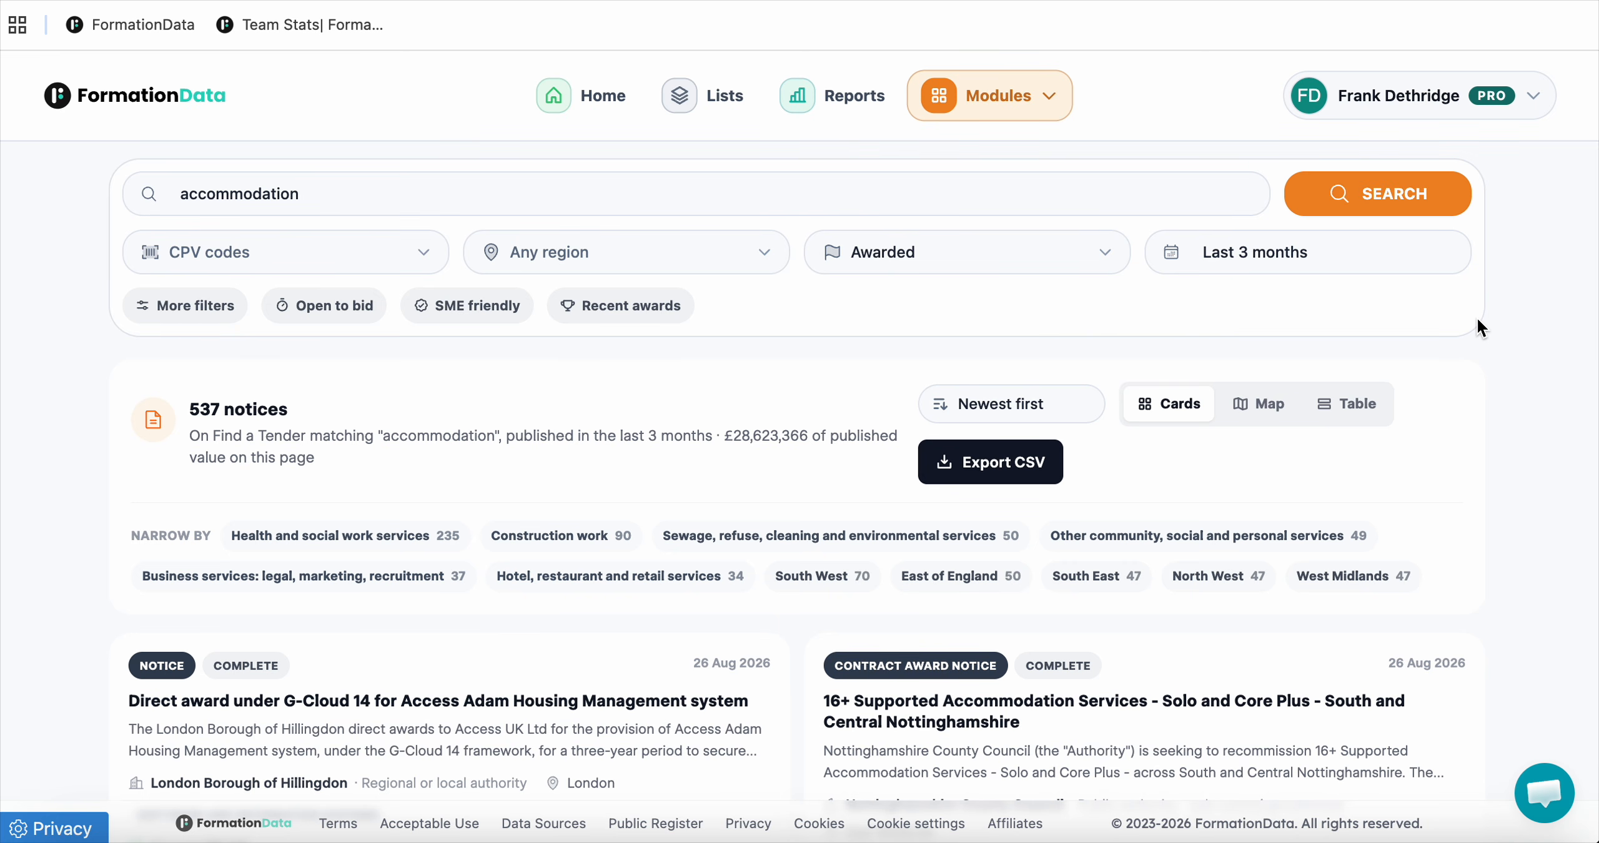
Open the 16+ Supported Accommodation Services award notice for South and Central Nottinghamshire and review its value, description, procurement history and awarded supplier.
scroll(1546, 383, "down", 5)
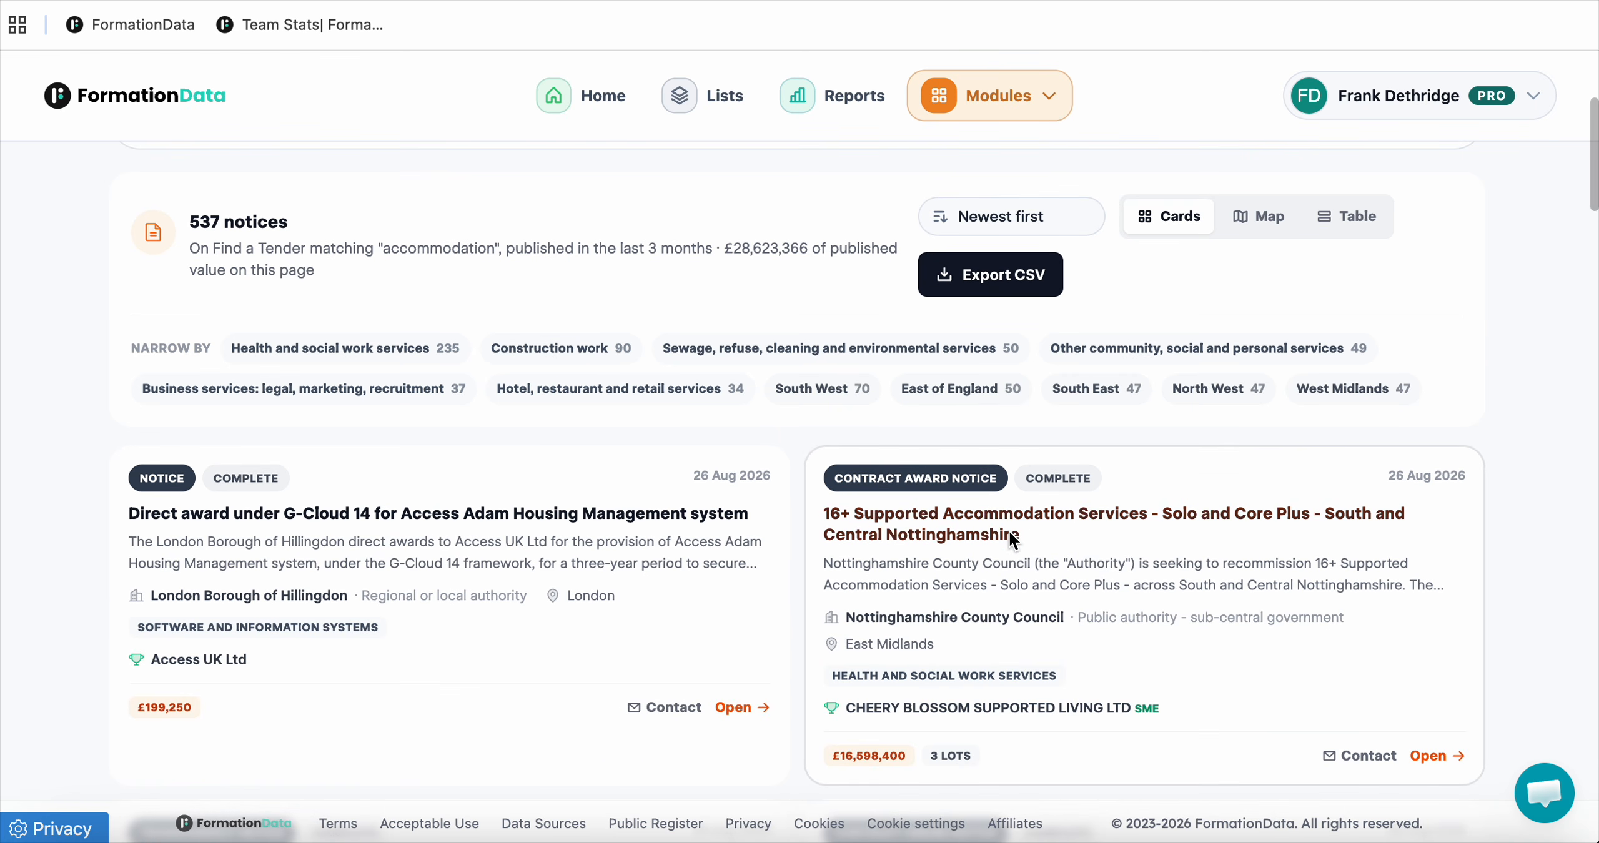
left_click(996, 513)
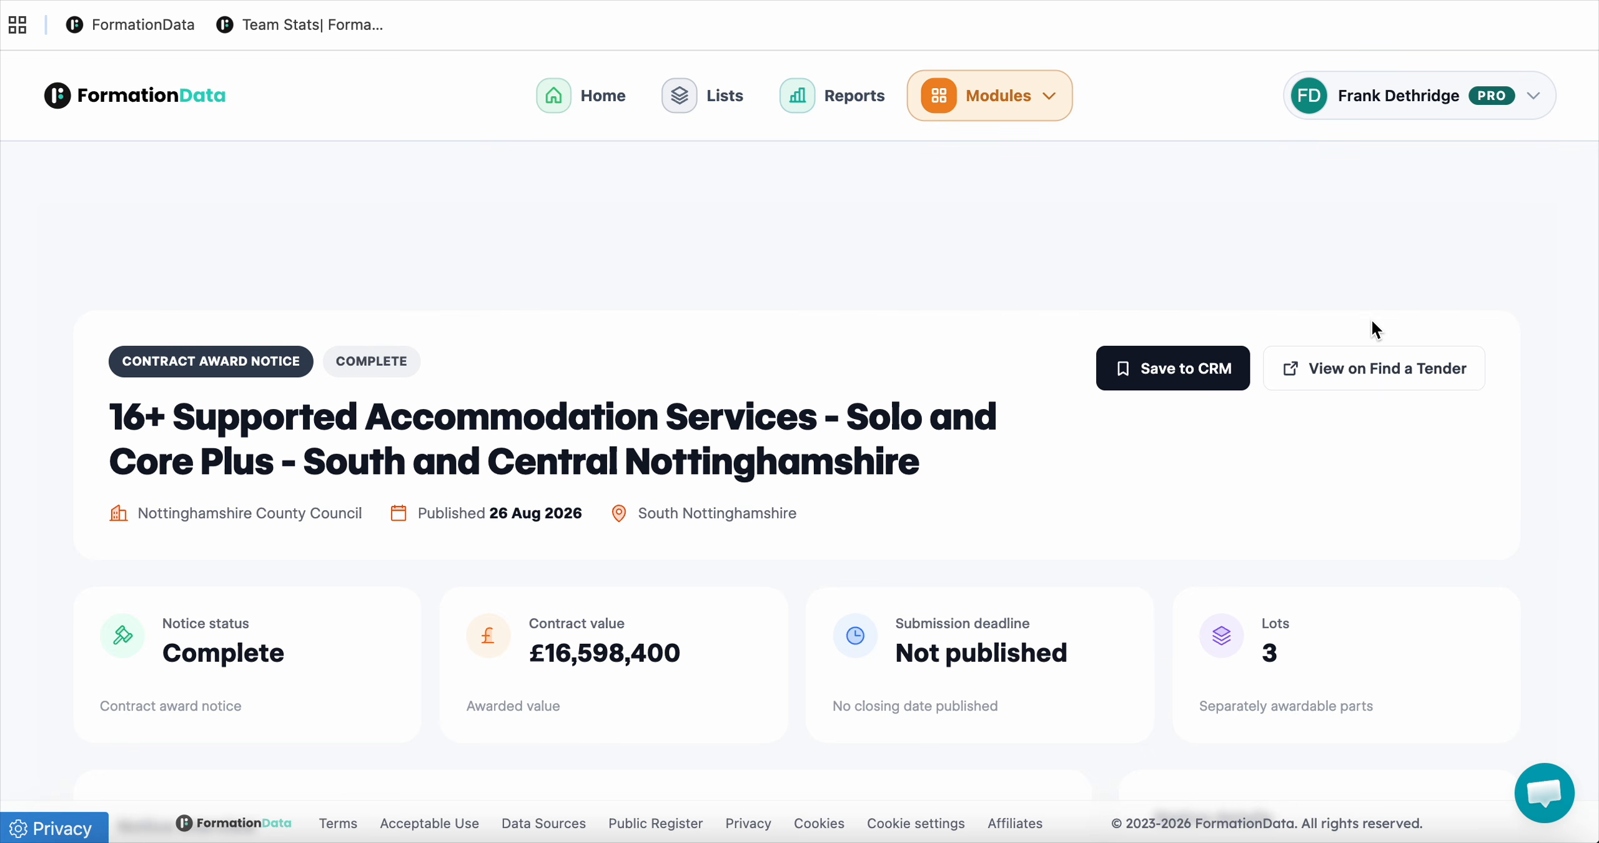
scroll(1371, 318, "down", 3)
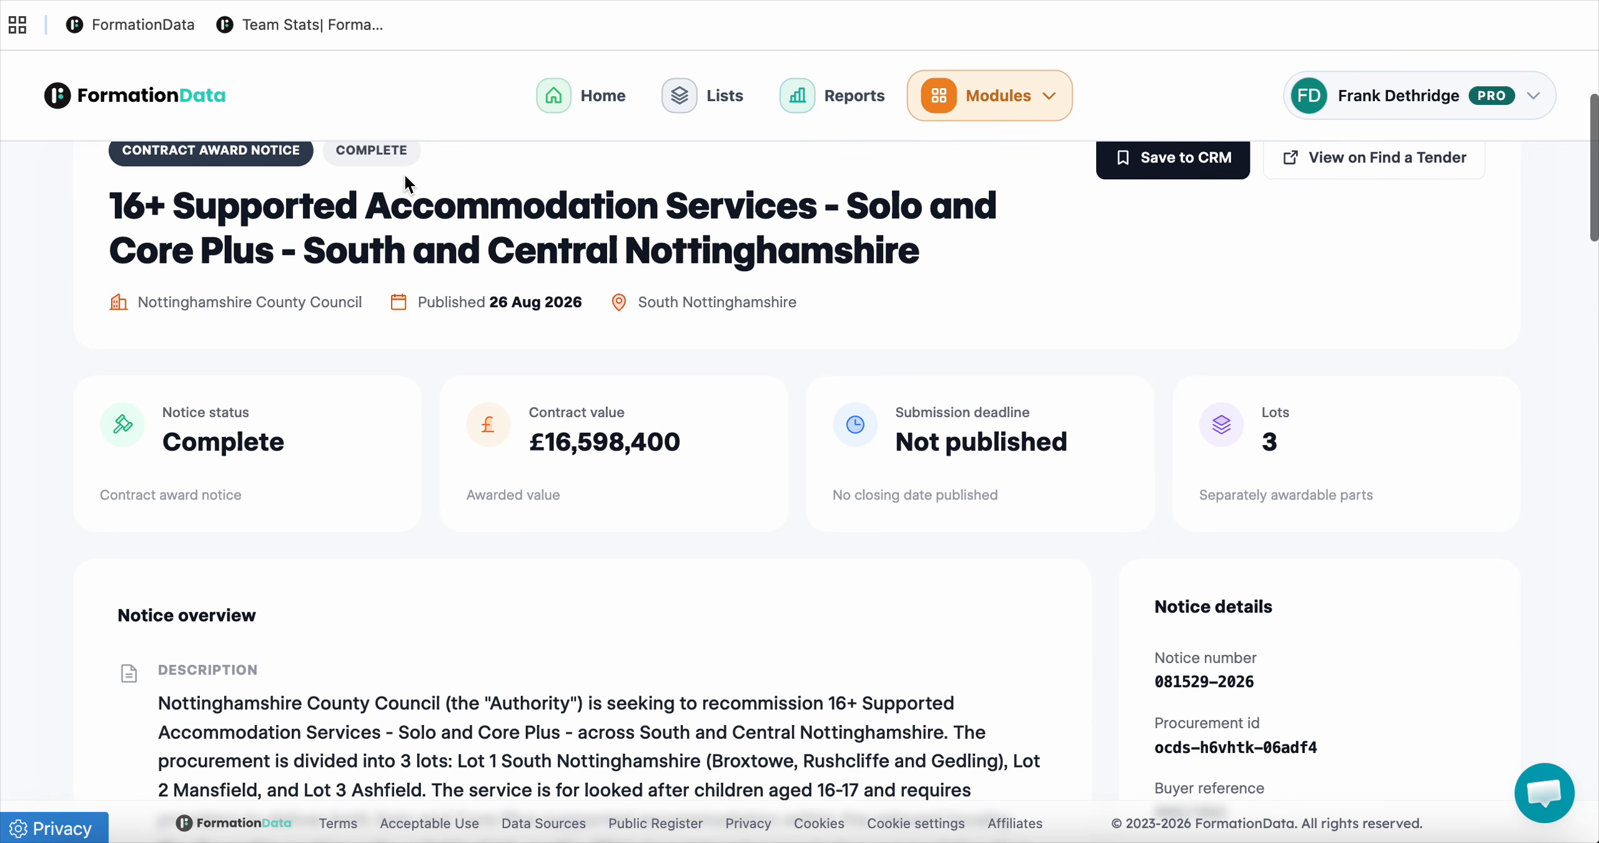
scroll(1089, 305, "down", 5)
scroll(1089, 305, "up", 2)
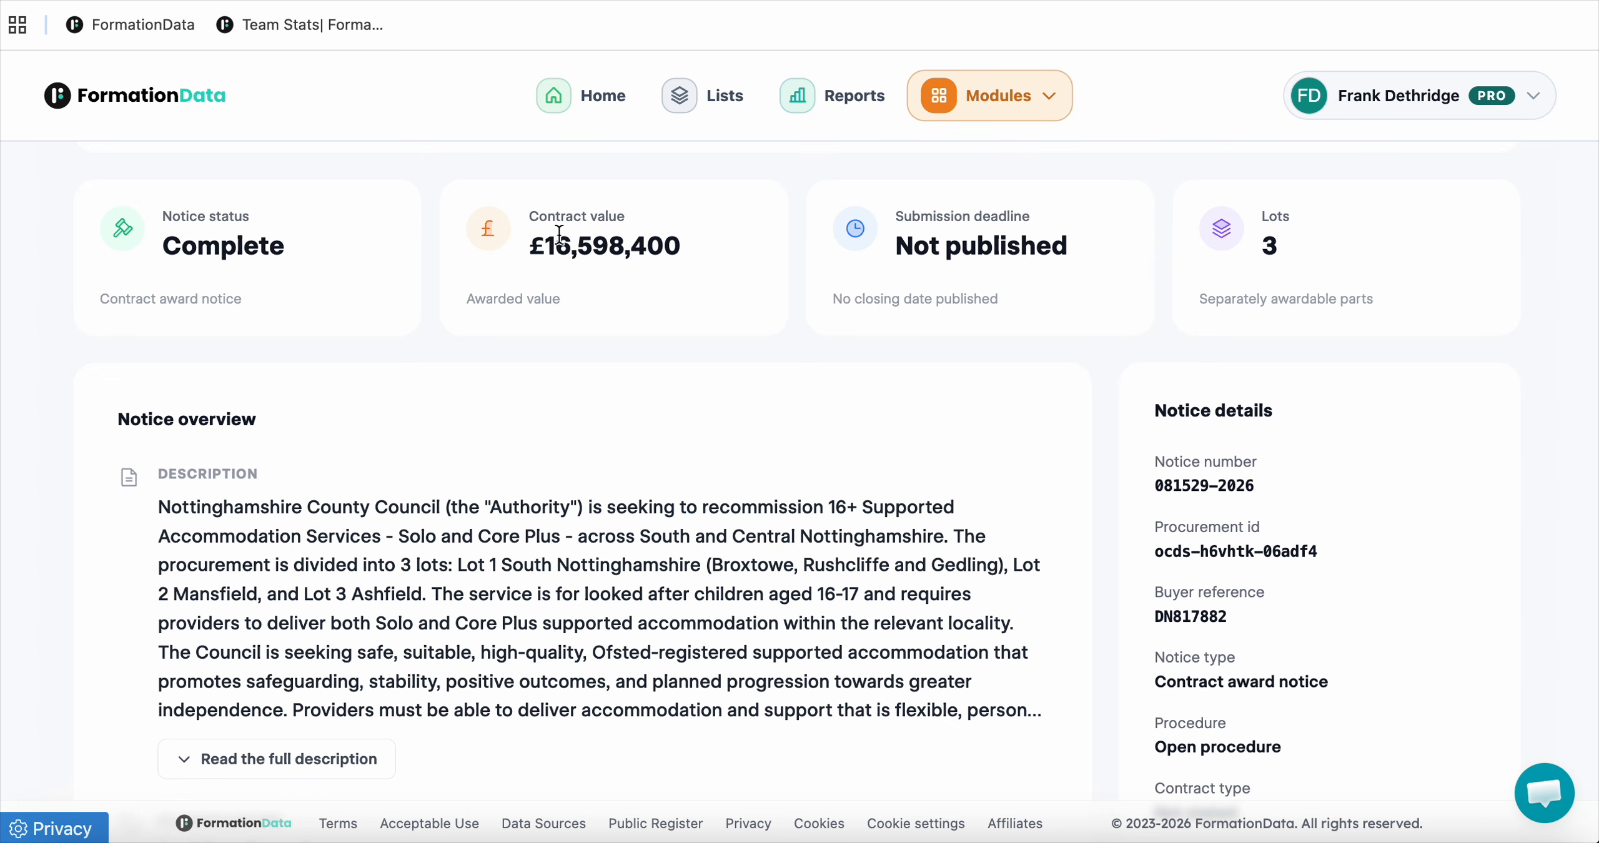
scroll(910, 361, "down", 20)
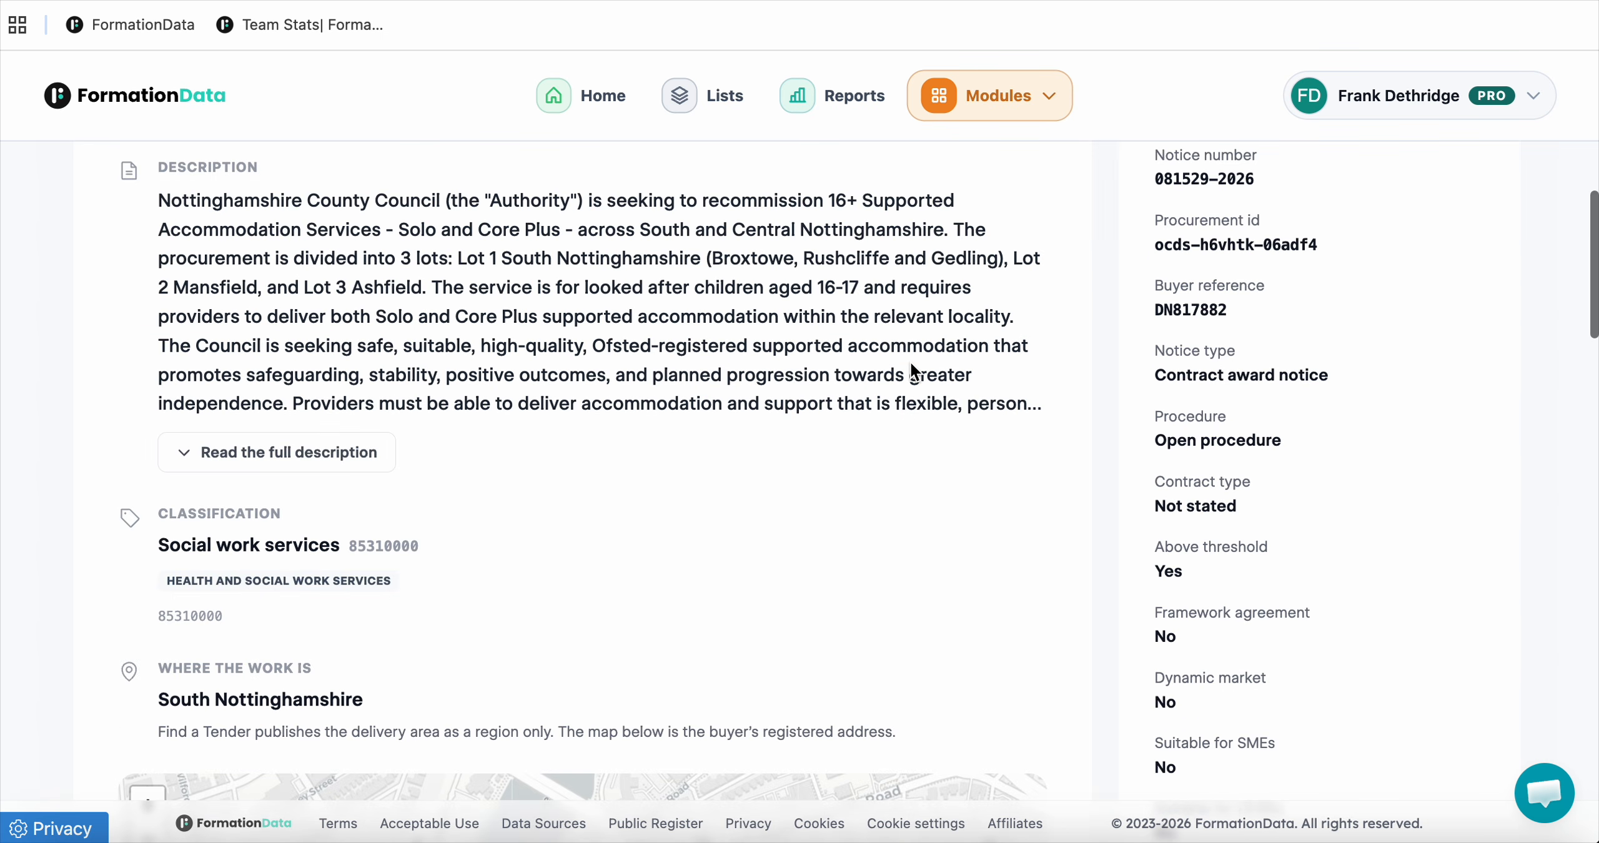
scroll(910, 361, "down", 7)
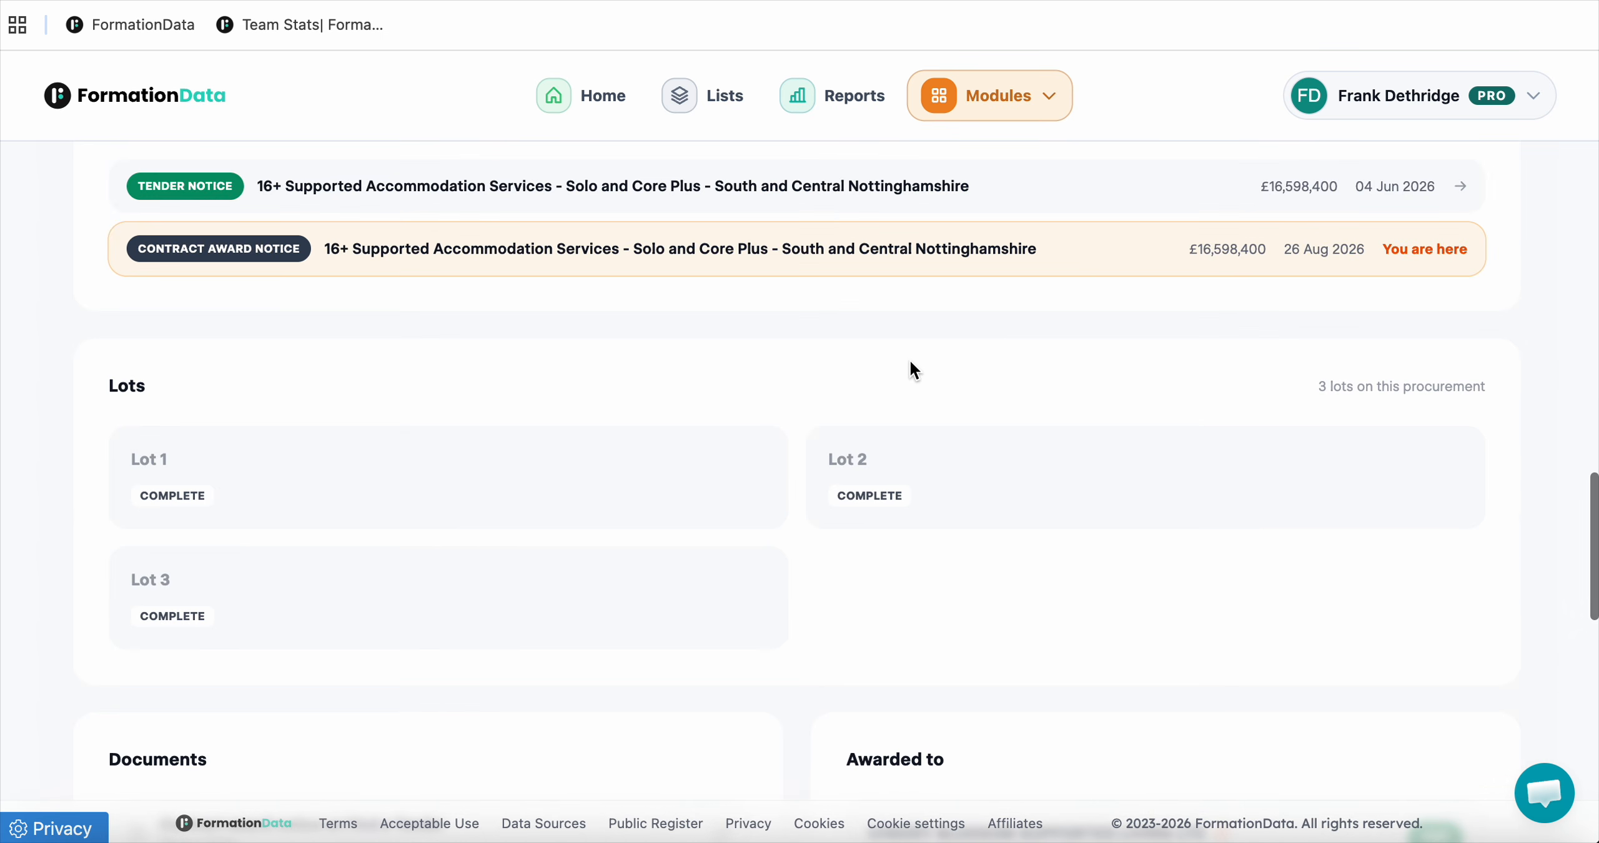
scroll(910, 361, "up", 5)
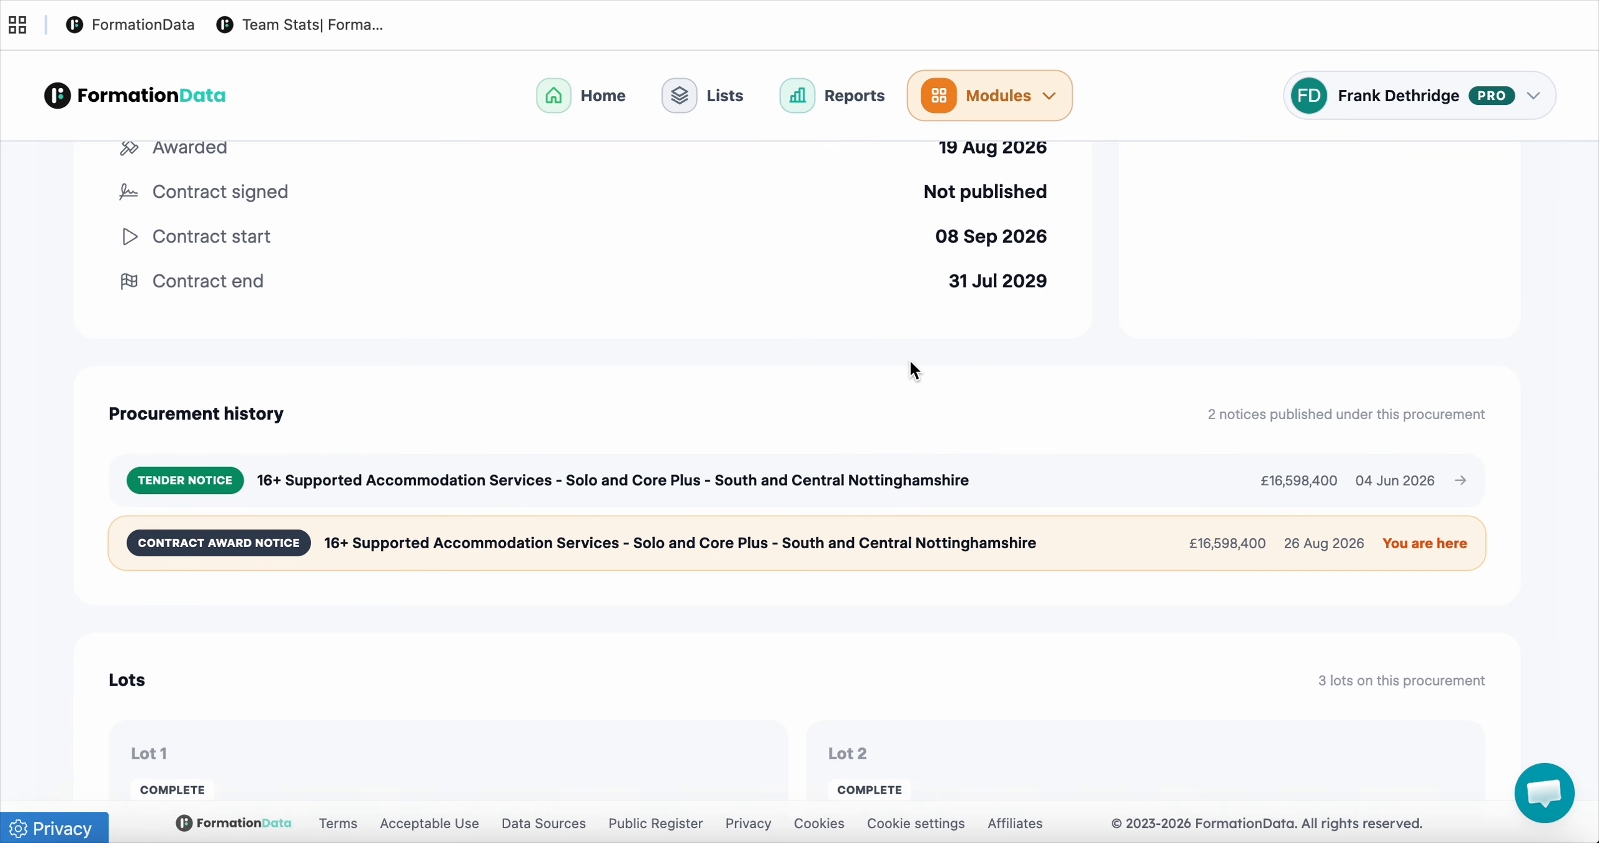
scroll(912, 368, "down", 11)
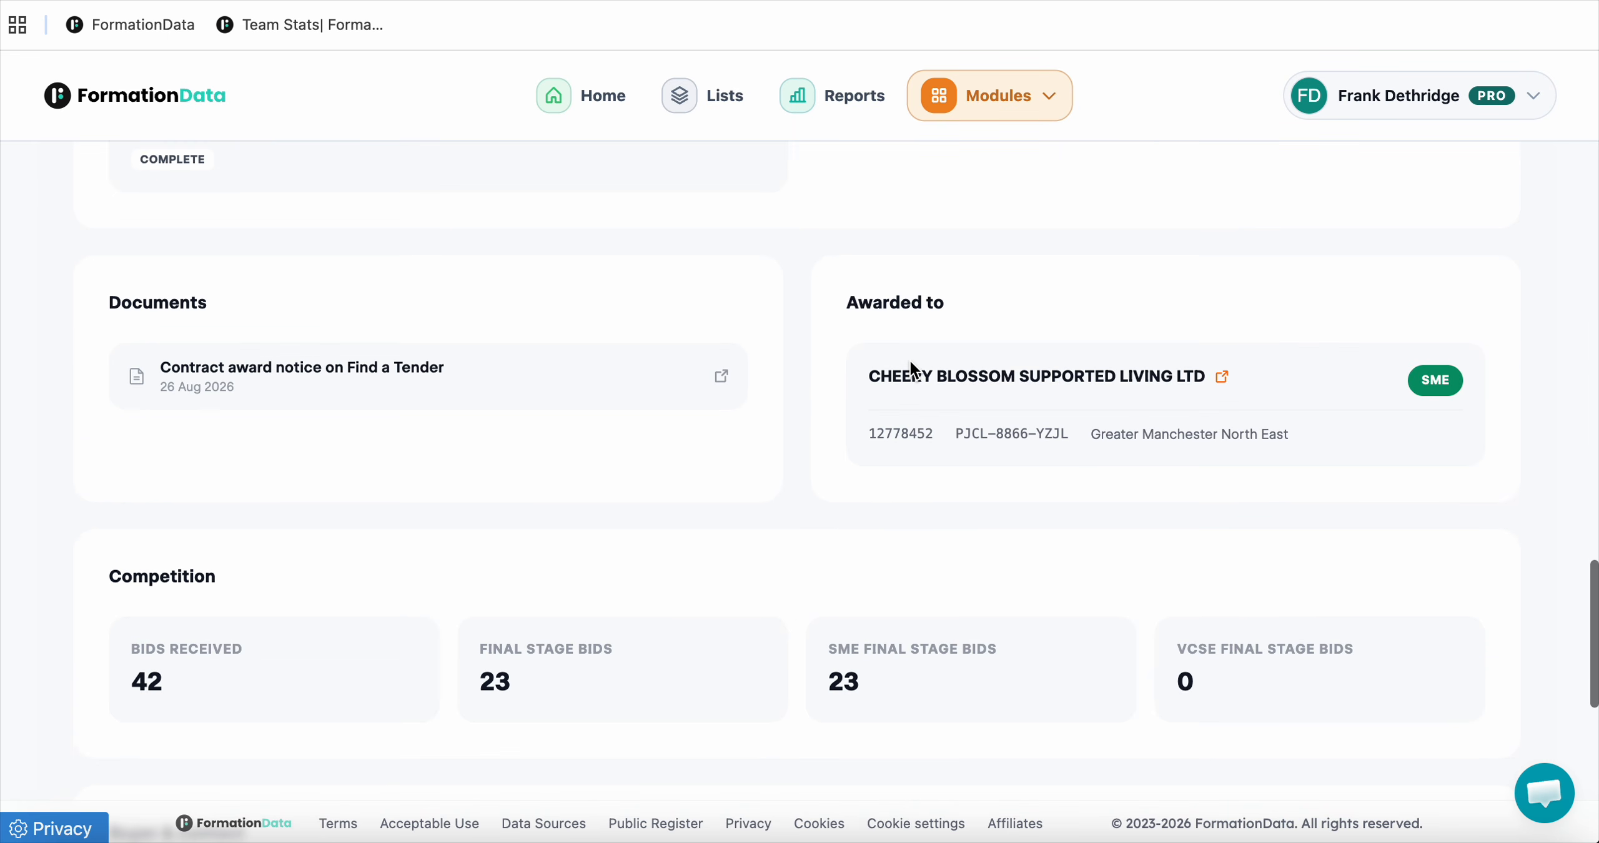
Open the profile of awarded supplier Cheery Blossom Supported Living Ltd and review its scores, company overview and asset composition.
left_click(980, 387)
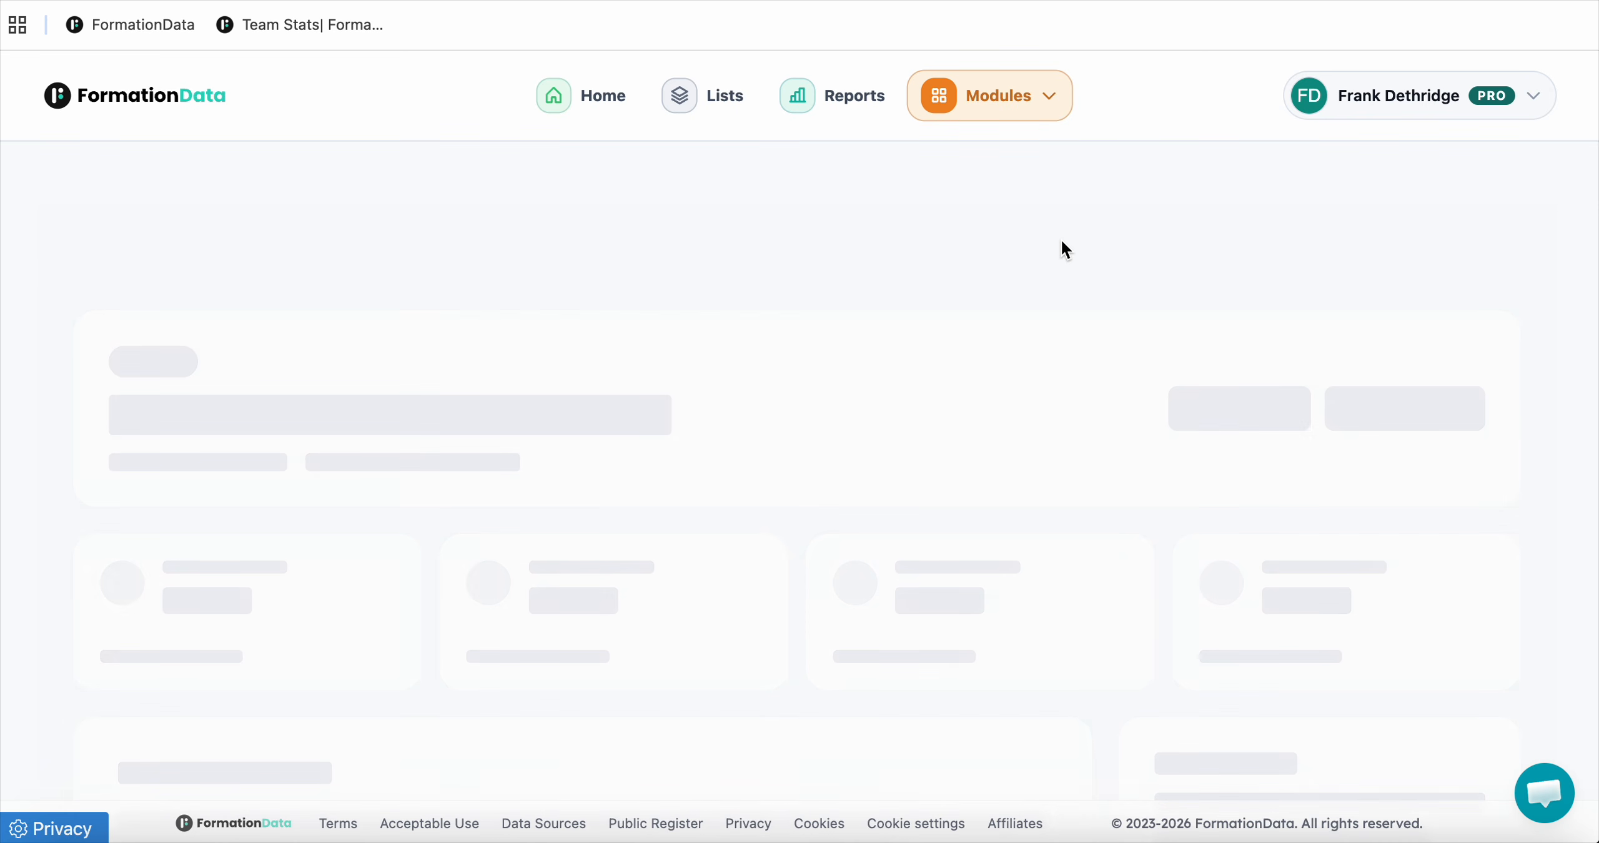
scroll(1062, 247, "down", 9)
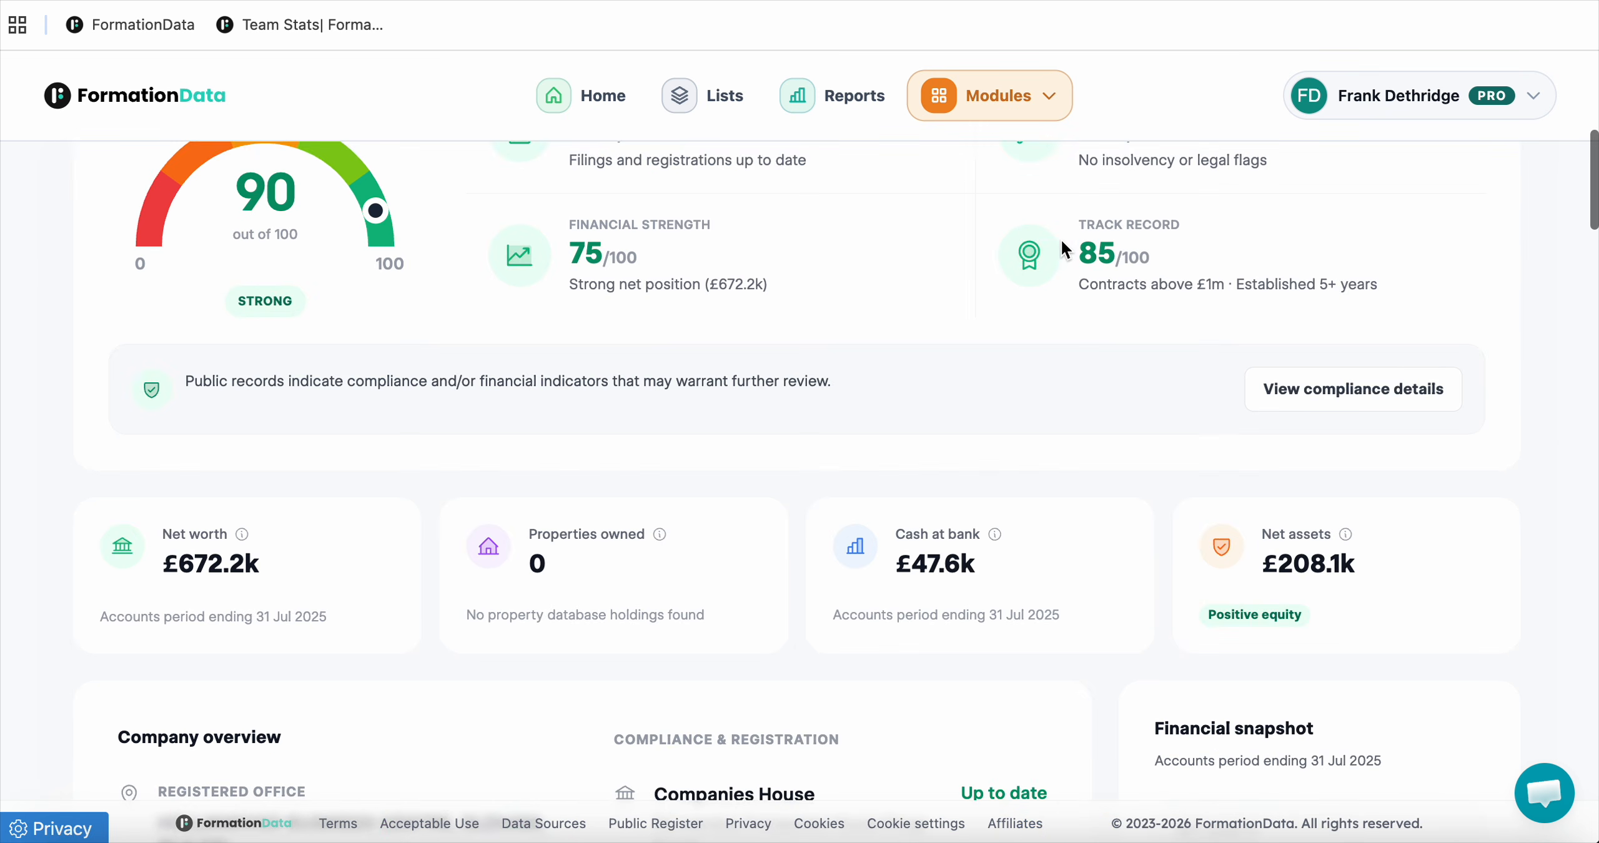
scroll(1060, 239, "down", 3)
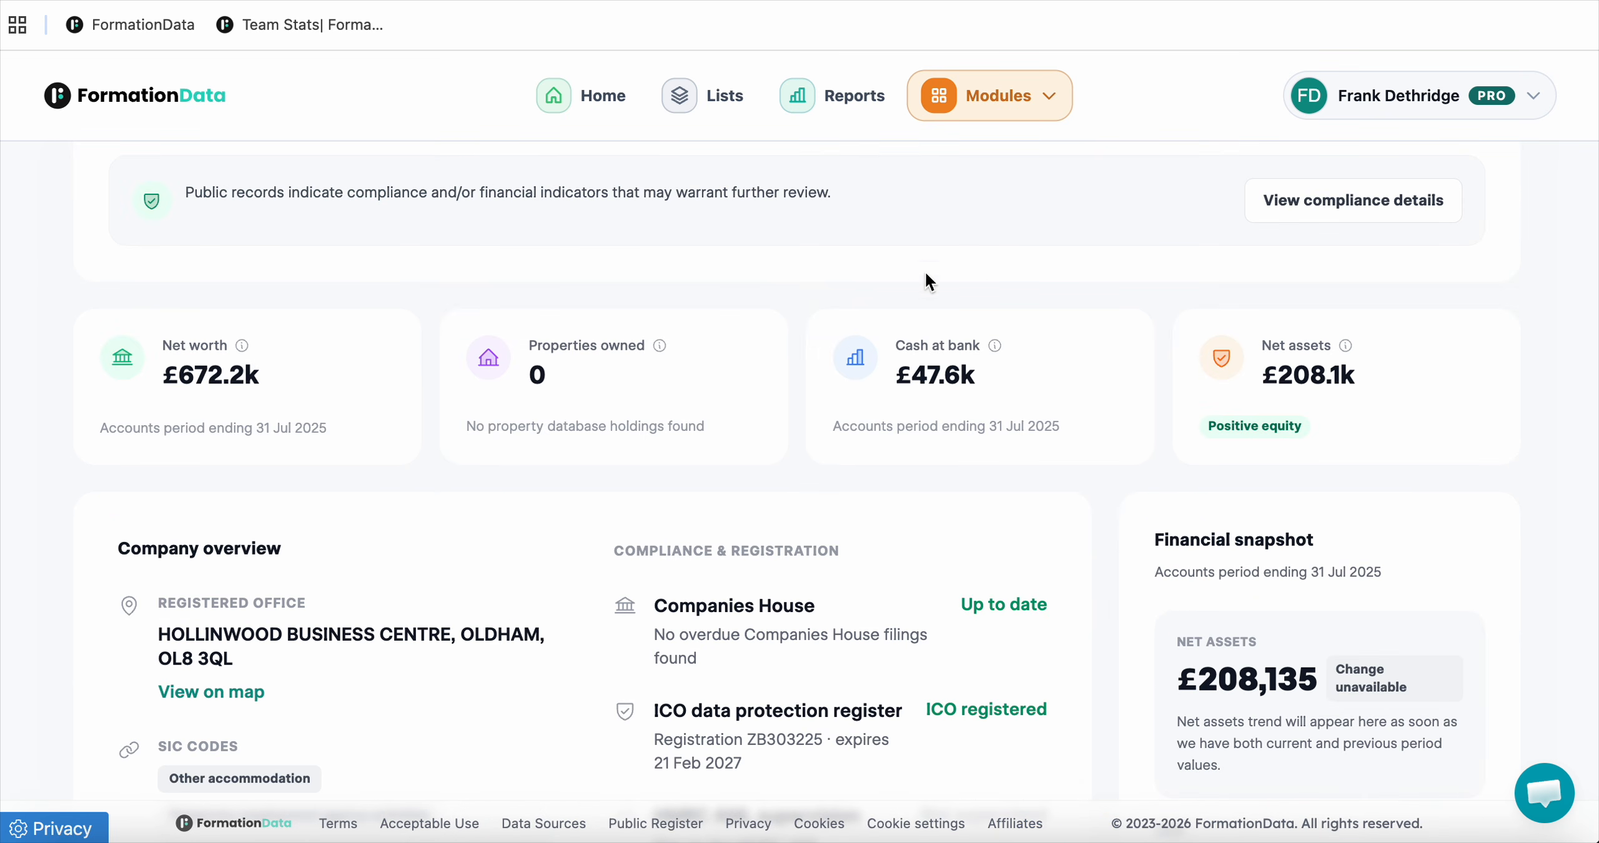
scroll(890, 289, "down", 1)
scroll(890, 289, "down", 5)
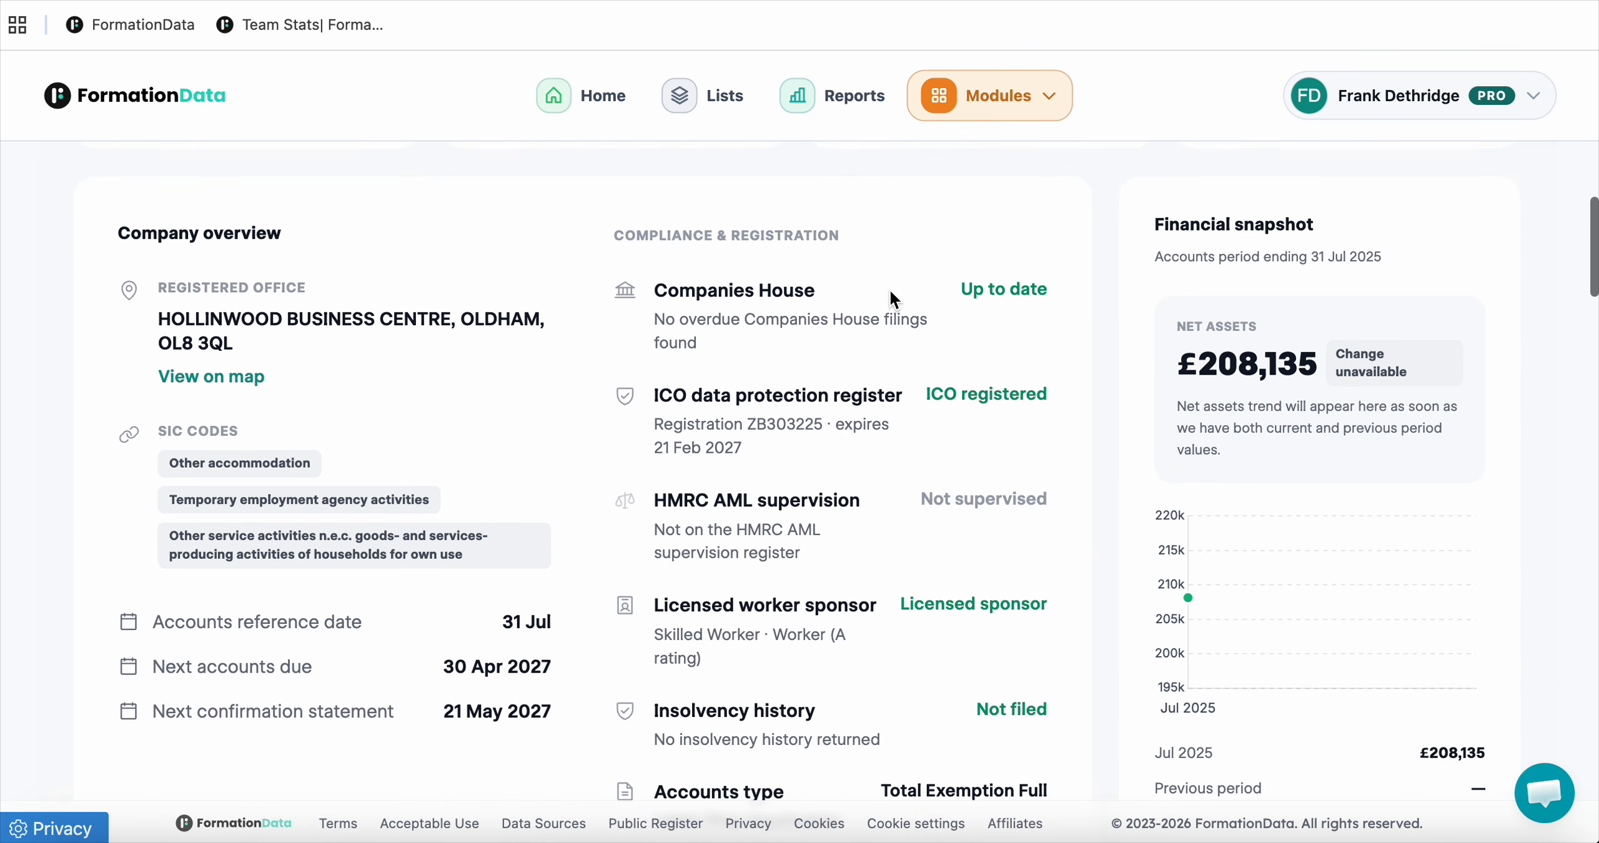
scroll(890, 293, "down", 5)
scroll(890, 294, "down", 15)
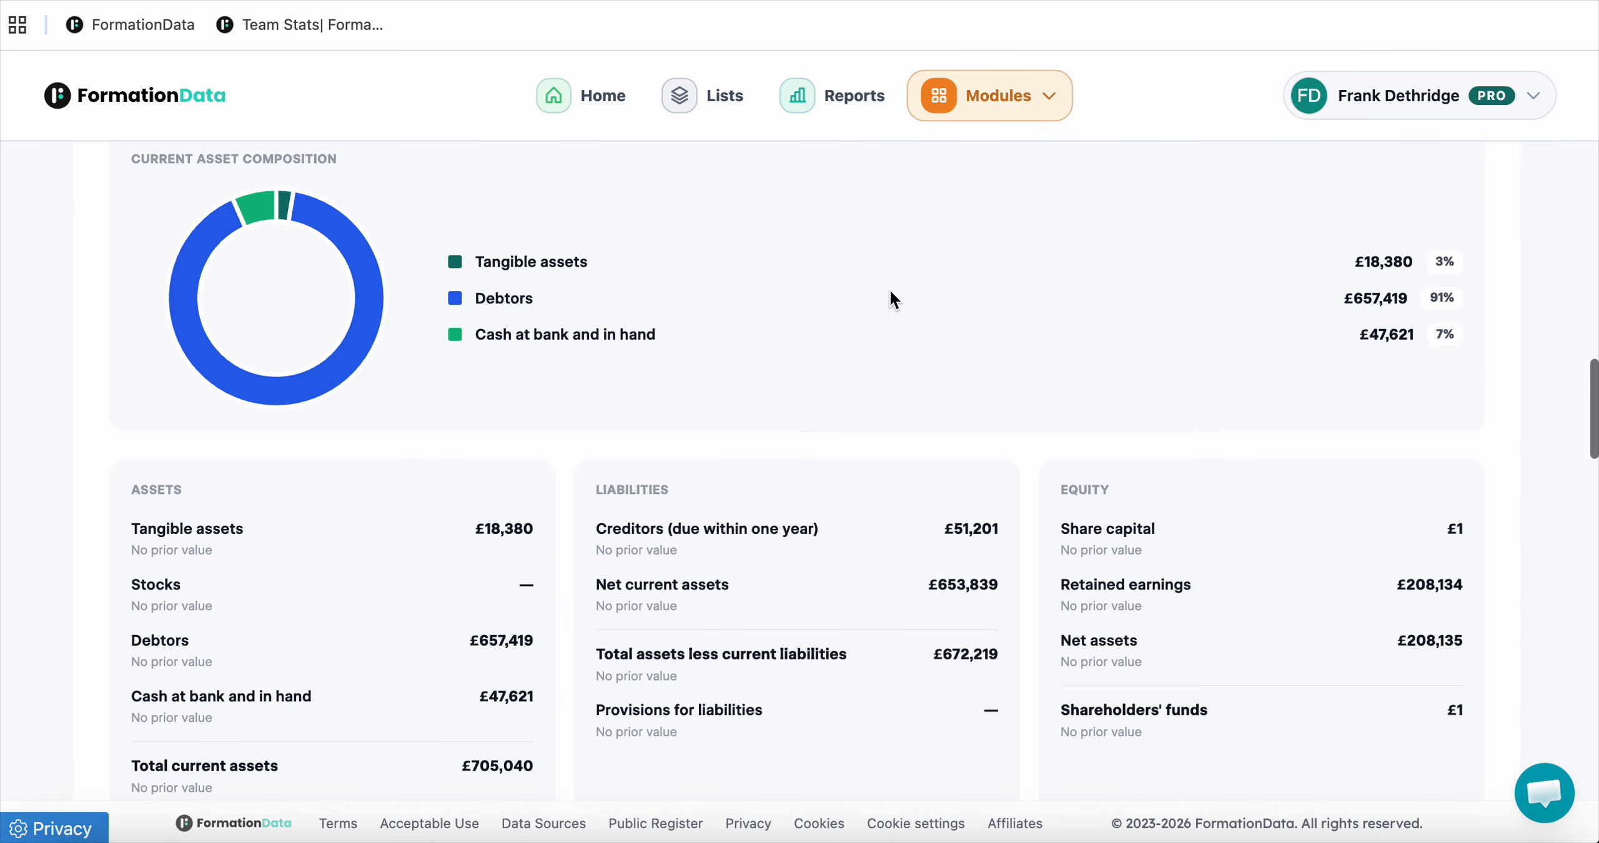
Check the supplier's balance sheet, Directors & PSCs section and Contact Lookup details.
scroll(890, 288, "down", 1)
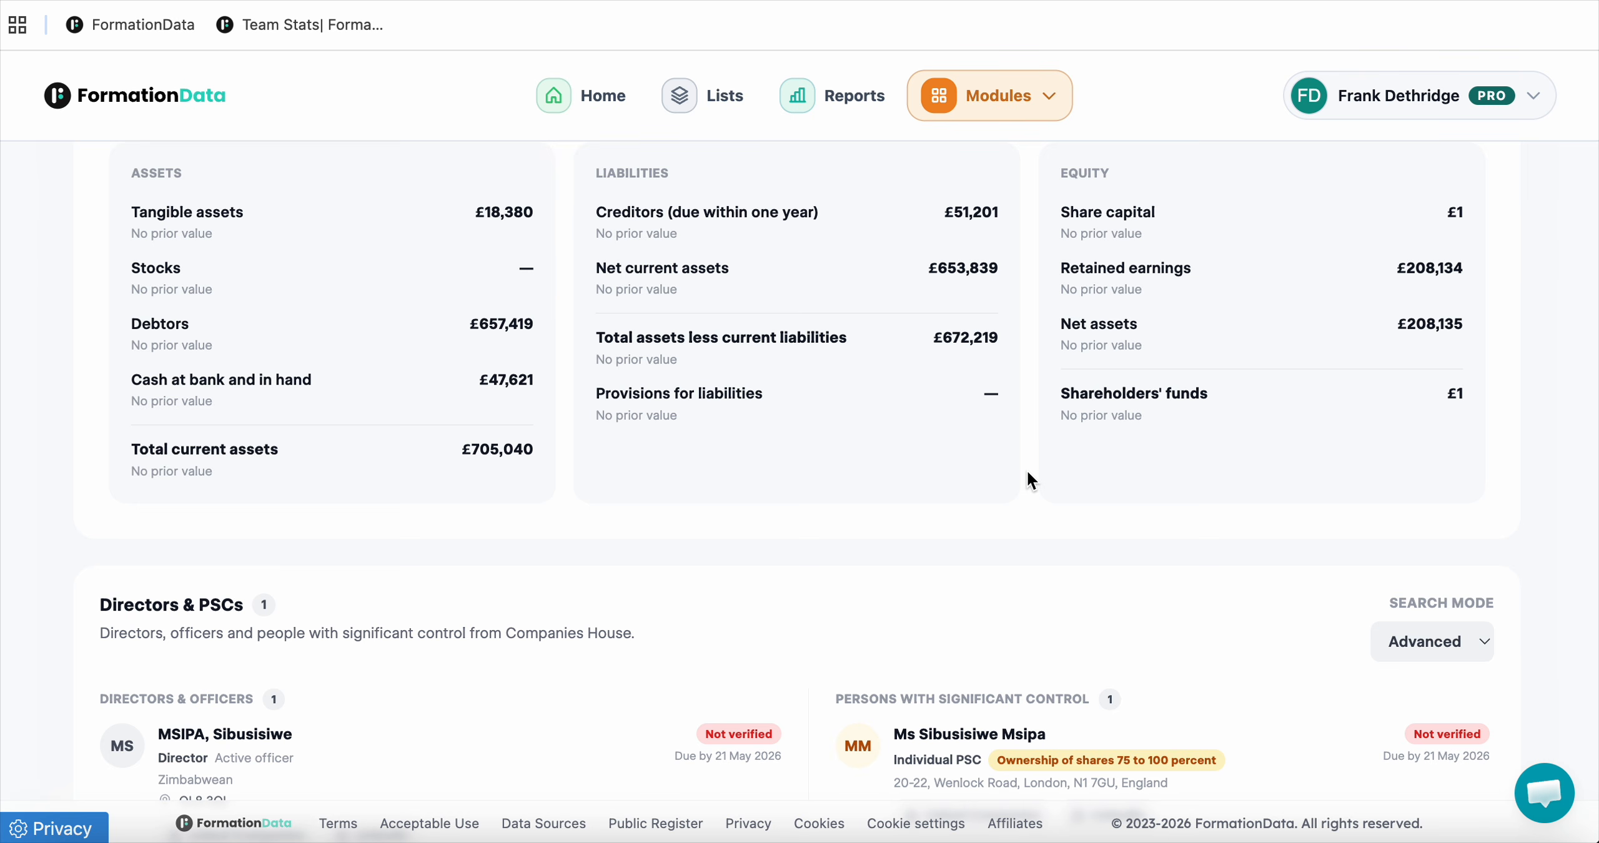
scroll(1026, 480, "down", 10)
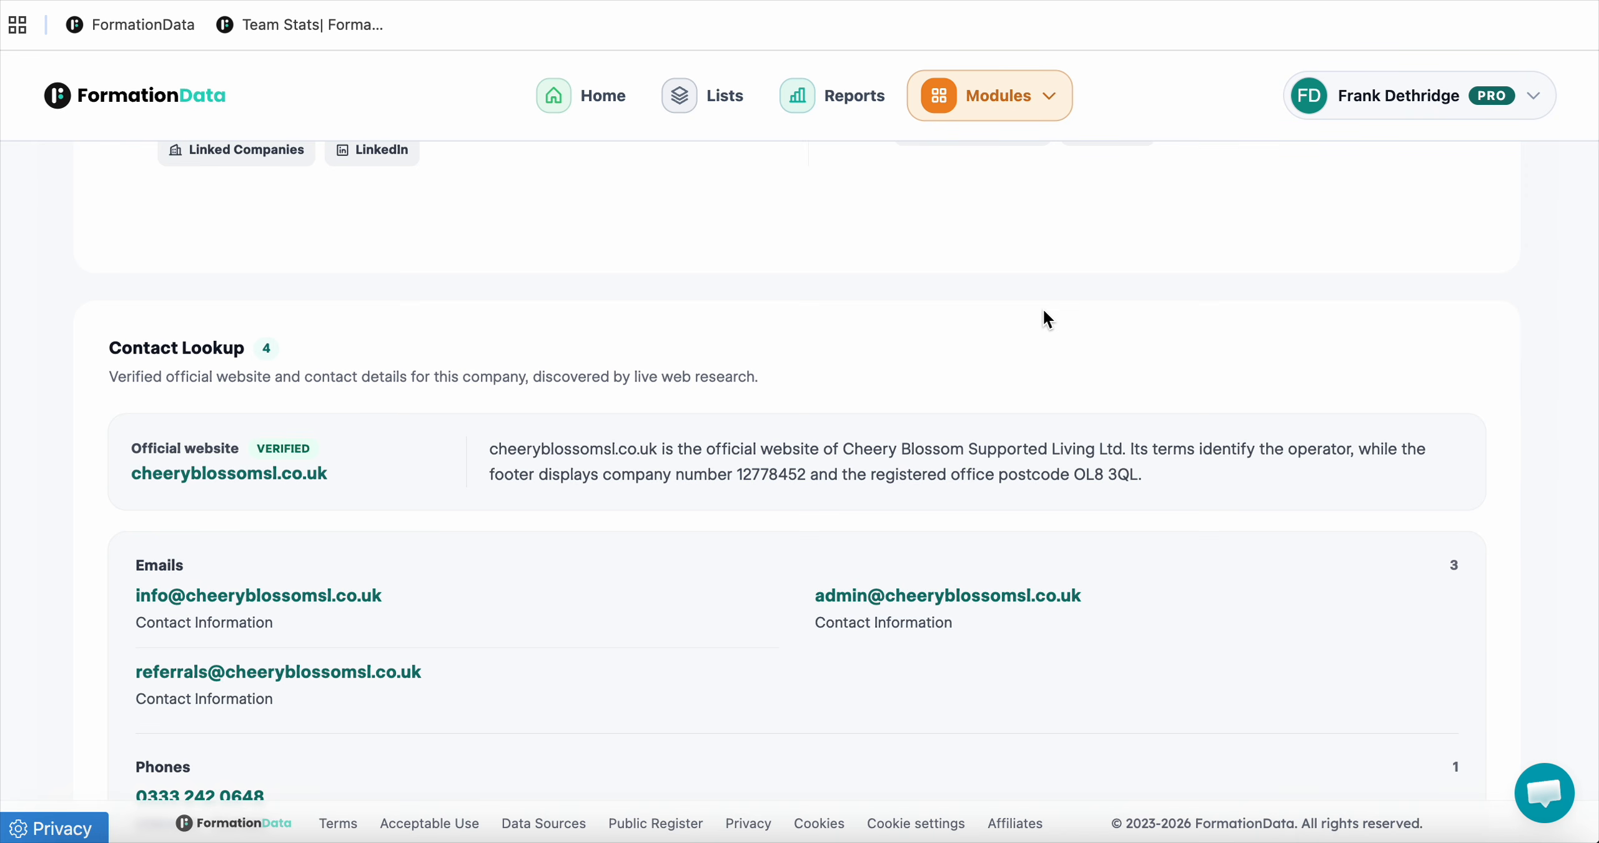
scroll(1045, 312, "down", 6)
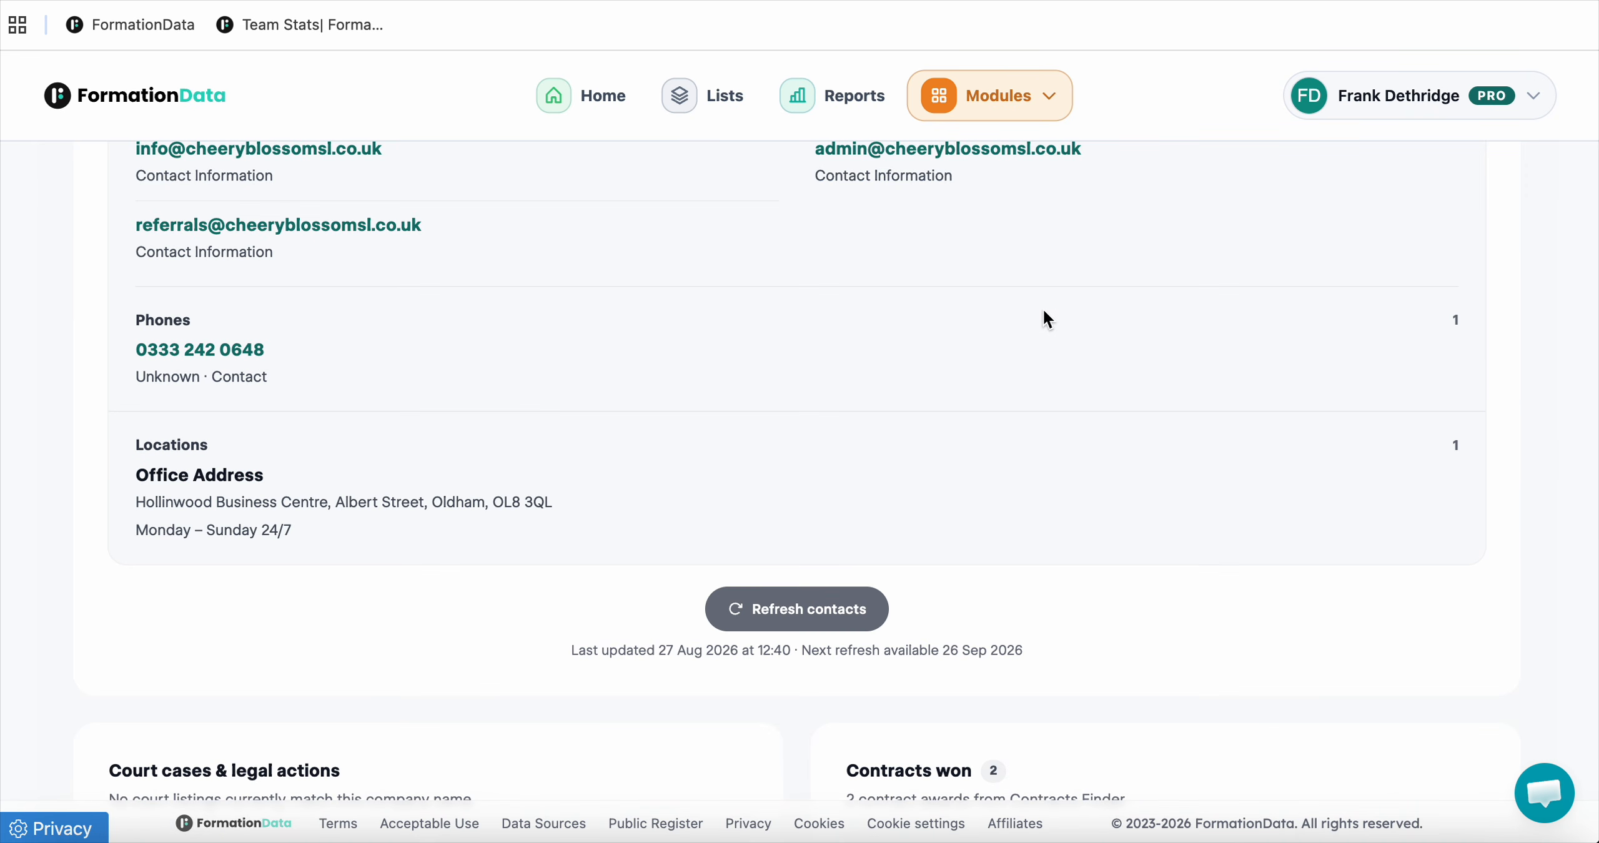
Review the supplier's court cases and contracts won, and recheck its contact details, company overview and compliance scores.
scroll(1047, 319, "down", 8)
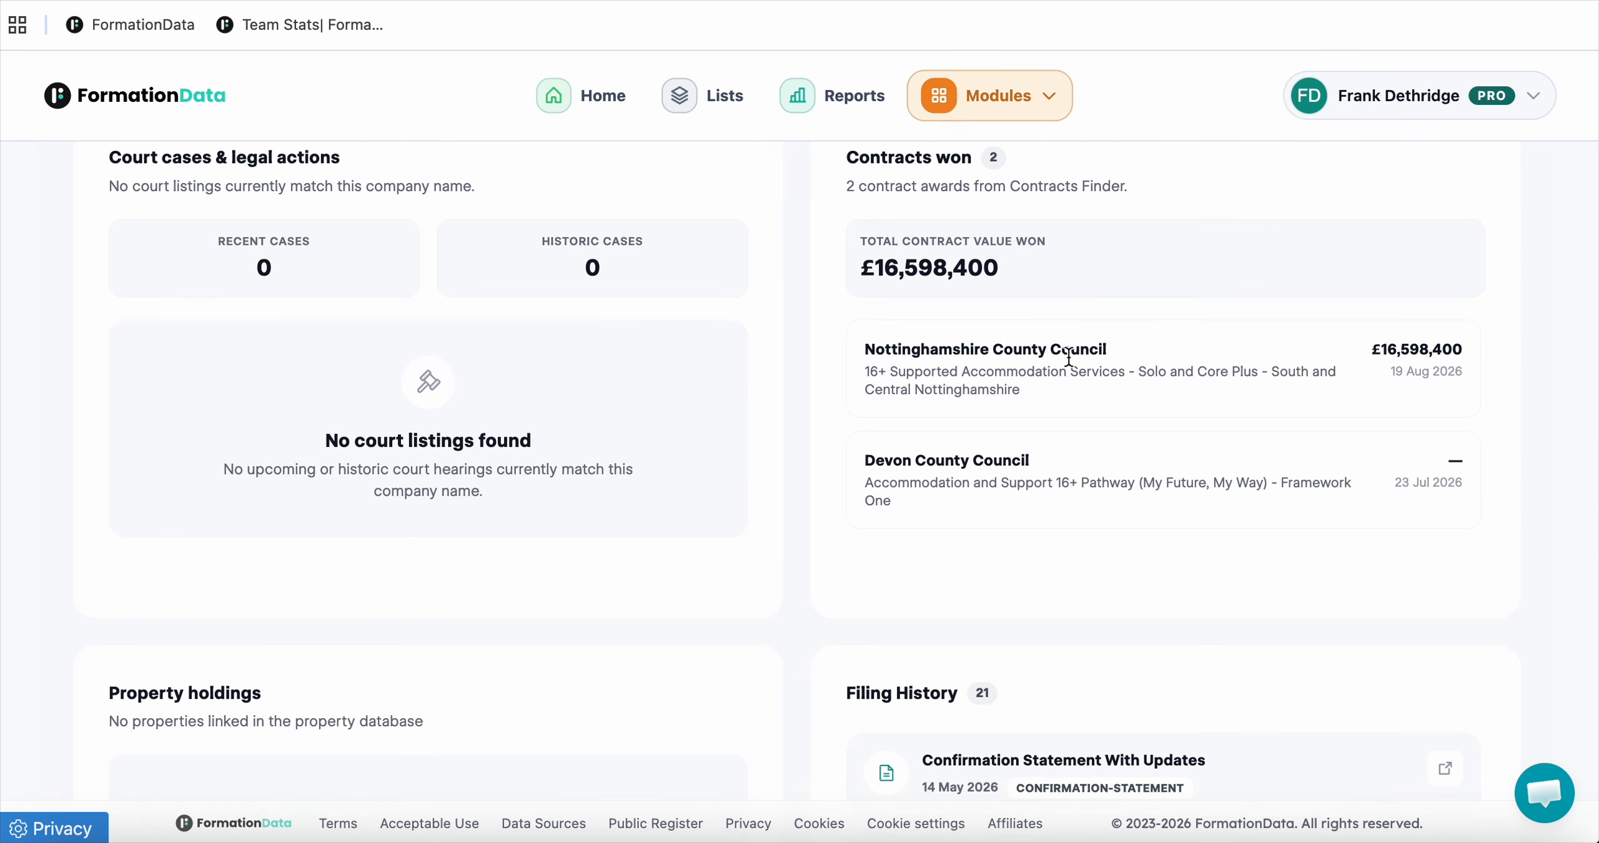
scroll(1181, 437, "down", 1)
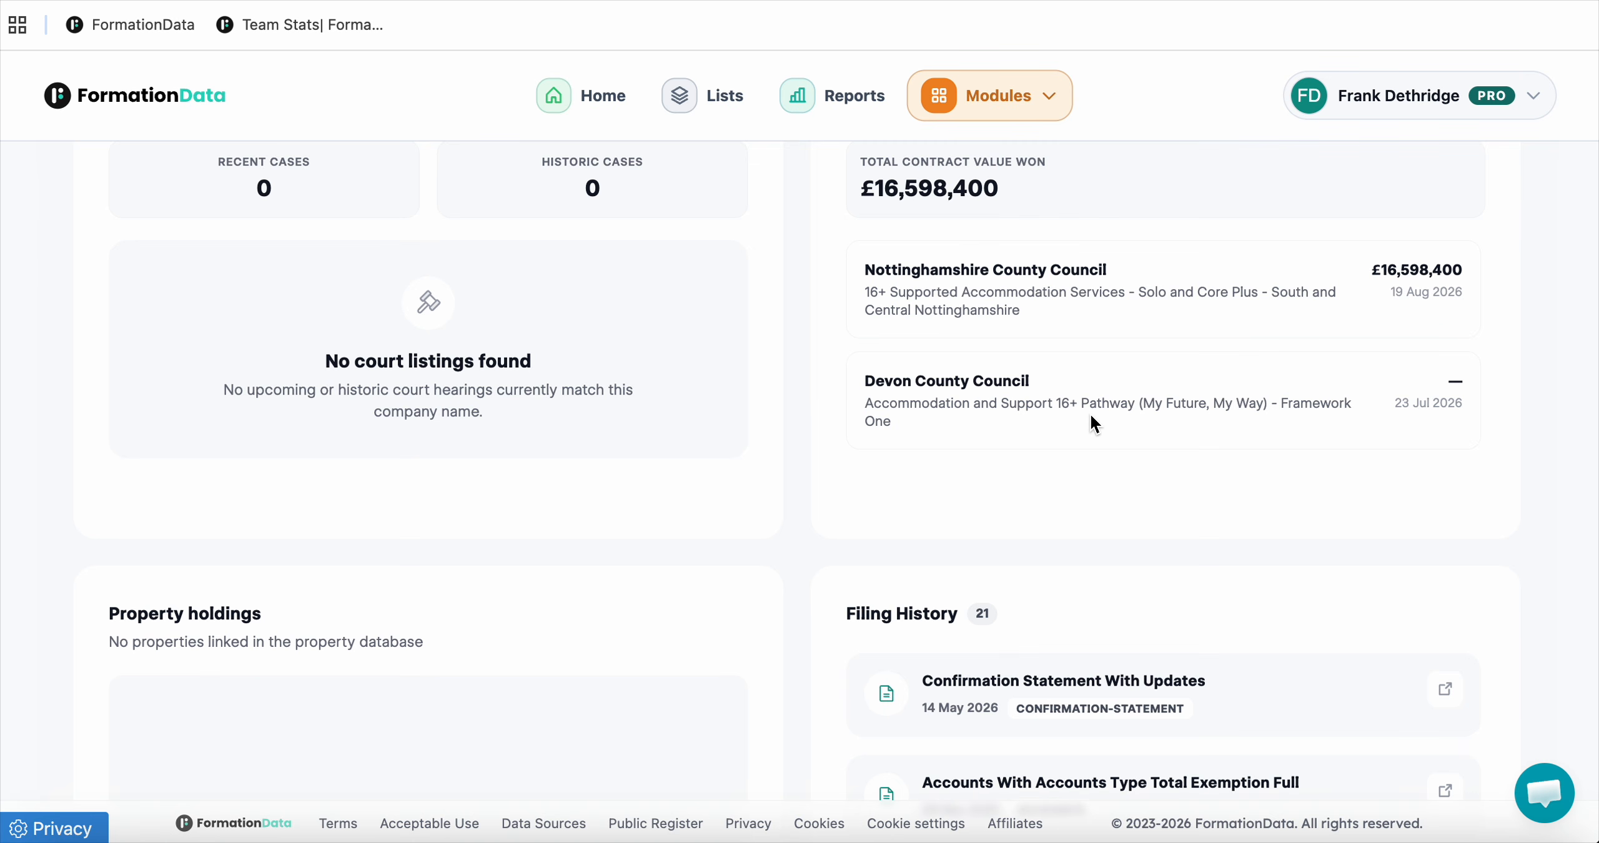
scroll(847, 424, "up", 4)
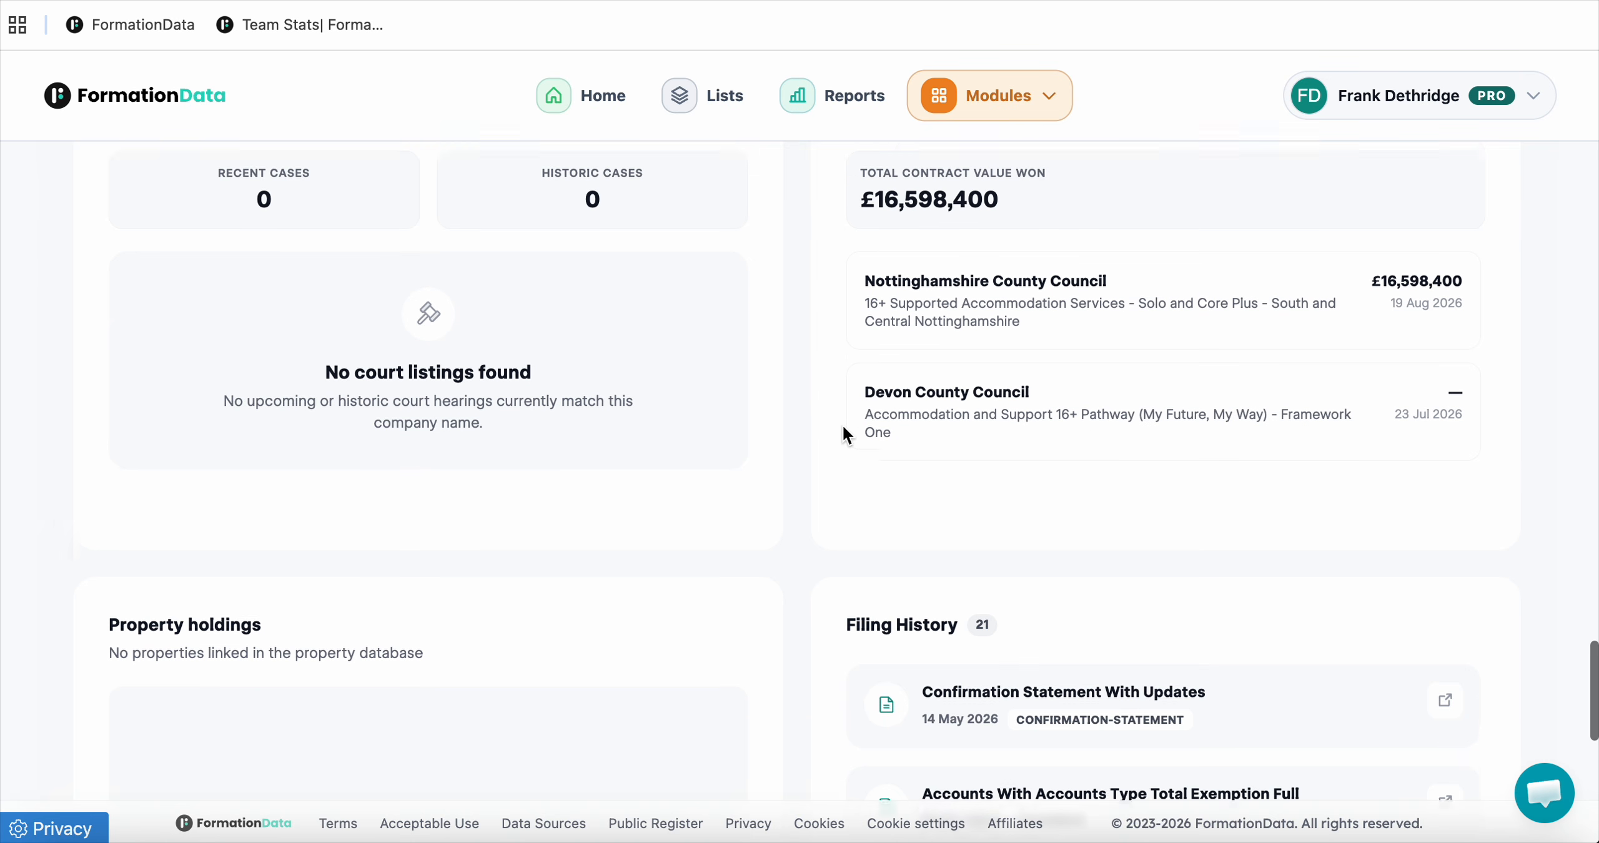
scroll(823, 497, "up", 8)
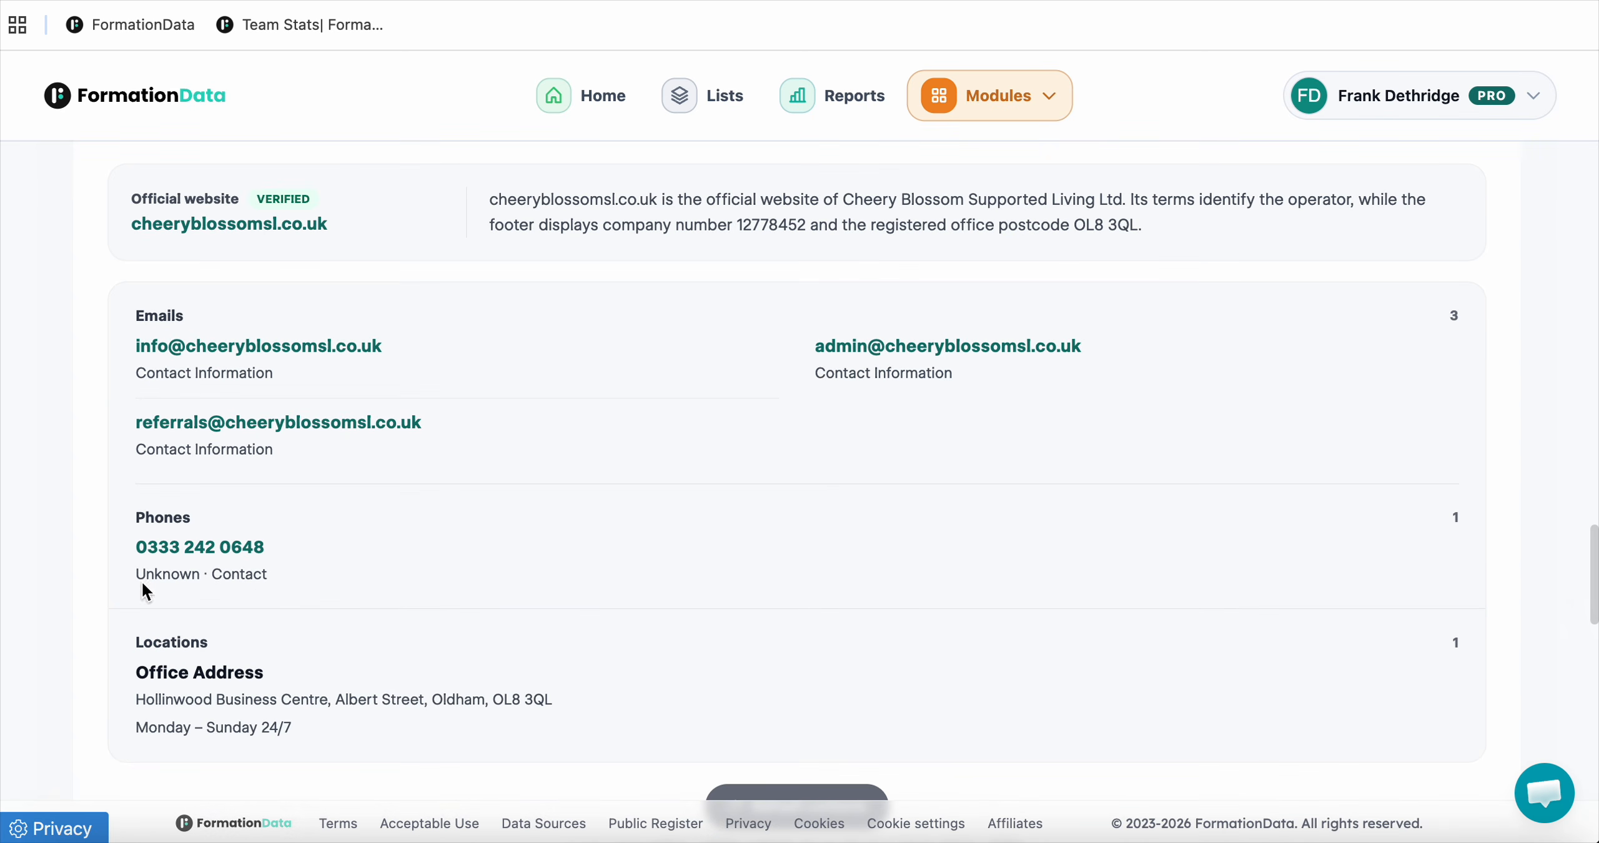
scroll(749, 425, "up", 20)
scroll(751, 427, "up", 15)
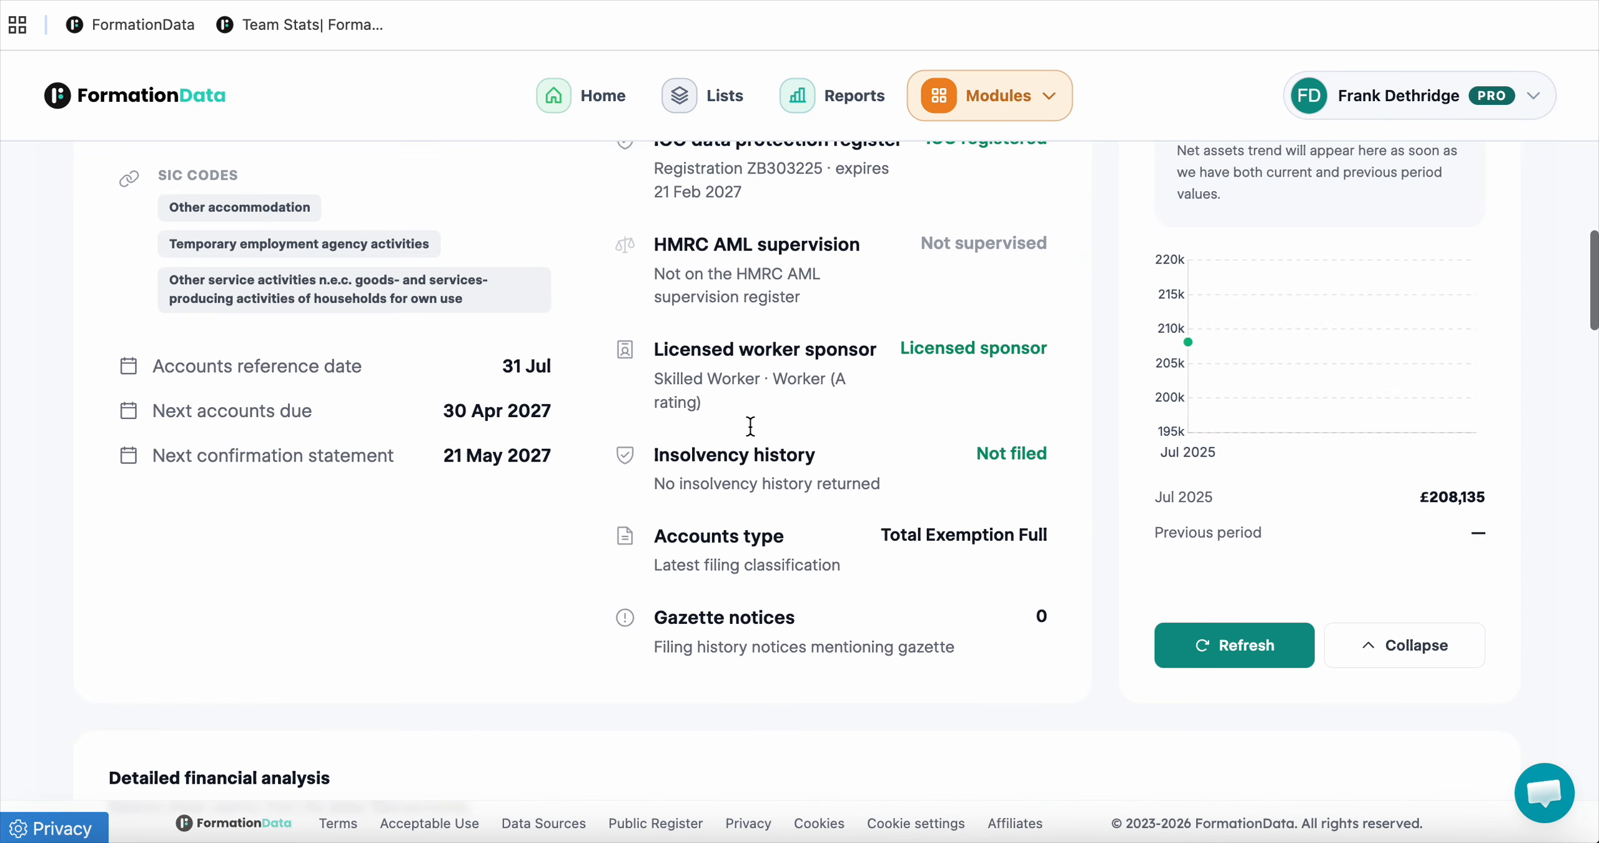
scroll(753, 434, "up", 4)
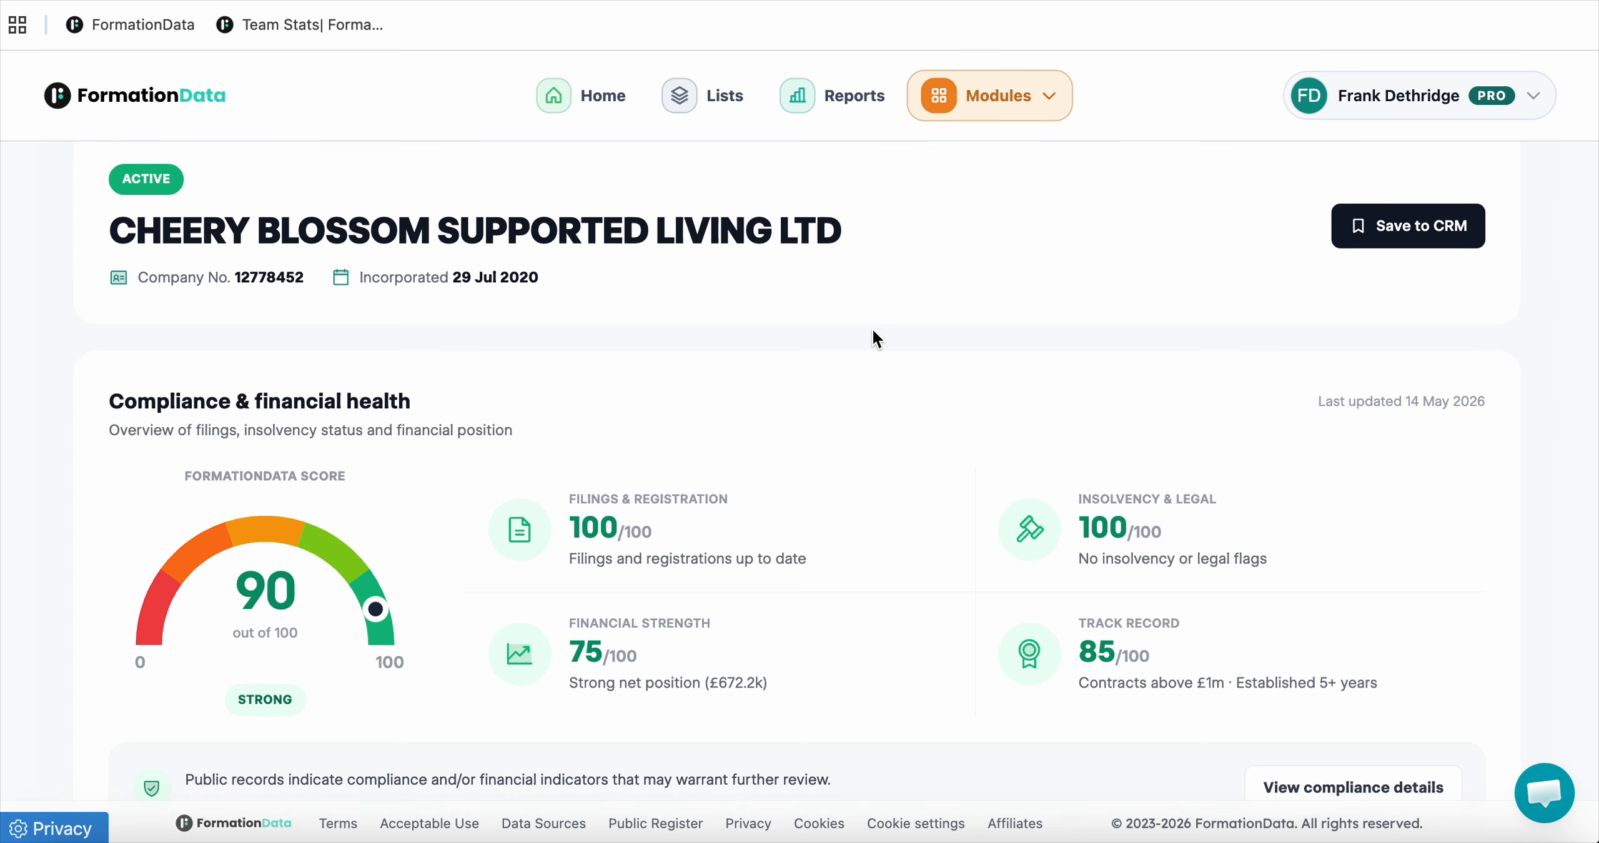
Open the Companies module and set the location filter's town to northampton.
left_click(179, 103)
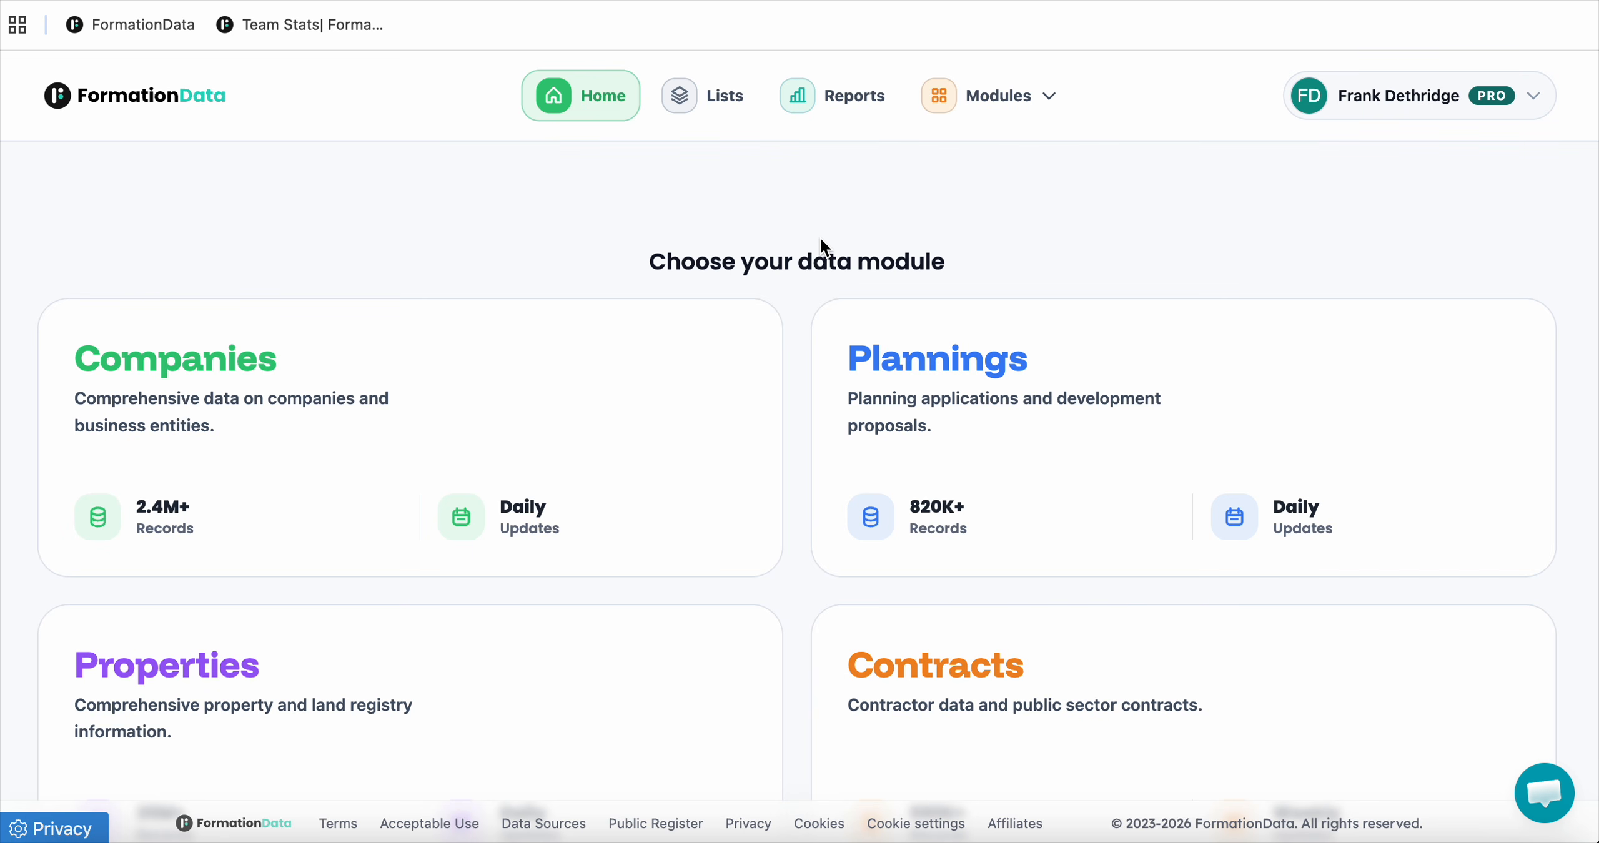
left_click(303, 353)
scroll(303, 353, "down", 6)
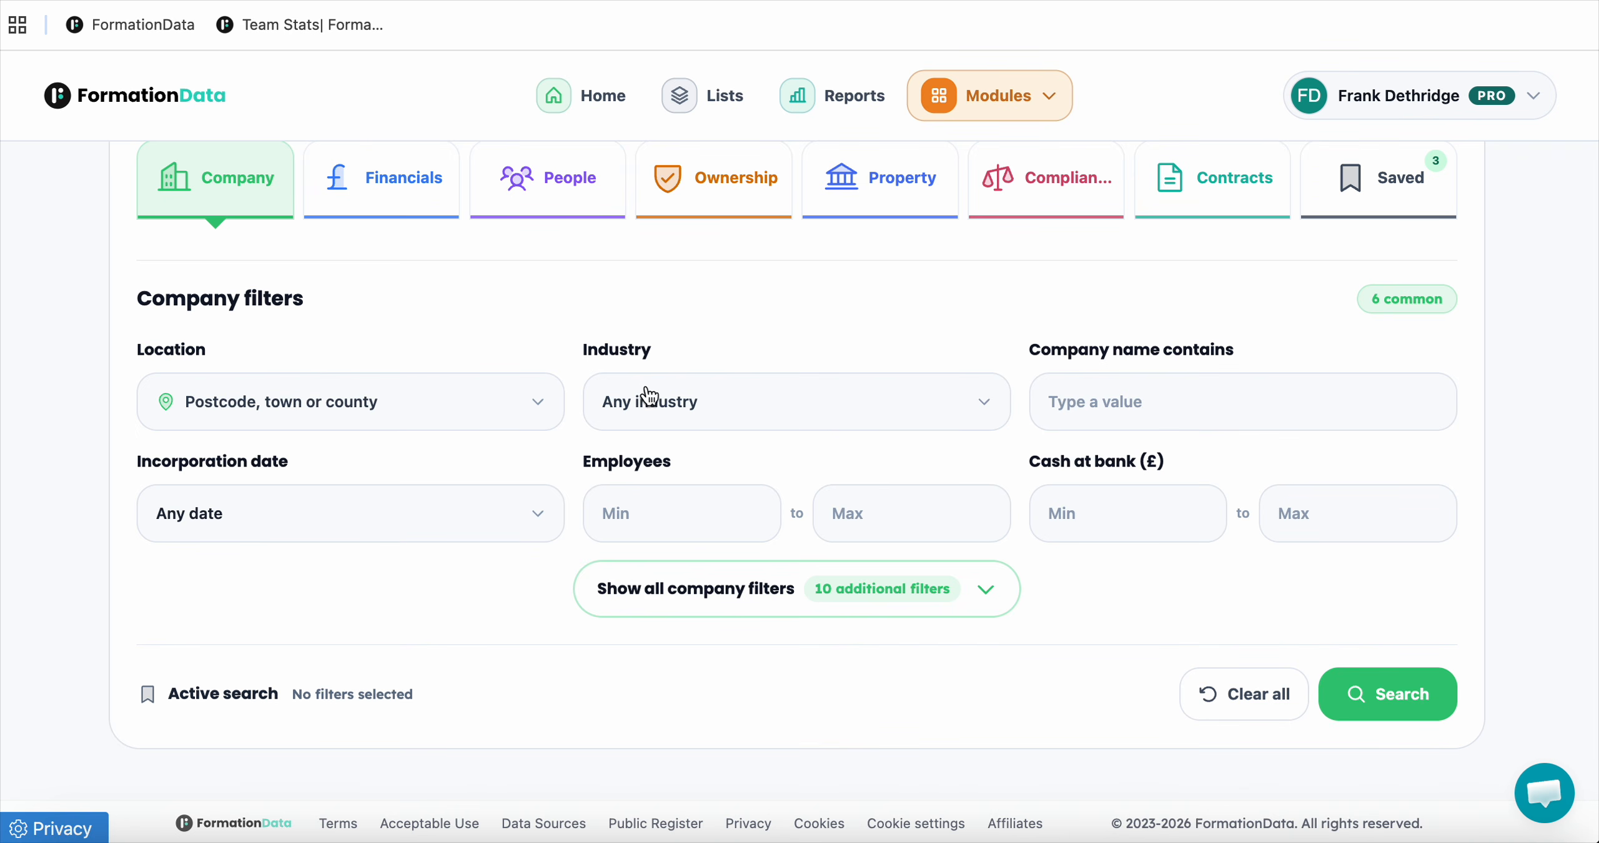
left_click(498, 403)
left_click(329, 571)
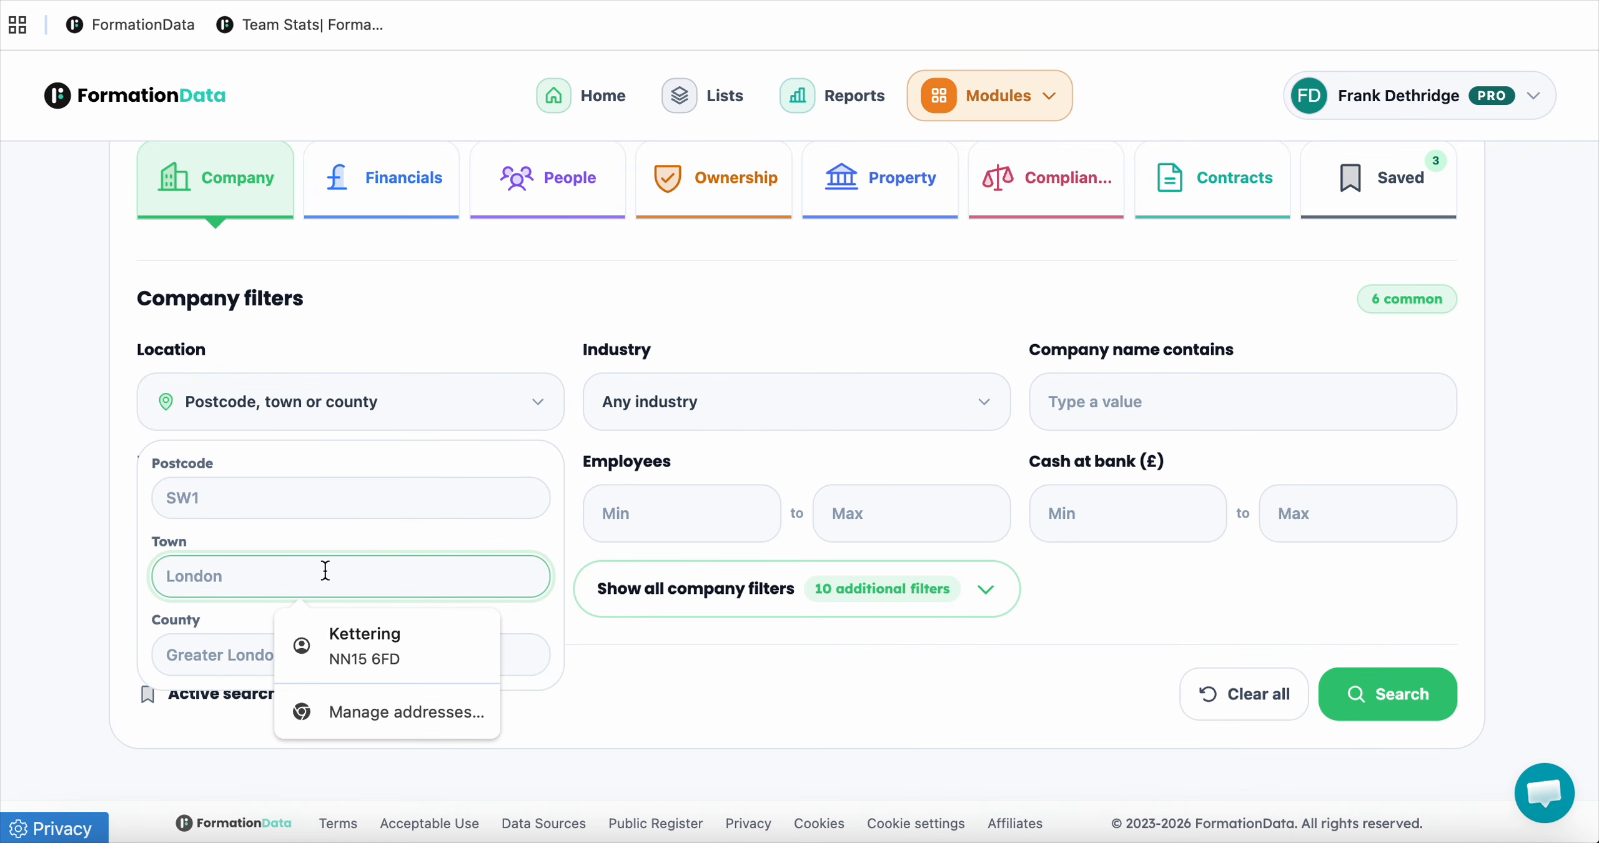
type("northampton")
left_click(748, 700)
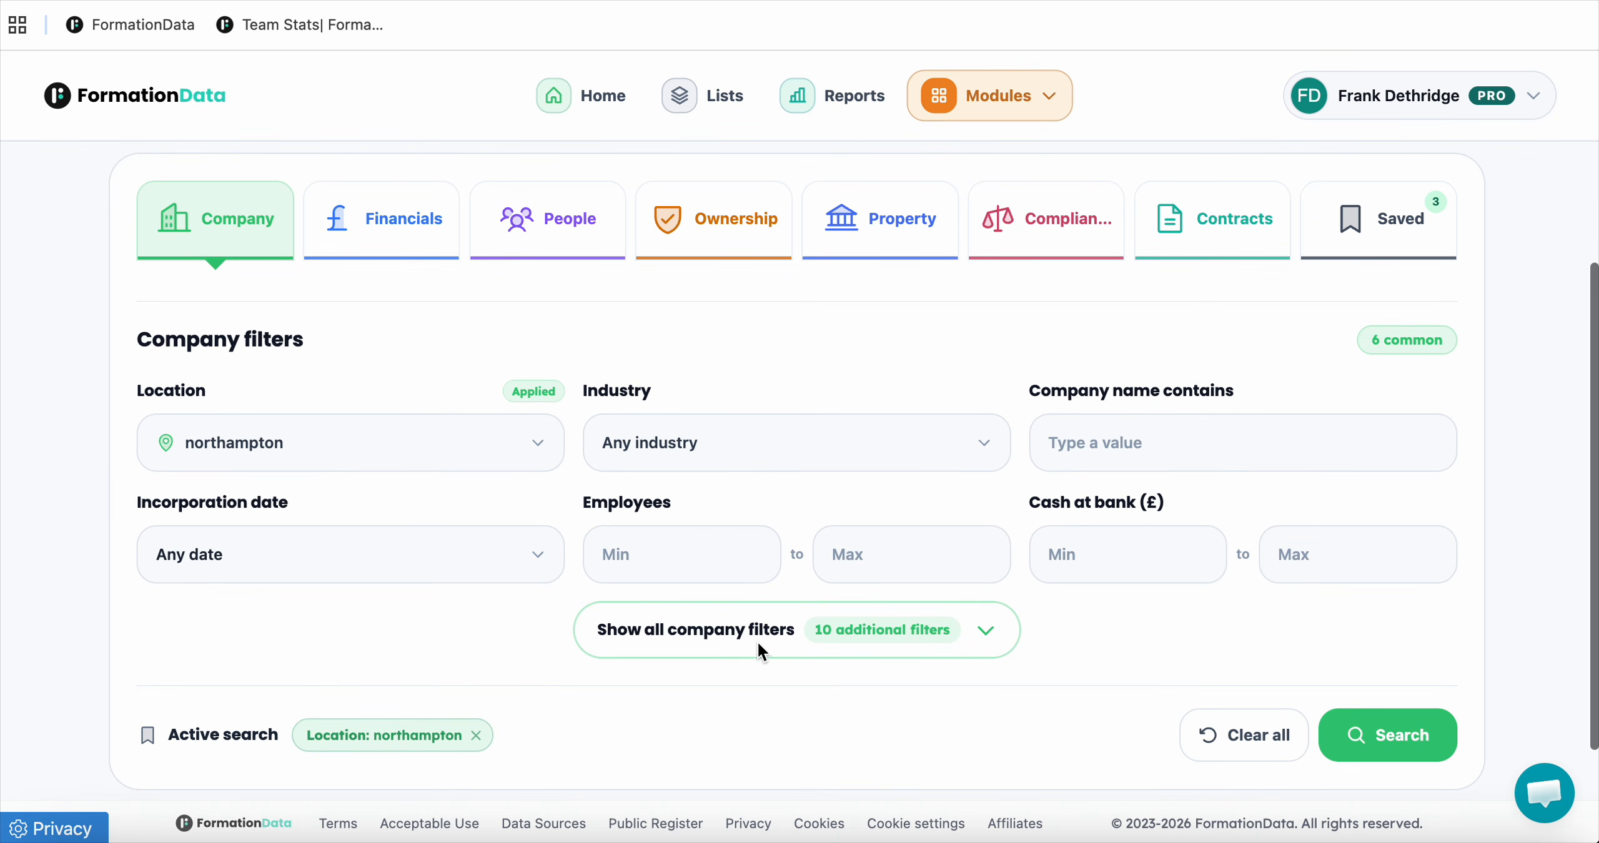
Filter the company search by the Property & Real Estate industry.
left_click(812, 443)
left_click(723, 509)
type("prop")
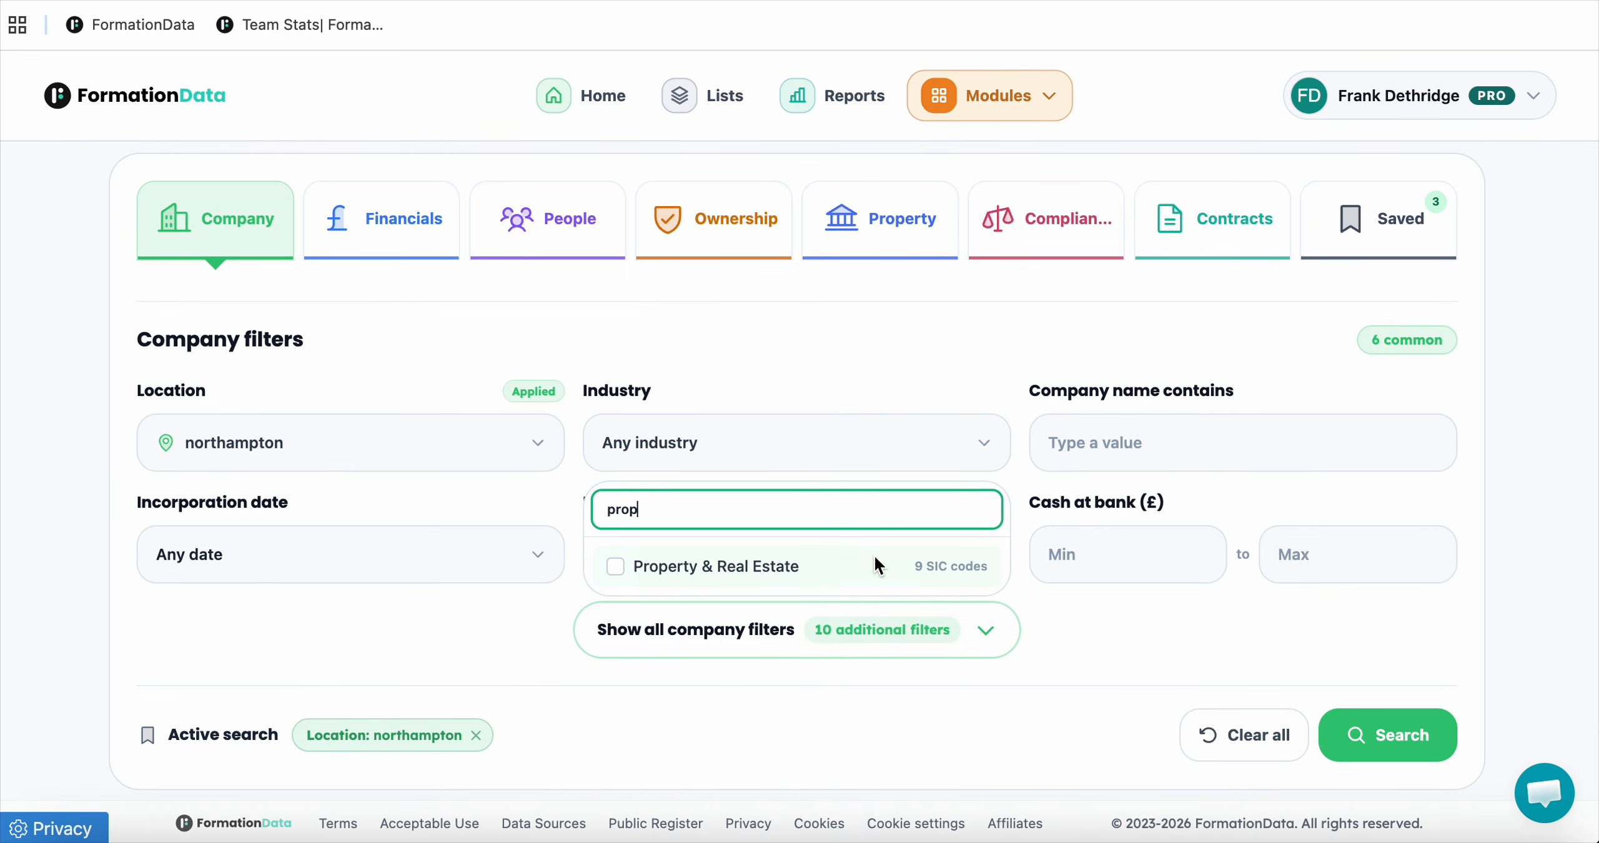
left_click(848, 570)
left_click(931, 304)
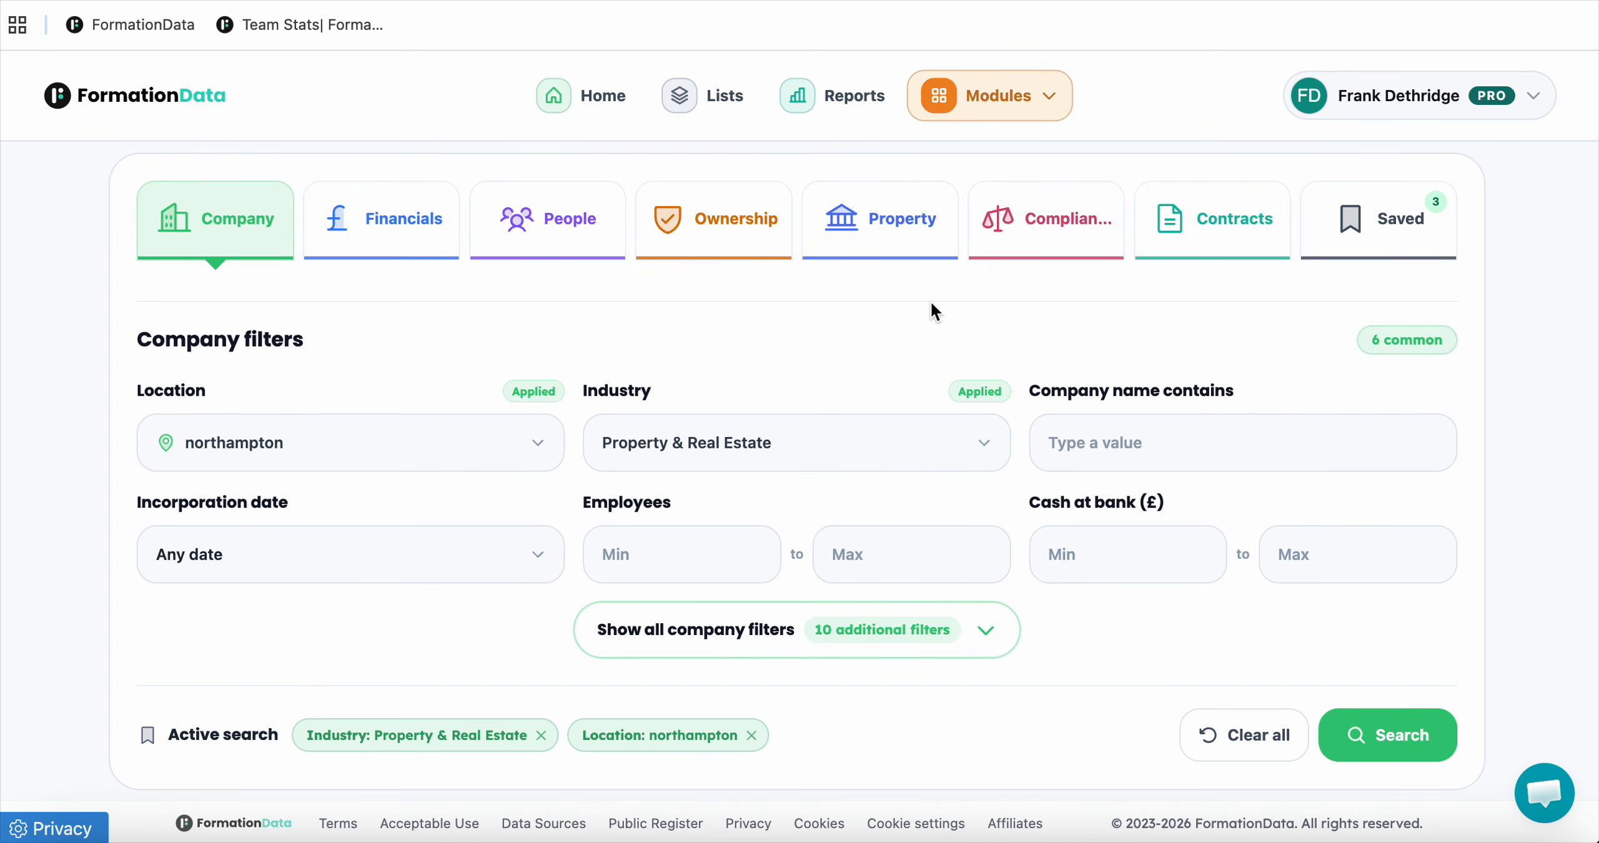
Expand the additional property filters and set the minimum mortgage charges count to 1.
left_click(879, 248)
scroll(540, 319, "down", 1)
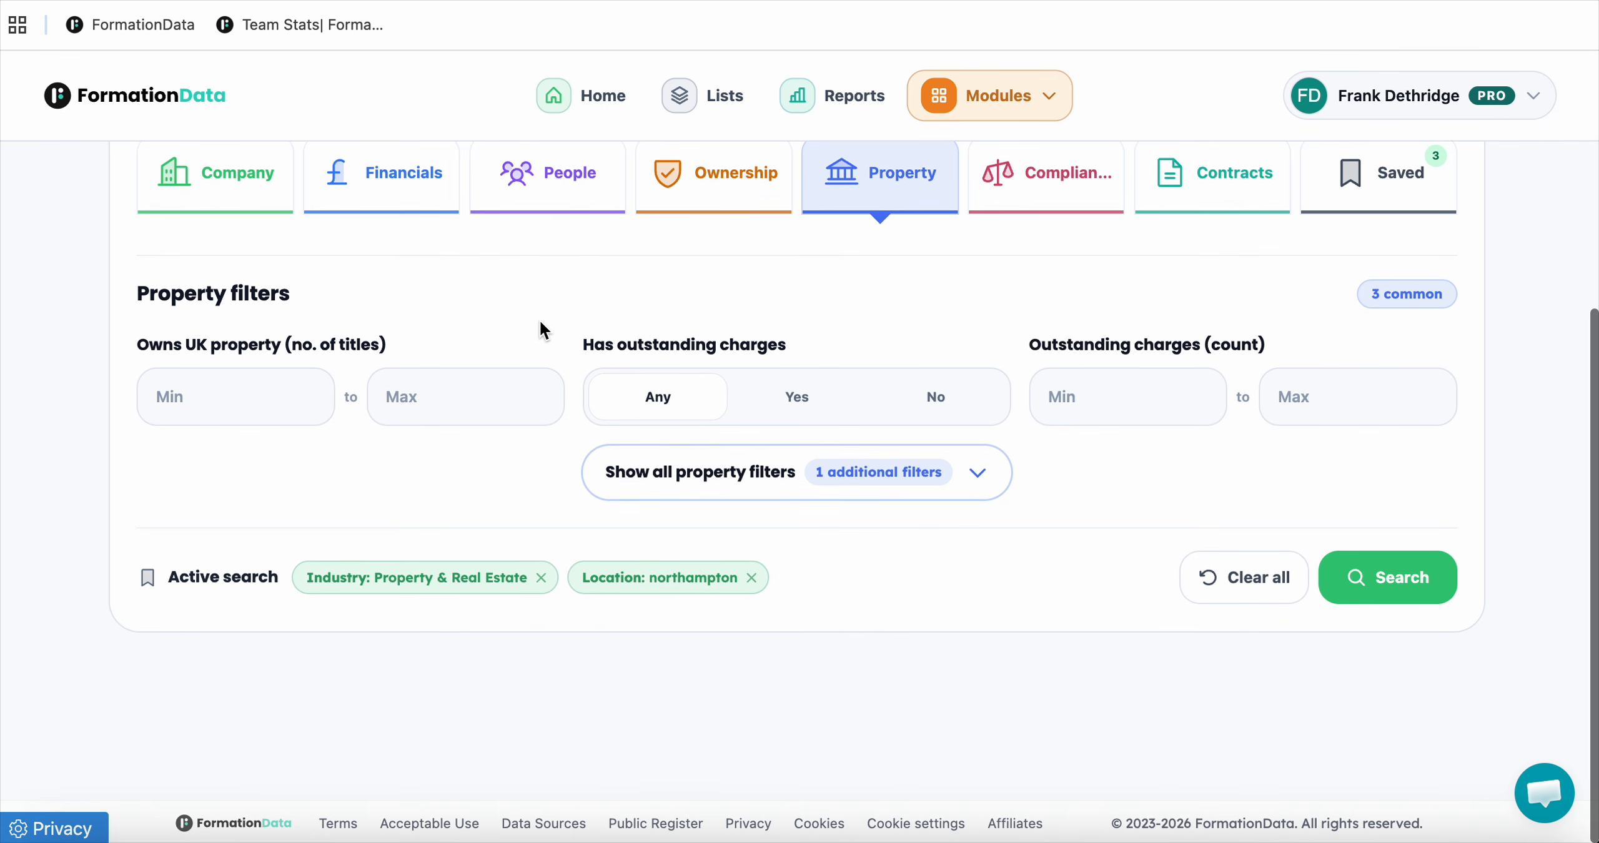
left_click(978, 481)
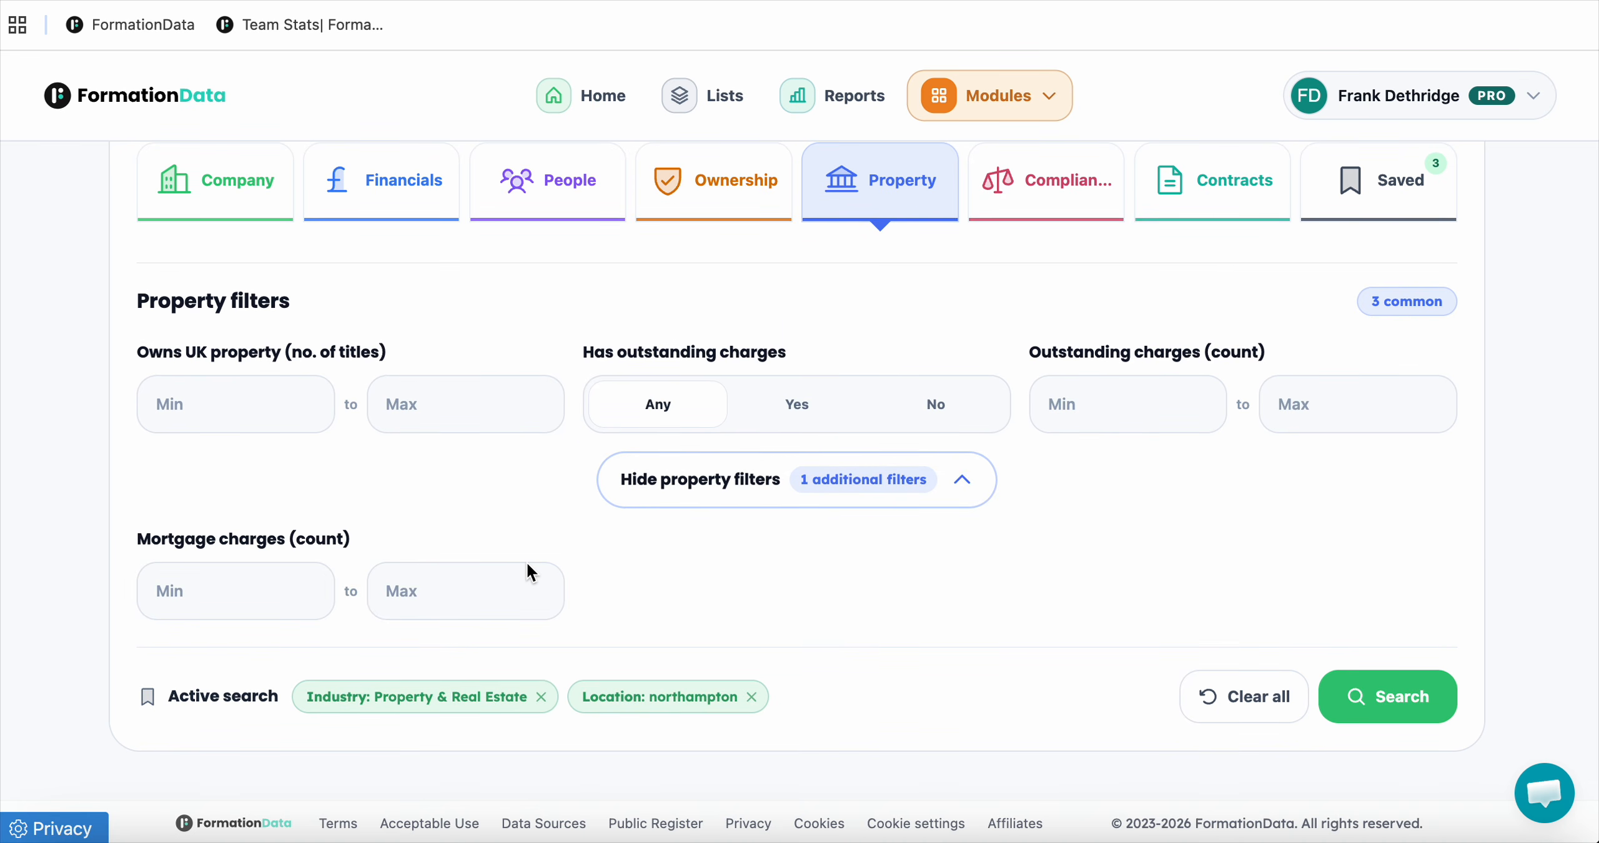
left_click(265, 581)
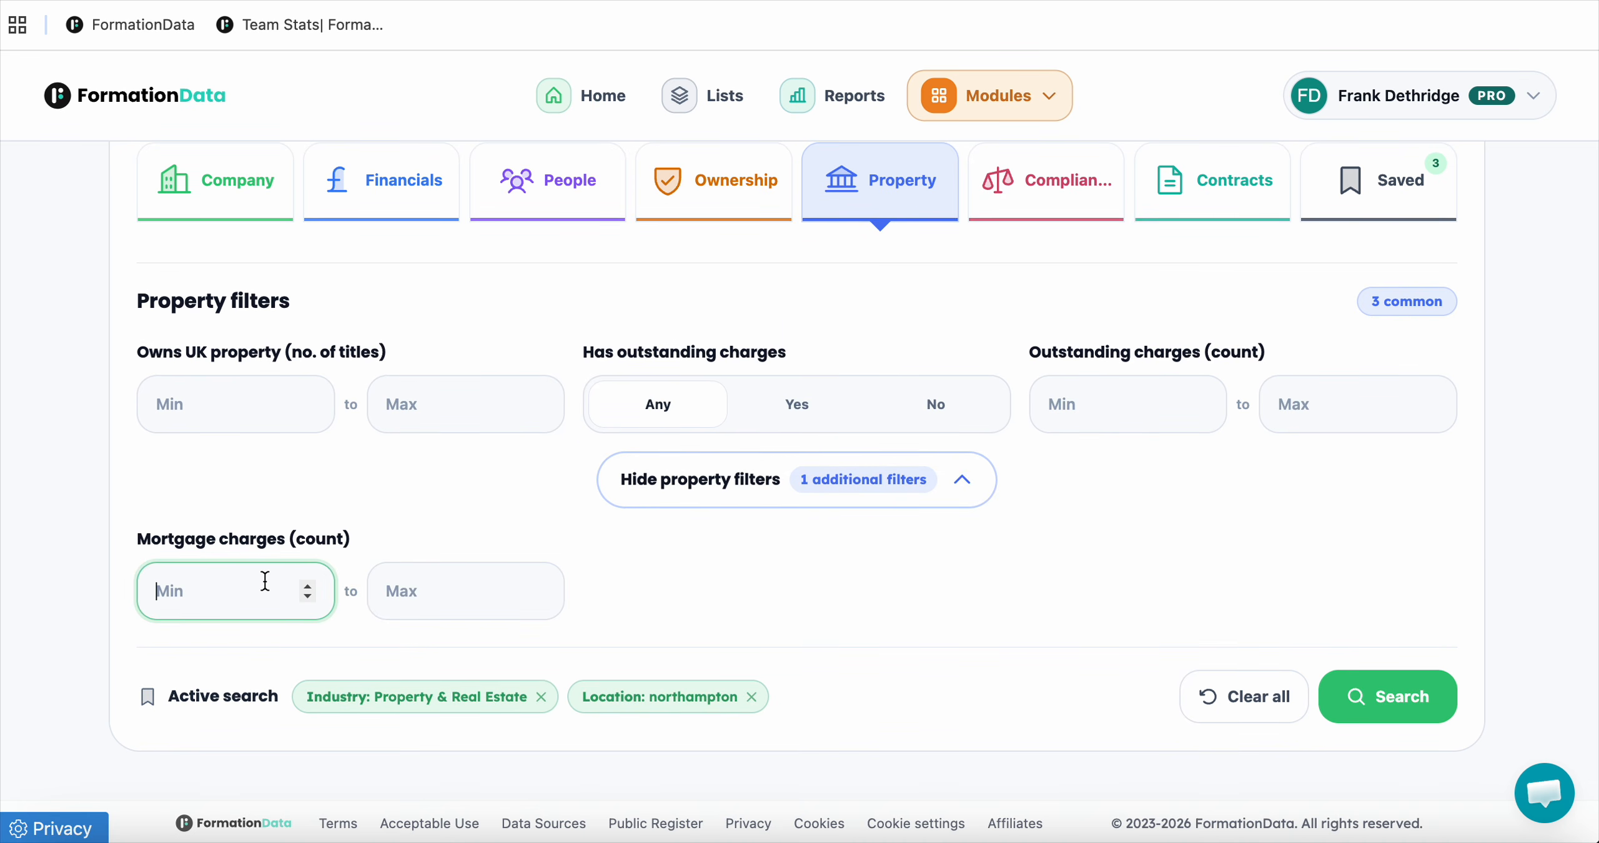
type("1")
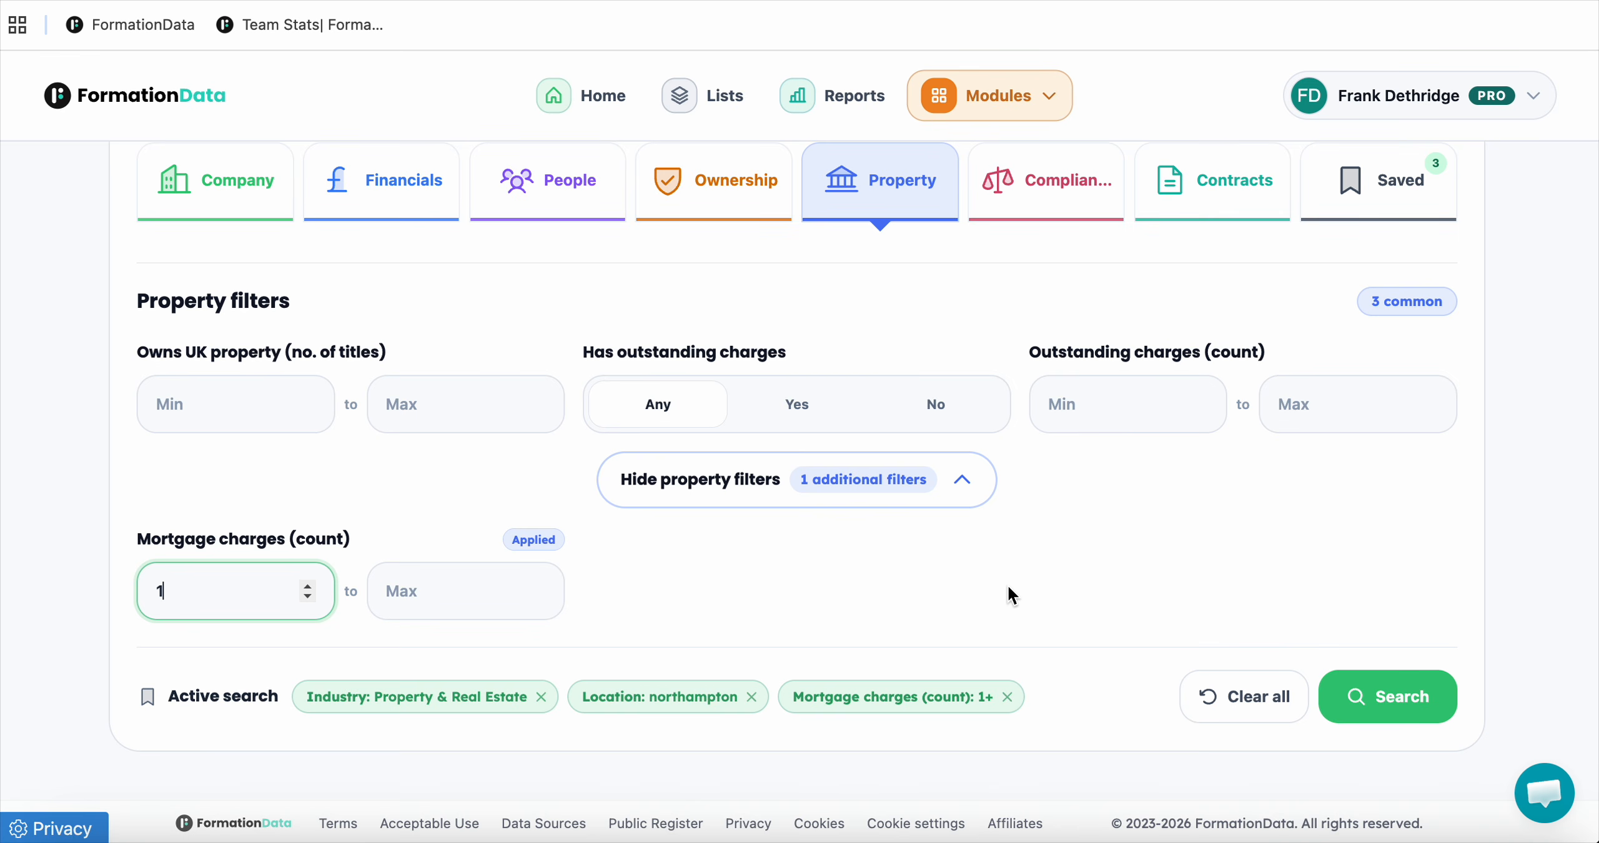
left_click(989, 571)
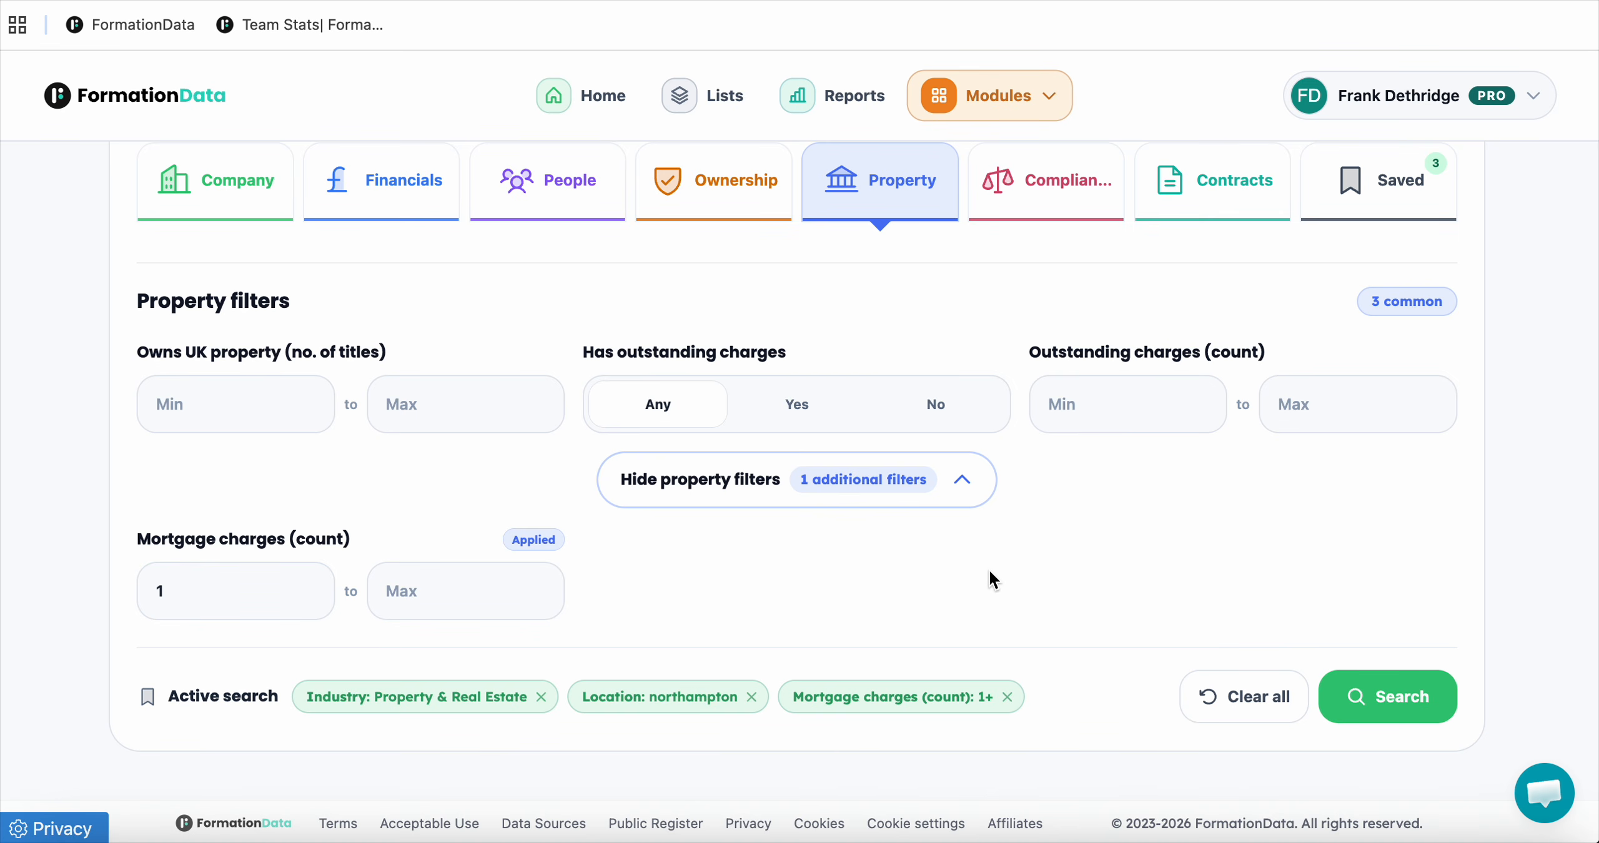
Set the compliance filters Accounts overdue and Confirmation statement overdue to Yes, and run the company search.
left_click(1062, 184)
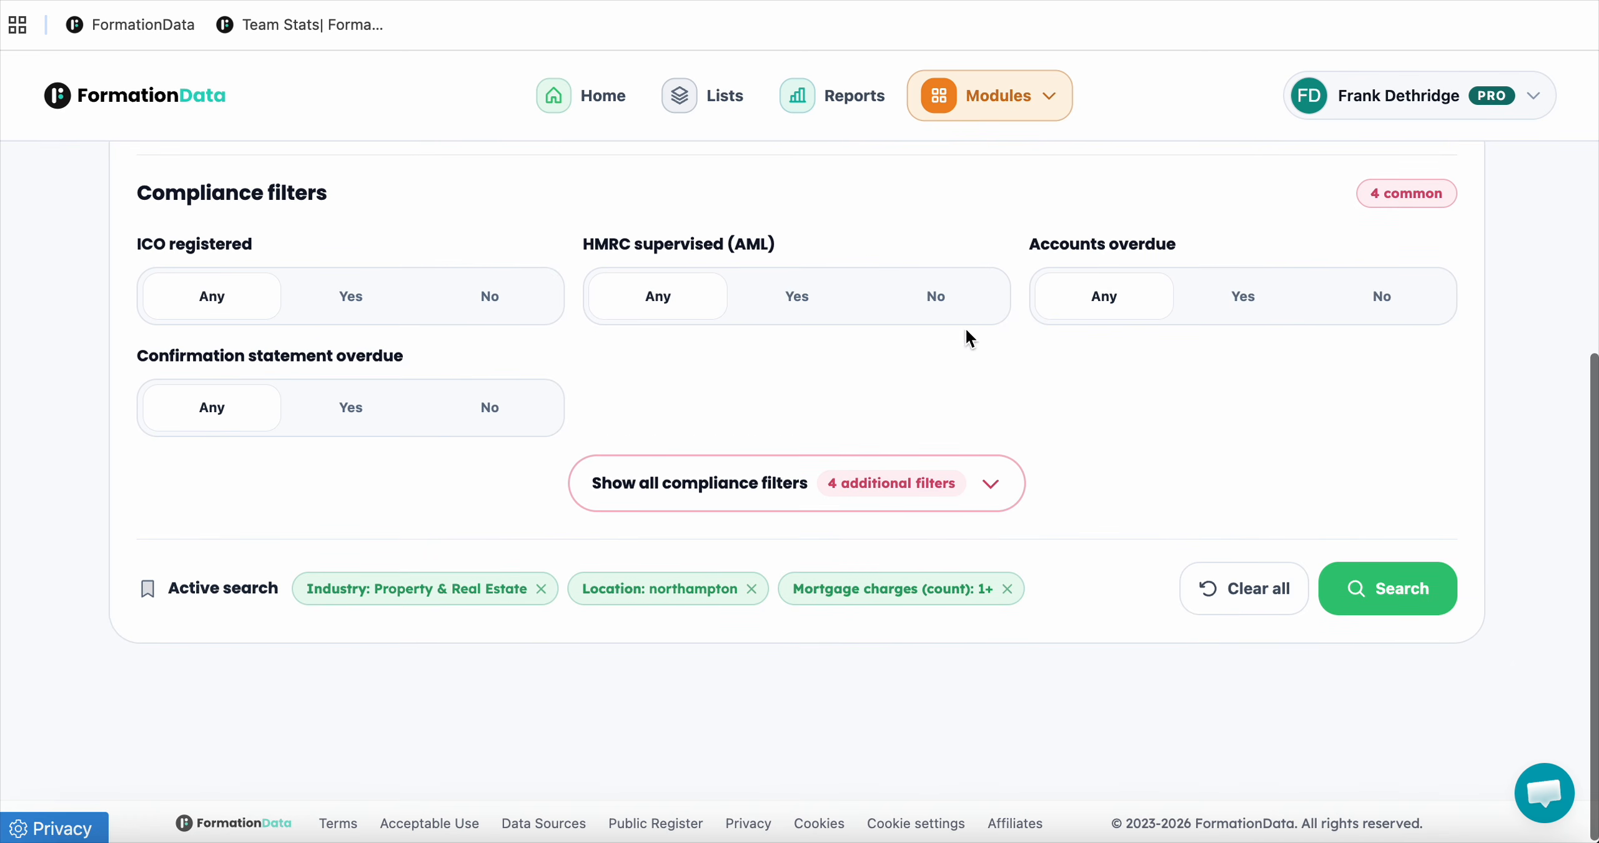
left_click(1245, 302)
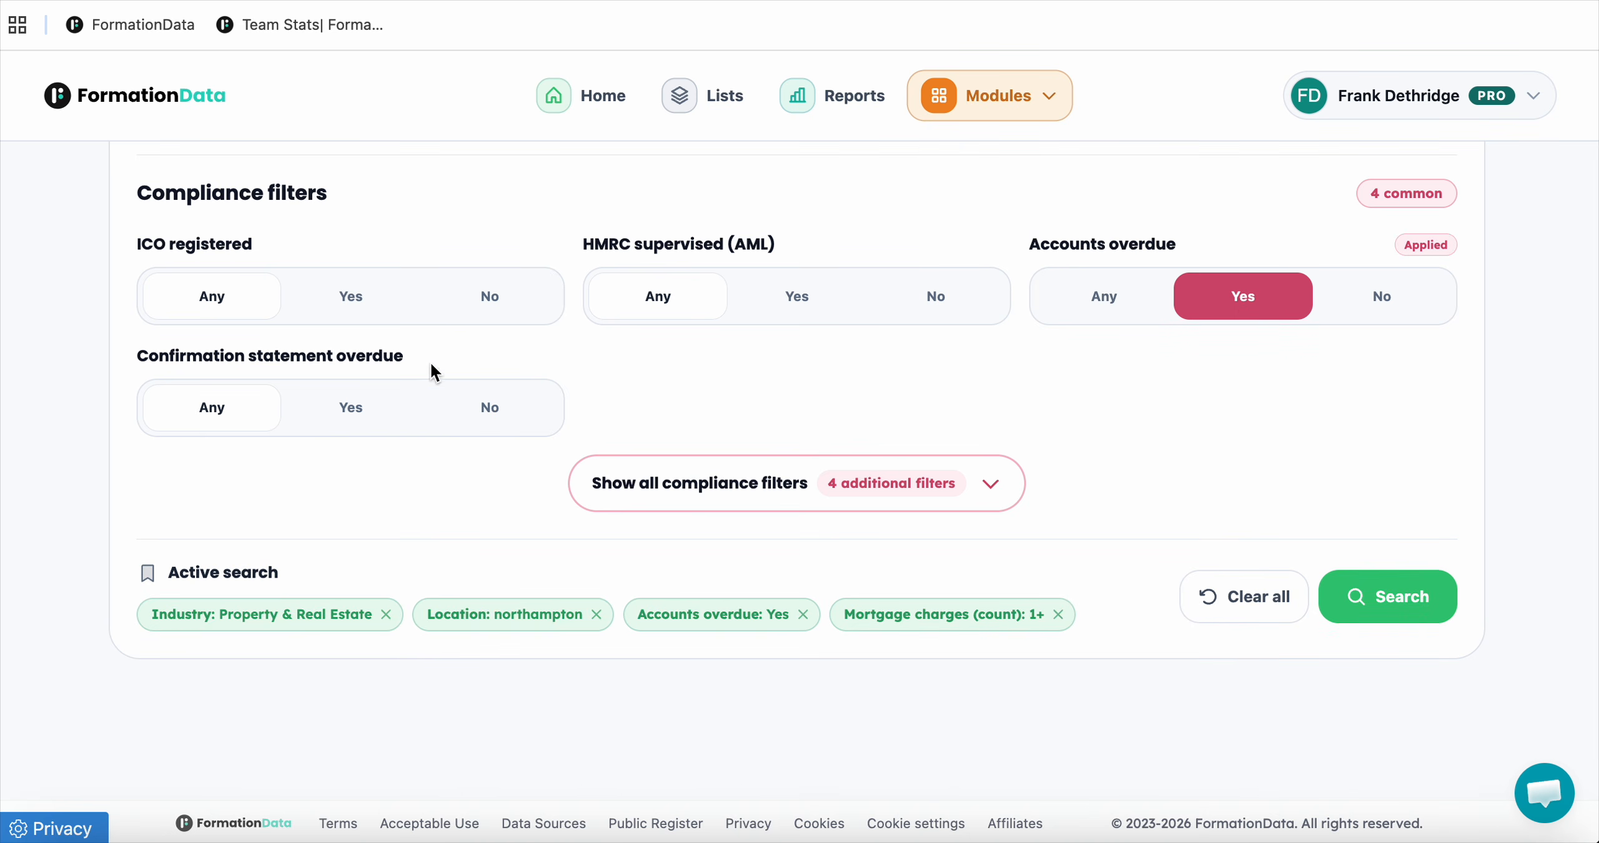
left_click(349, 409)
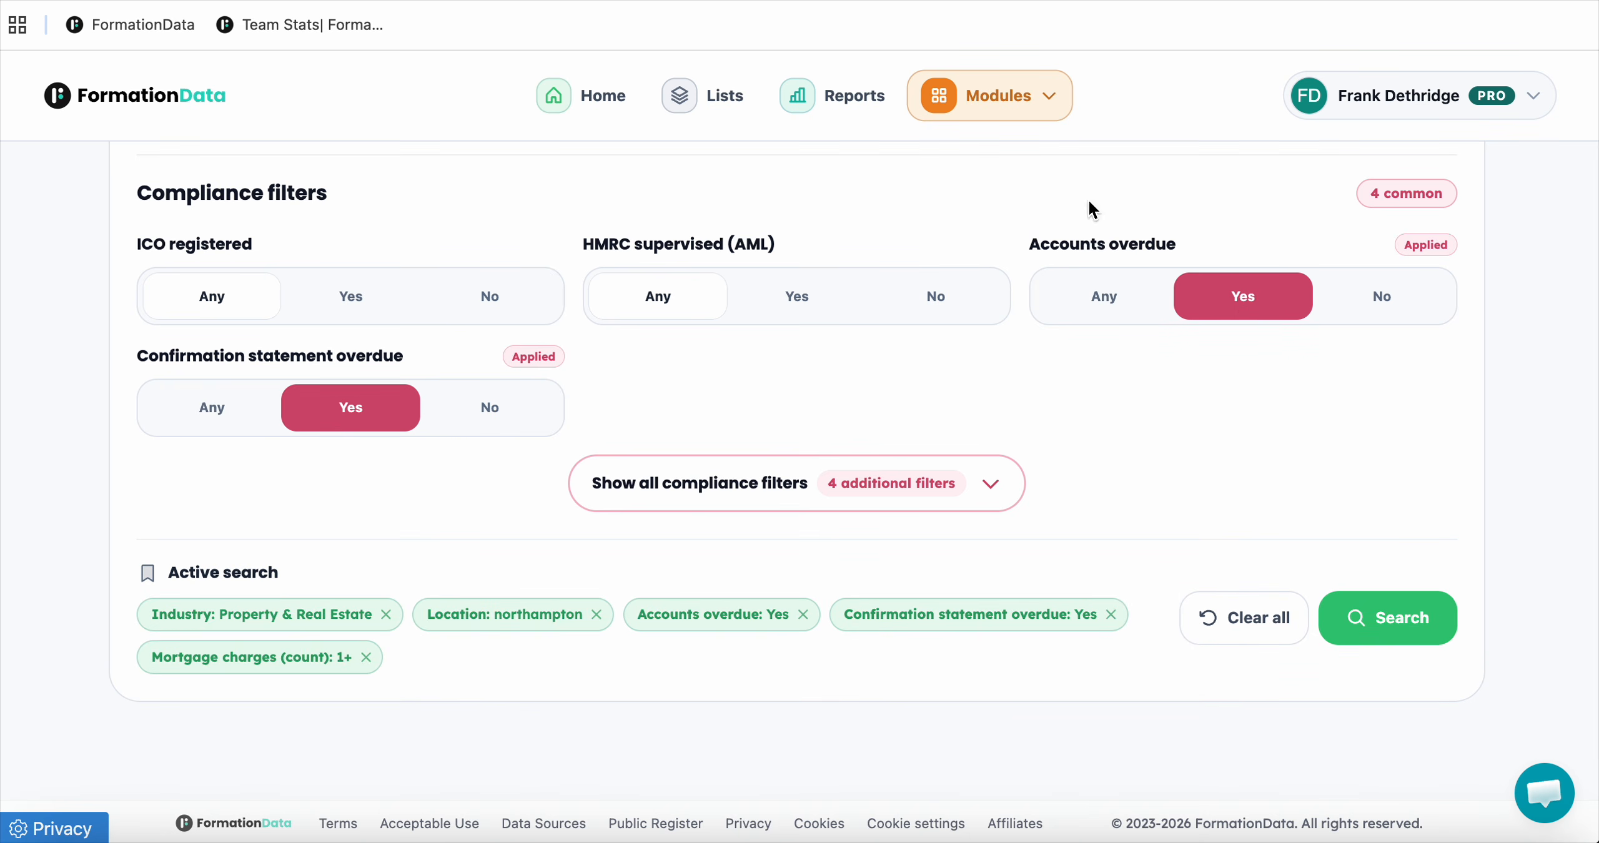
left_click(1404, 614)
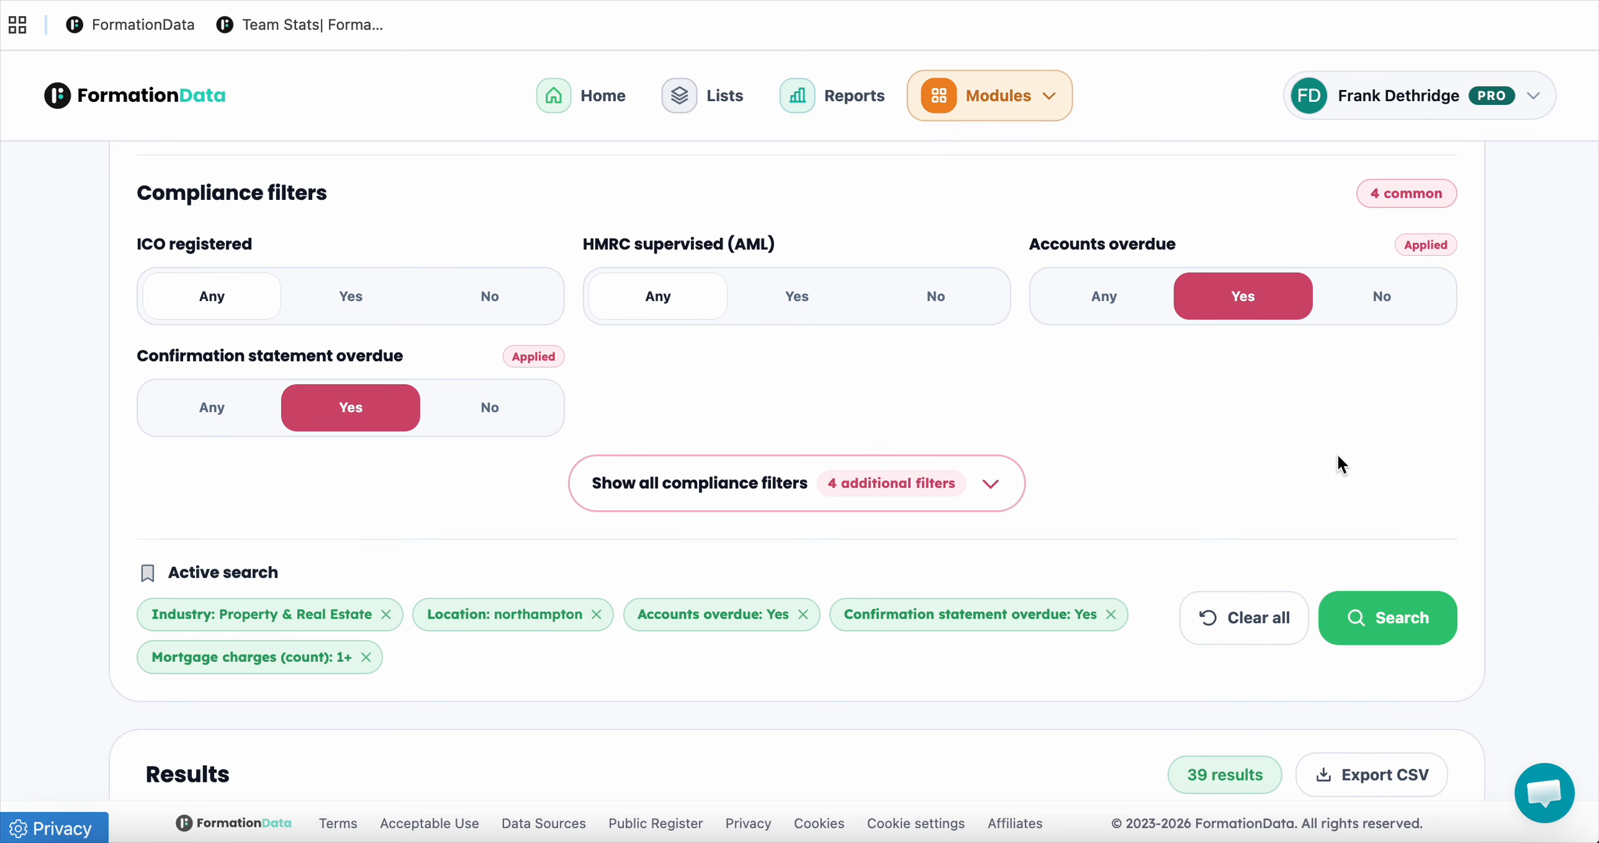
Look through the resulting Northampton property companies, checking their statuses, incorporation dates and postcodes.
scroll(1564, 484, "down", 8)
scroll(1565, 486, "down", 9)
scroll(1564, 478, "down", 4)
scroll(1564, 478, "up", 11)
scroll(1562, 478, "down", 3)
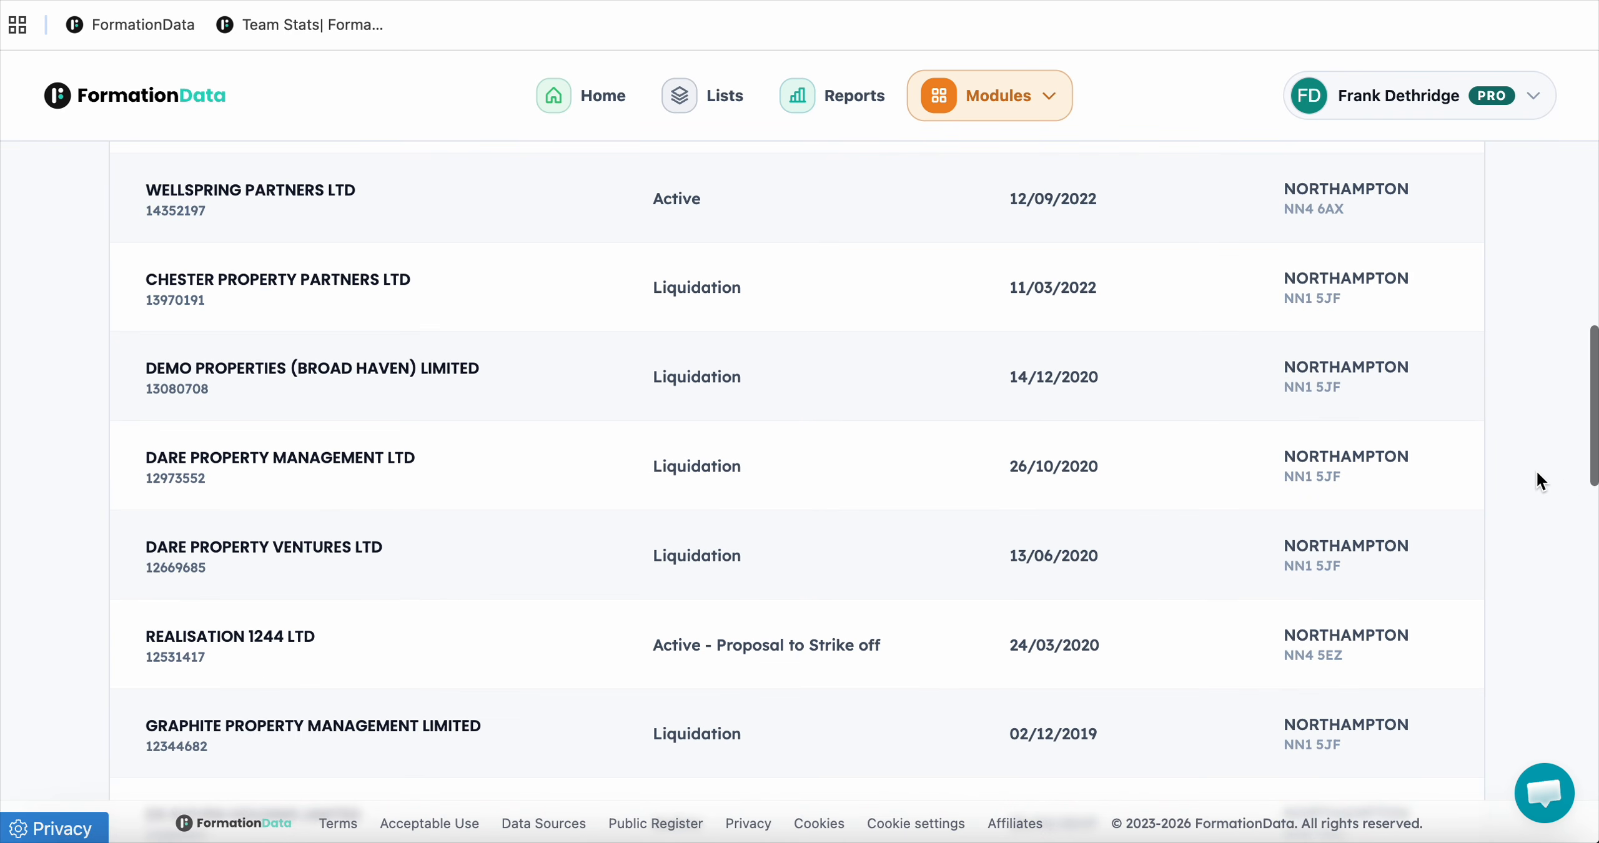
scroll(757, 558, "down", 5)
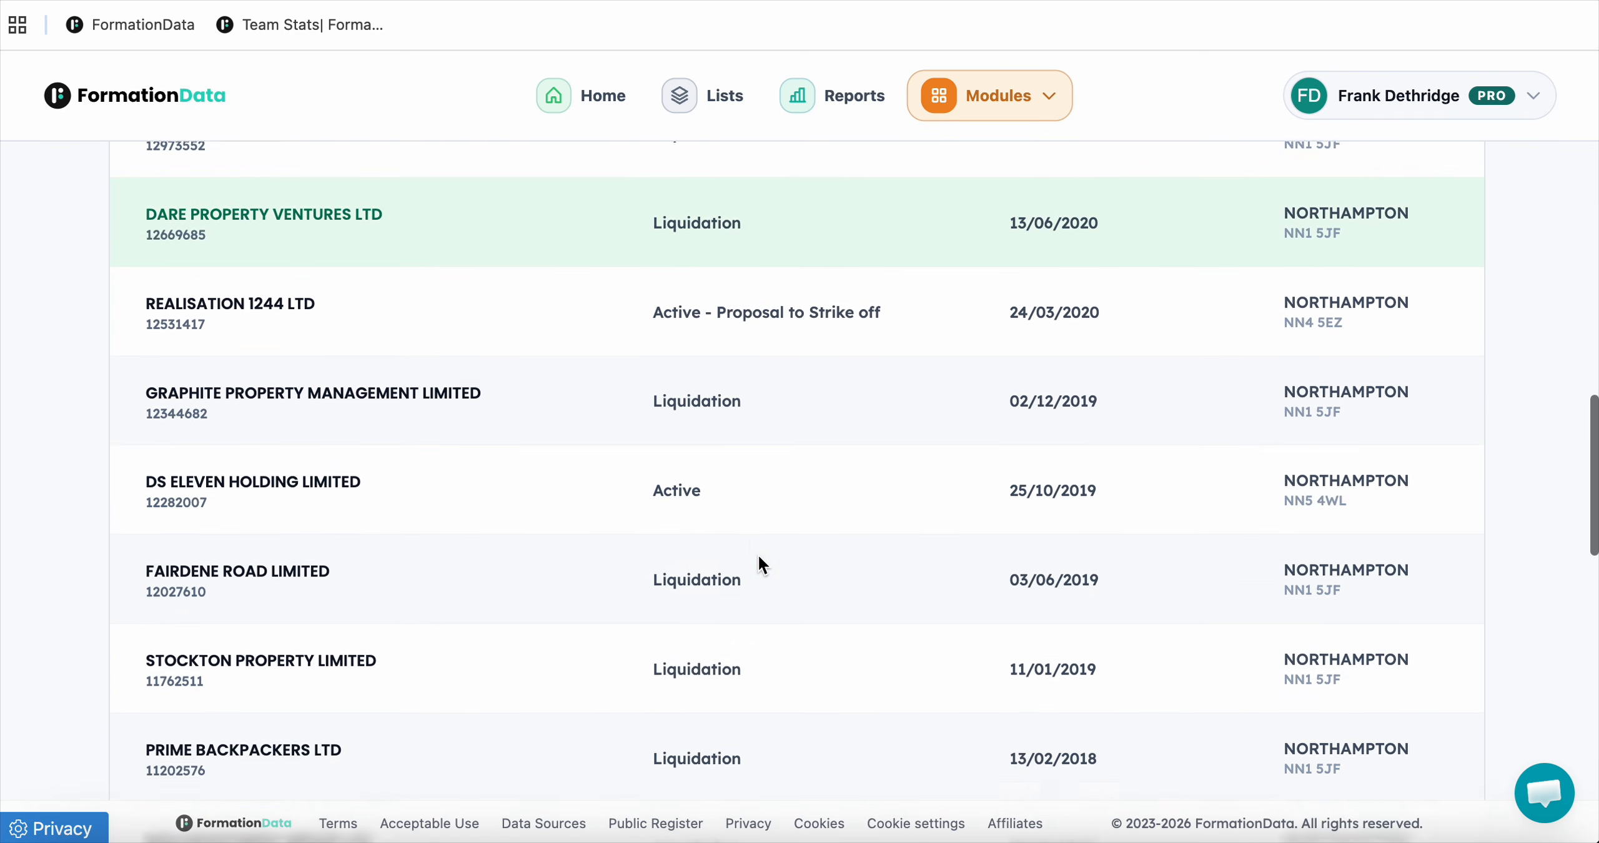
scroll(757, 554, "down", 4)
scroll(770, 539, "down", 7)
scroll(767, 684, "down", 5)
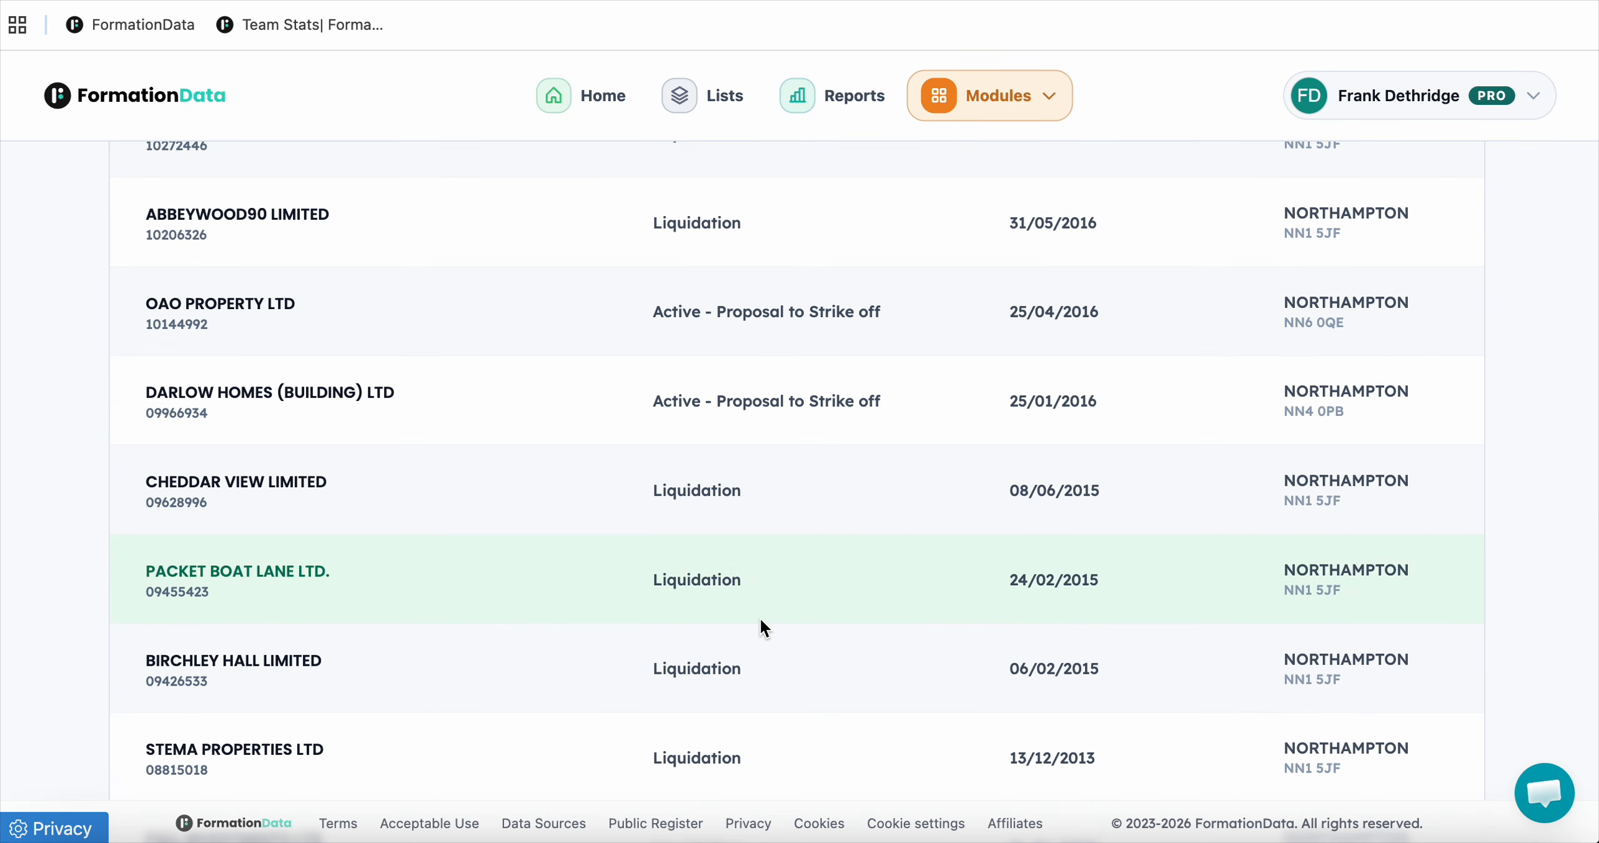
scroll(761, 622, "down", 5)
scroll(761, 622, "up", 9)
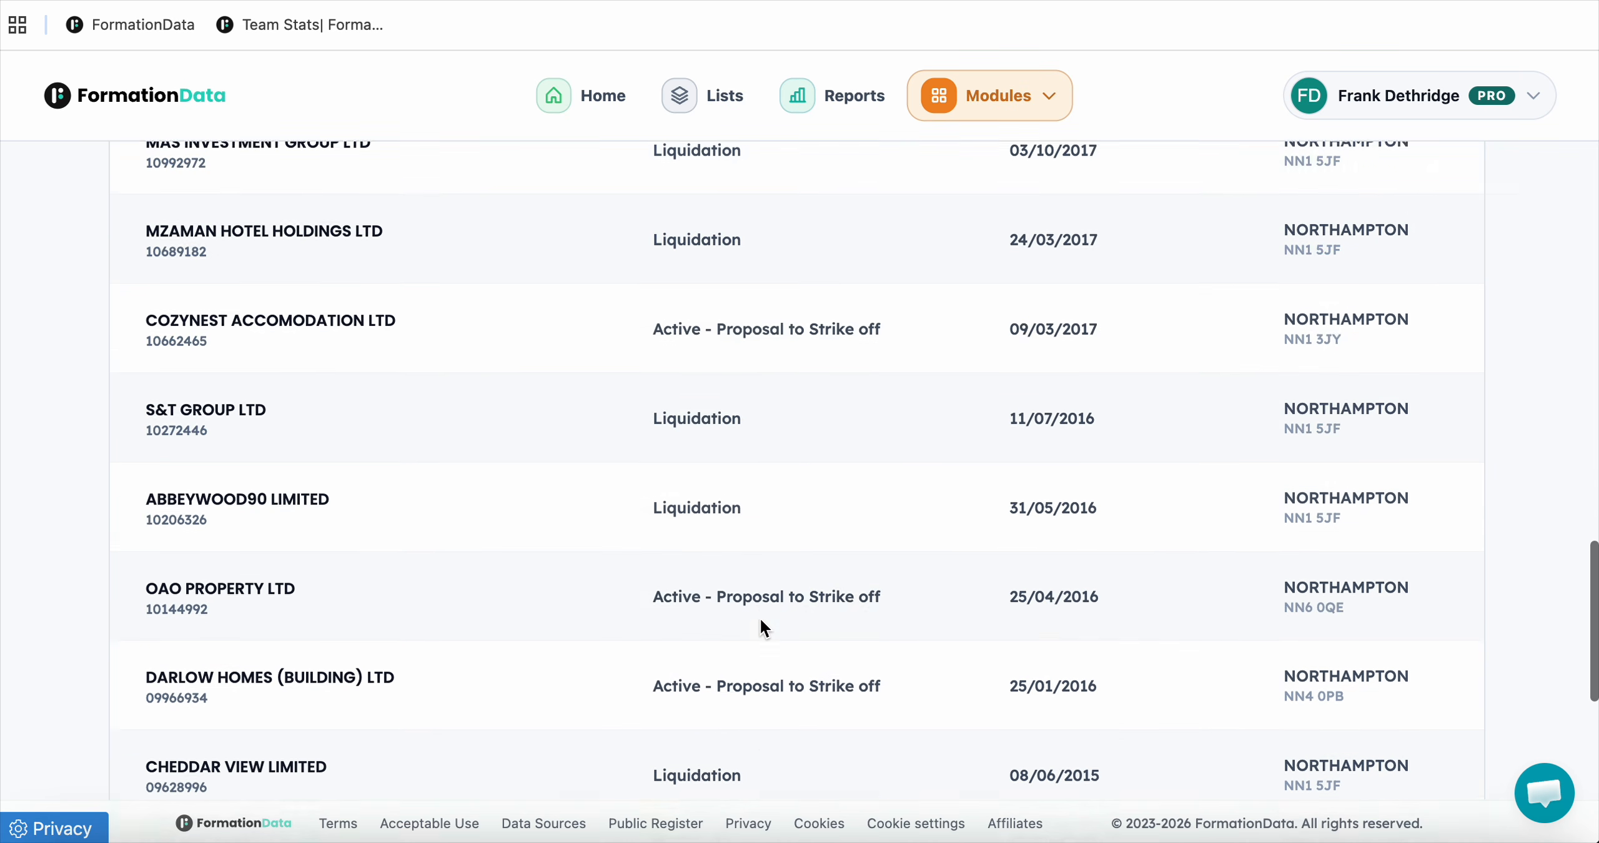
scroll(759, 617, "up", 20)
scroll(759, 617, "up", 1)
scroll(1350, 275, "up", 4)
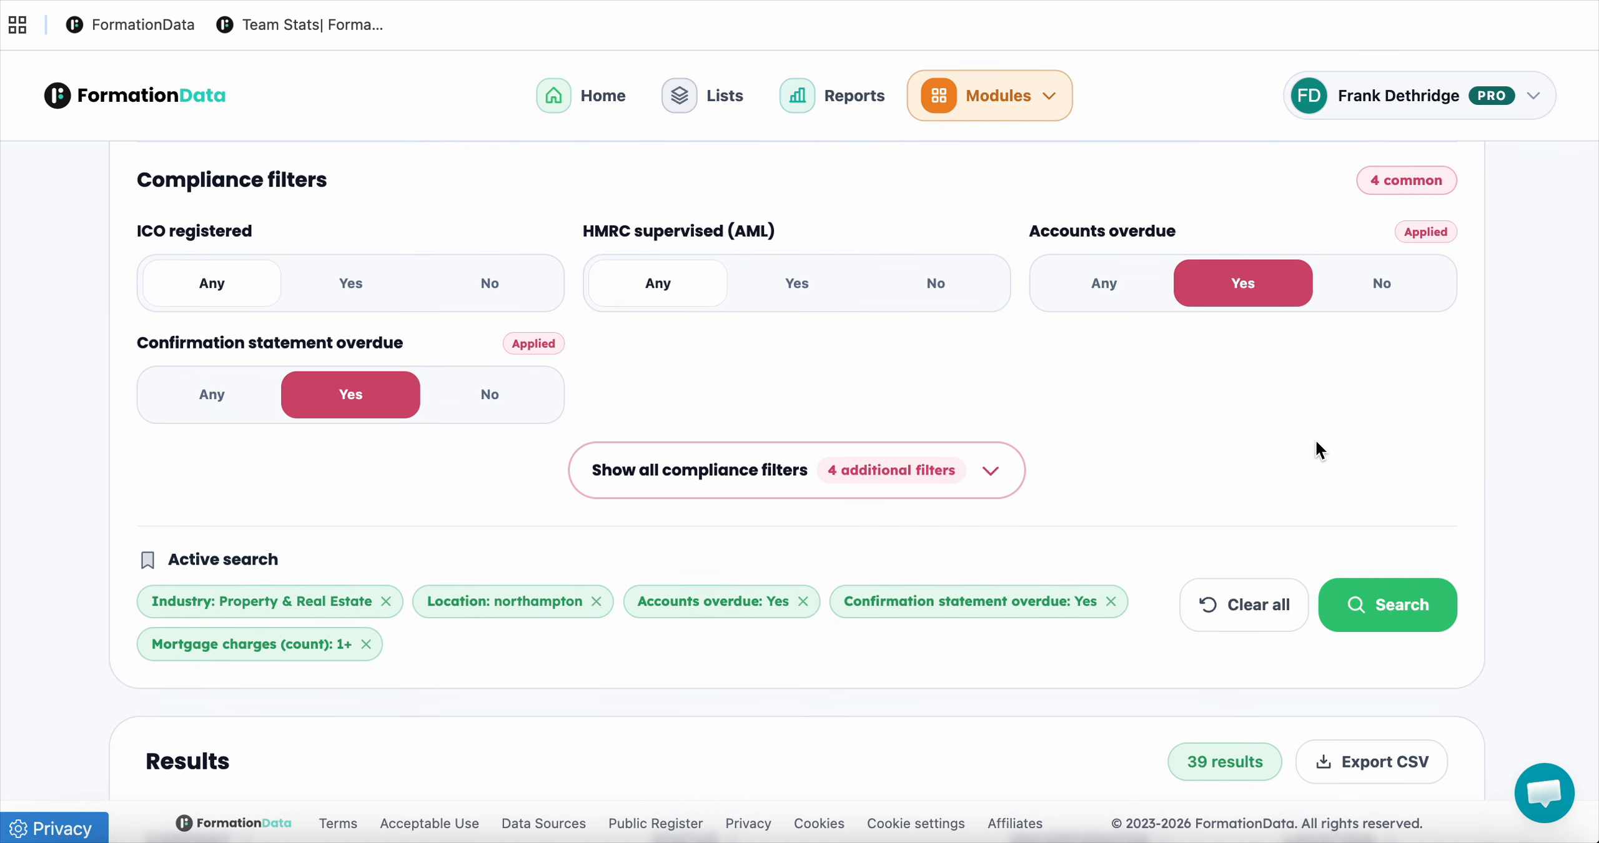
Open the profile of Taj Comapny Ltd from the results and review its compliance scores, key figures and company overview.
scroll(1479, 466, "down", 6)
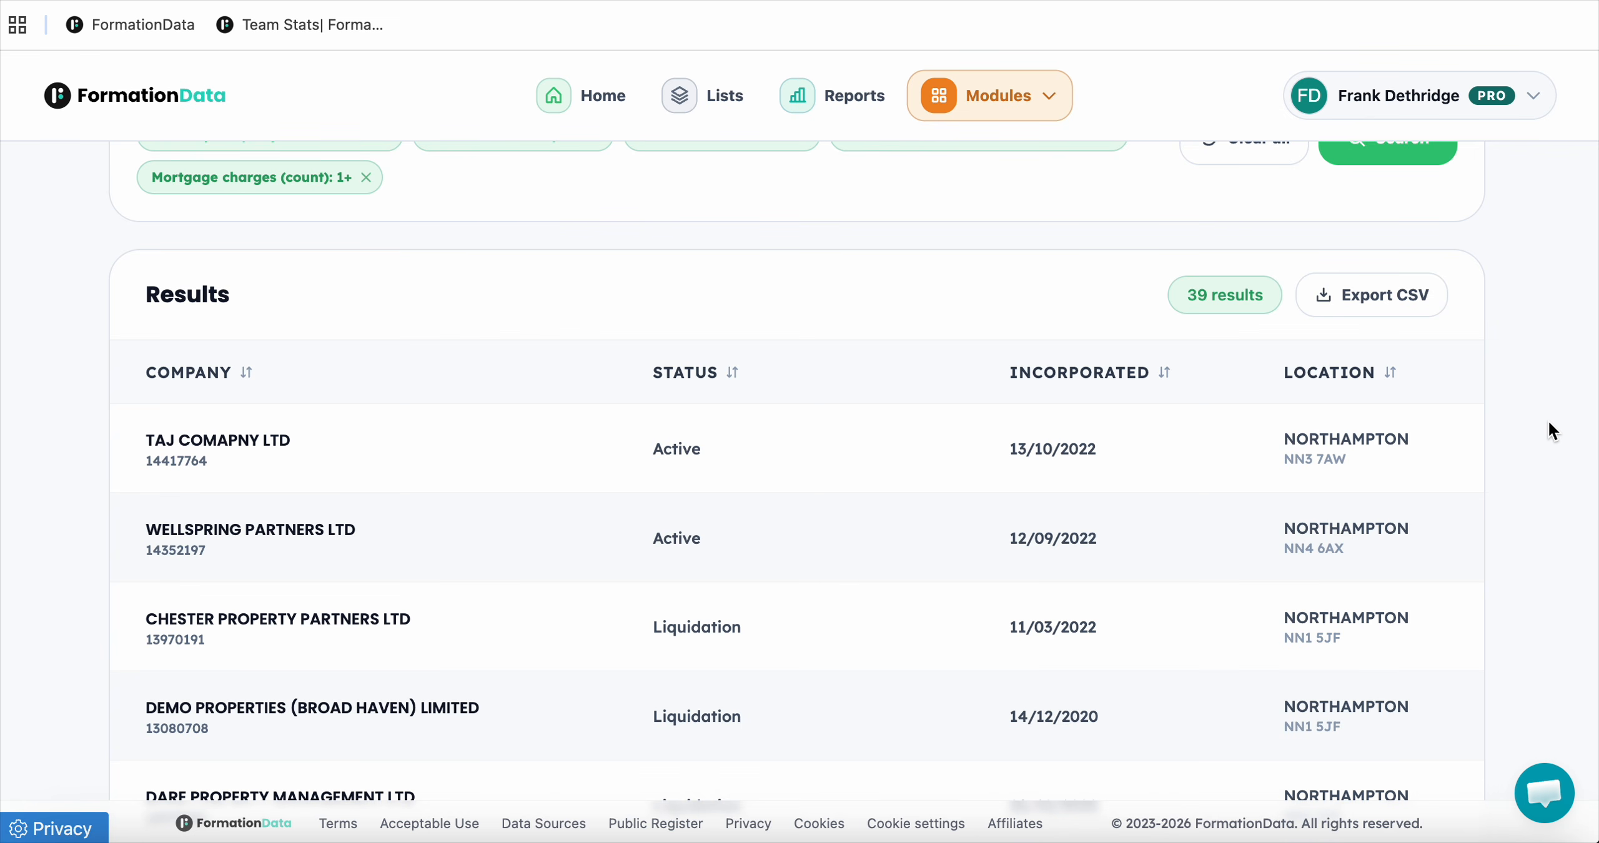
scroll(1548, 420, "down", 2)
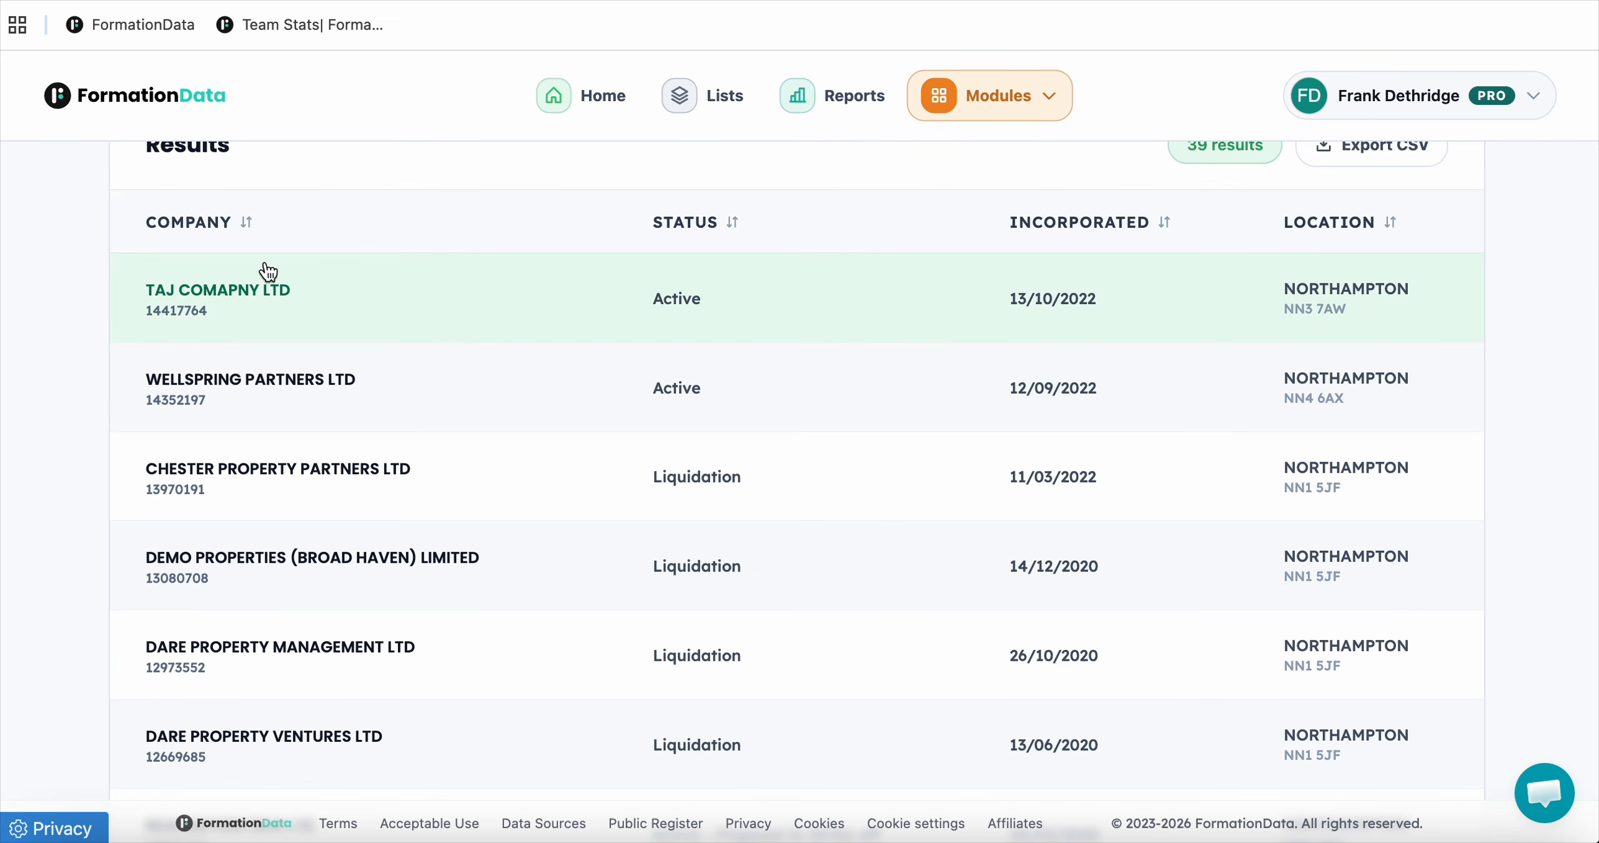
left_click(227, 403)
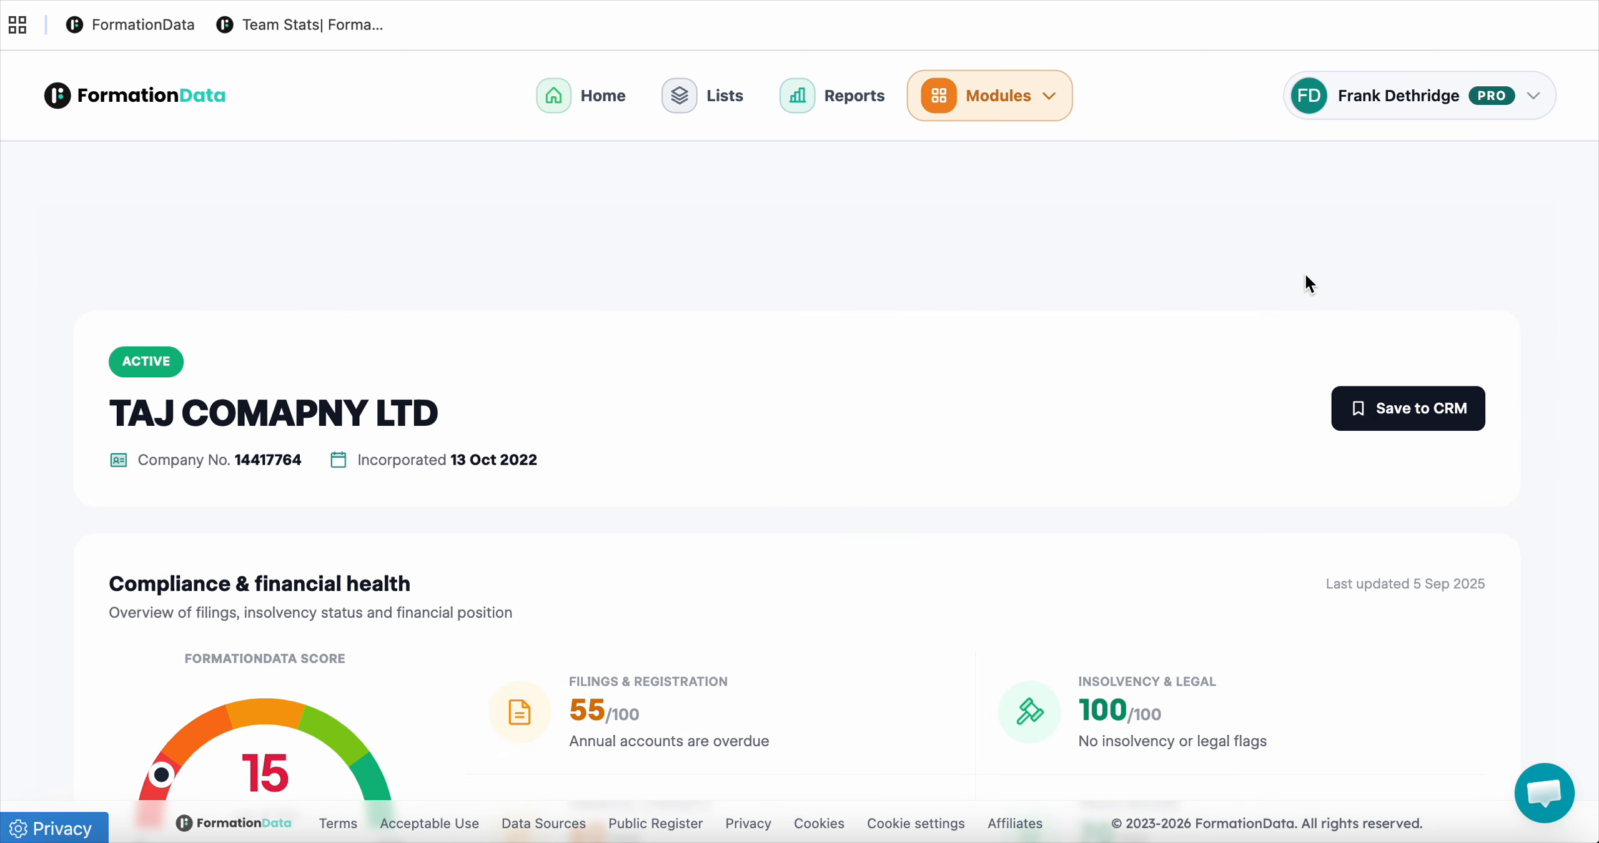
scroll(1308, 284, "down", 10)
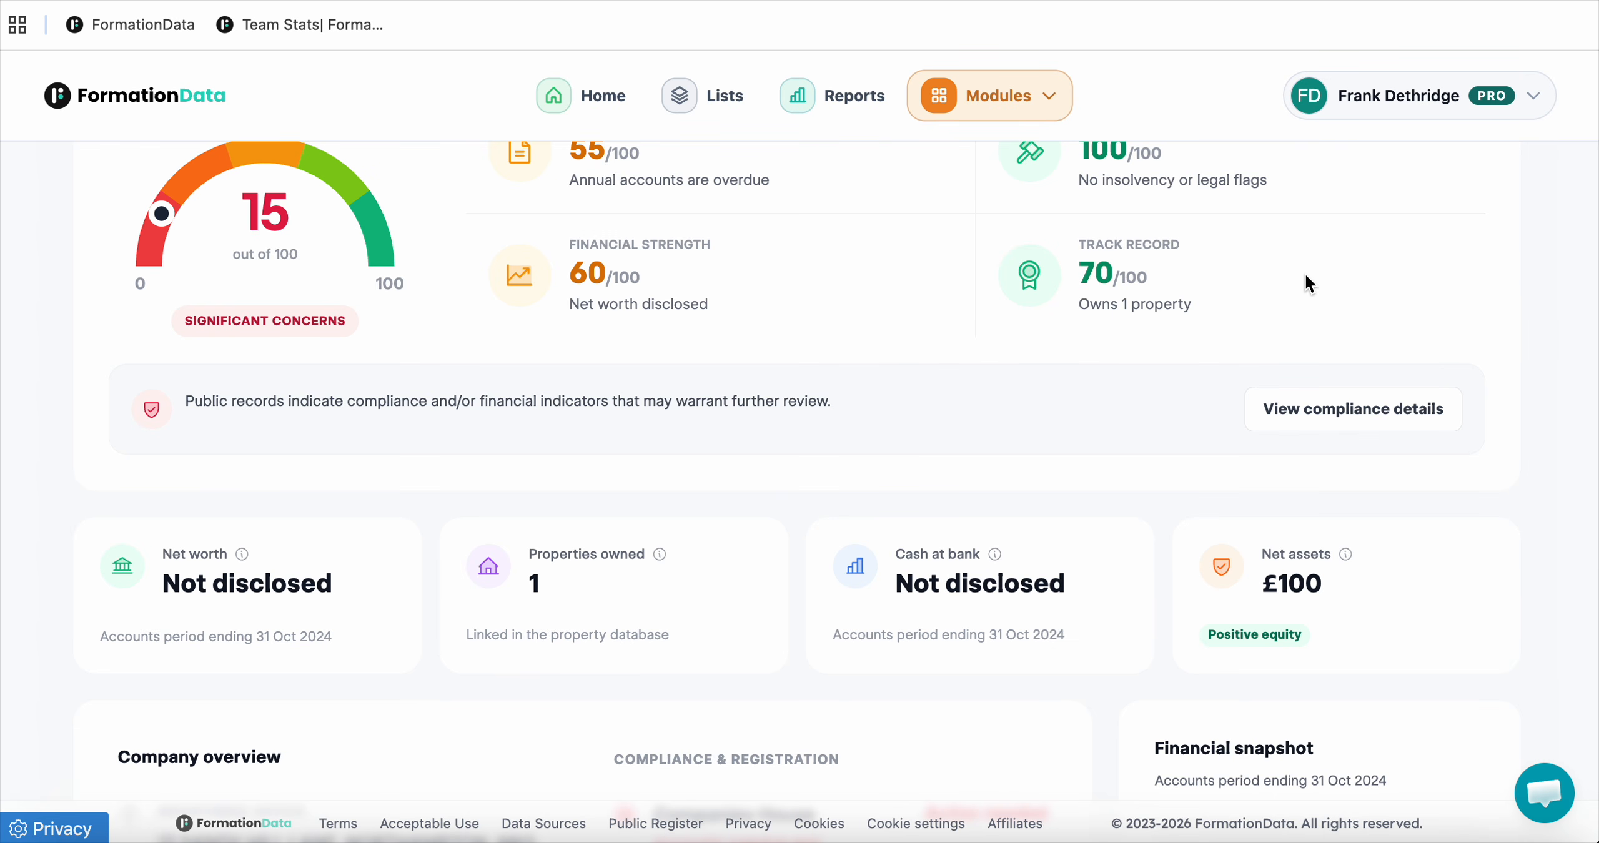
scroll(1308, 283, "down", 5)
scroll(1532, 259, "down", 5)
scroll(1532, 258, "up", 1)
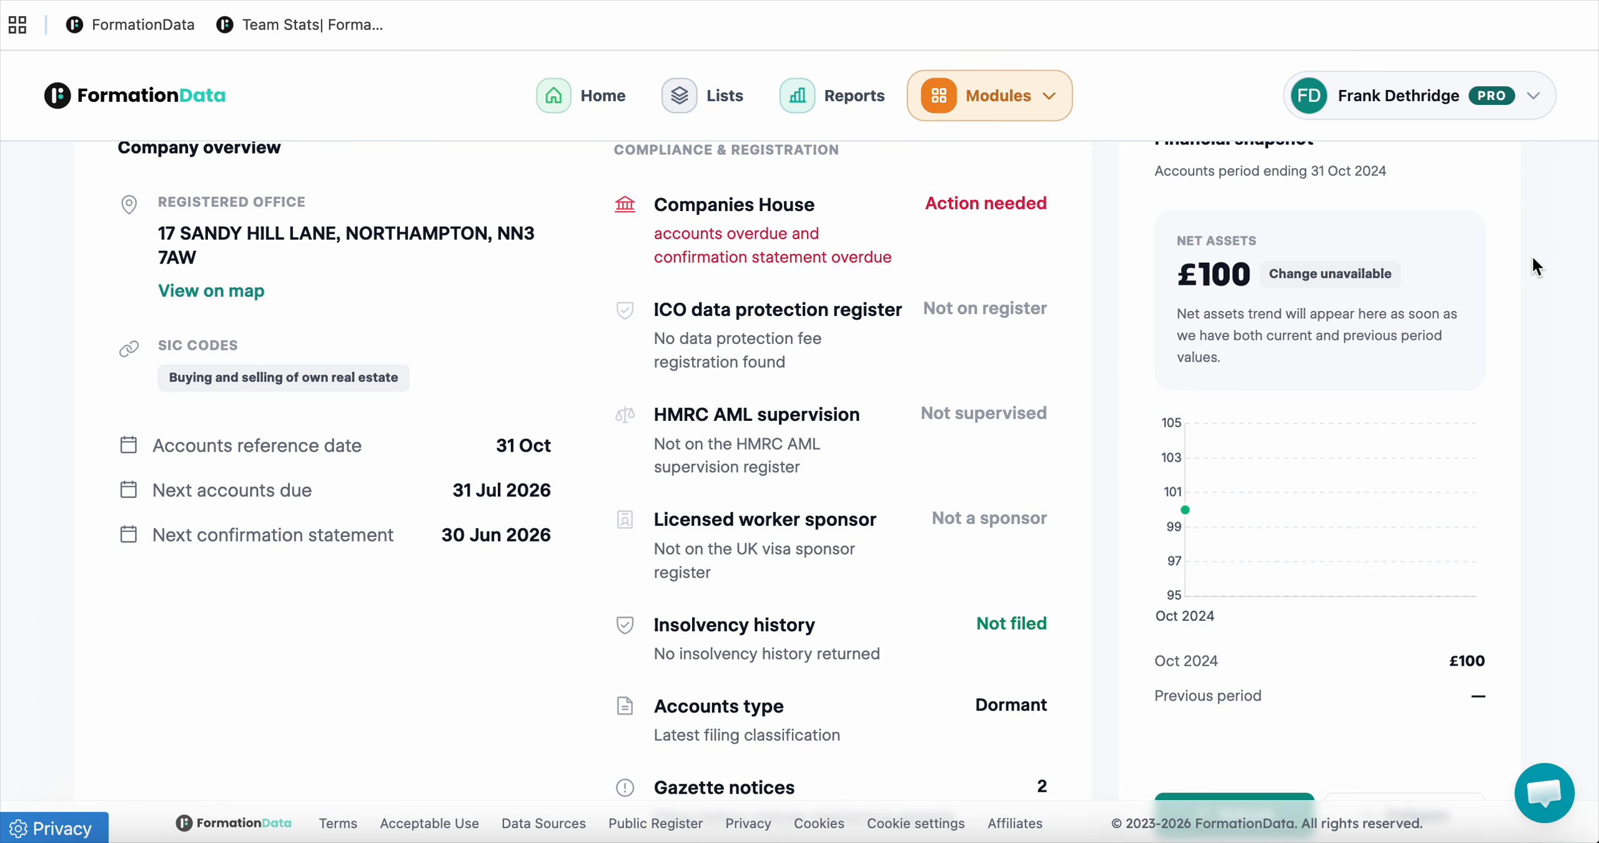
Check the company's detailed financial analysis and revisit its Compliance & Registration details.
scroll(1533, 262, "down", 6)
scroll(1534, 262, "down", 12)
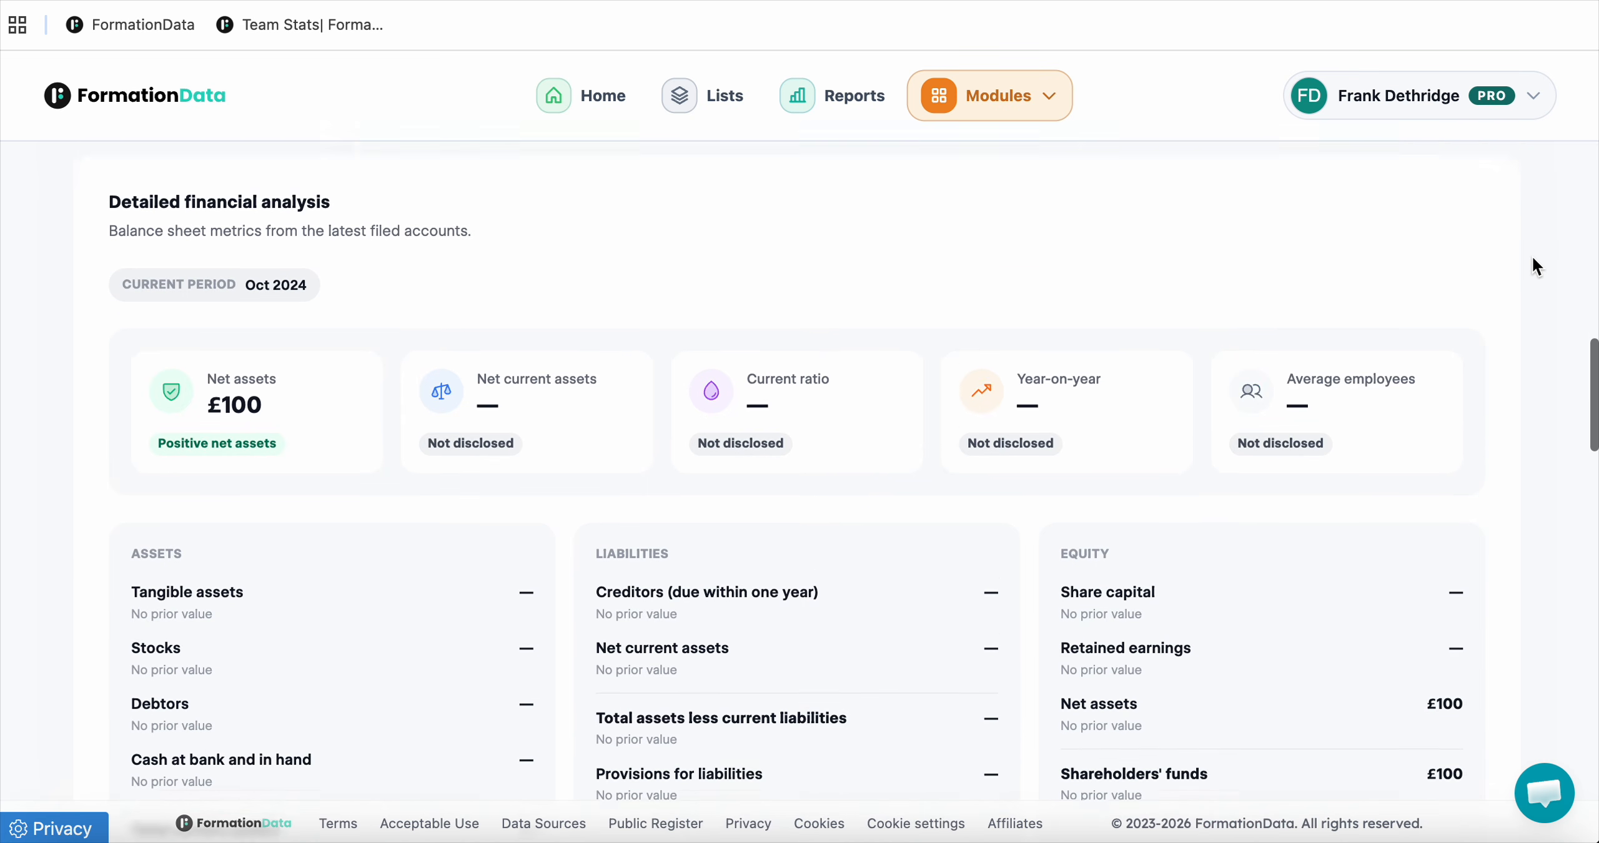
scroll(1534, 262, "up", 20)
scroll(1534, 262, "down", 1)
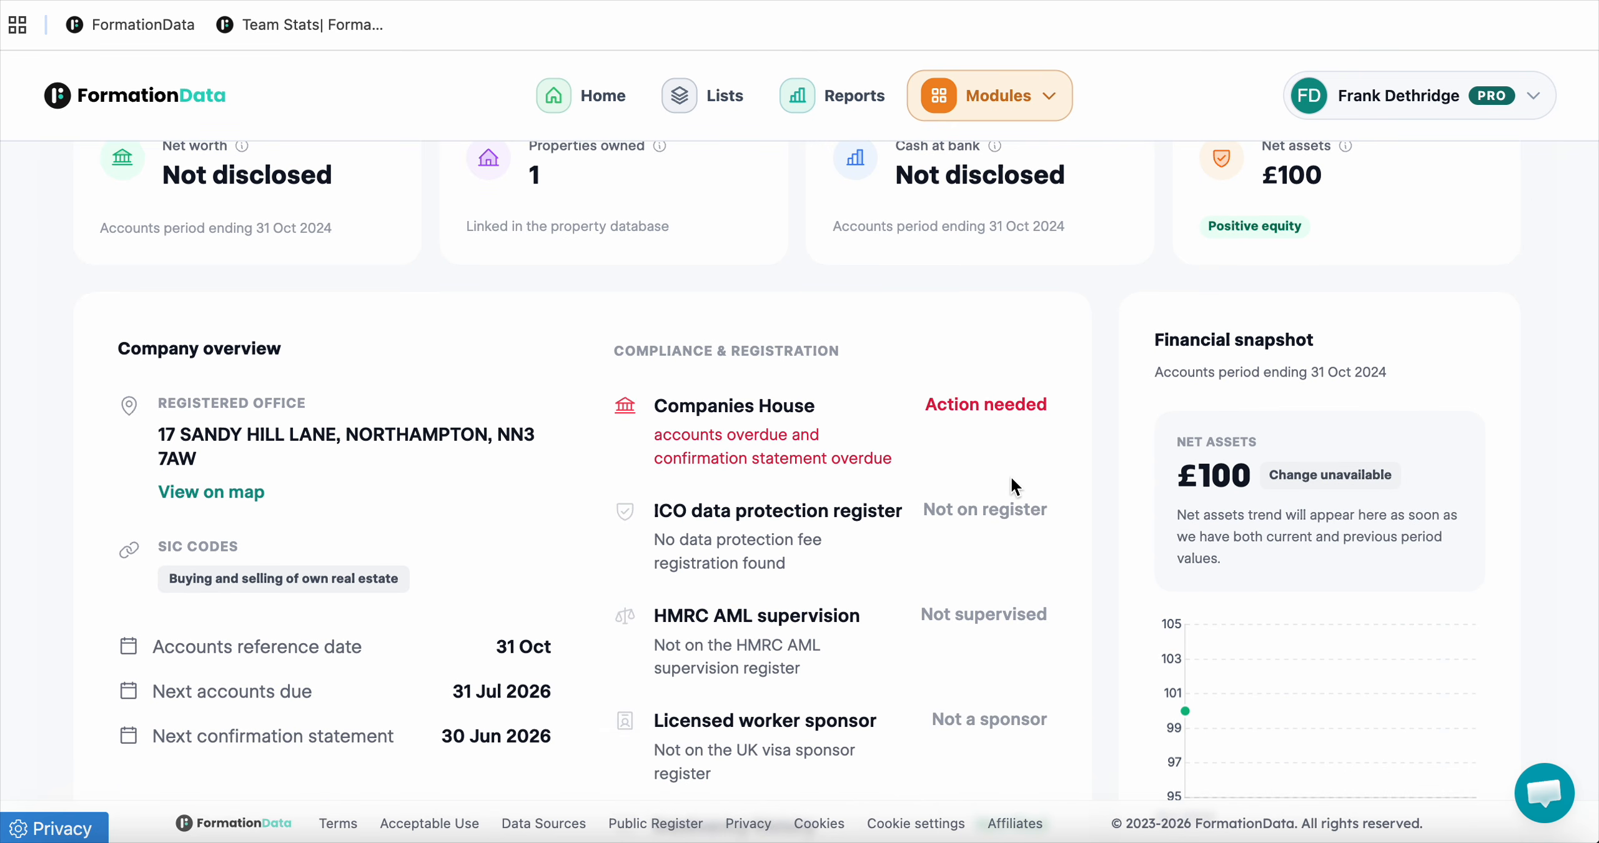
Find the company's directors and officers, and open the linked companies of the active director.
scroll(919, 430, "down", 18)
scroll(919, 429, "down", 9)
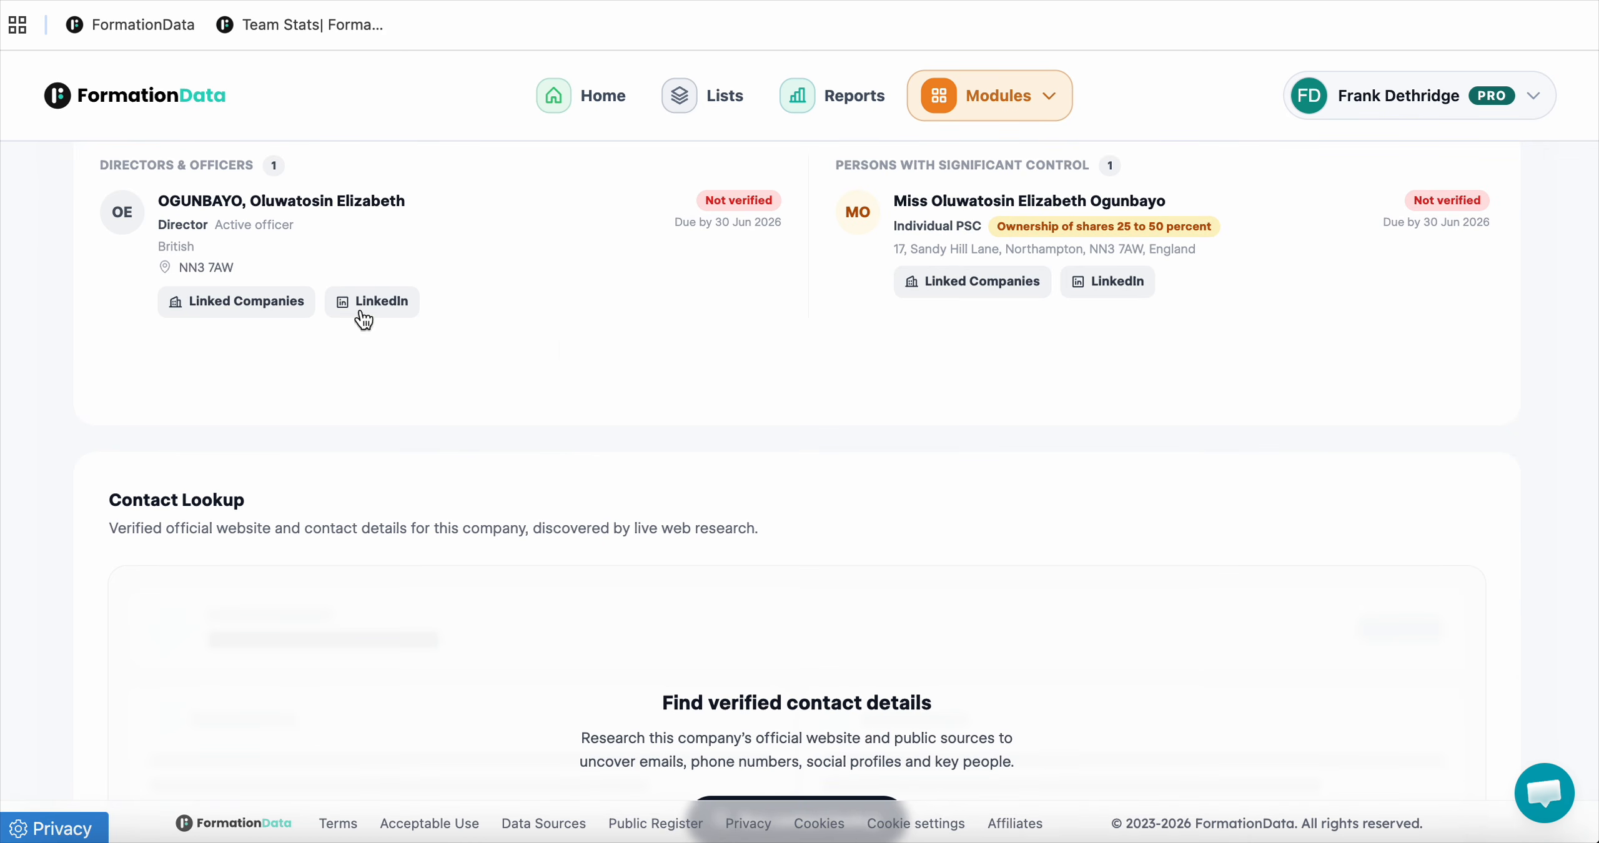
left_click(236, 306)
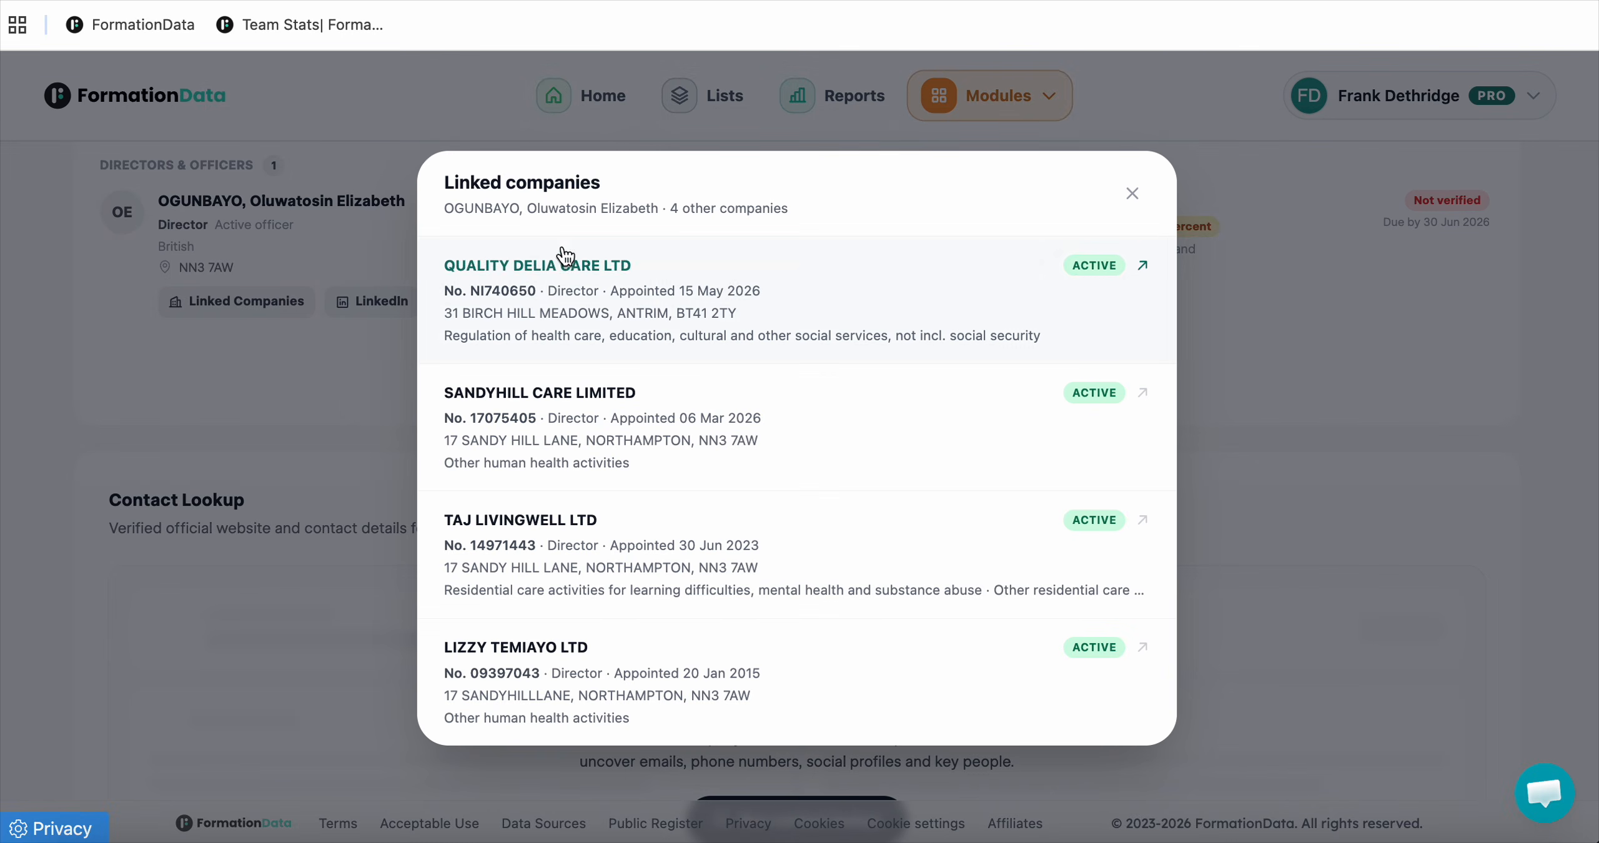
Close the director's linked companies and go back over the company's key figures and overview.
left_click(1133, 193)
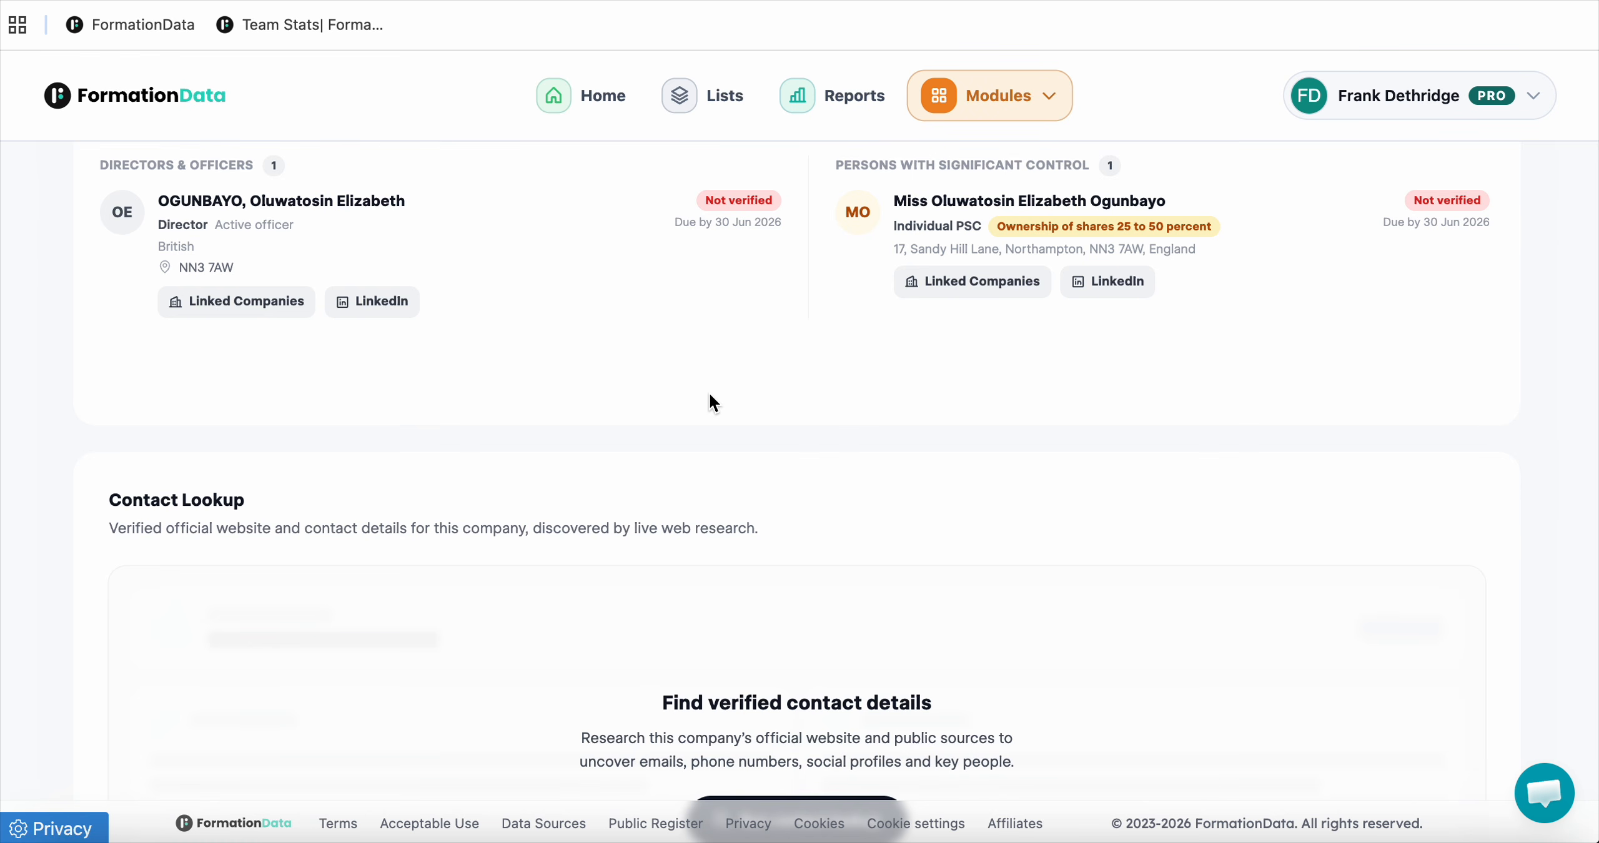
scroll(714, 403, "up", 3)
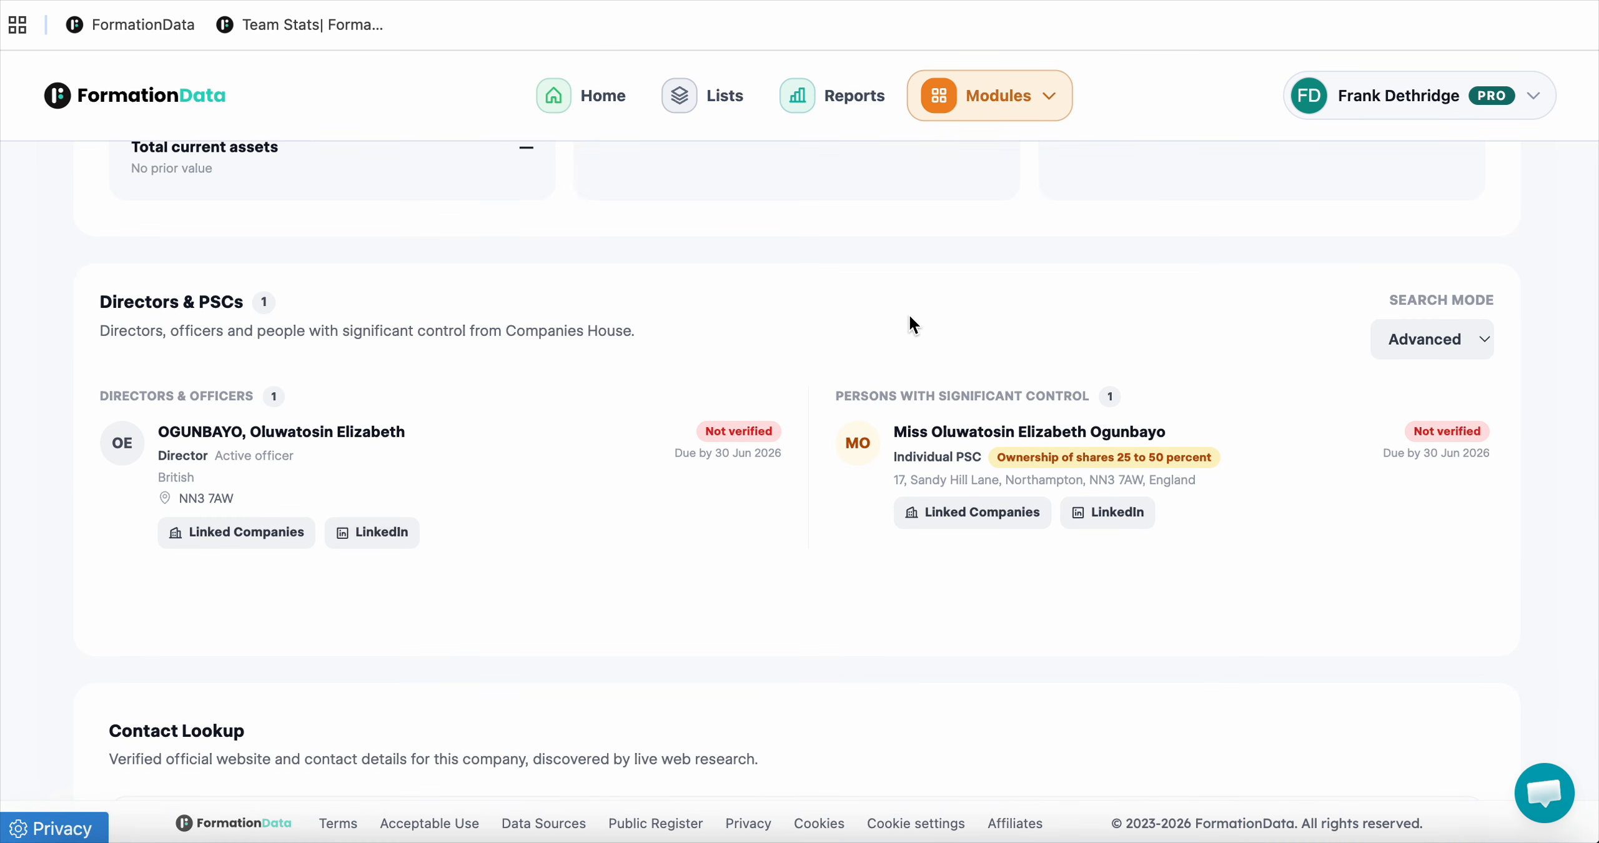
scroll(910, 318, "up", 10)
scroll(910, 318, "up", 10)
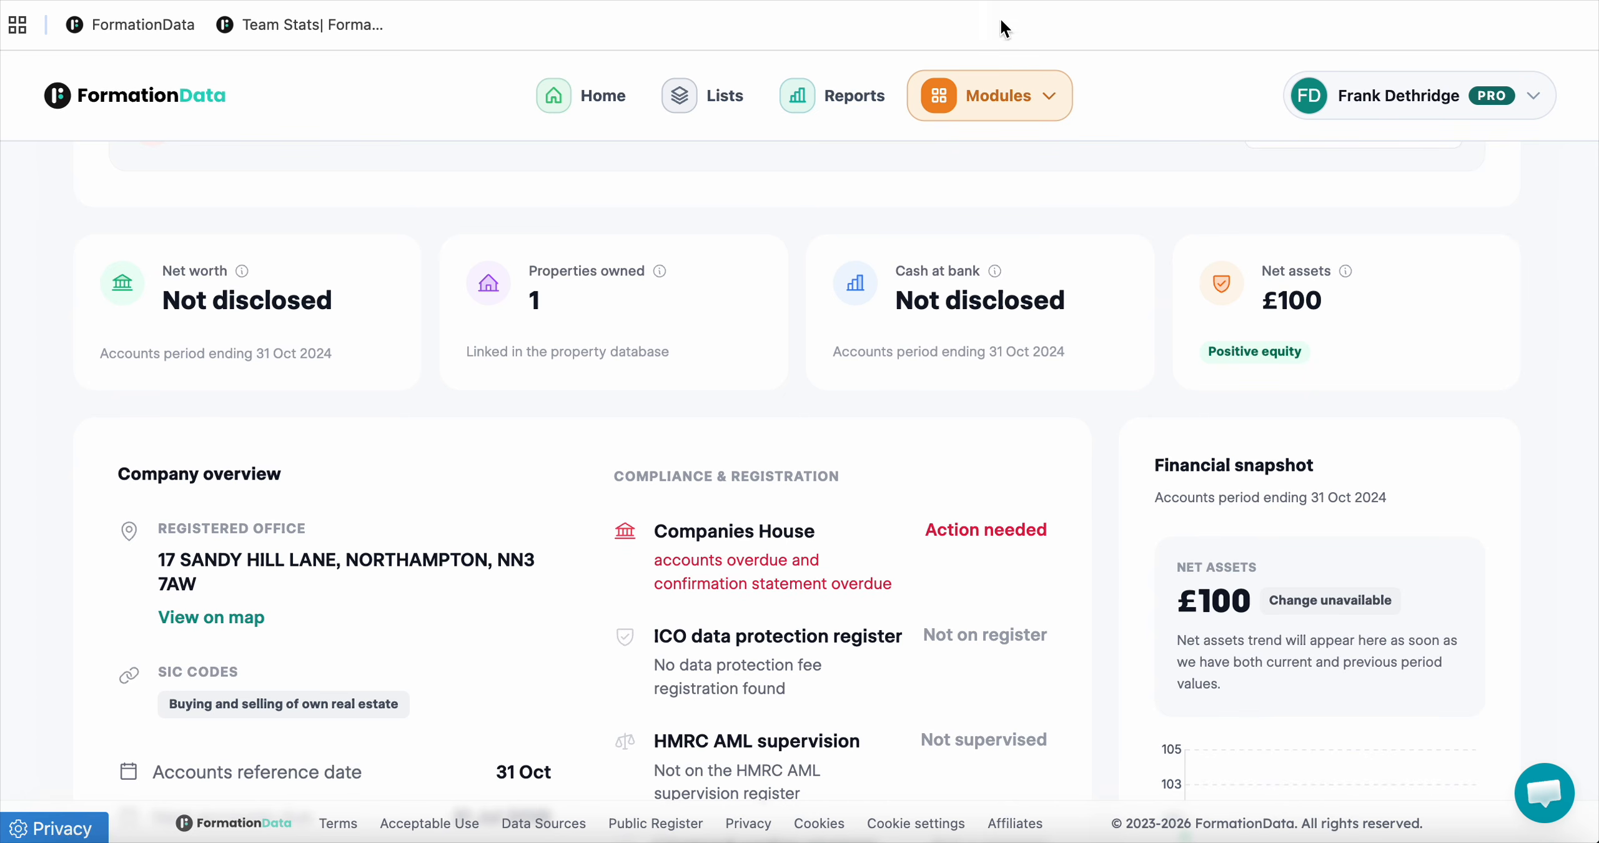
Switch to the Wellspring Partners Ltd profile and review its key figures, company overview, property holdings and filing history.
left_click(1005, 2)
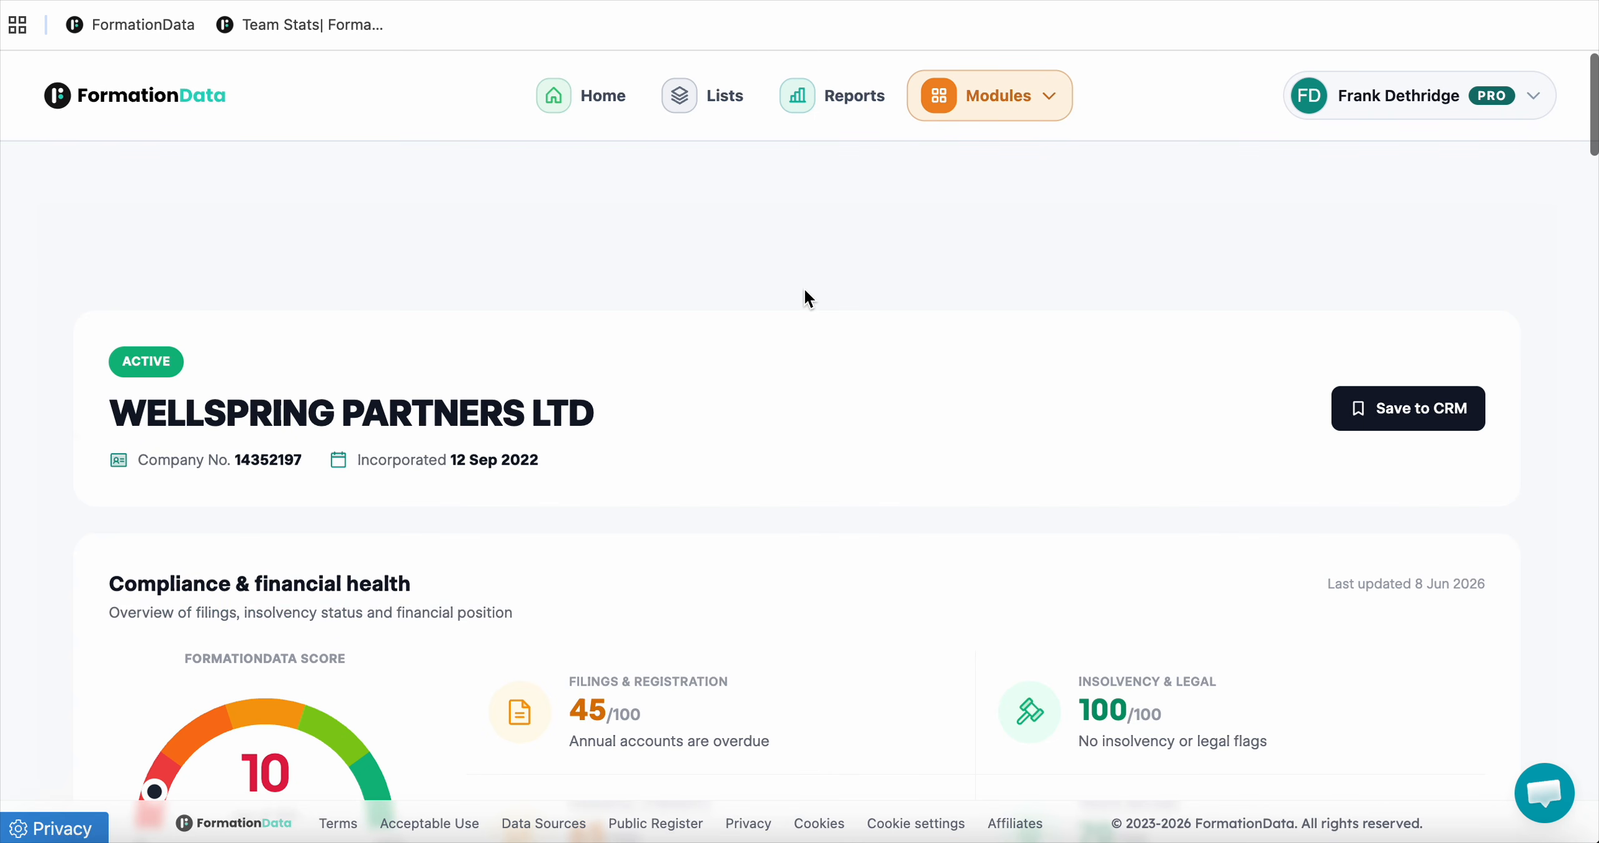
scroll(804, 289, "down", 10)
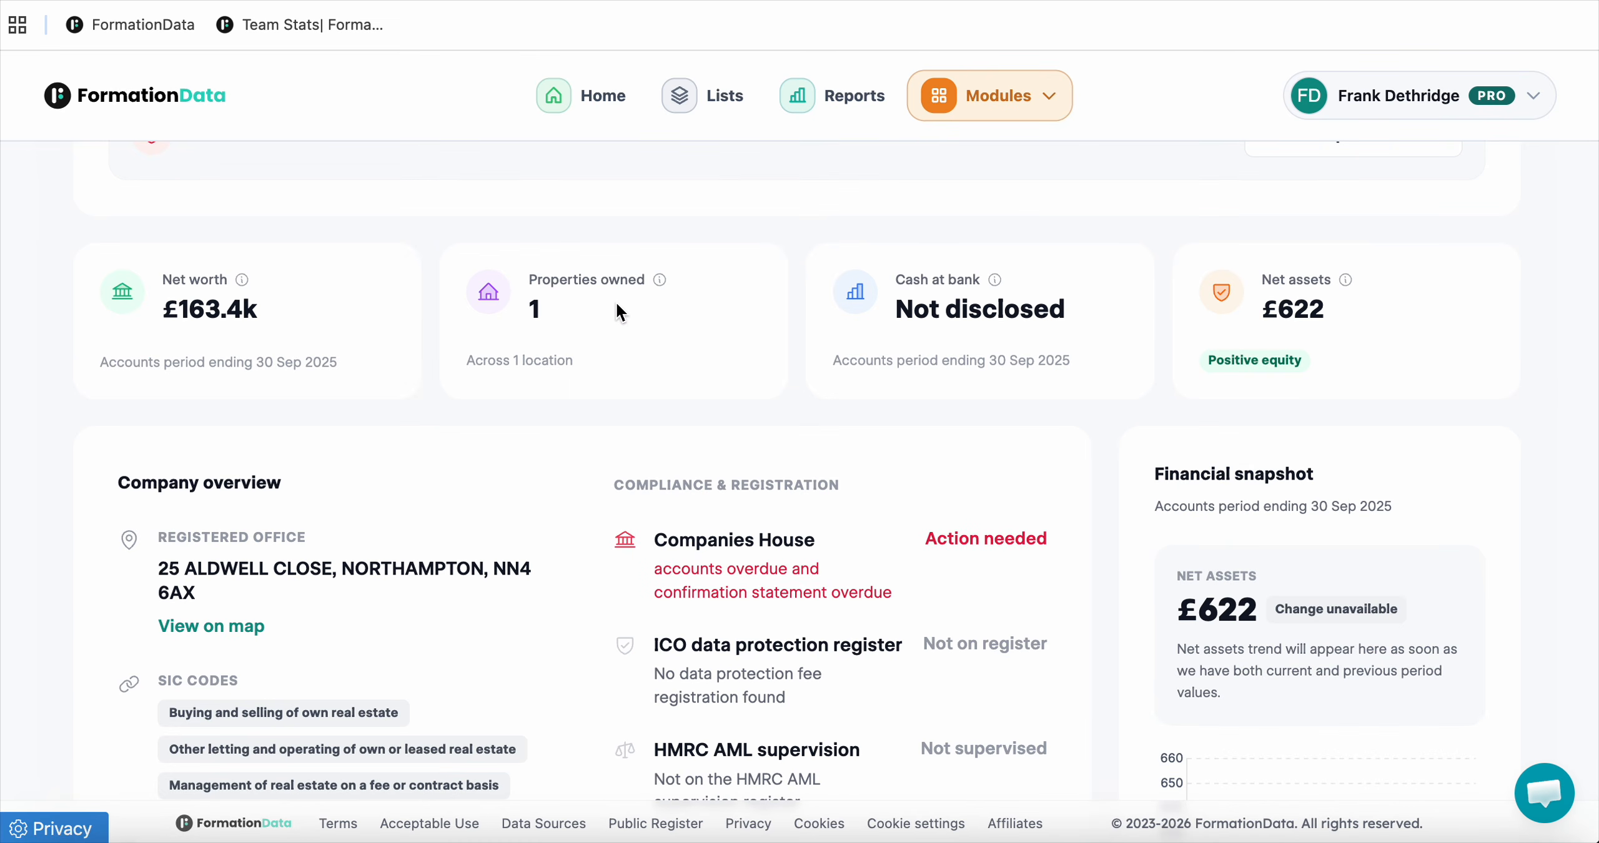
scroll(616, 306, "down", 5)
scroll(616, 308, "up", 4)
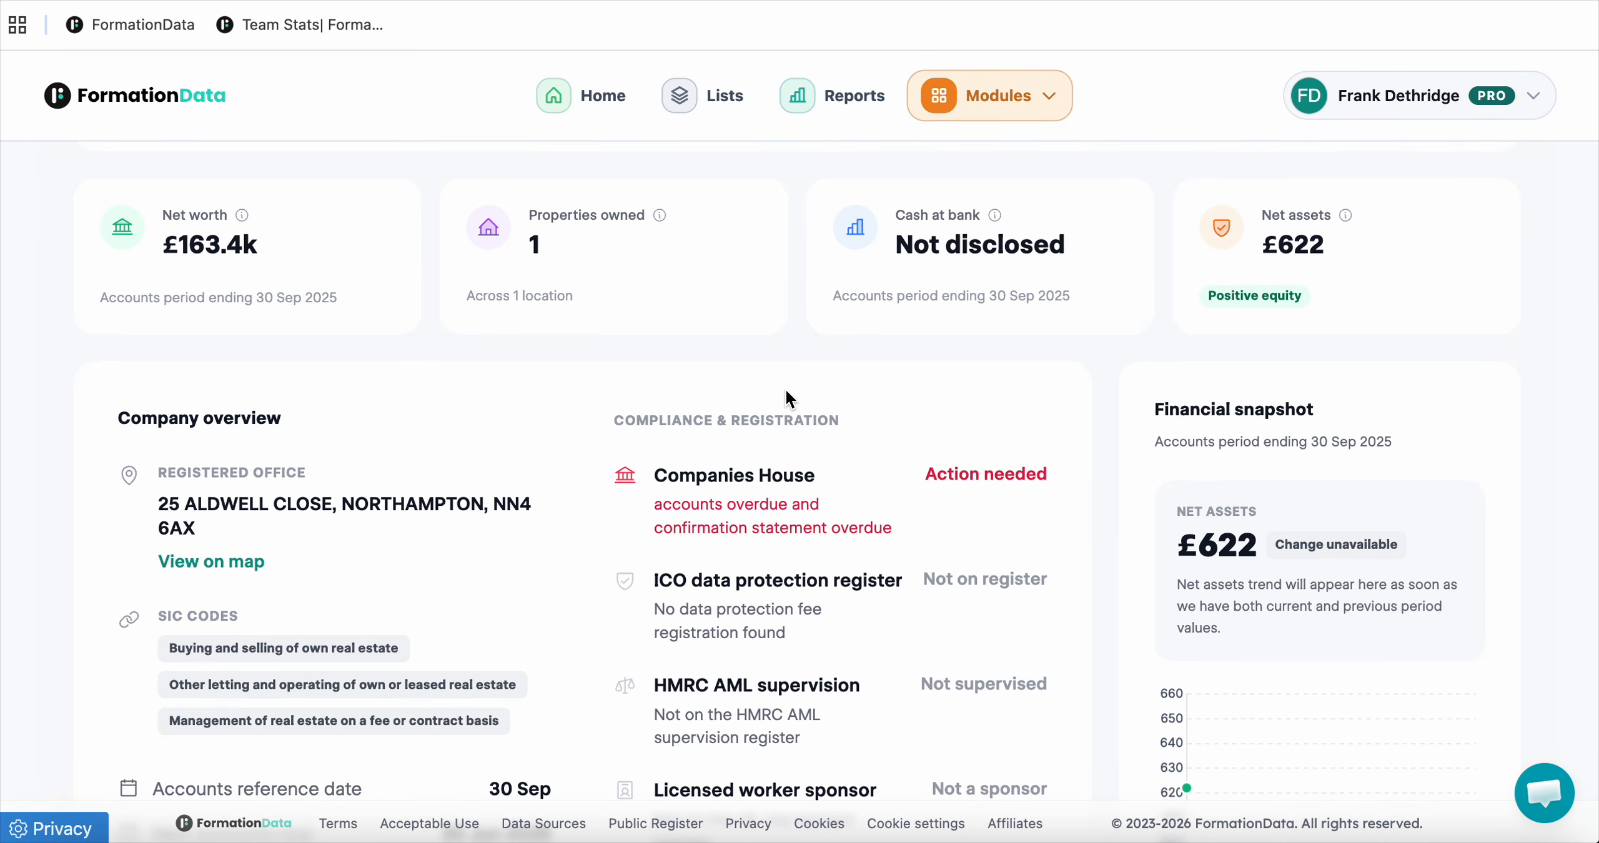
scroll(785, 392, "down", 2)
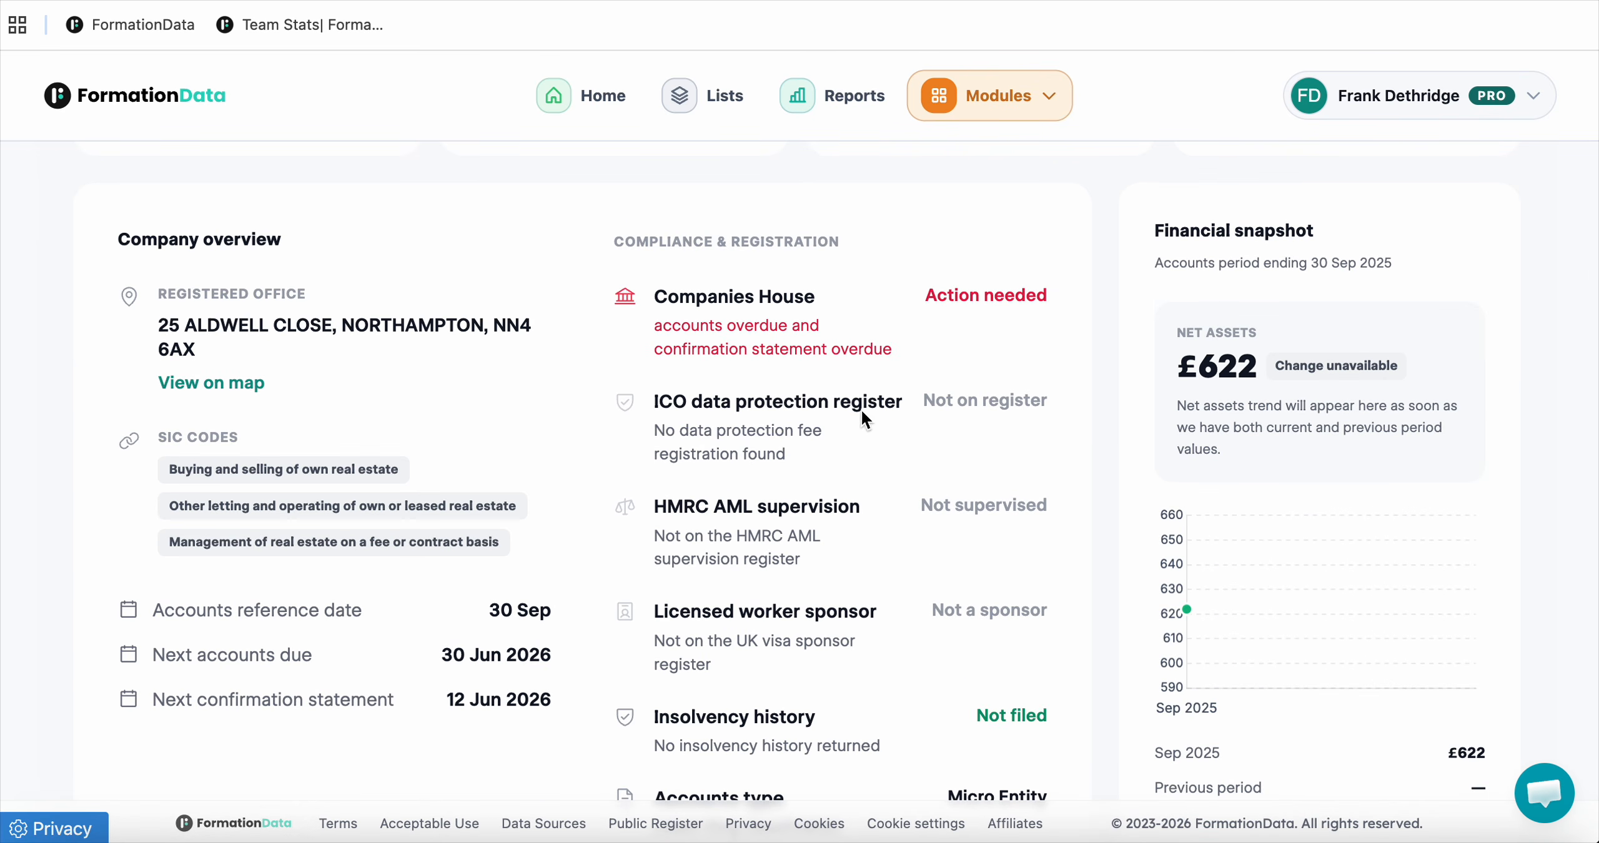
scroll(851, 401, "down", 10)
scroll(853, 402, "down", 15)
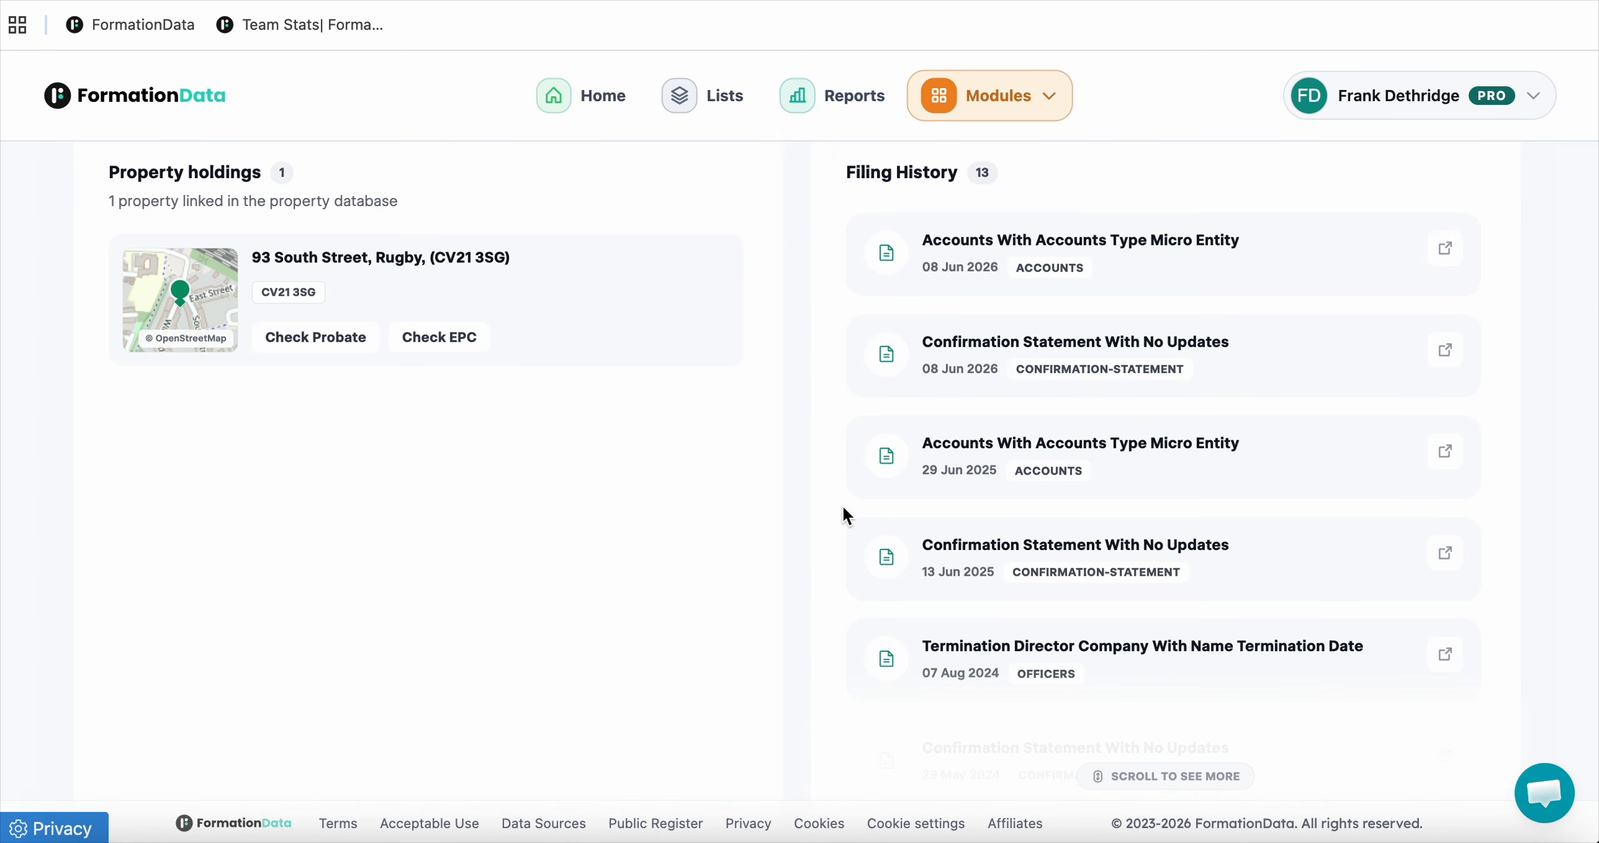
Check the linked companies of Wellspring Partners' second listed director and return to the start of the profile.
scroll(843, 509, "up", 10)
scroll(842, 513, "up", 5)
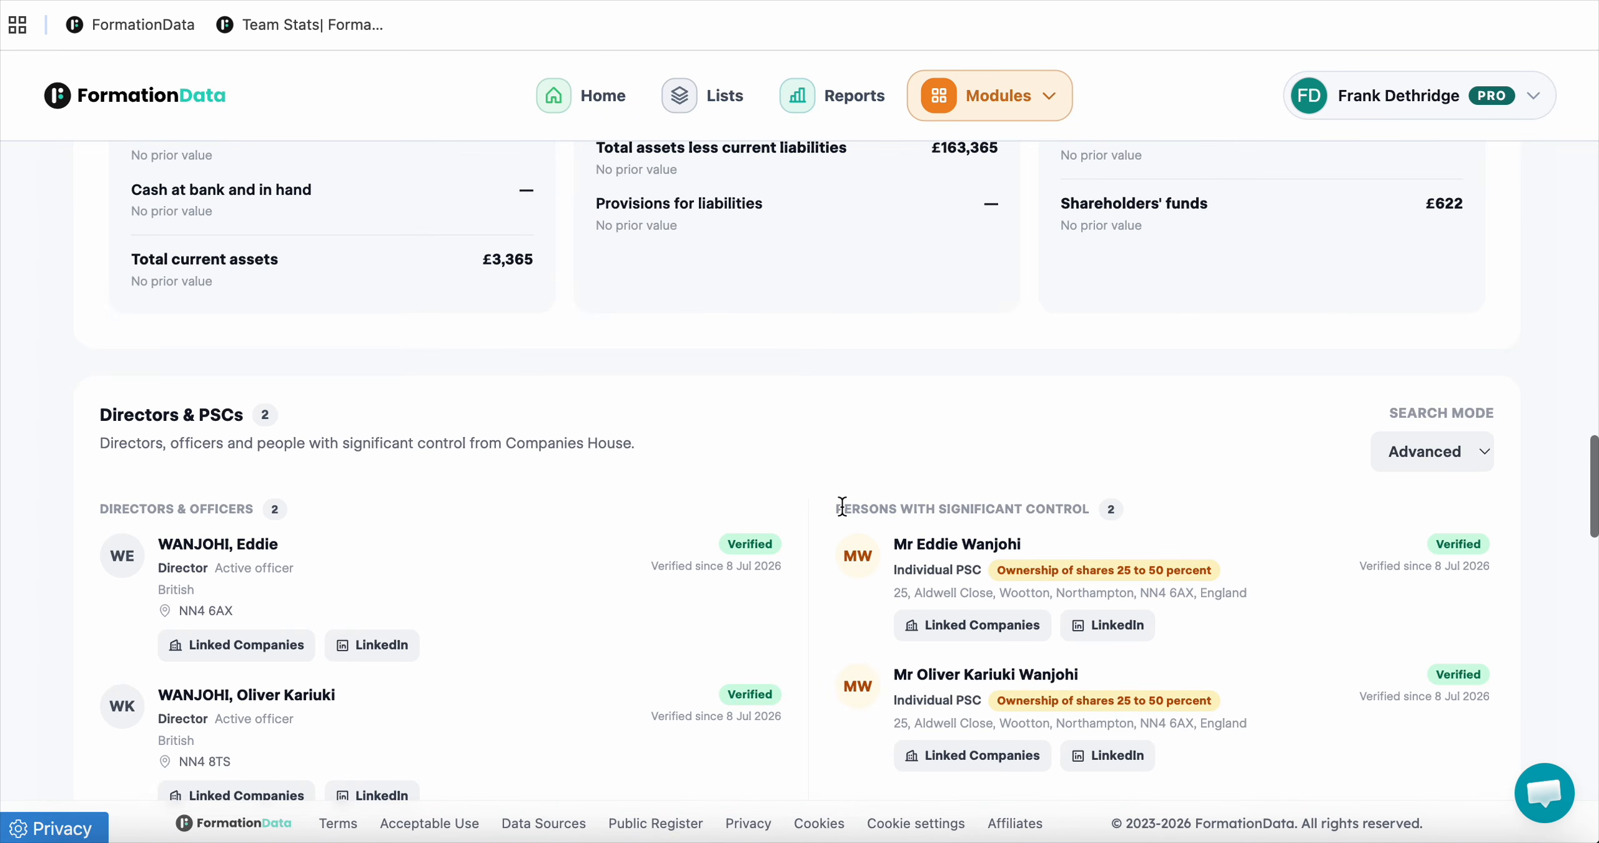
scroll(592, 534, "down", 4)
left_click(215, 502)
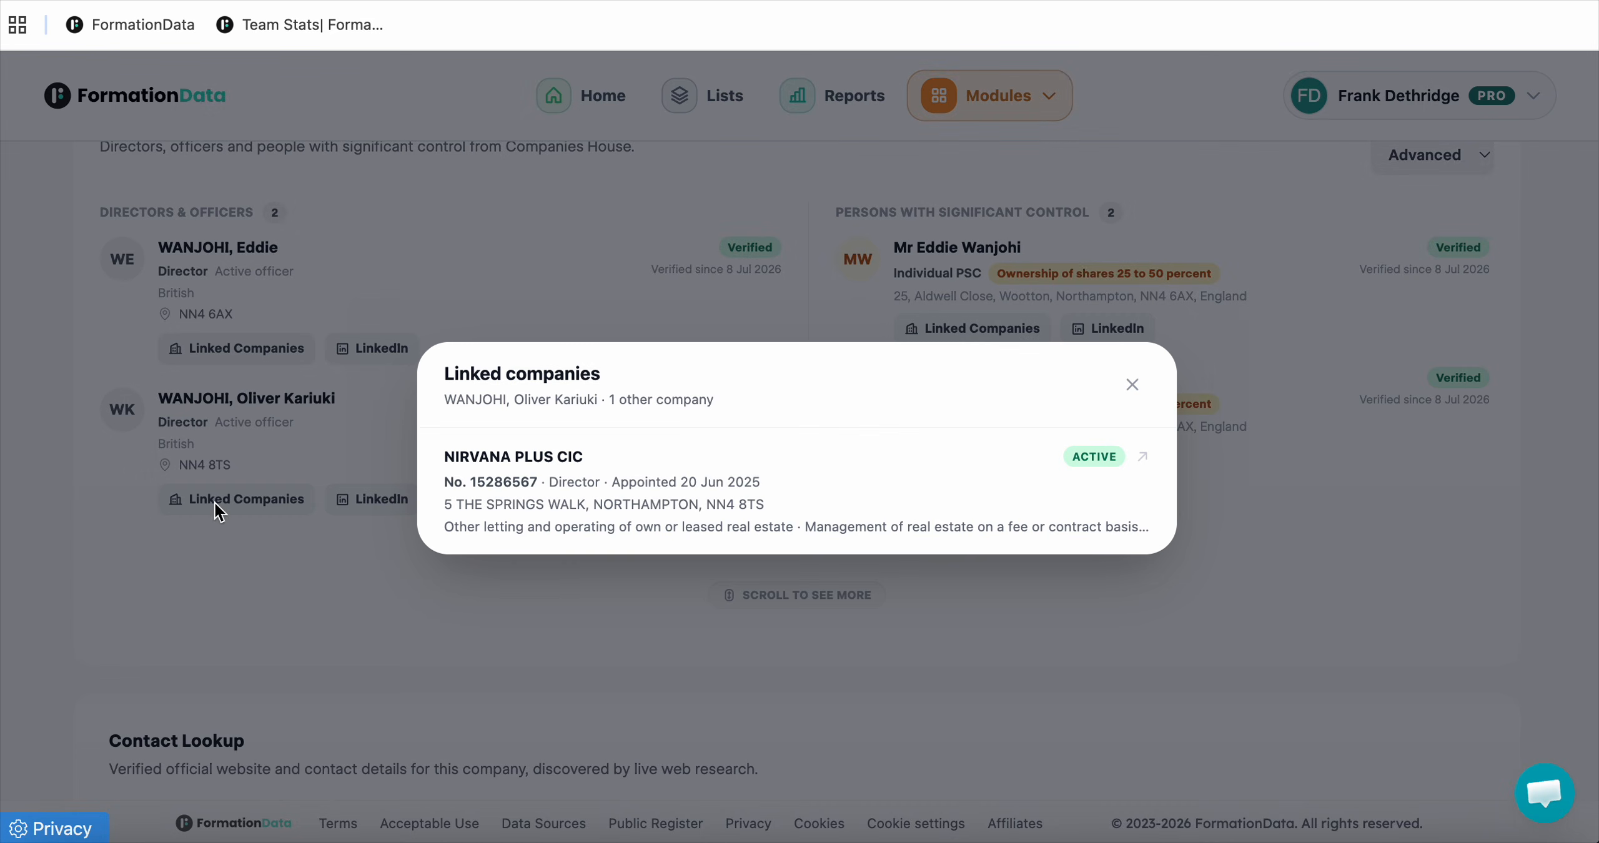
left_click(1132, 385)
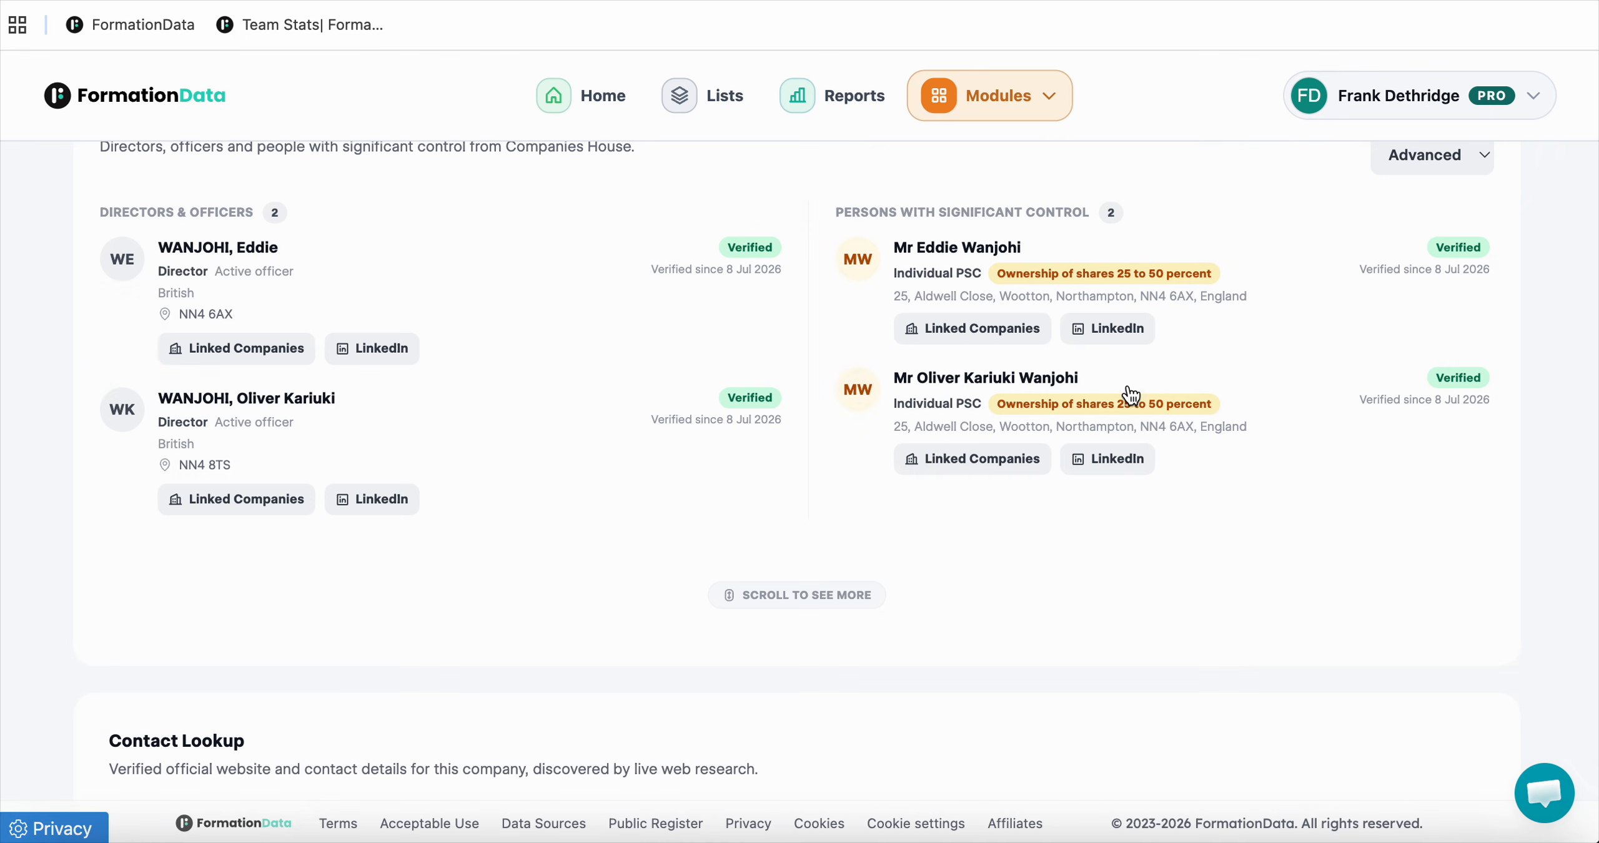
scroll(650, 603, "up", 1)
scroll(648, 597, "up", 15)
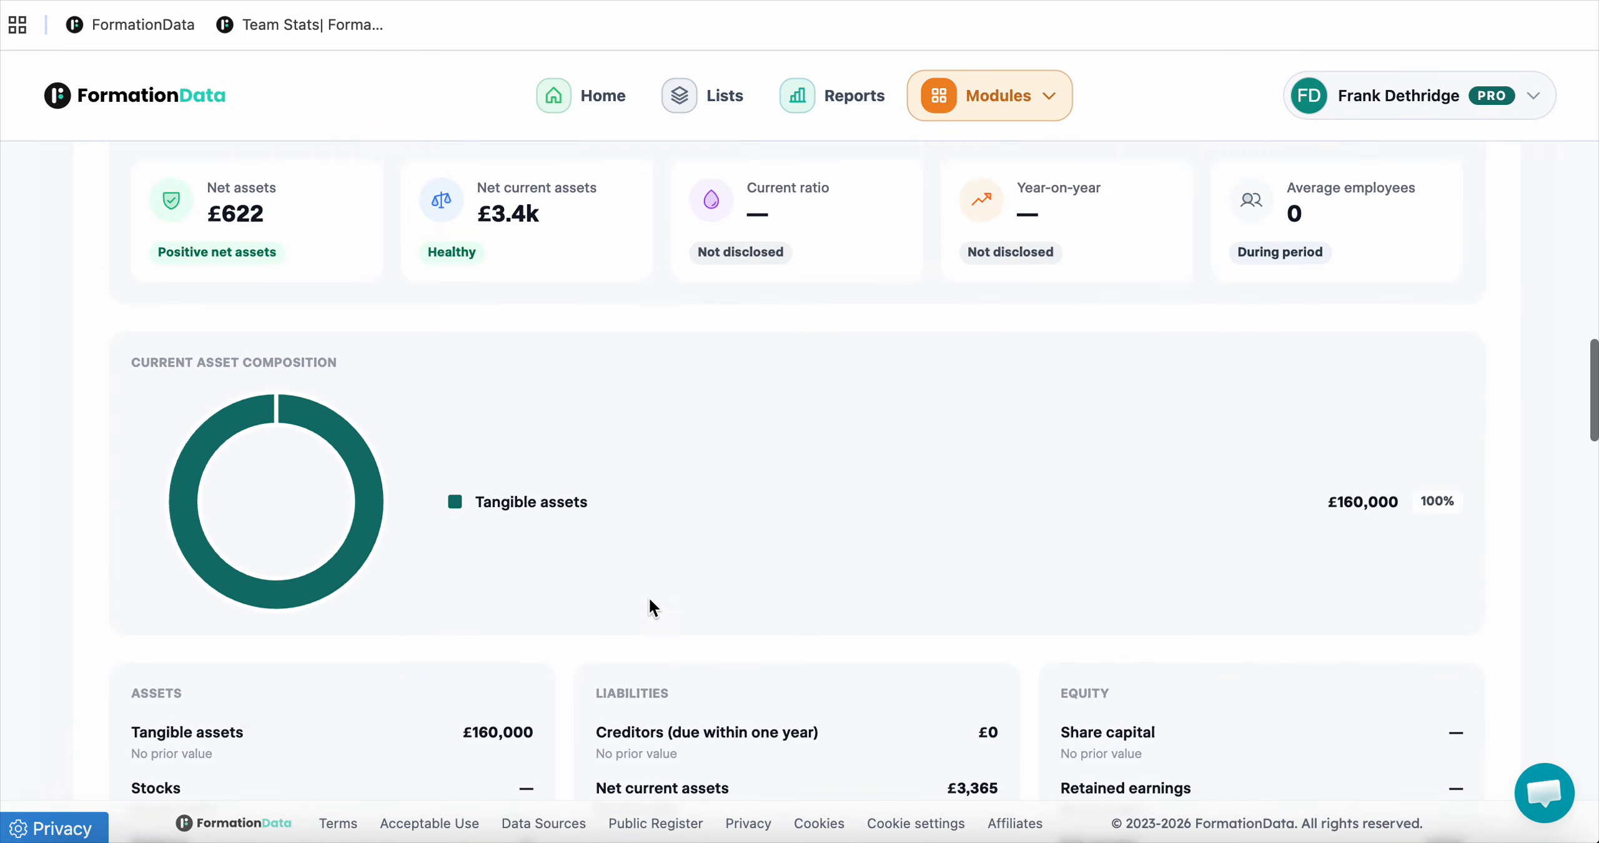
scroll(649, 600, "up", 8)
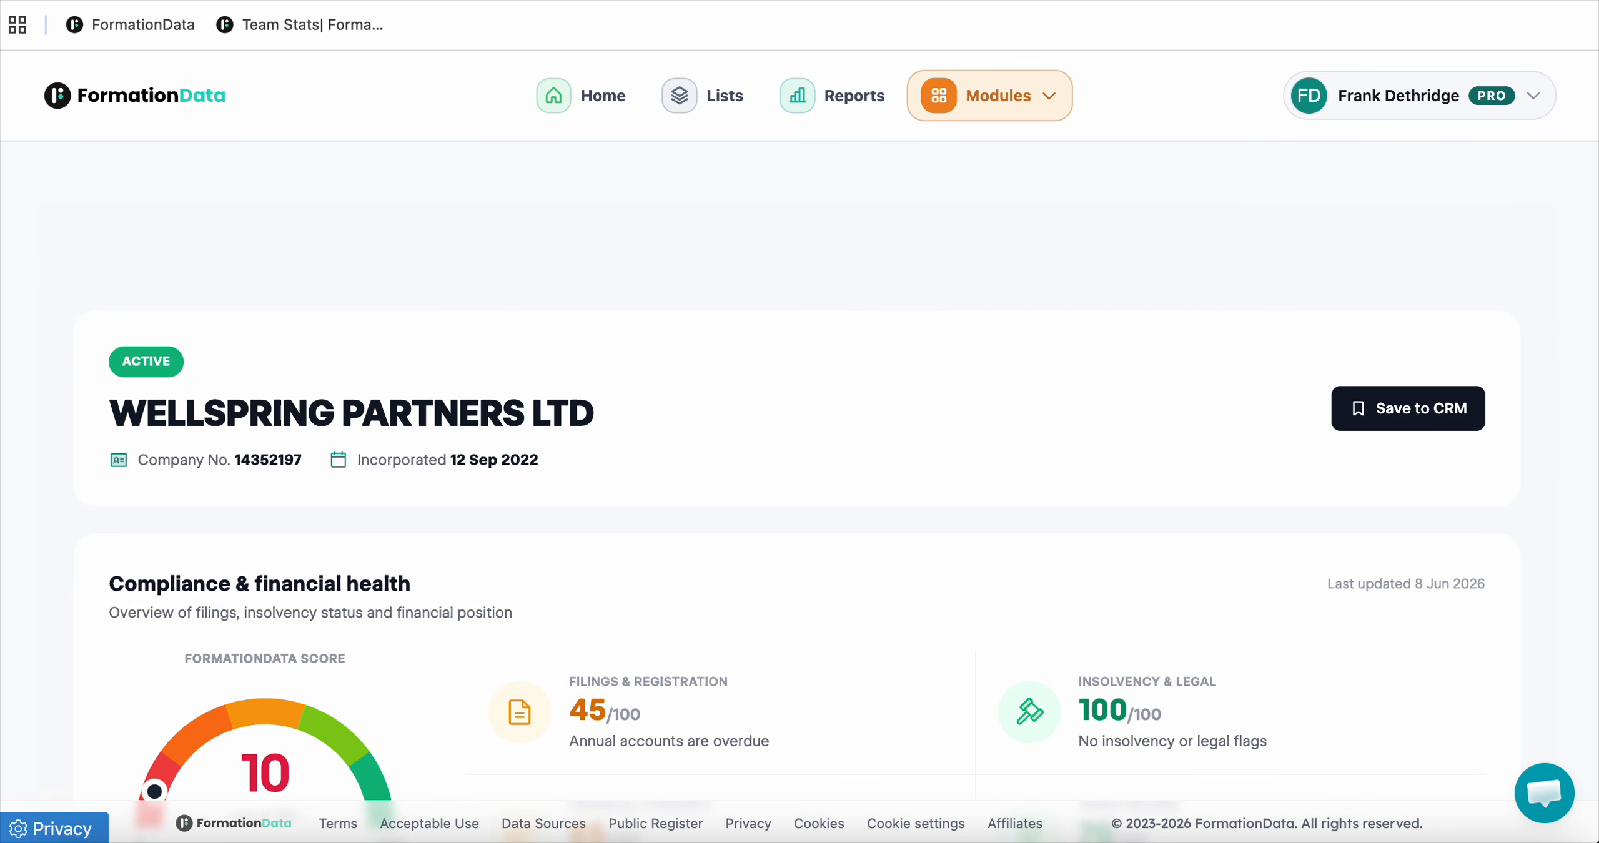
Return to the company search results and revisit the Company filters used for the search.
left_click(987, 1)
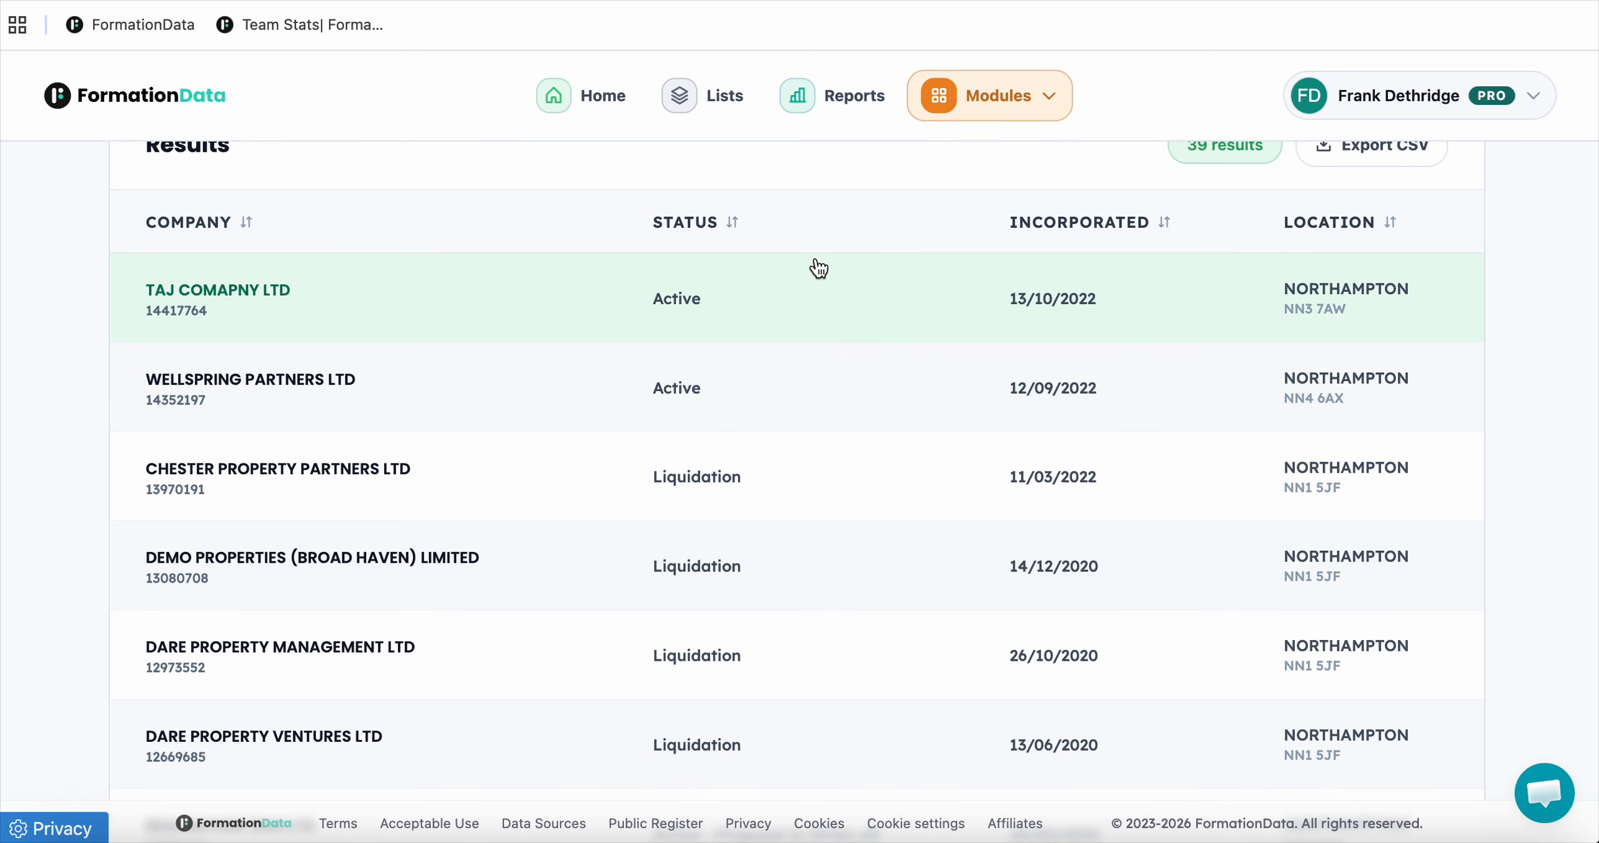
scroll(818, 269, "up", 15)
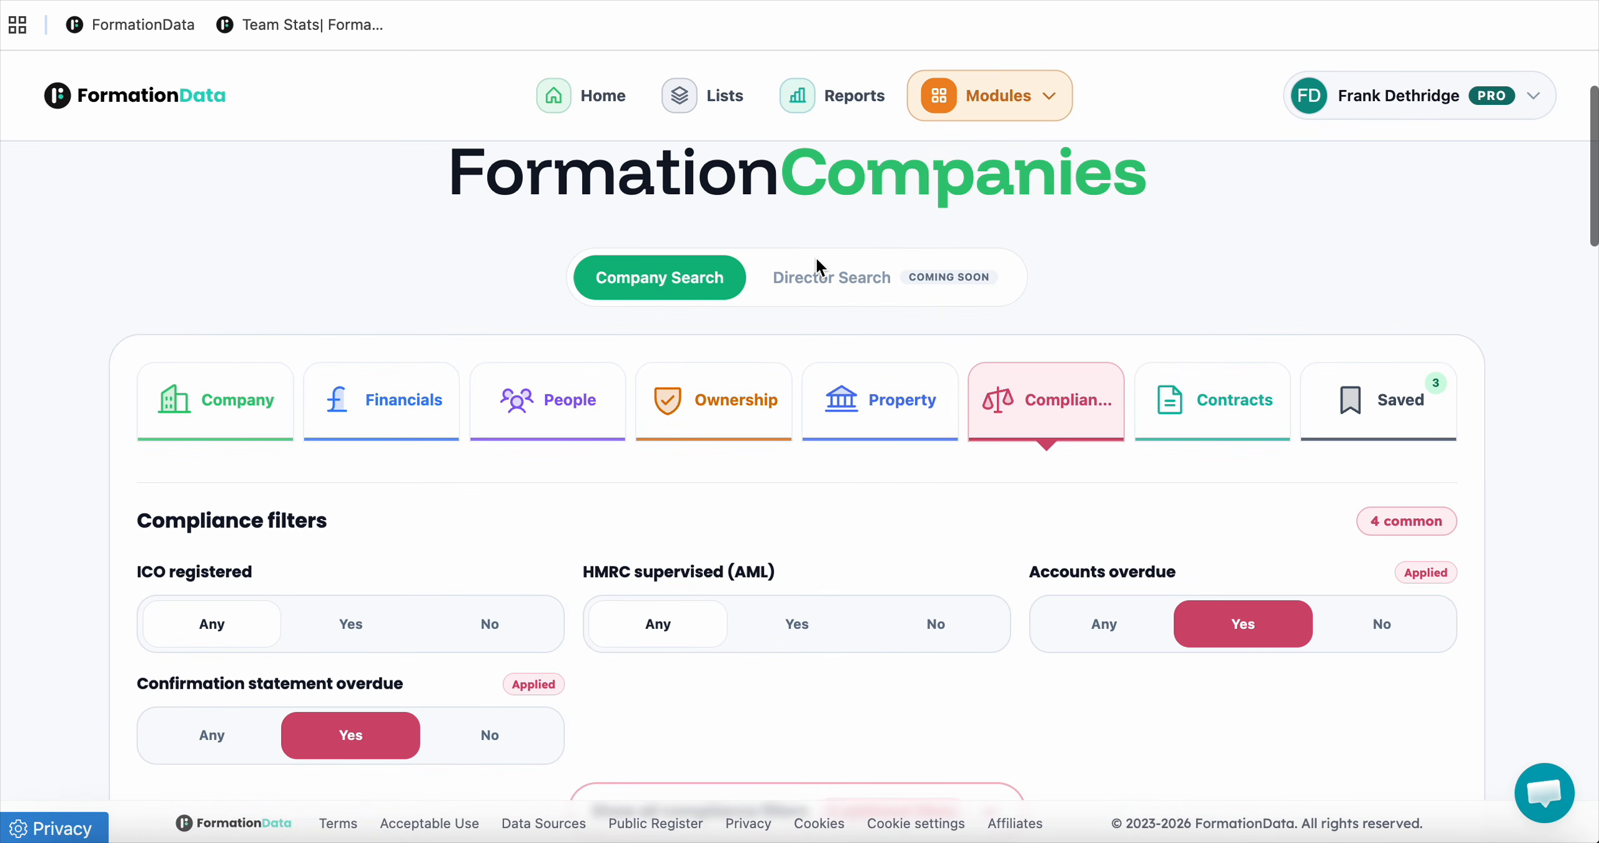
left_click(236, 409)
scroll(877, 312, "down", 4)
scroll(877, 312, "up", 4)
scroll(878, 320, "up", 3)
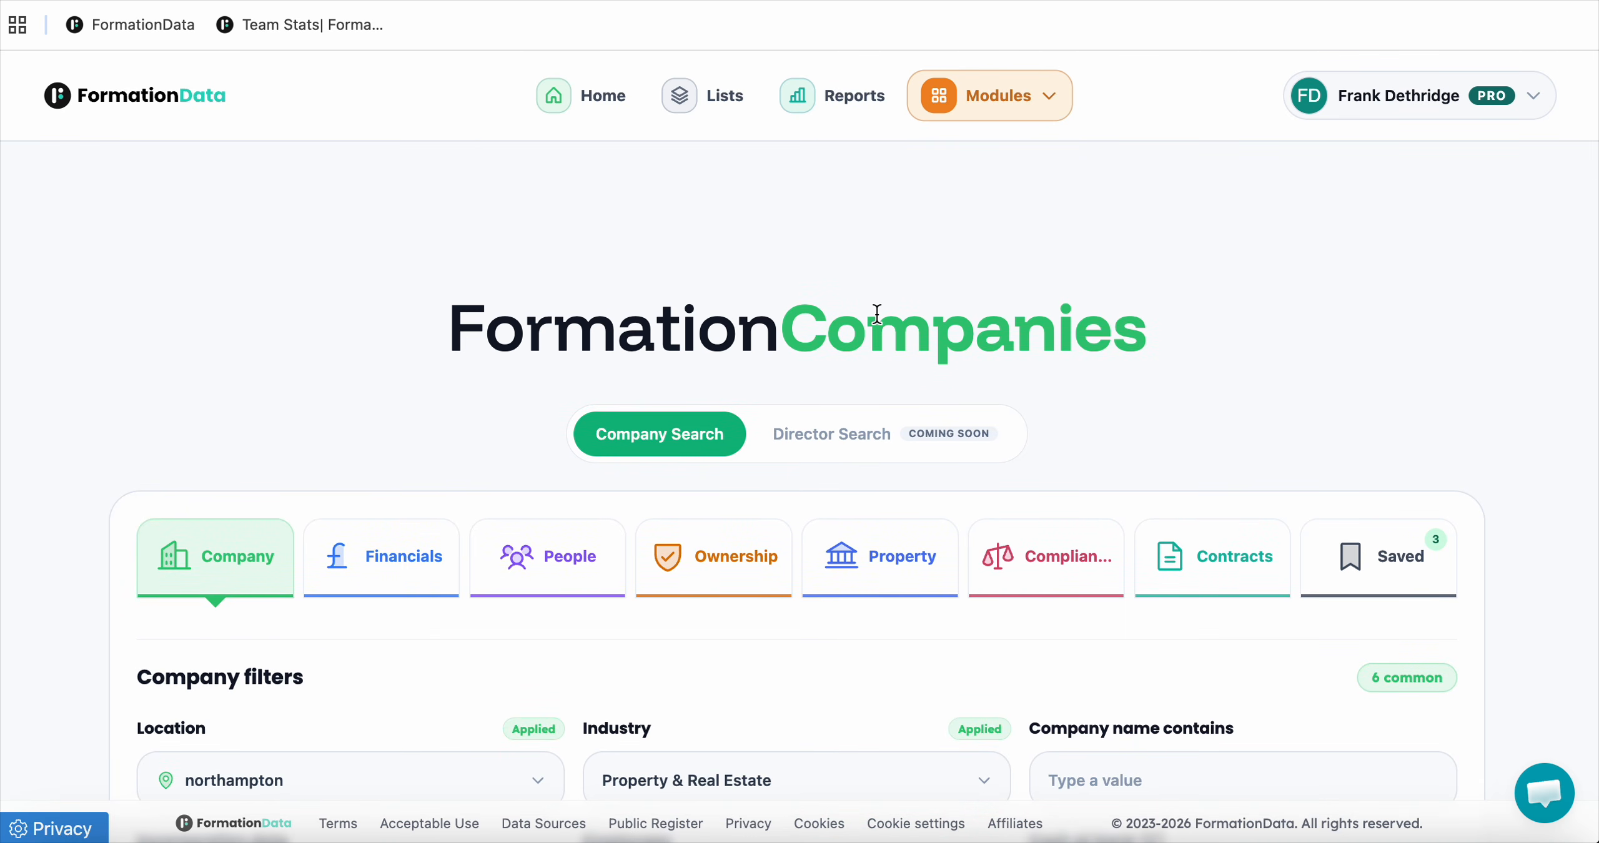
Go back to the home dashboard and open the Plannings module.
left_click(181, 100)
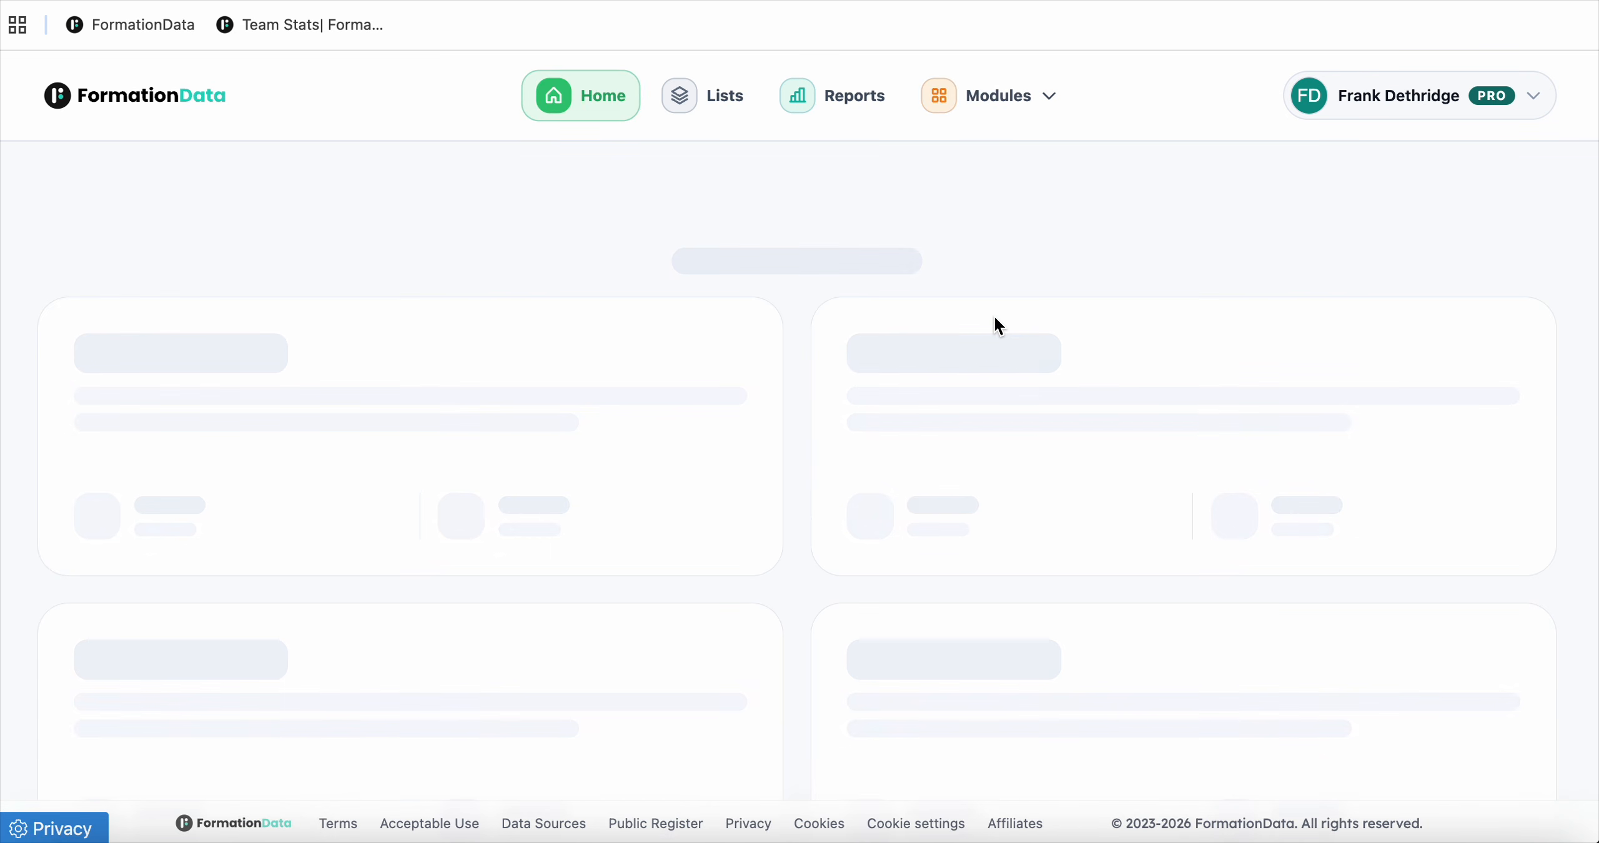
scroll(995, 315, "down", 5)
scroll(994, 314, "up", 2)
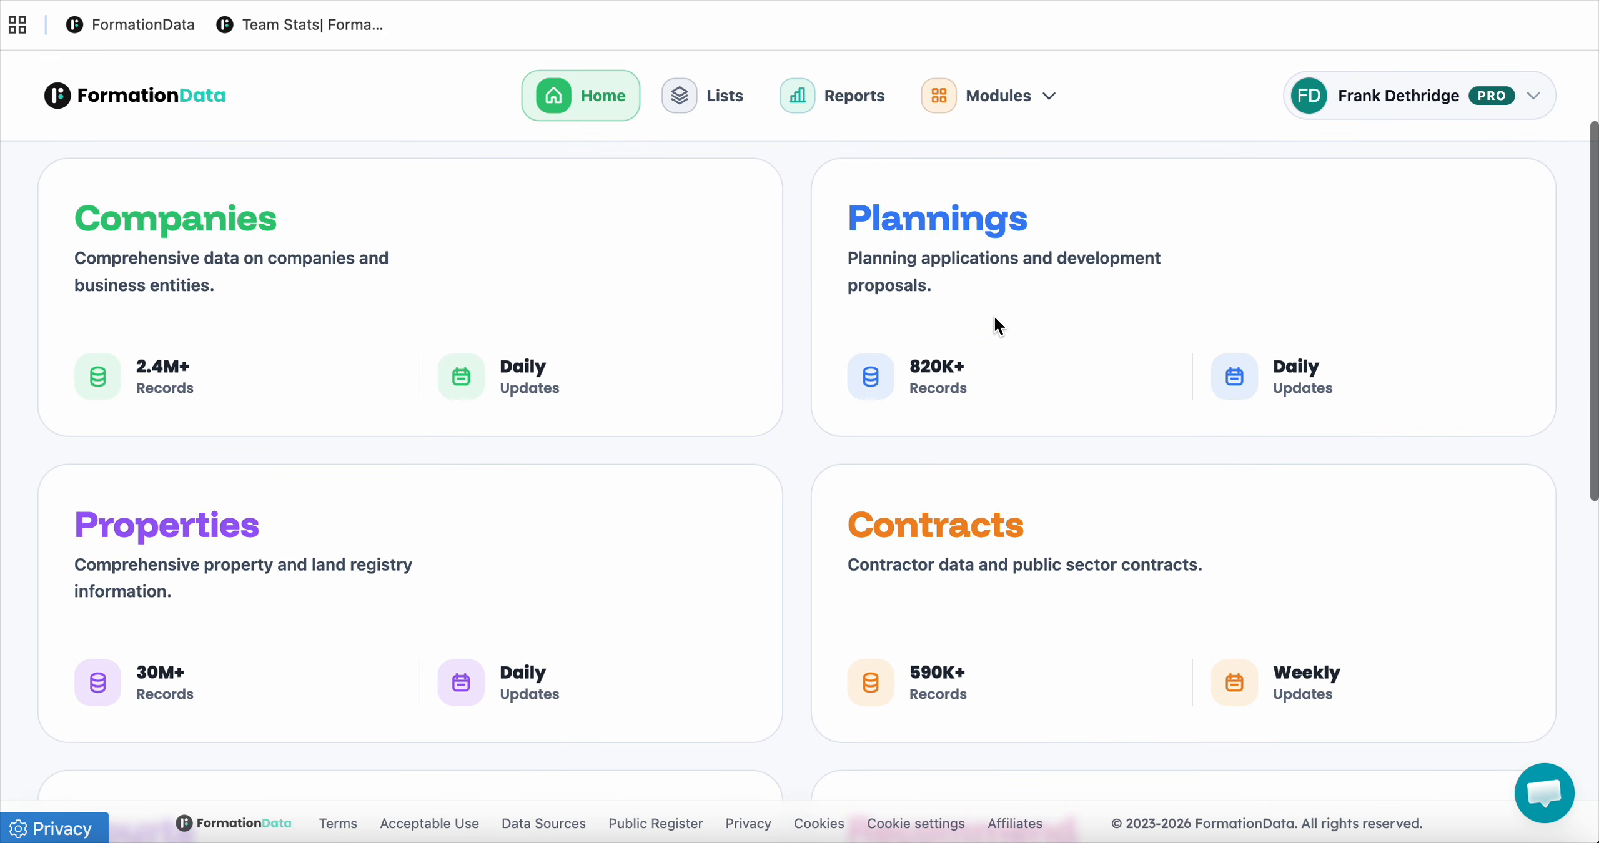
left_click(999, 257)
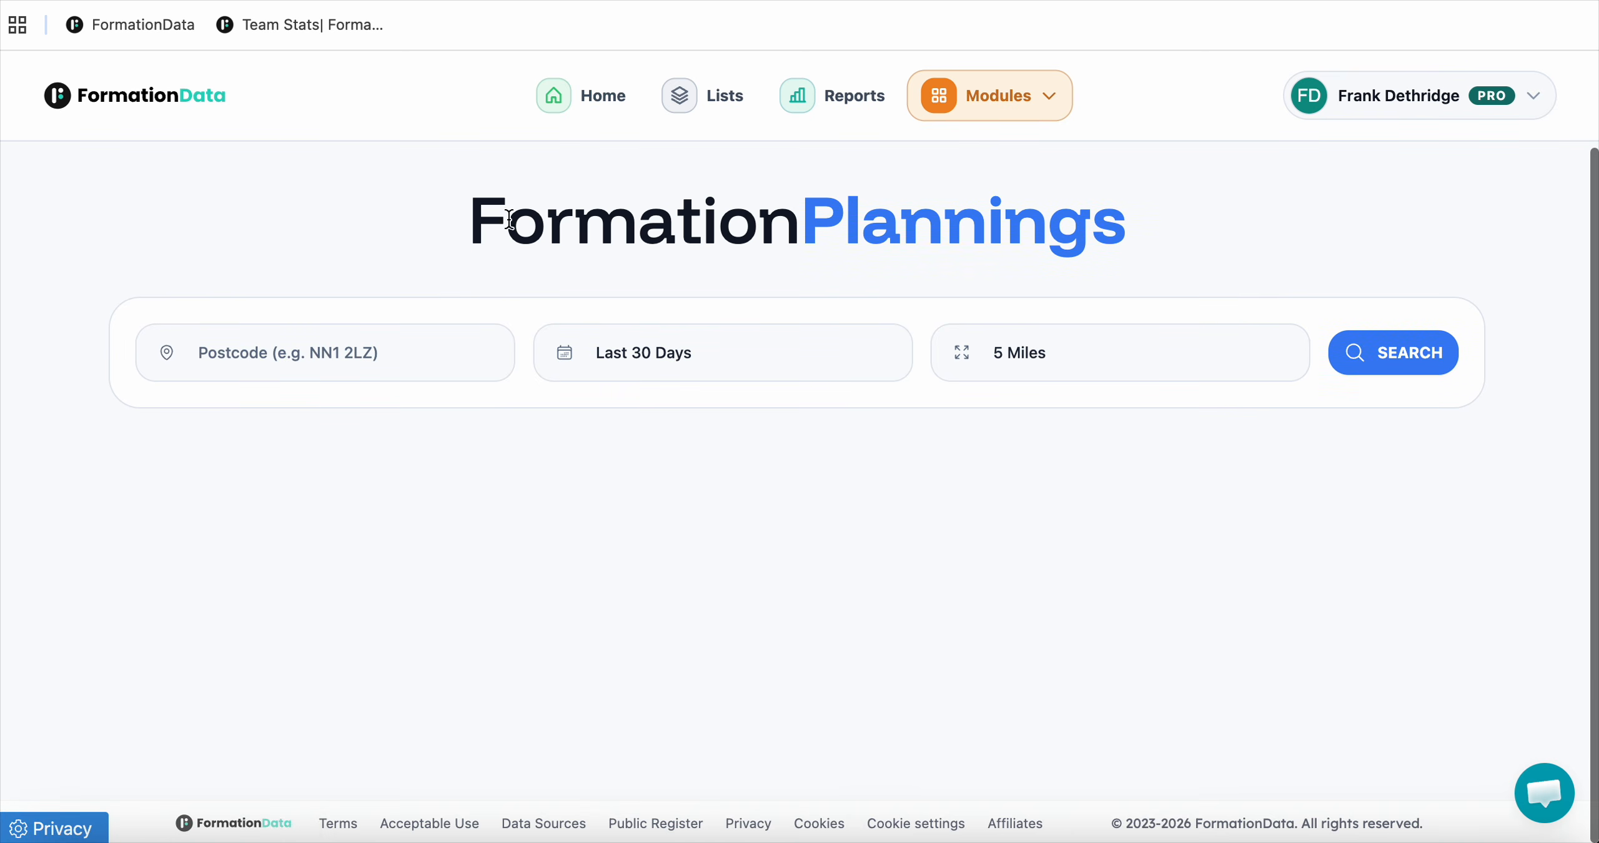
Search for planning applications within 10 miles of postcode NN3 9AG from the last 6 months.
left_click(377, 354)
type("nn3 9ag")
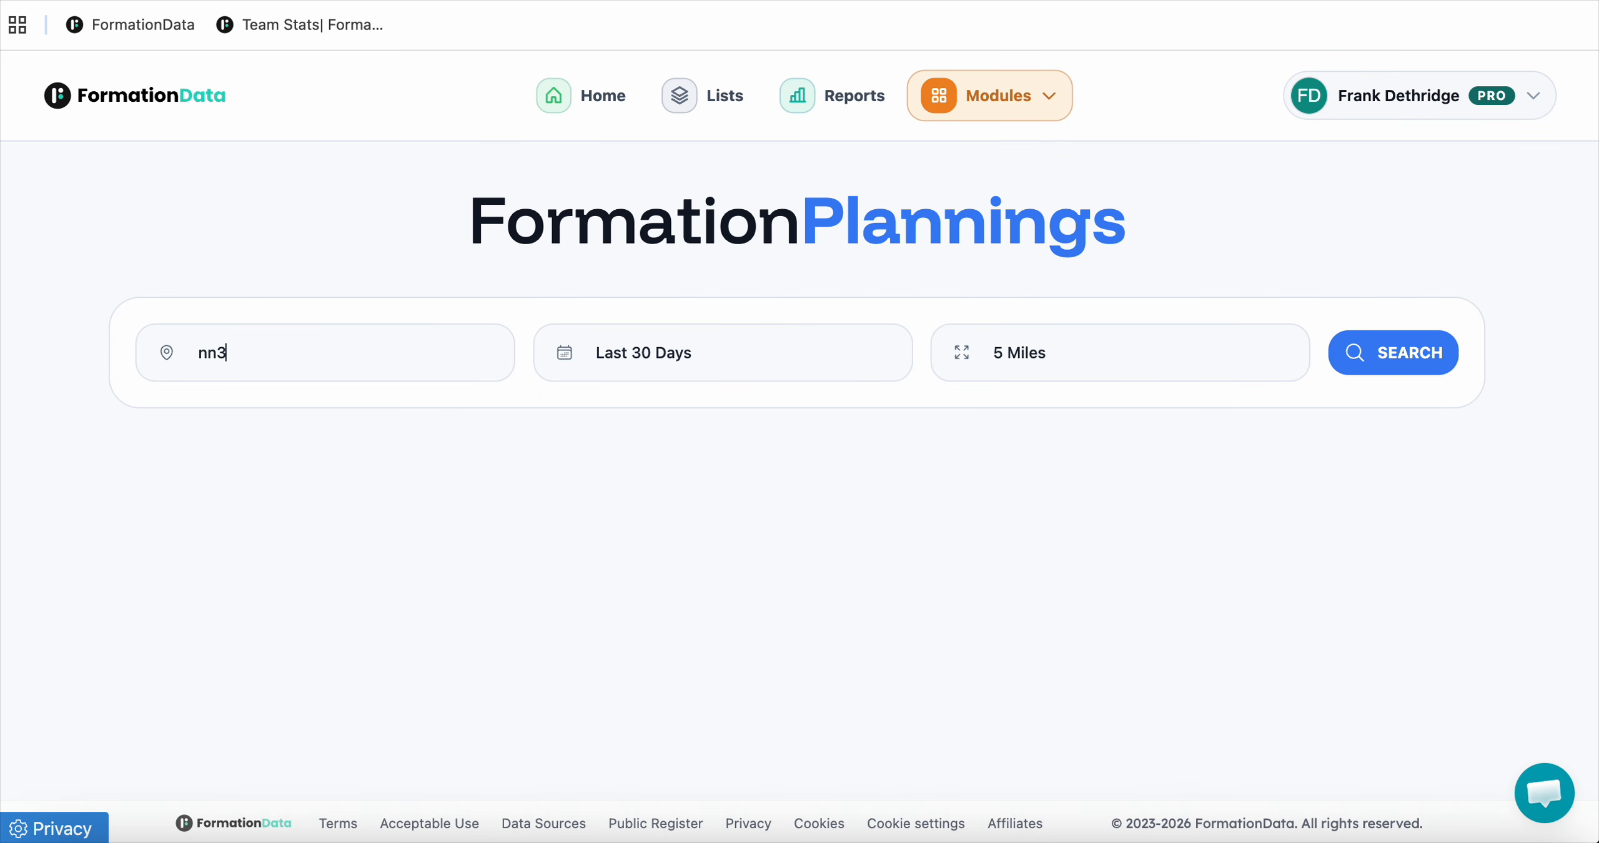
left_click(659, 350)
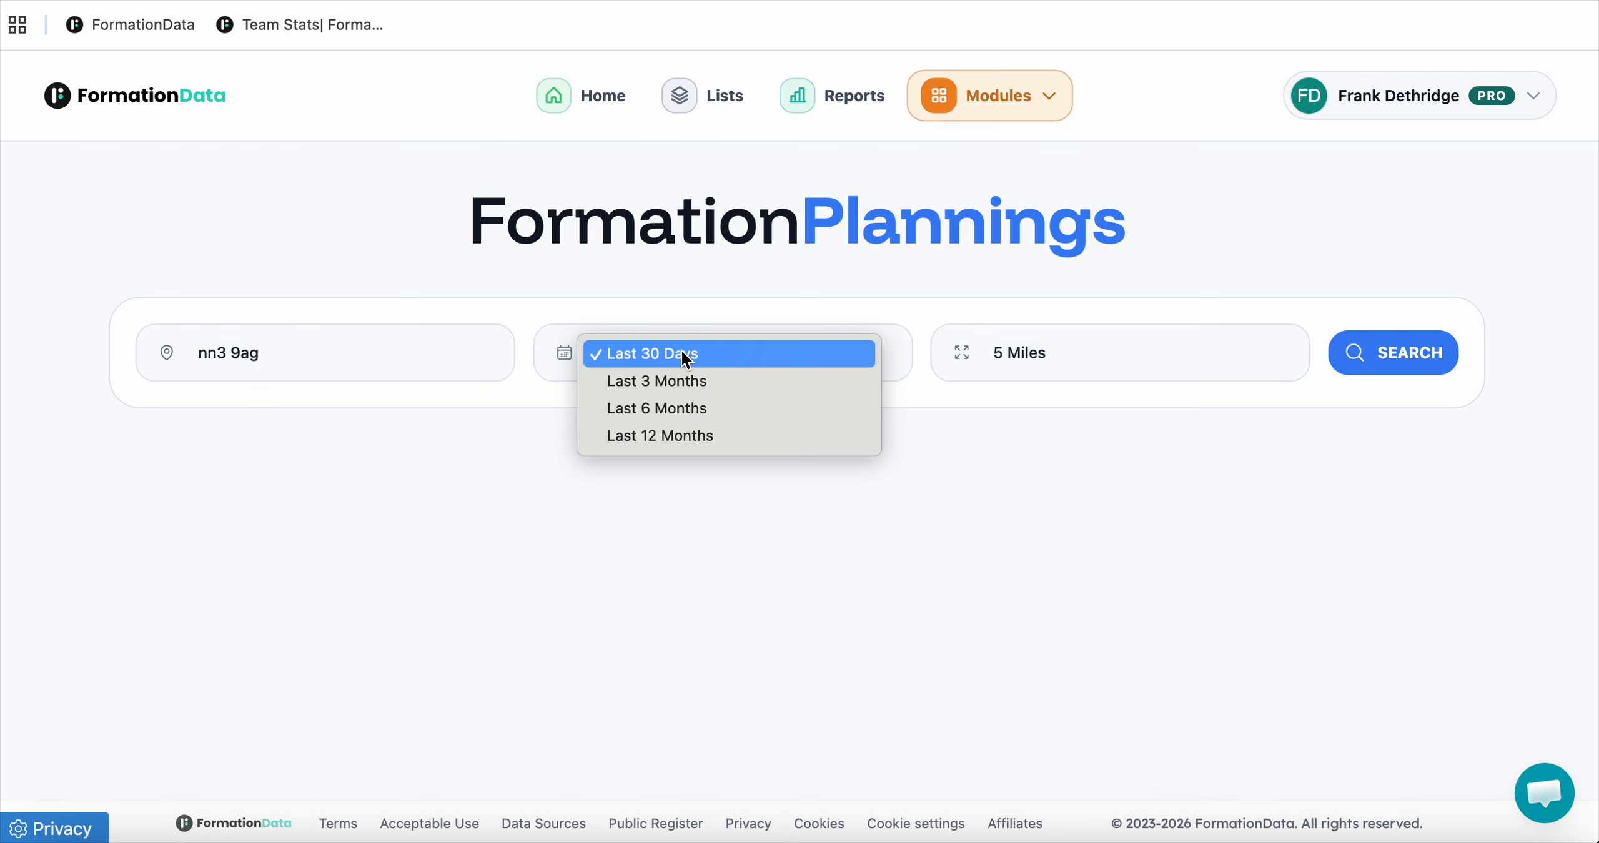
left_click(717, 414)
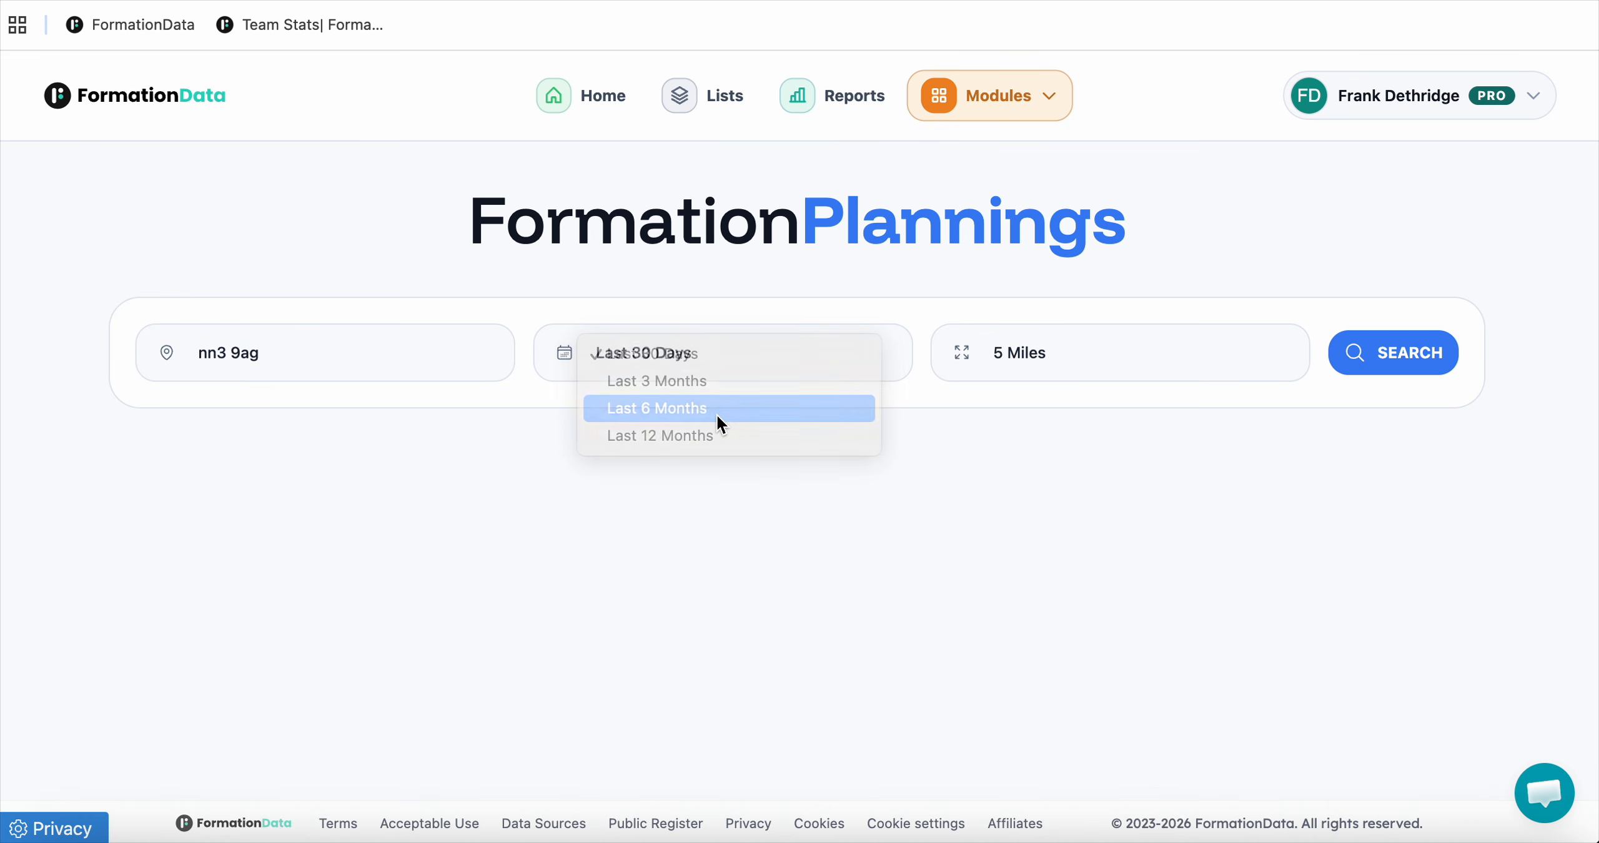
left_click(1087, 353)
left_click(1102, 379)
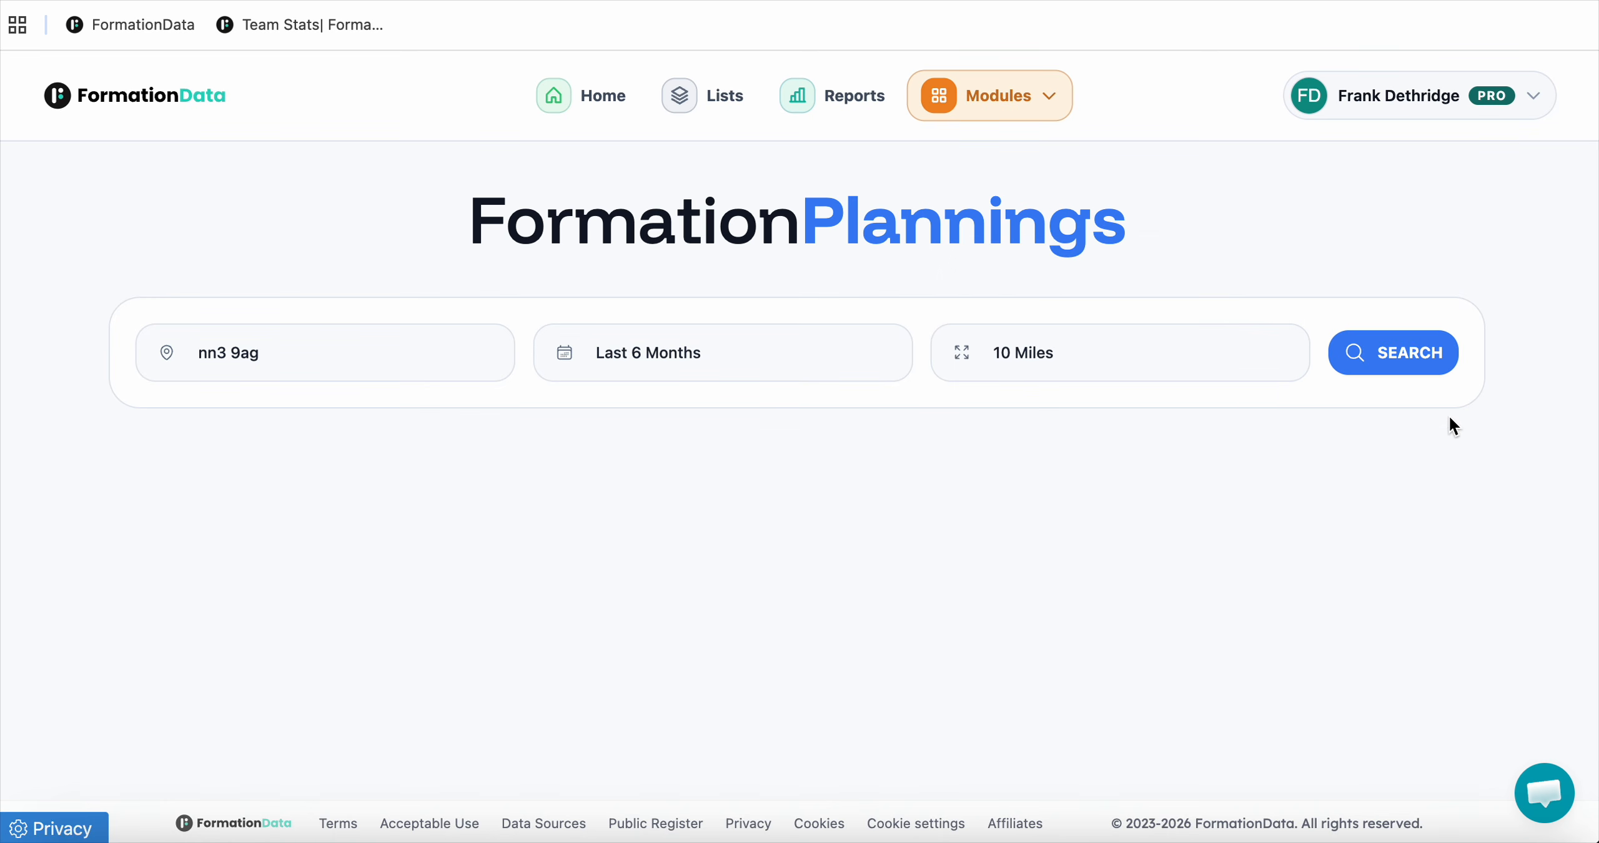
left_click(1422, 344)
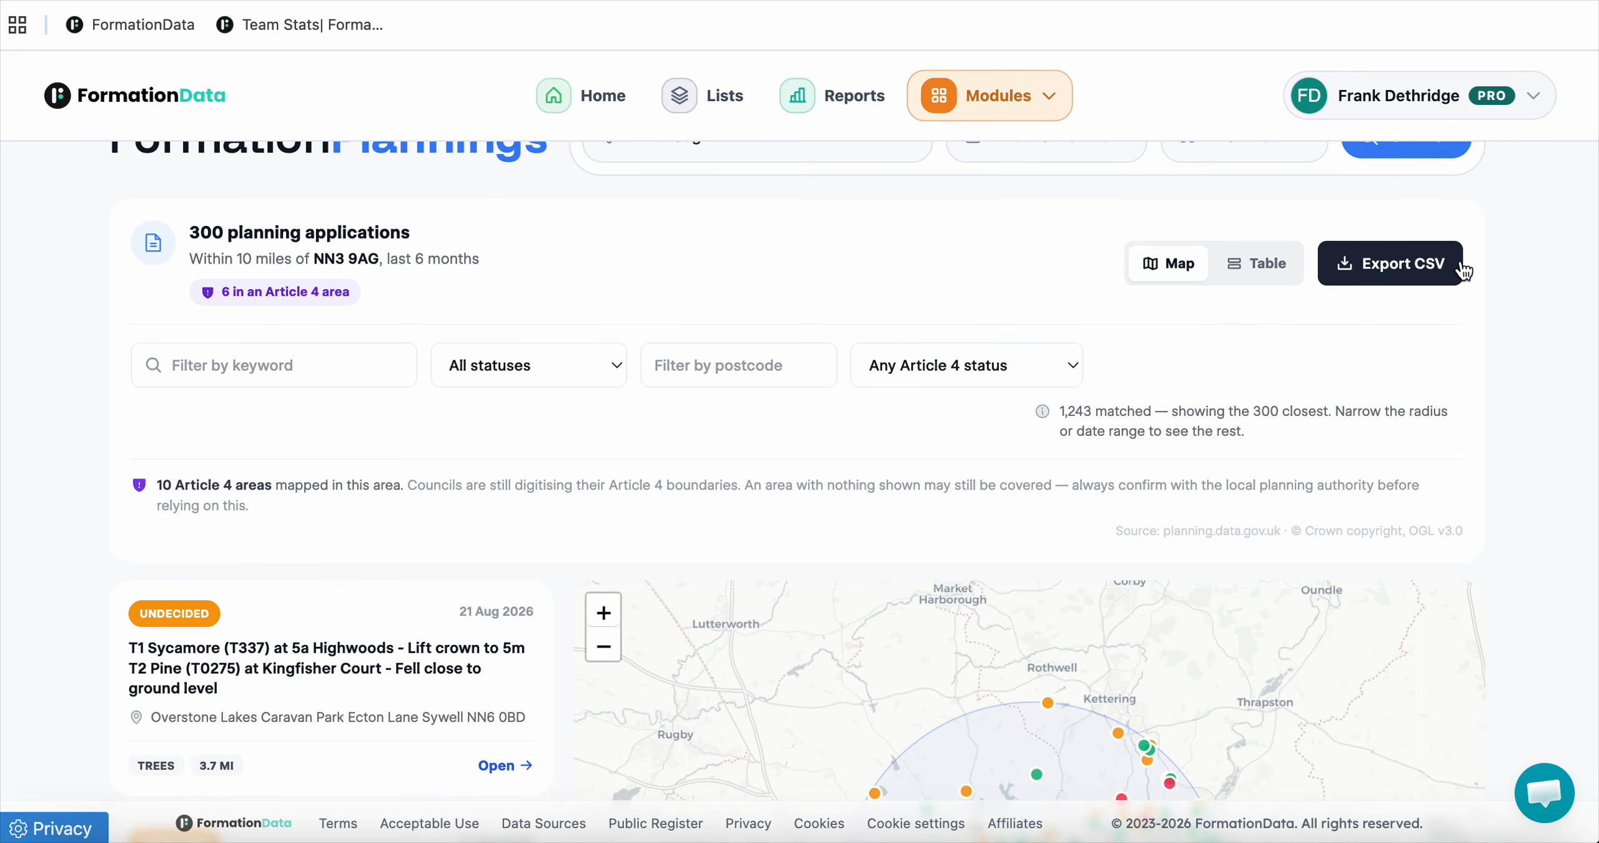
Filter the planning applications to Rejected status with the keyword "extension".
left_click(553, 364)
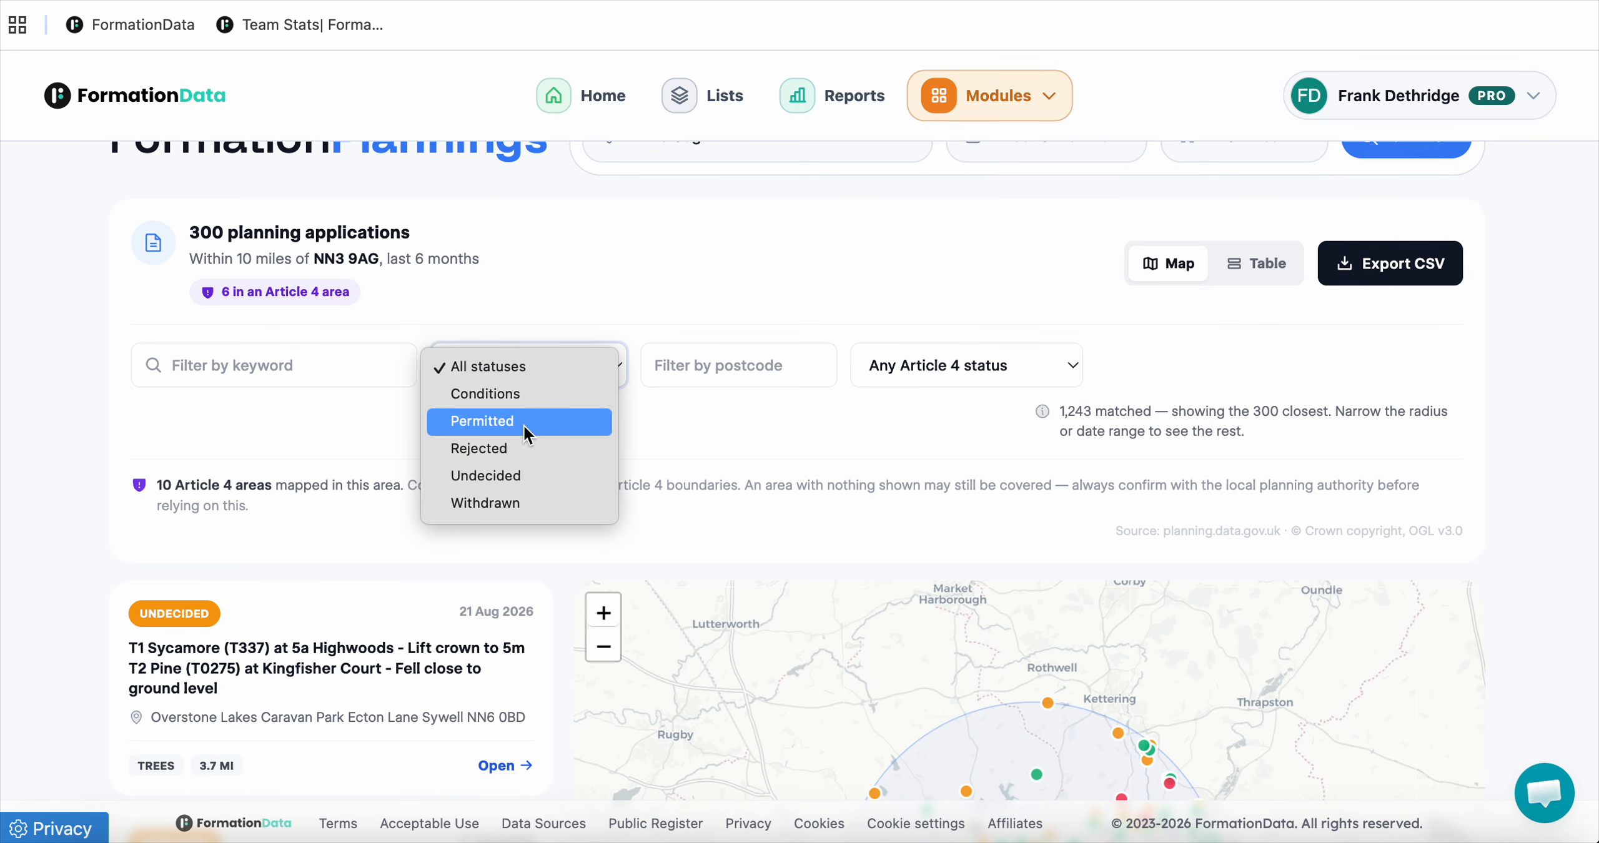
left_click(520, 447)
left_click(347, 369)
type("extension")
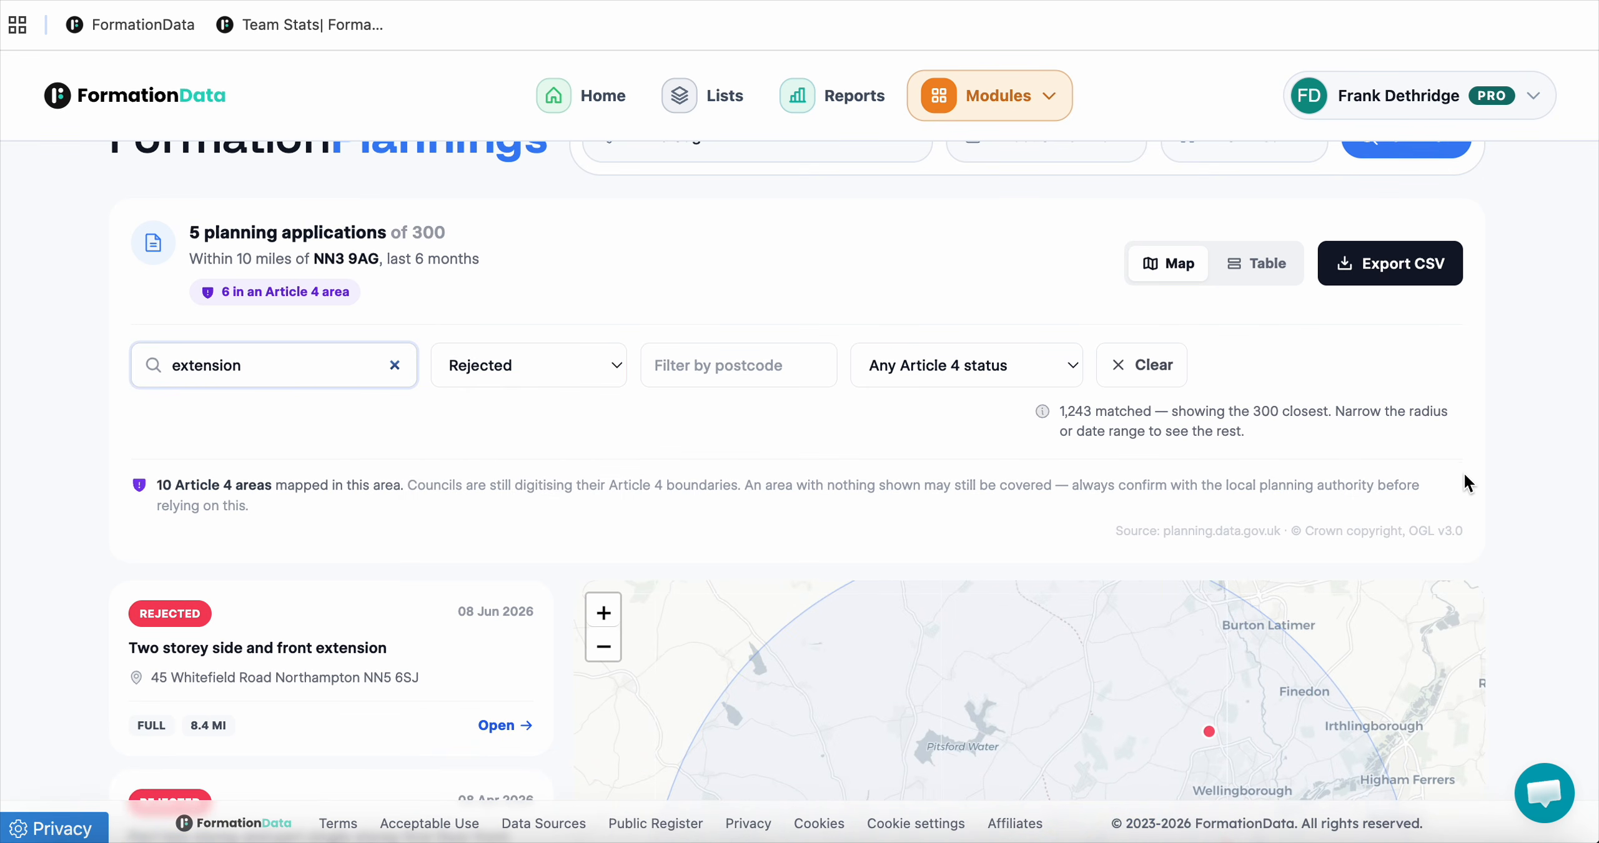
Look through the filtered applications in the list and on the map, and return to the home dashboard.
scroll(1465, 478, "down", 8)
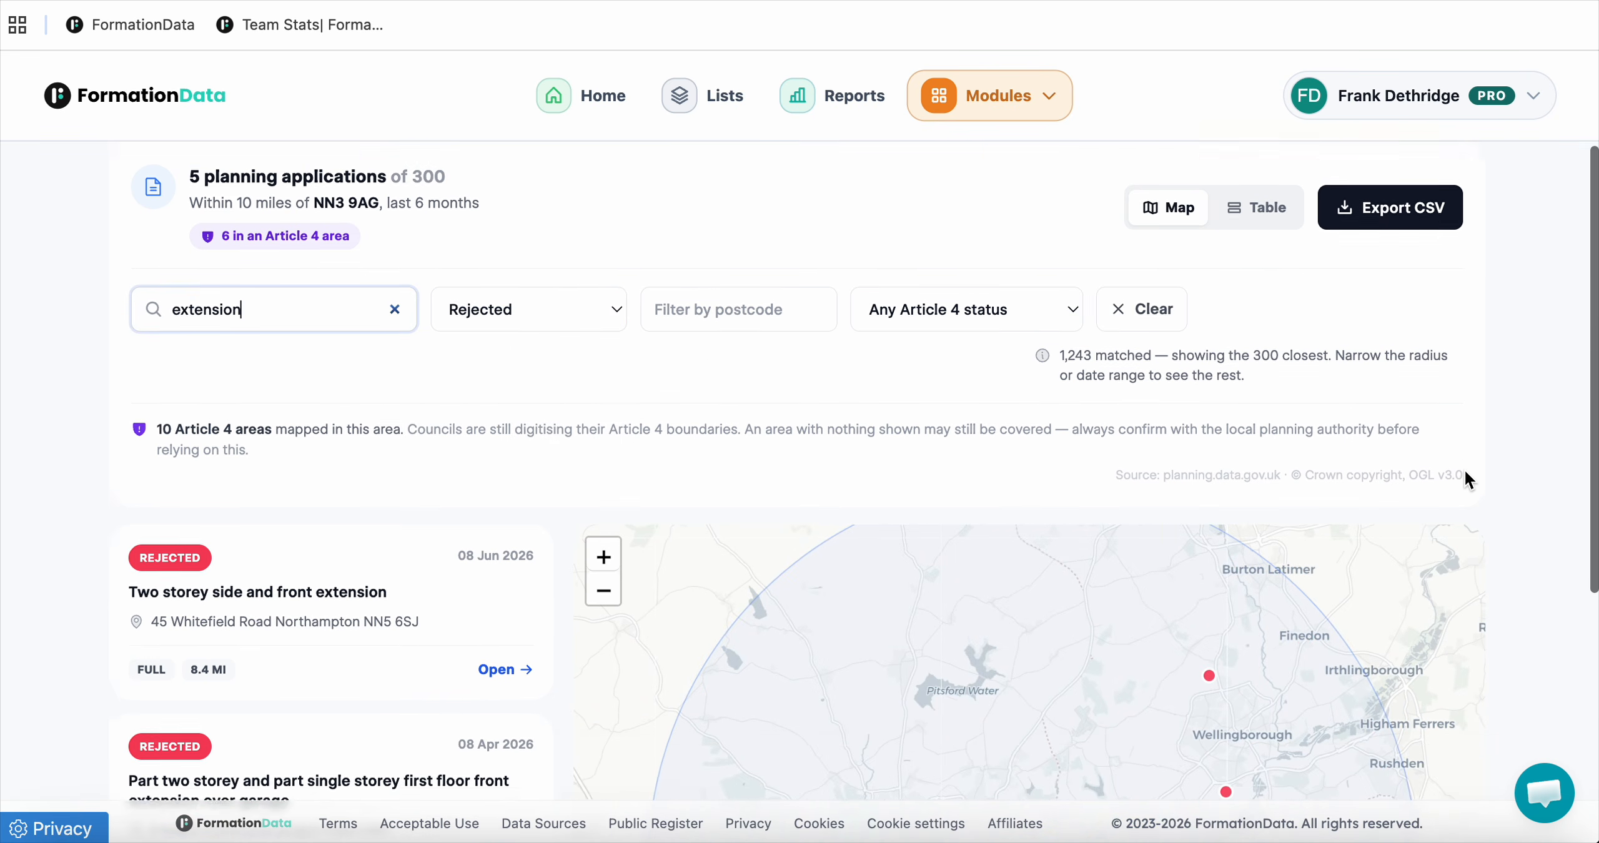
scroll(1464, 470, "up", 3)
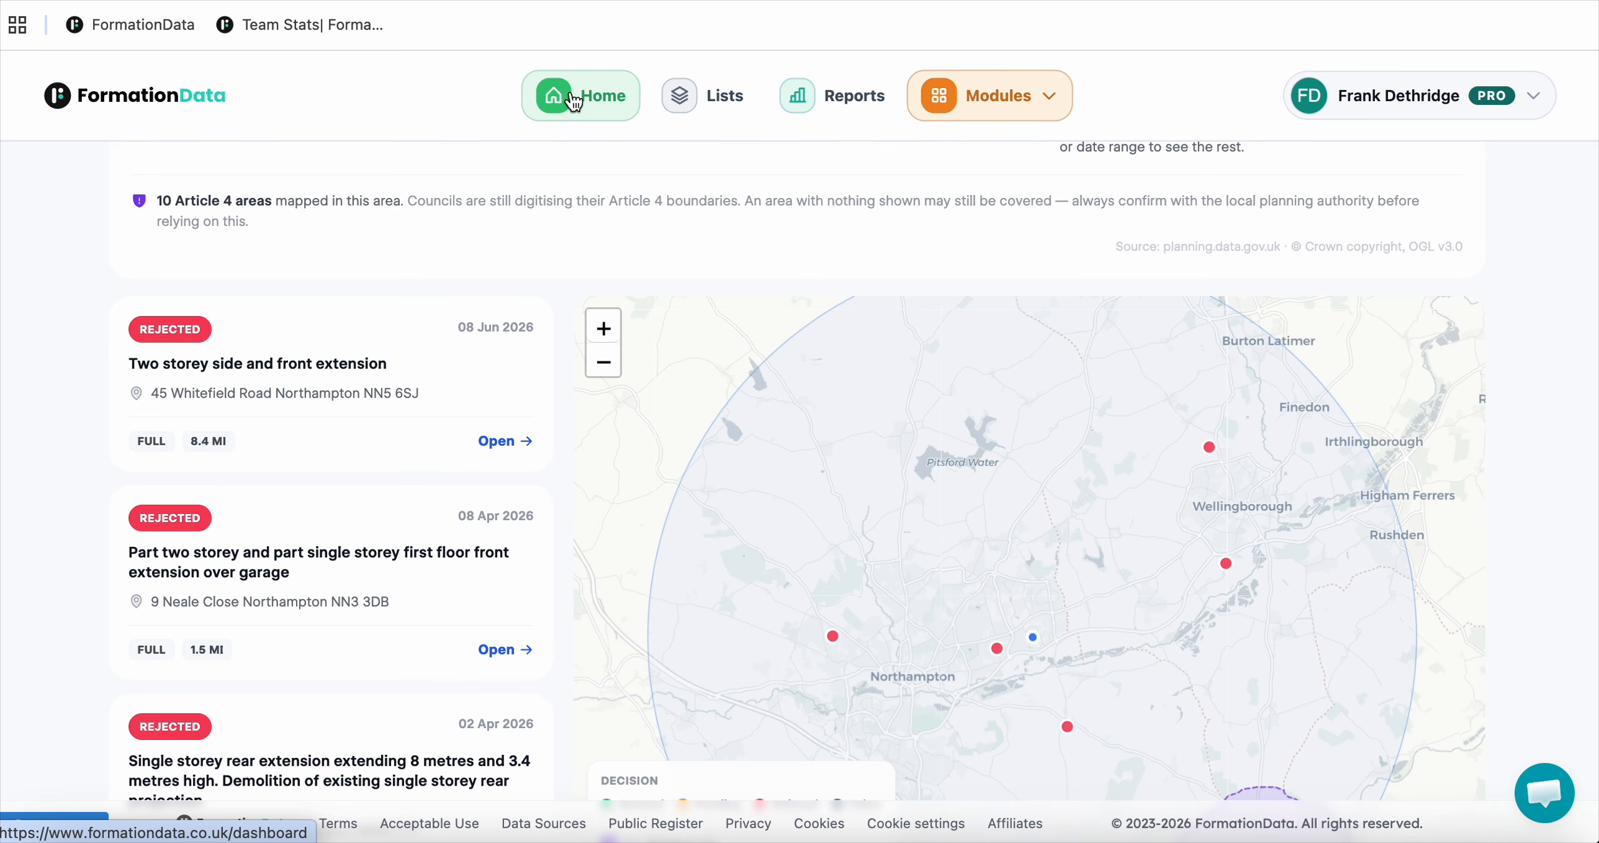
left_click(573, 100)
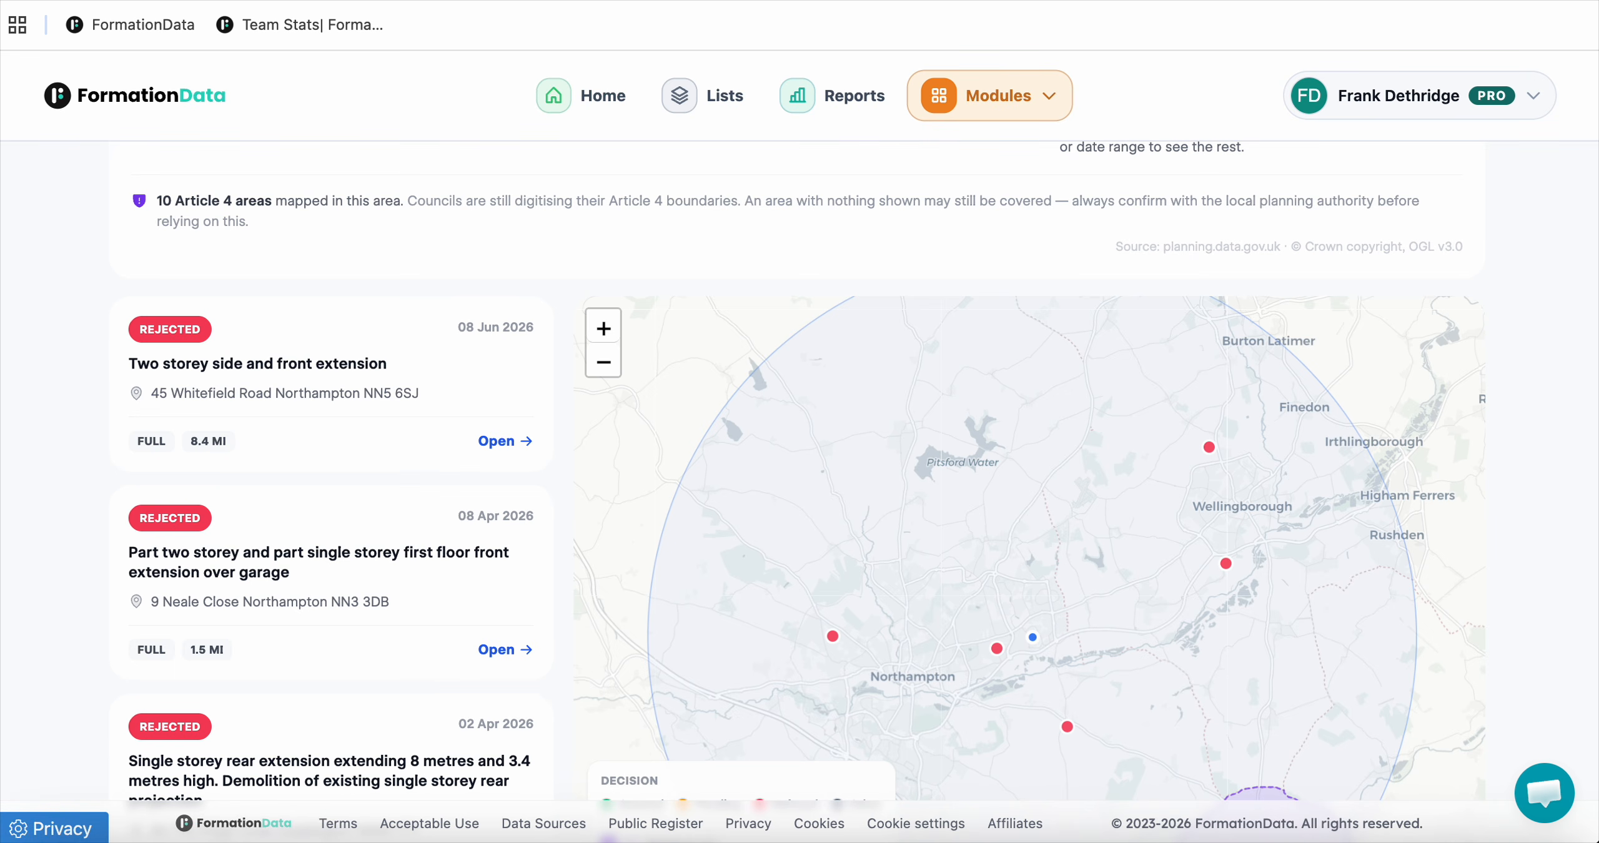
left_click(595, 100)
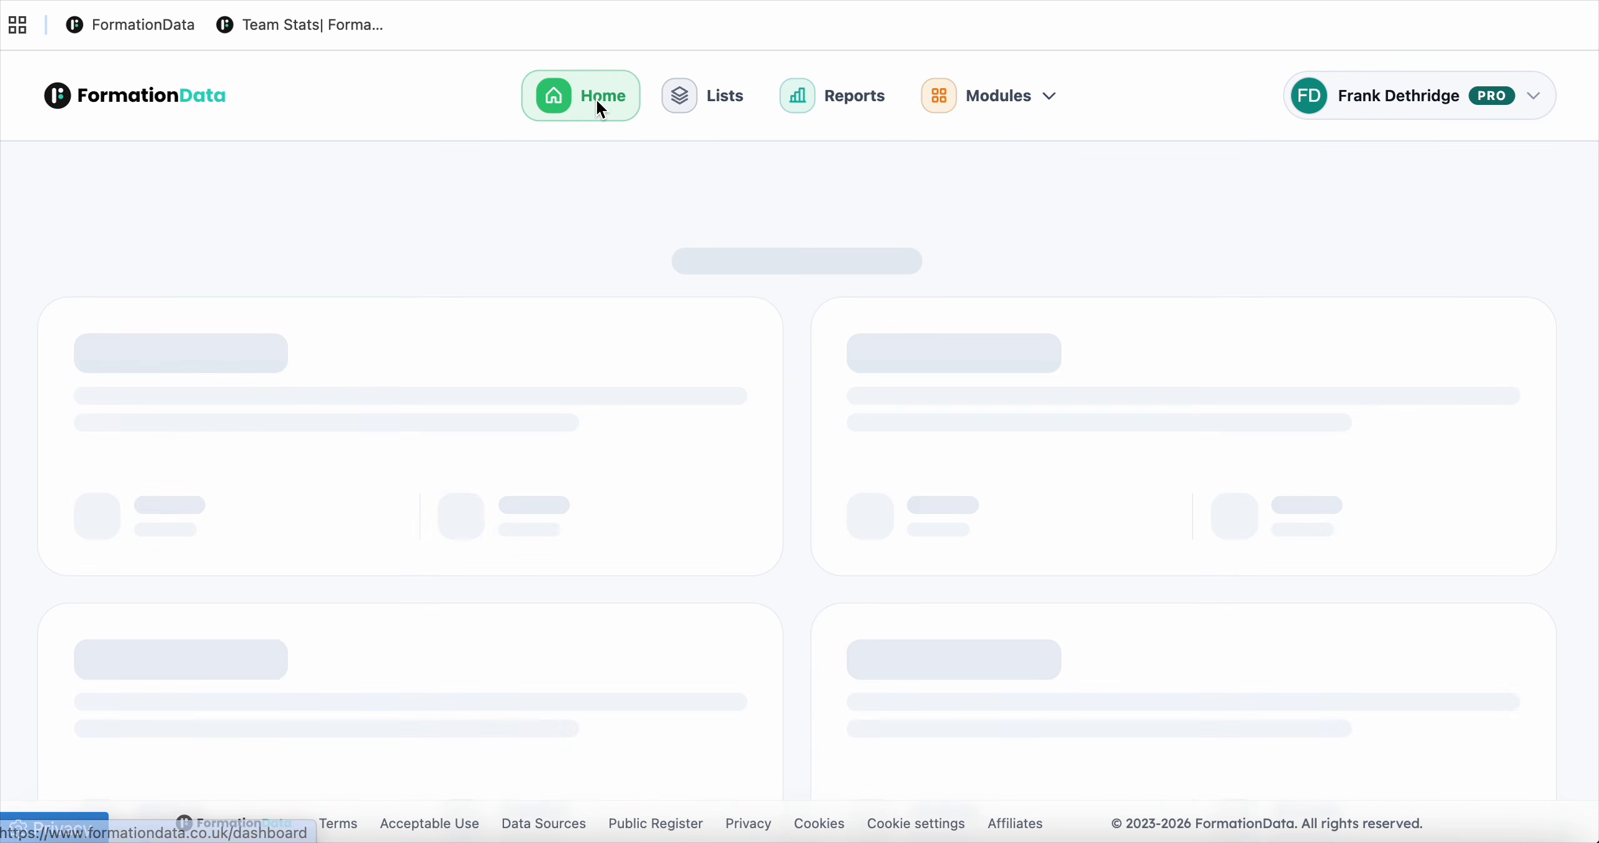